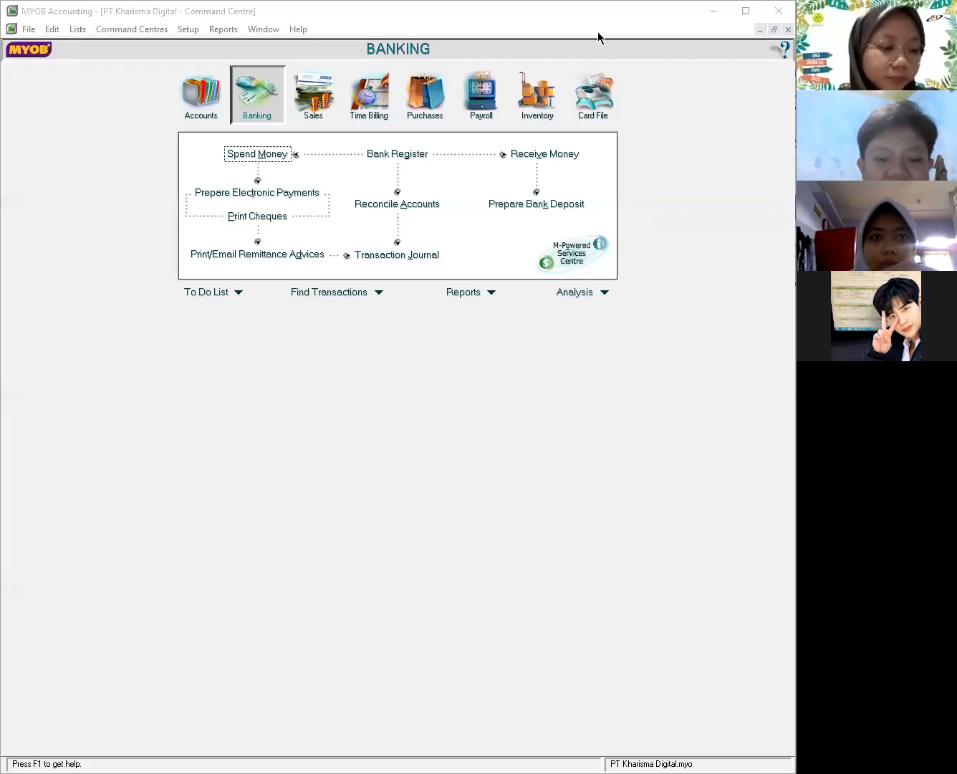
pyautogui.click(692, 163)
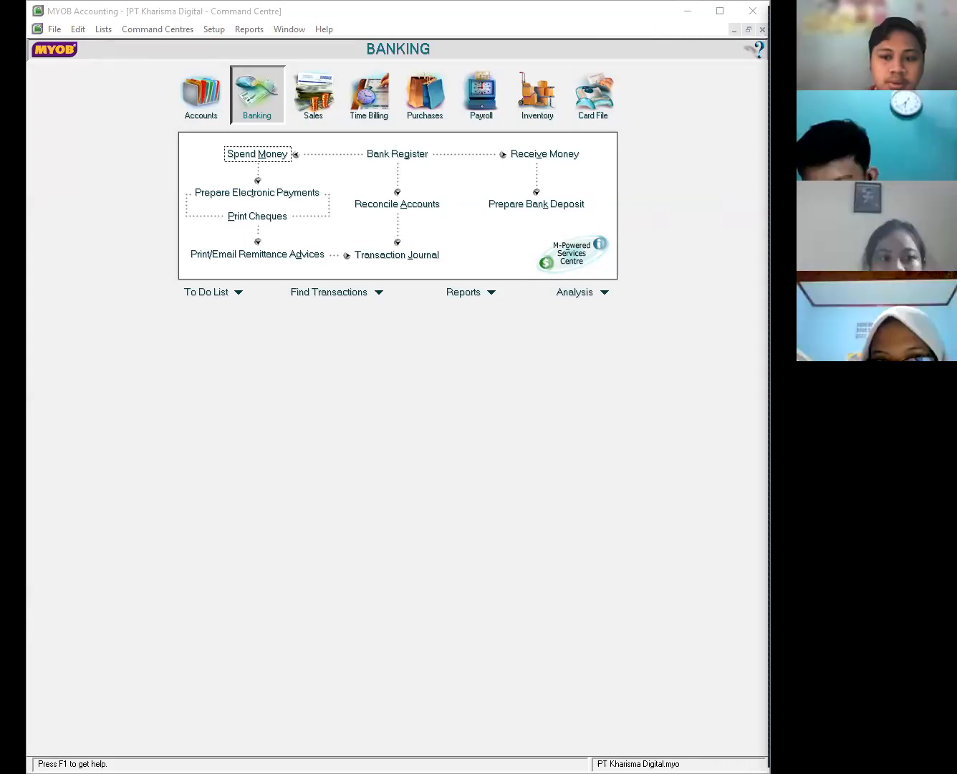
pyautogui.click(767, 252)
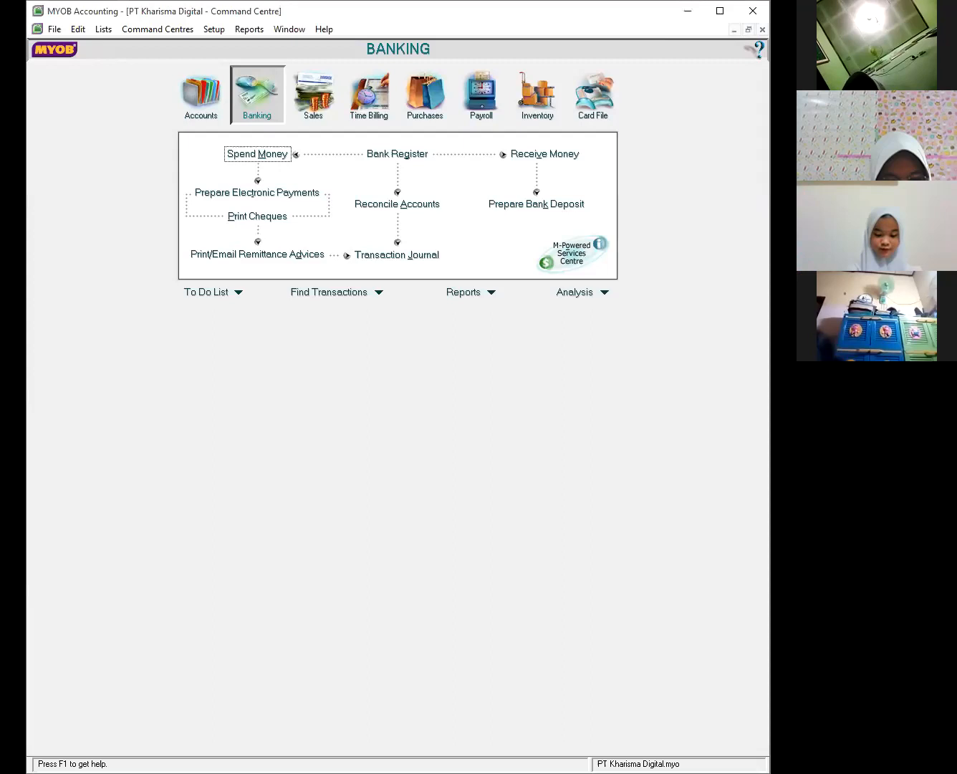
pyautogui.hotkey('alt', 'Tab')
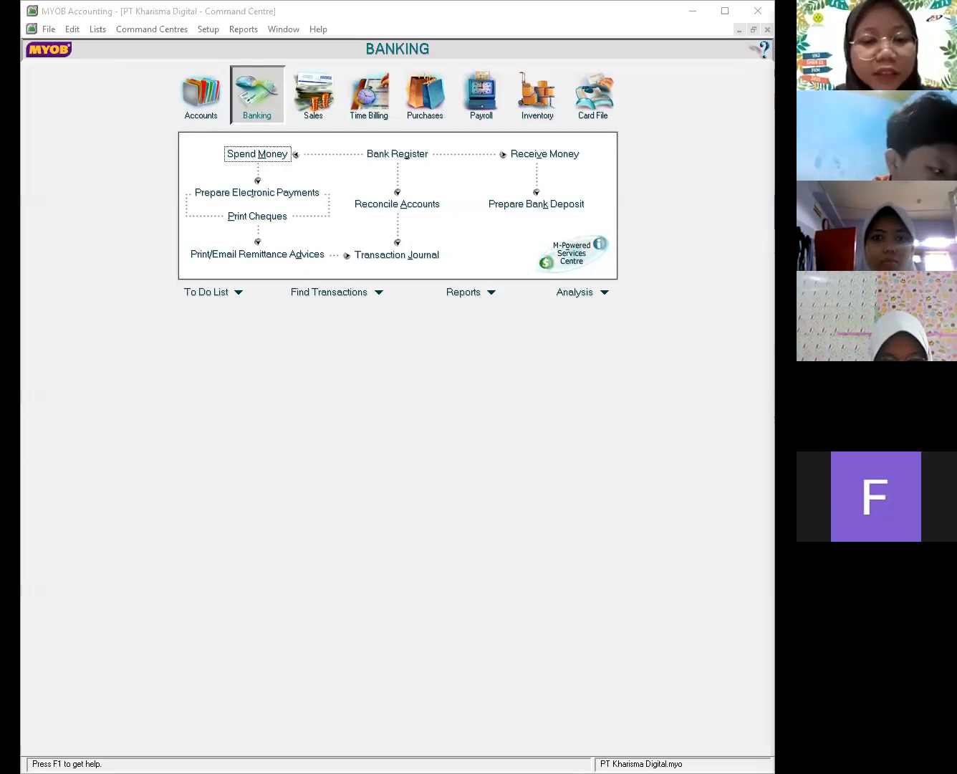
pyautogui.click(679, 519)
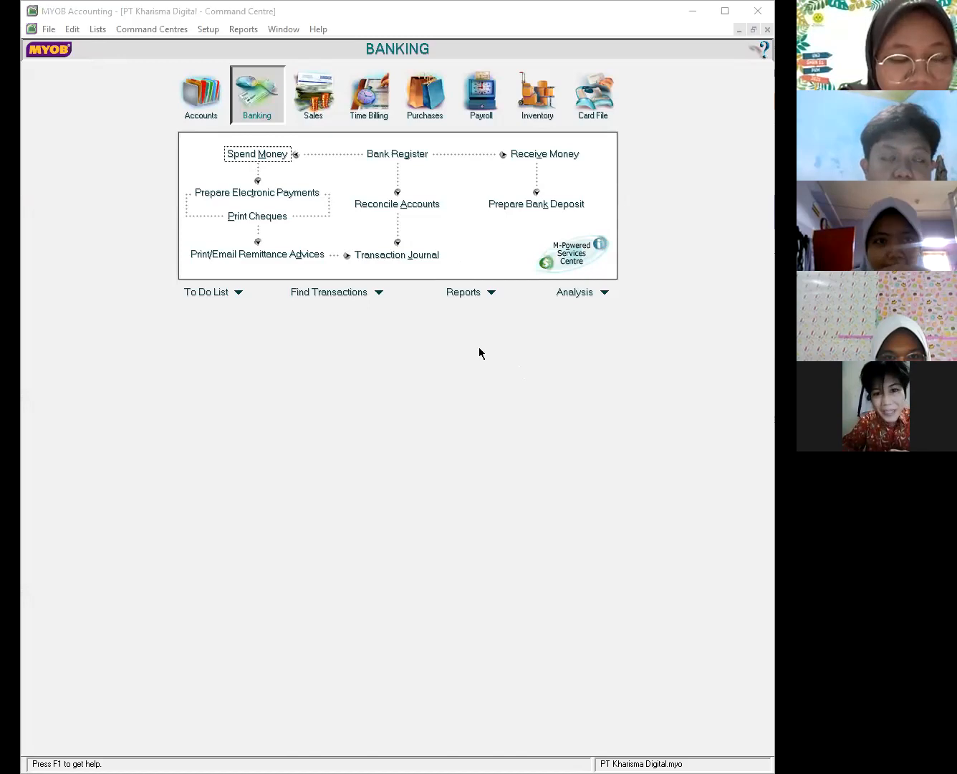
# Start a Spend Money transaction paid from account 1-1110 CASH IN BANK, with Tax Inclusive turned off
pyautogui.click(257, 155)
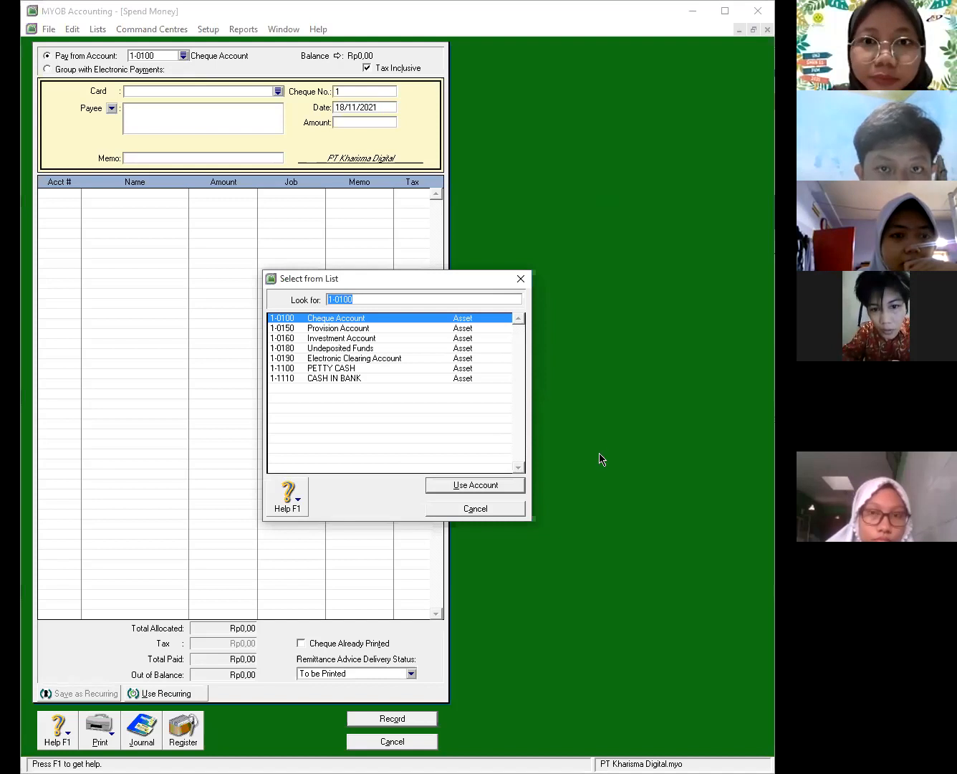
pyautogui.click(478, 379)
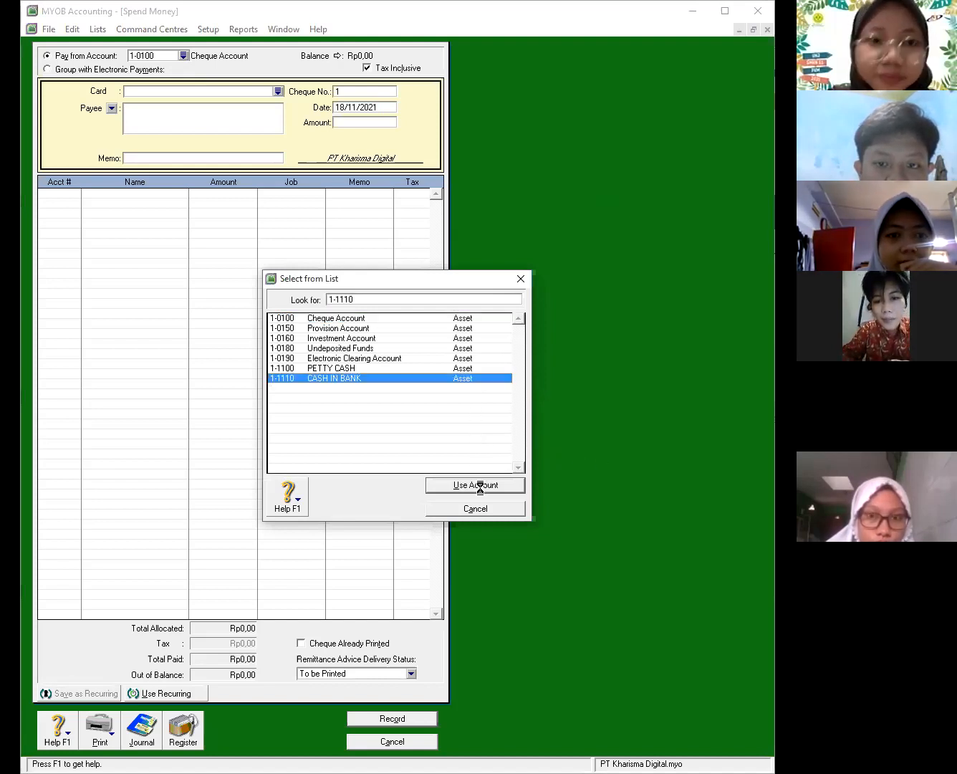
pyautogui.click(479, 485)
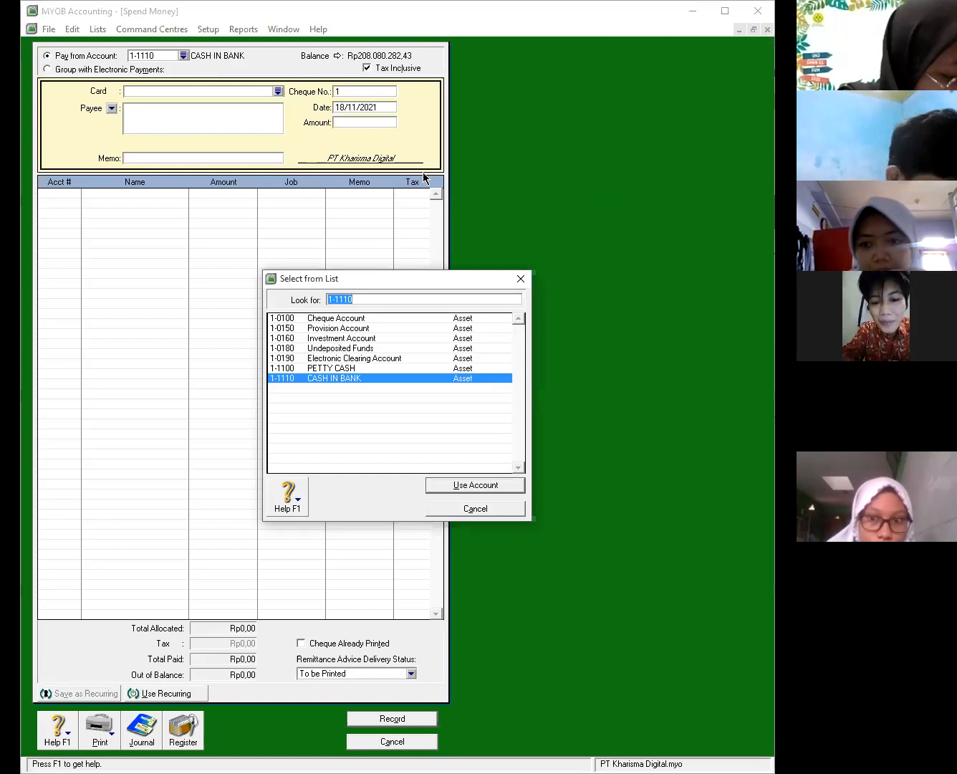
pyautogui.click(475, 486)
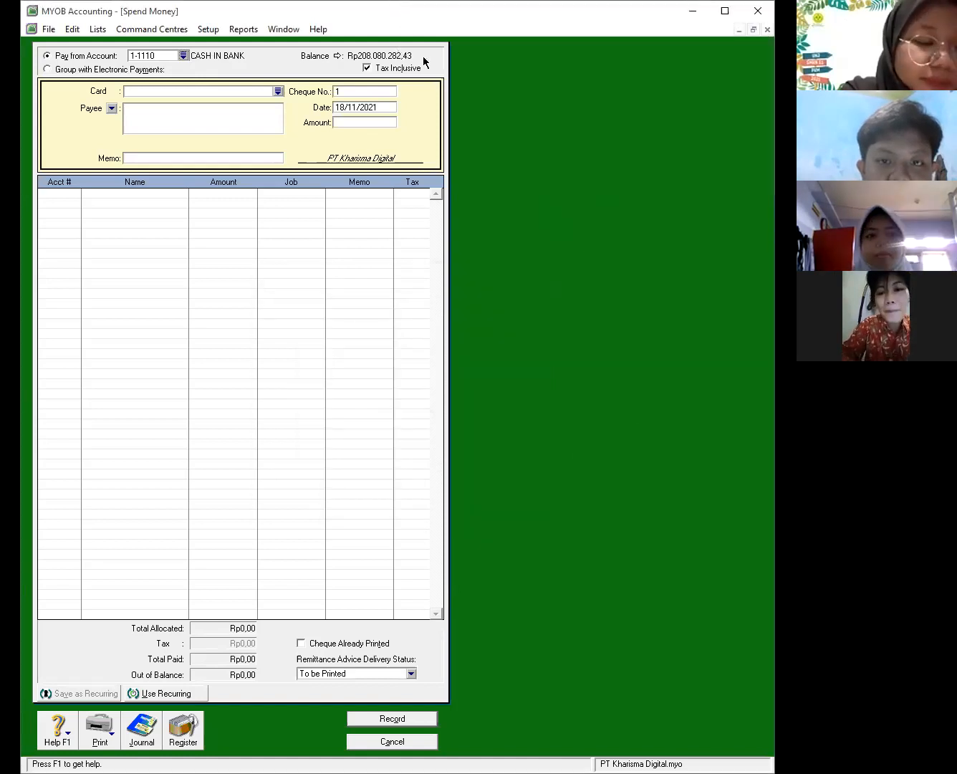
pyautogui.click(367, 70)
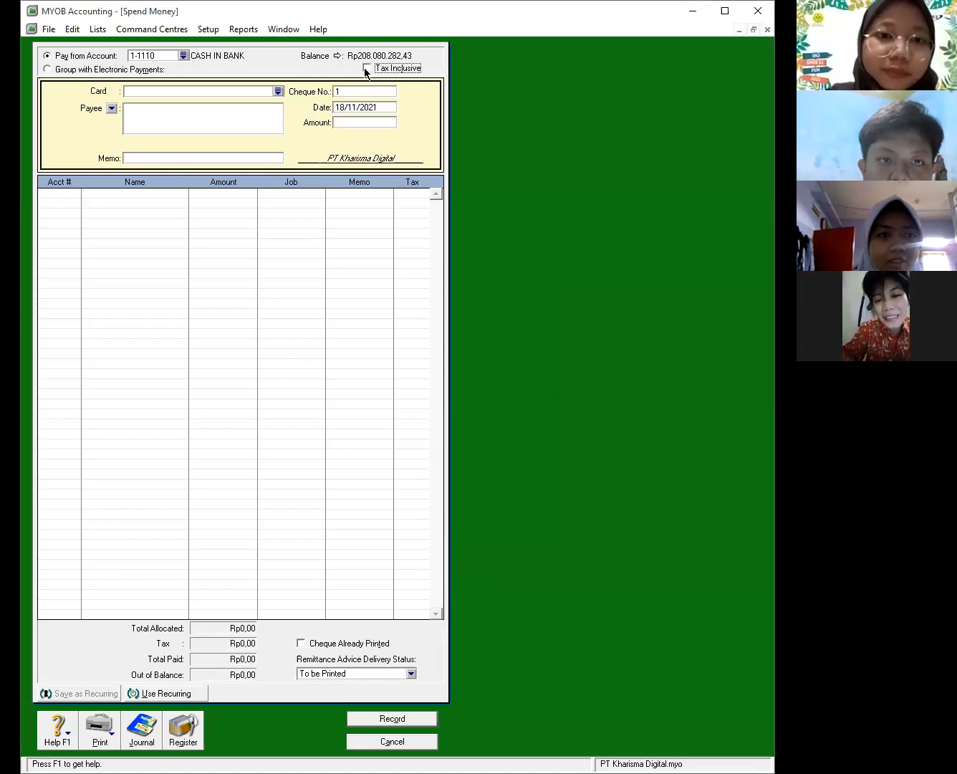
# Set the payment's cheque number to 001 and its date to 01/12/2011
pyautogui.click(392, 93)
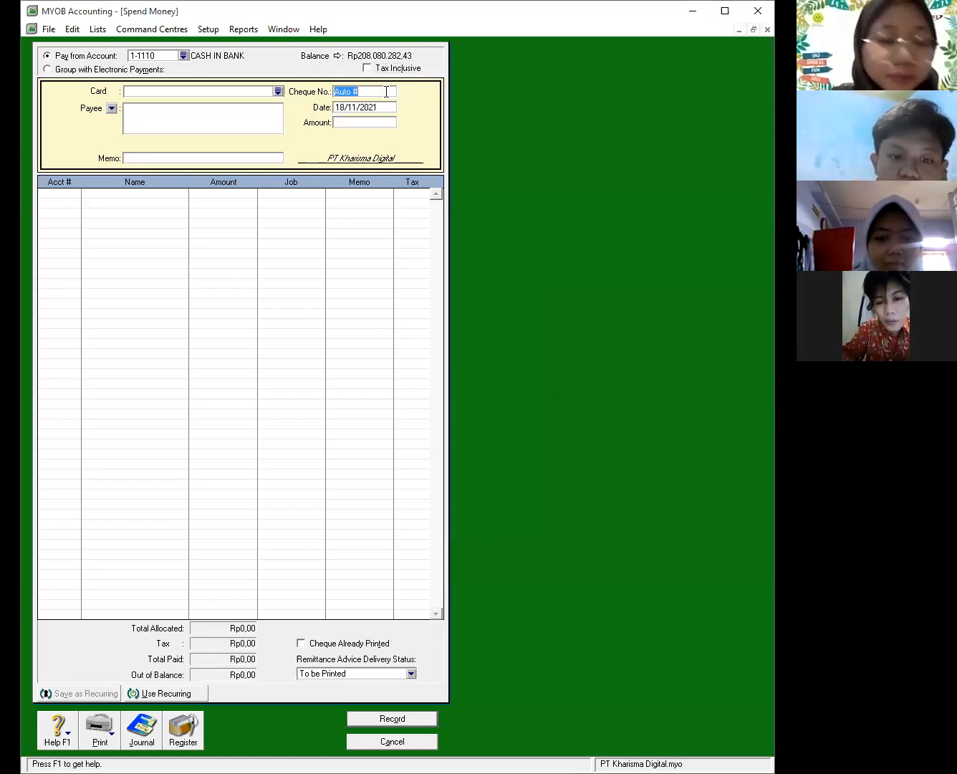
pyautogui.write('001')
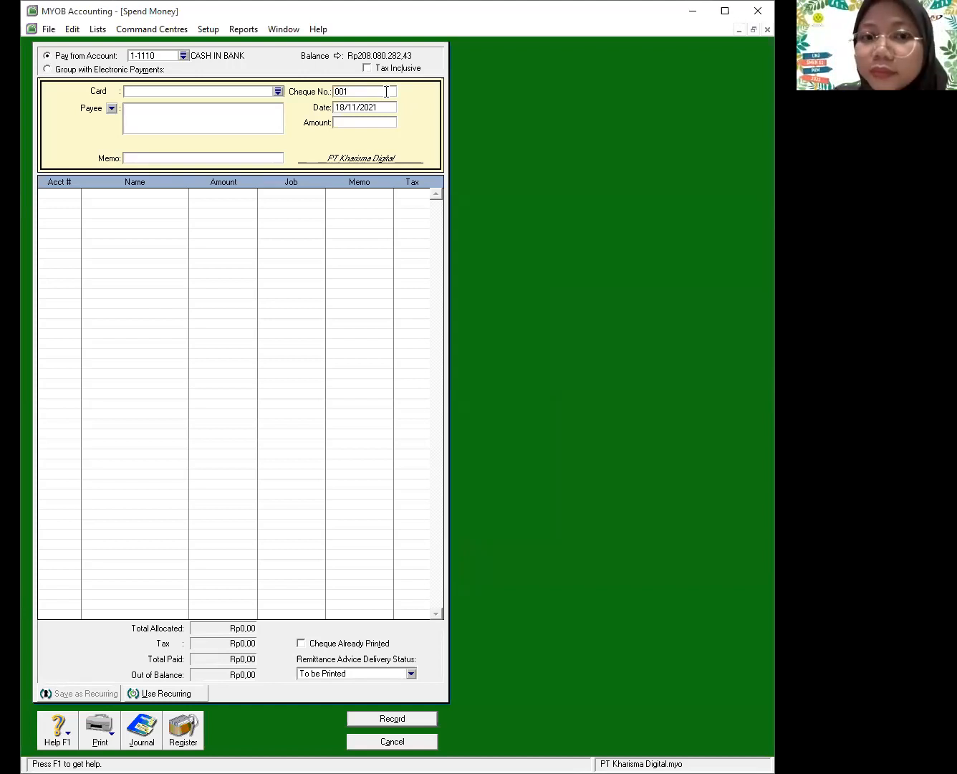
pyautogui.write('/')
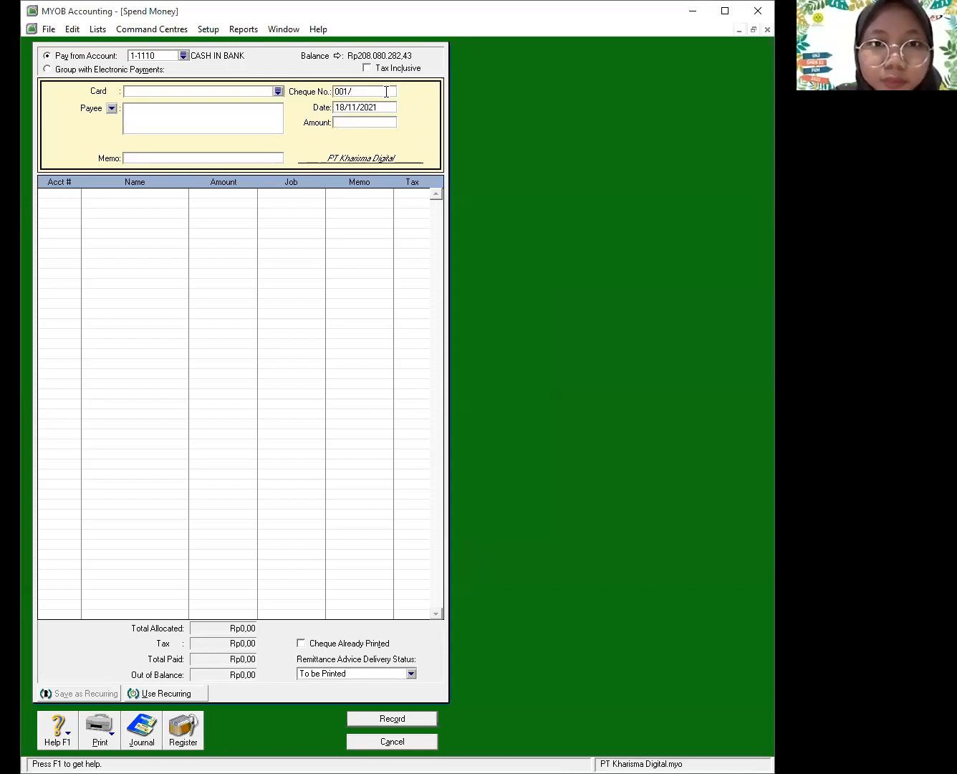
pyautogui.press('BackSpace')
pyautogui.click(389, 105)
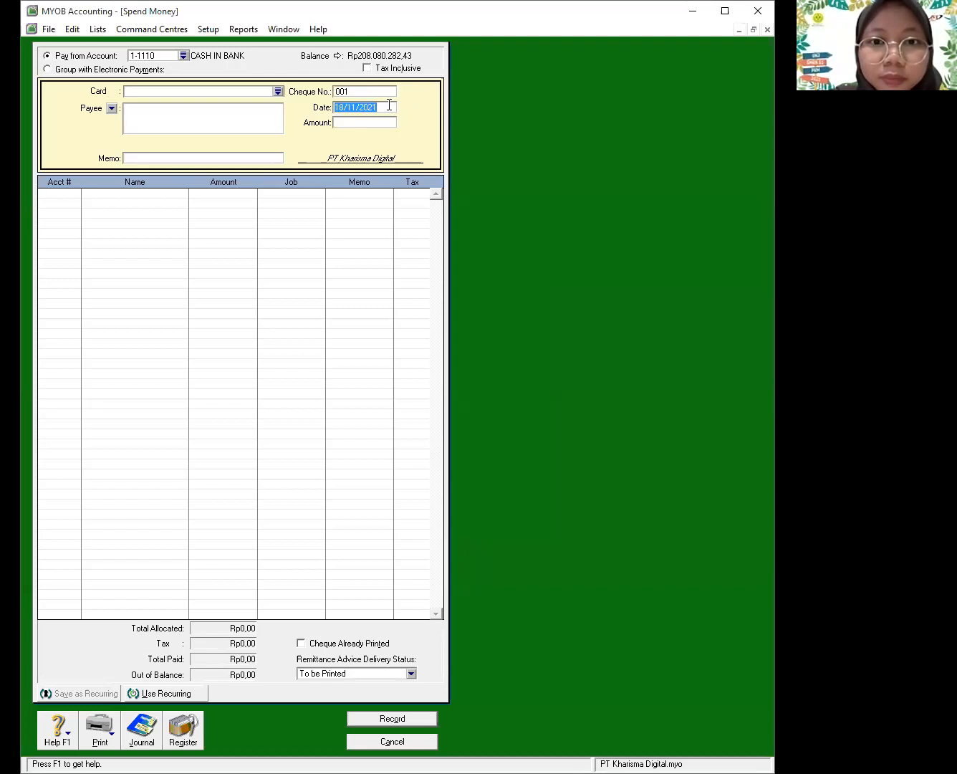
pyautogui.write('01/12/')
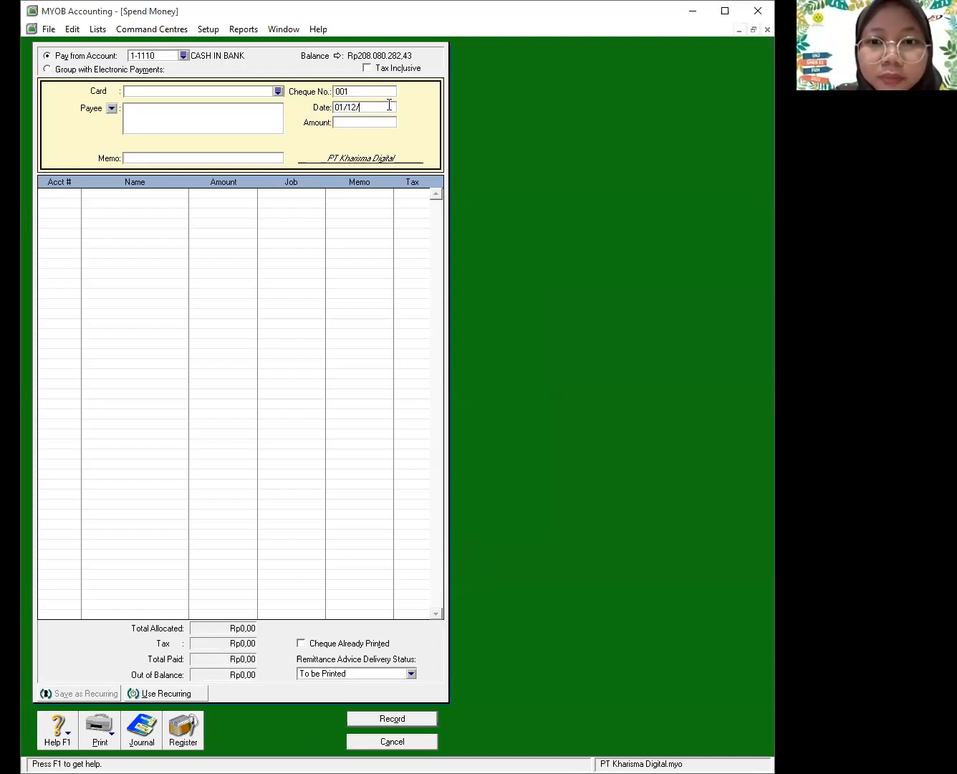
pyautogui.write('2011')
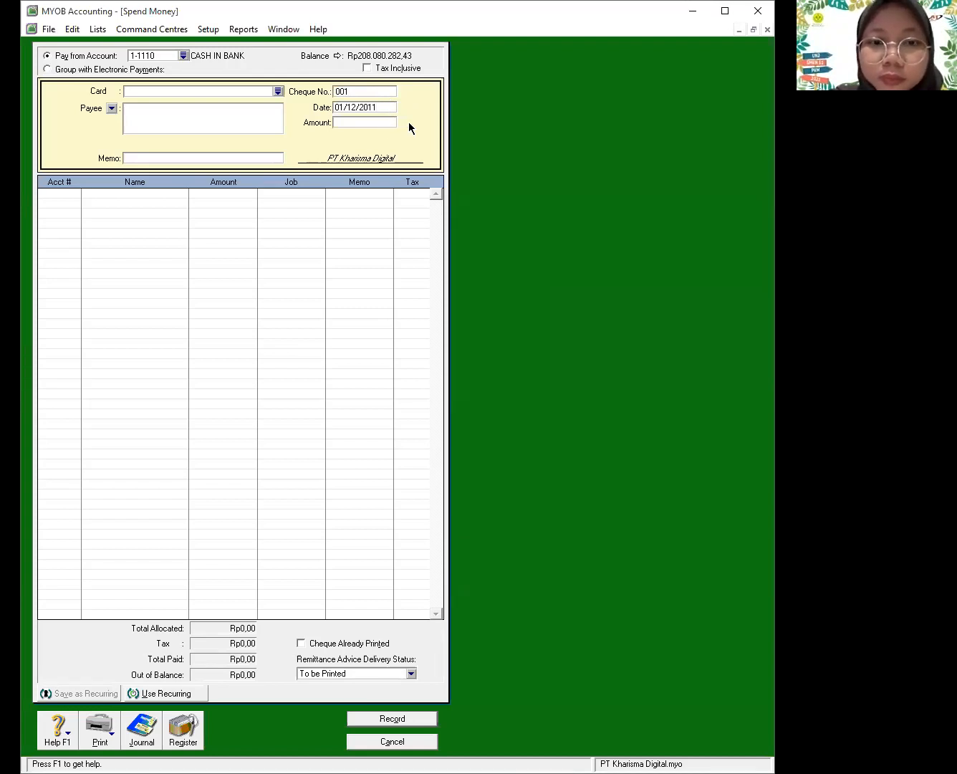
# Set the total payment amount to Rp14.760.000,00
pyautogui.click(385, 122)
pyautogui.write('14.')
pyautogui.write('760.00')
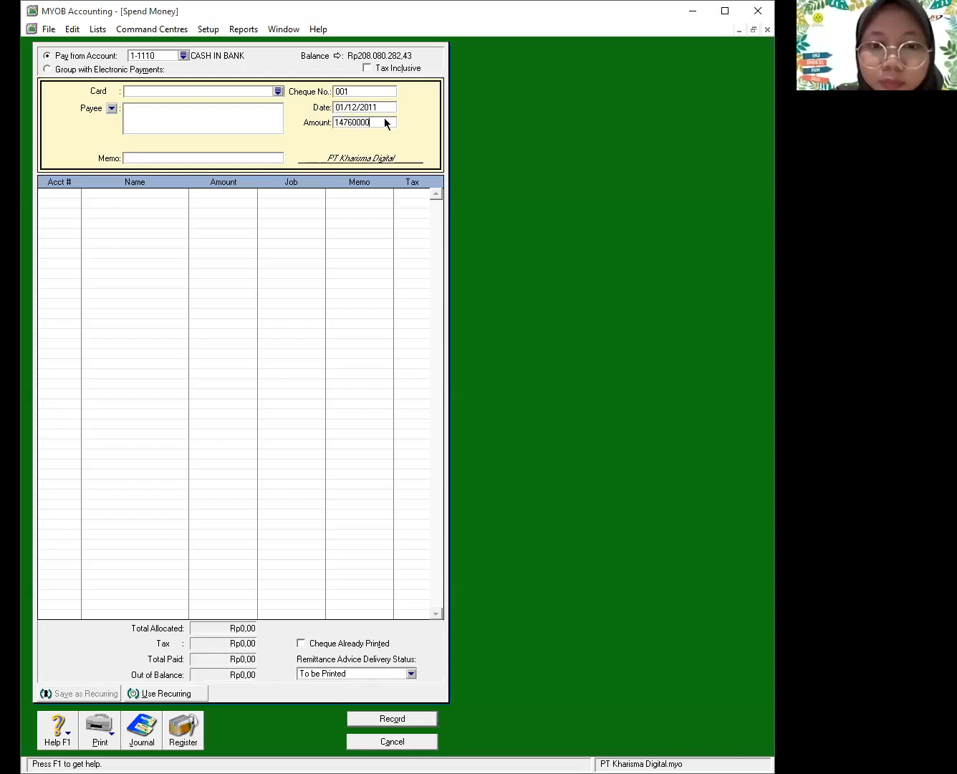
pyautogui.write('0')
pyautogui.press('Tab')
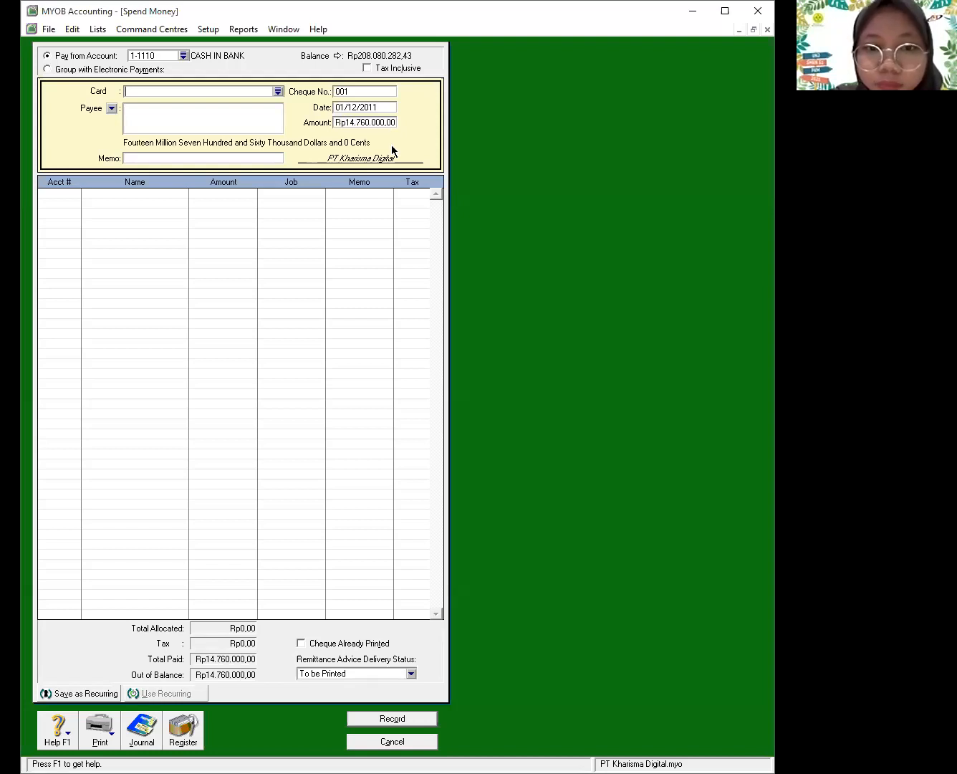
# Enter "Pembayar gaji bulan November 2011" as the payment's memo
pyautogui.click(268, 157)
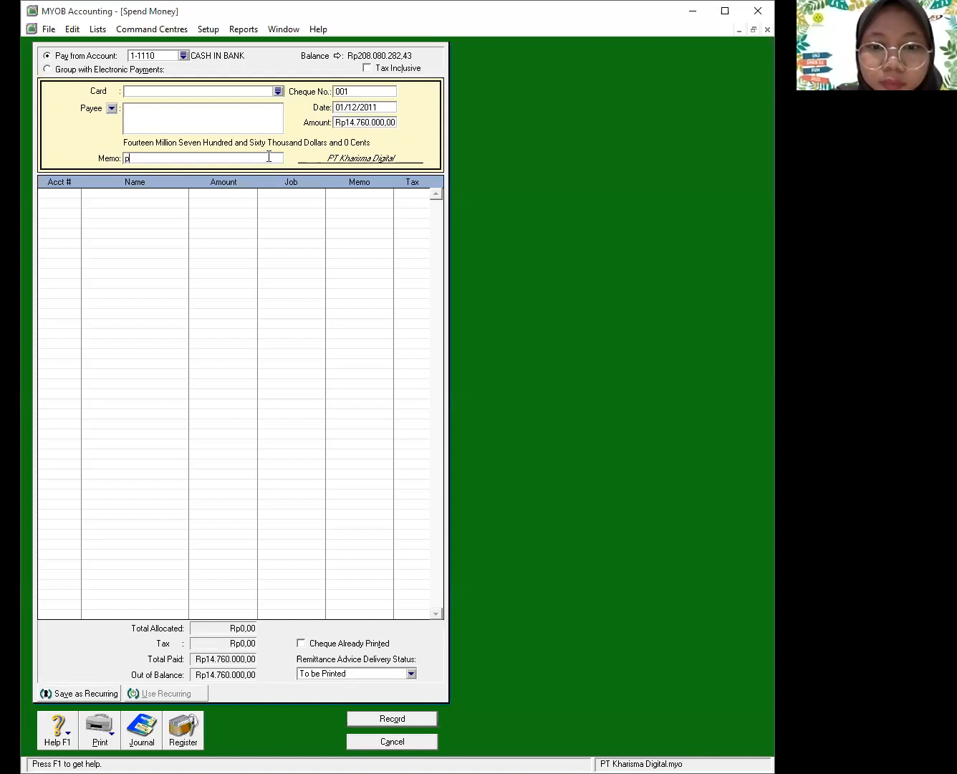
pyautogui.write('Pem')
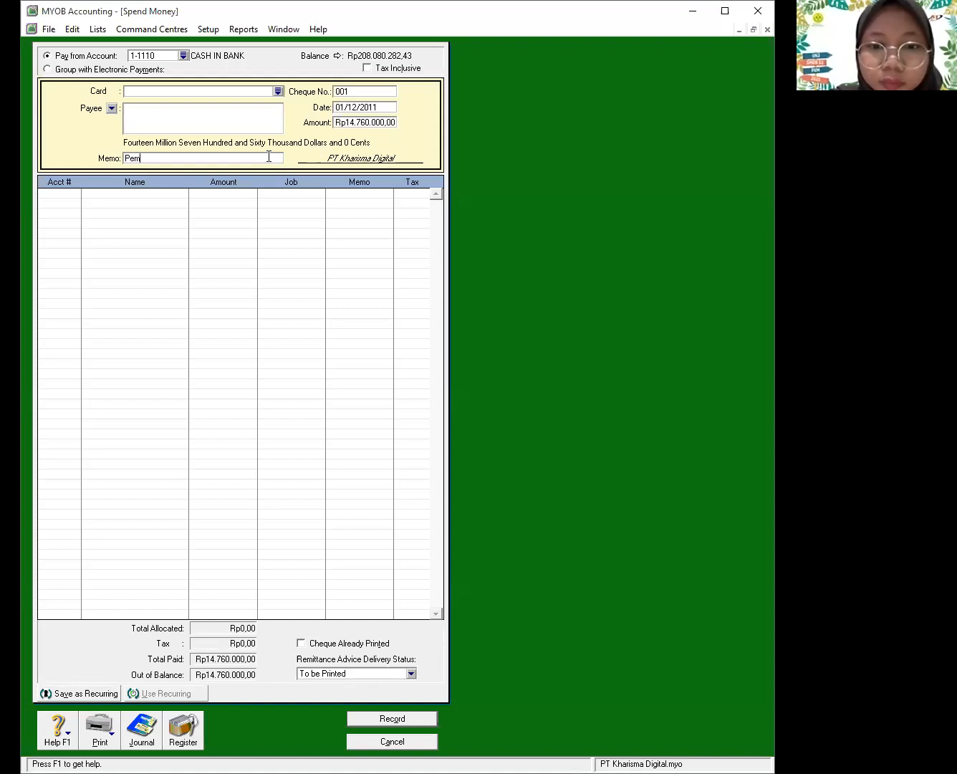
pyautogui.write('bayar gaji bula')
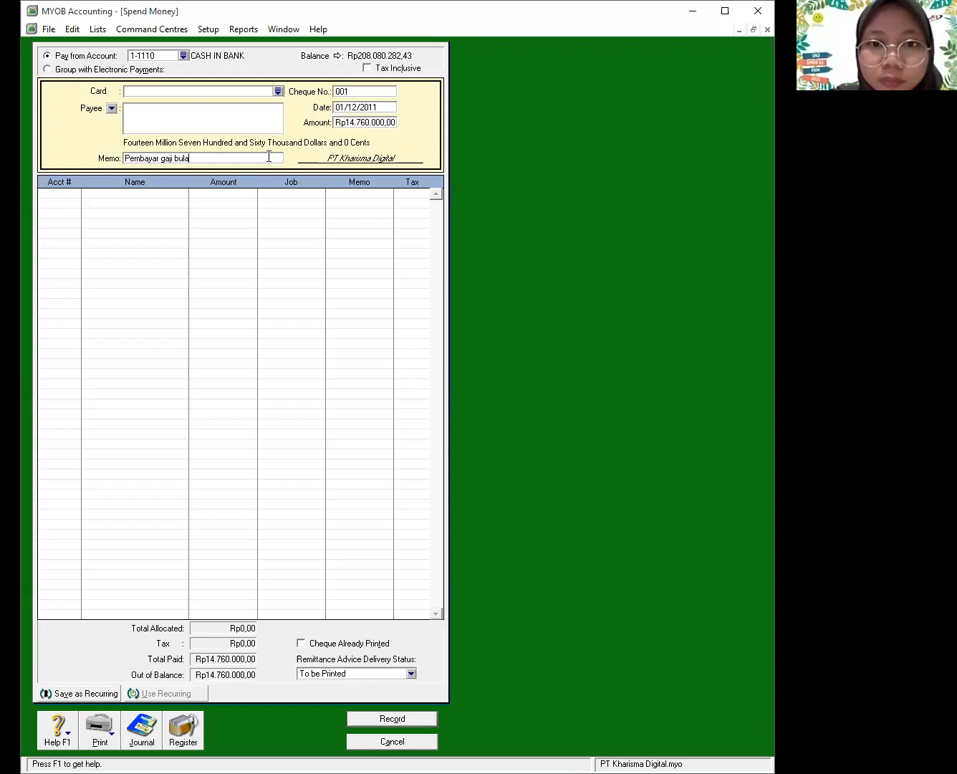
pyautogui.write('n November 2011')
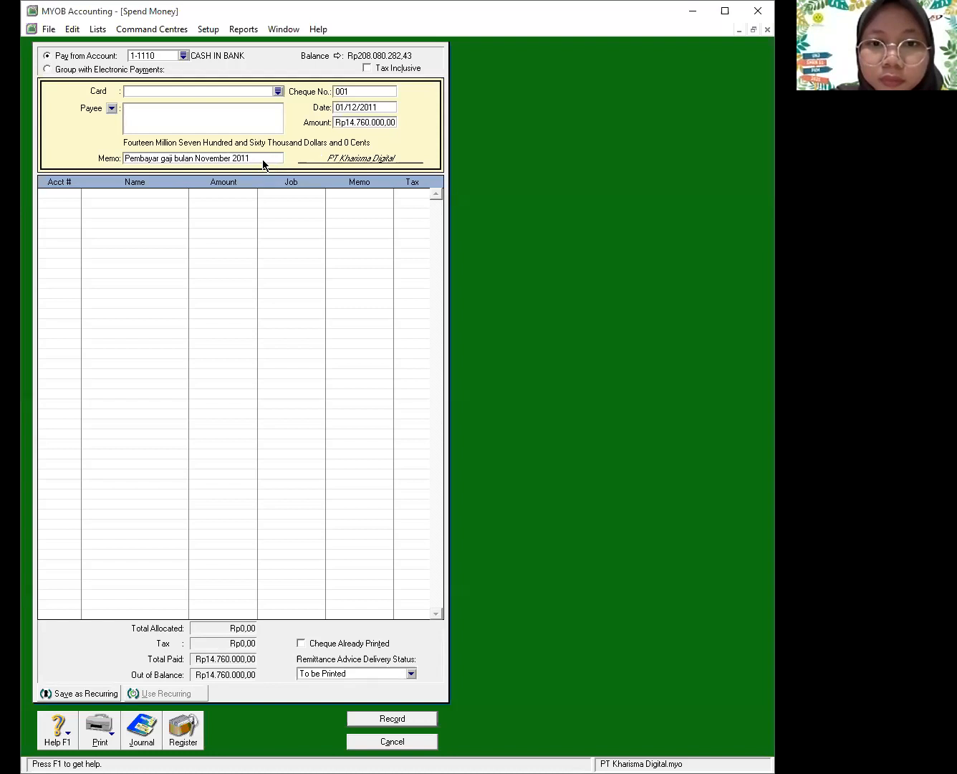
# Allocate Rp5.000.000,00 to account 6-1100 WAGES & SAL. EXP (SALES) on the first line
pyautogui.click(76, 194)
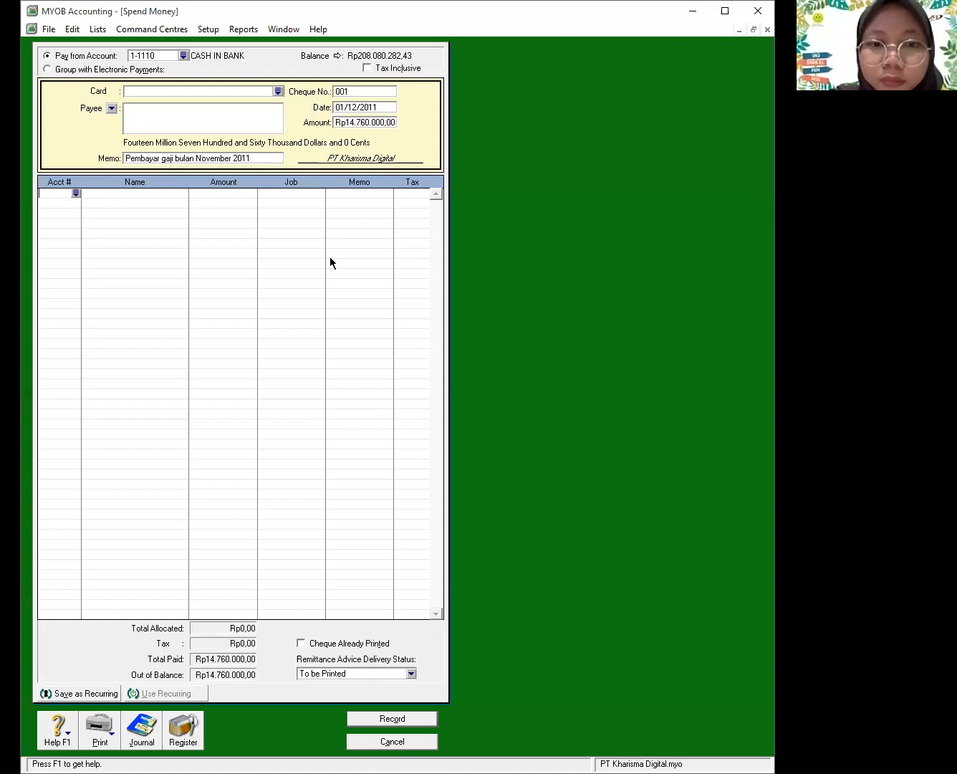
pyautogui.write('6-')
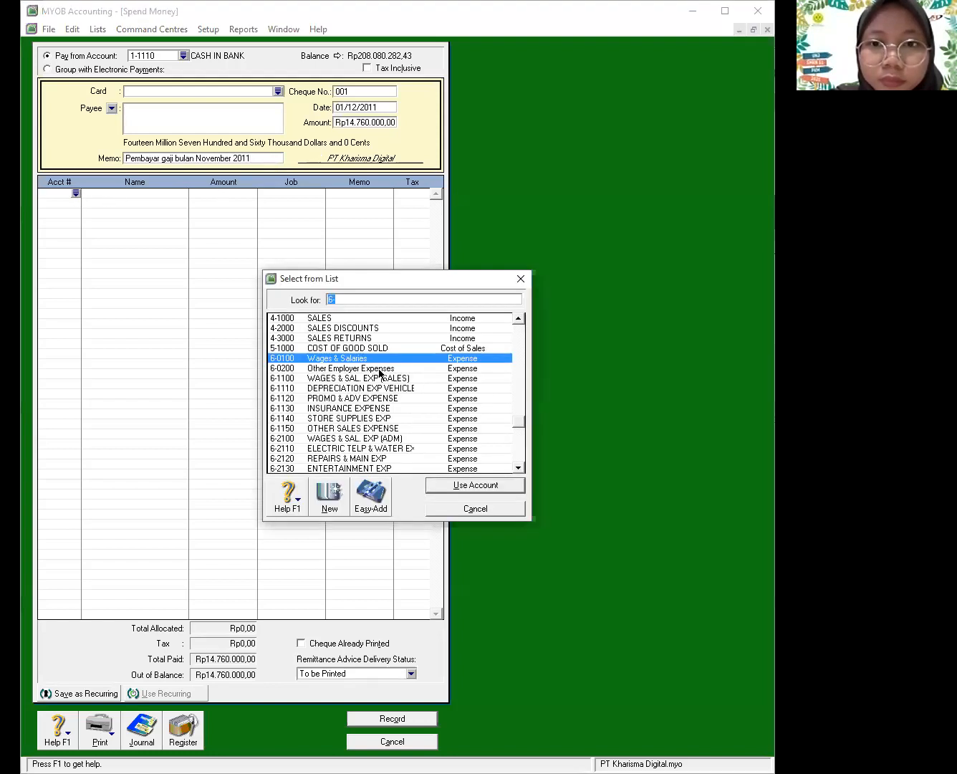
pyautogui.click(432, 378)
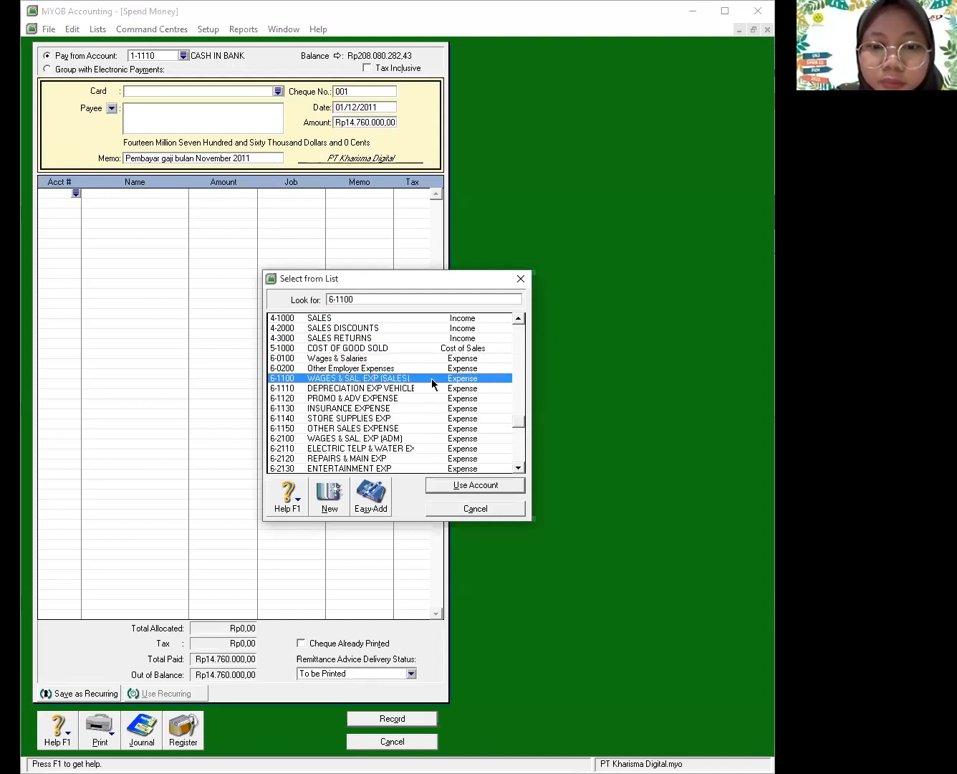
pyautogui.click(463, 485)
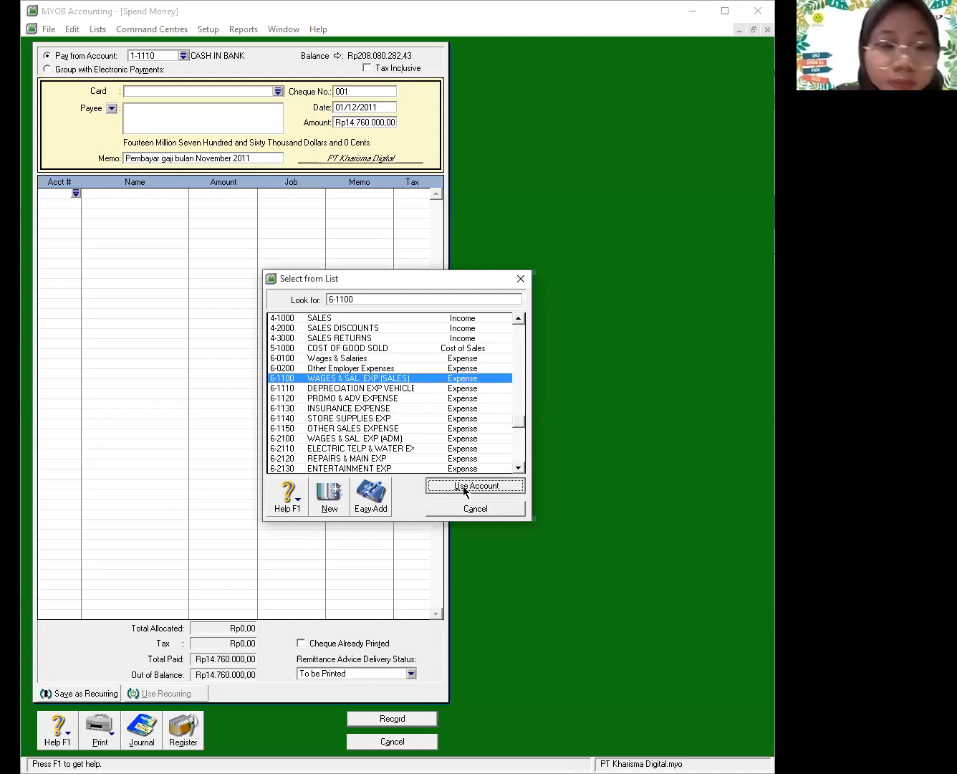
pyautogui.write('500000')
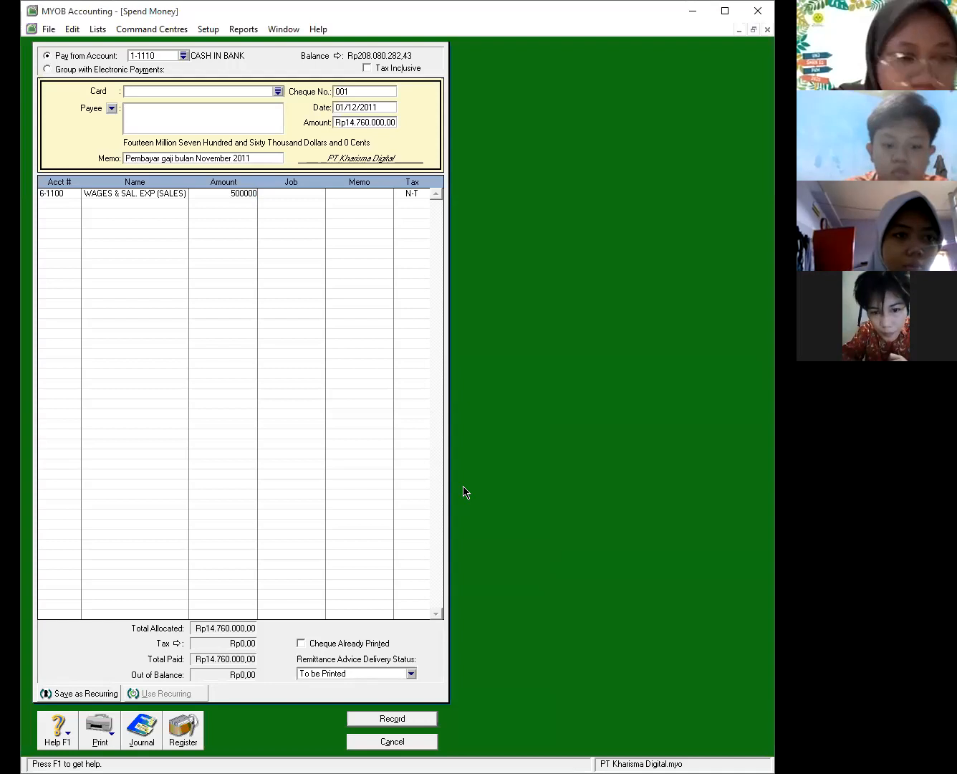
pyautogui.press('Return')
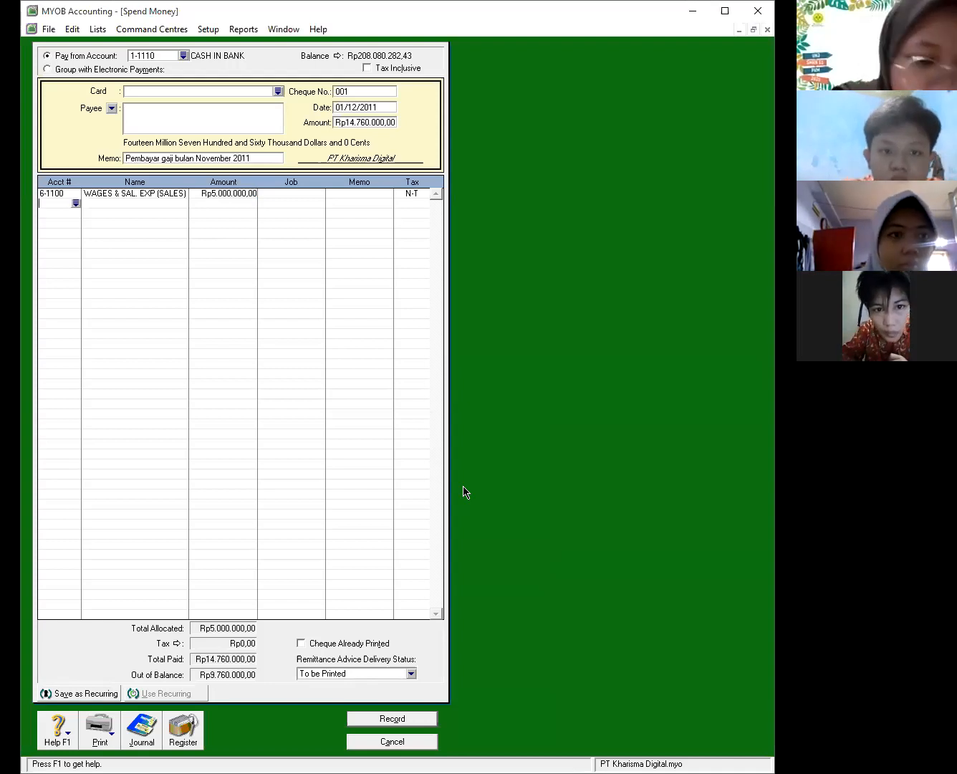
# Add a second allocation line for account 6-2100 WAGES & SAL. EXP (ADM) with Rp10.000.000,00
pyautogui.click(75, 203)
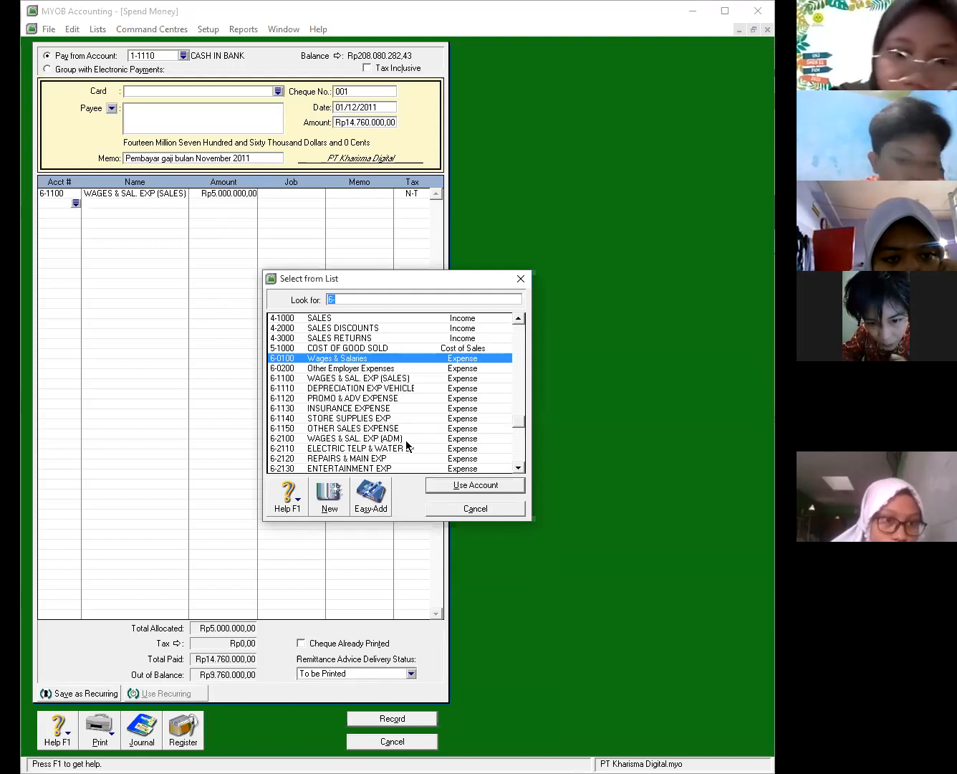
pyautogui.click(412, 439)
pyautogui.click(465, 485)
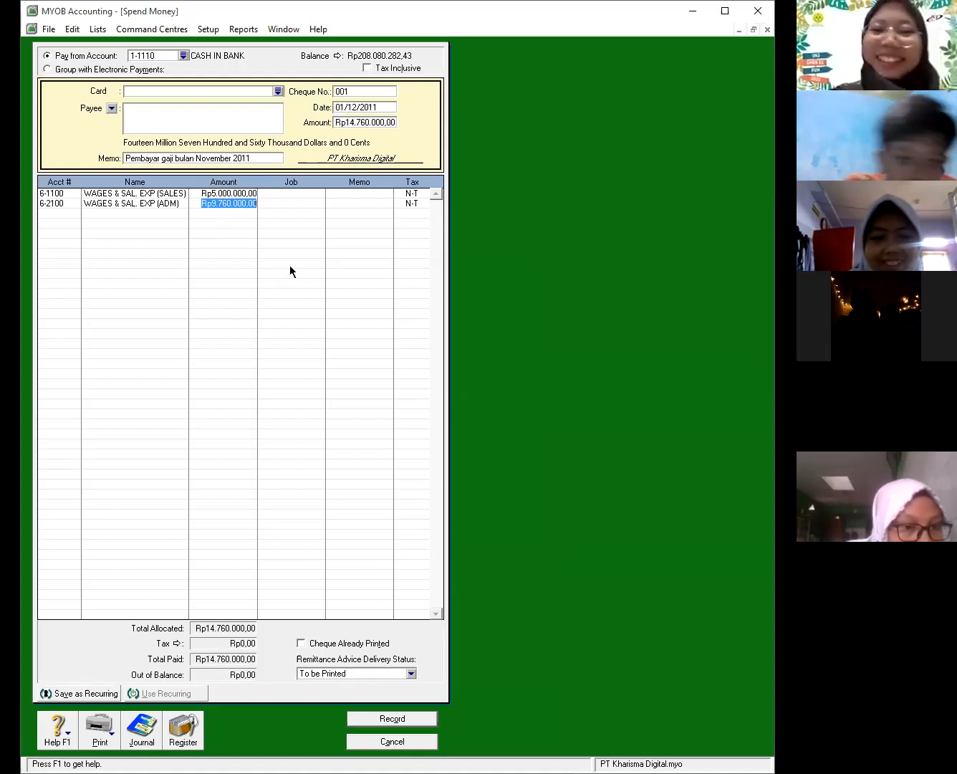
pyautogui.write('10.')
pyautogui.write('000.000')
pyautogui.press('Return')
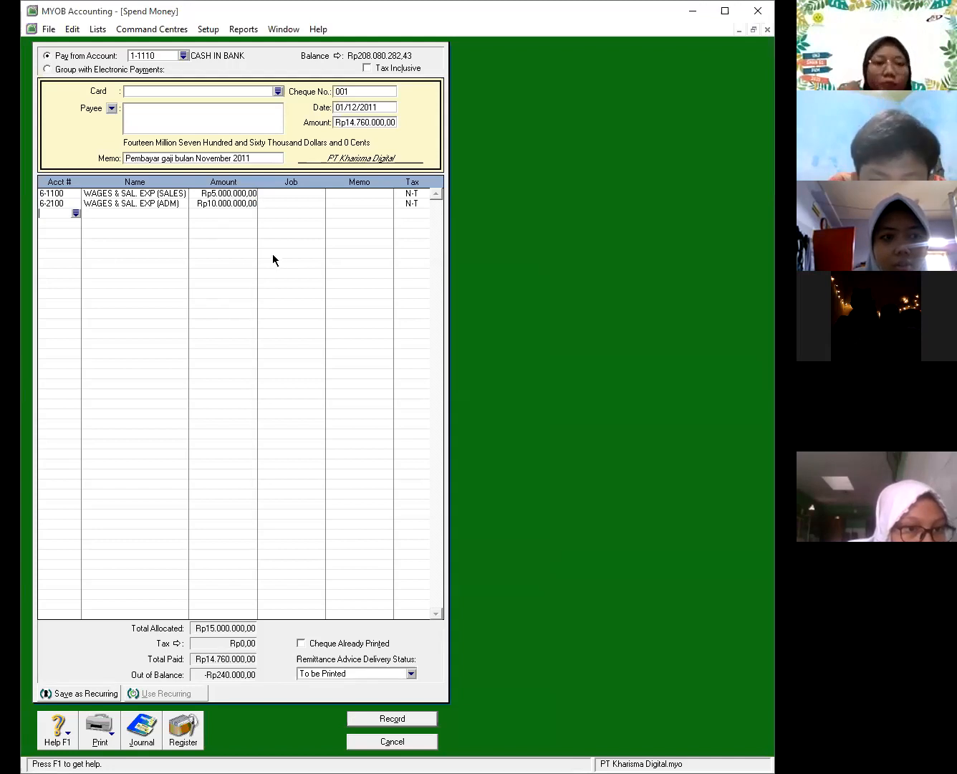
# Add a third allocation line for account 2-1140 INCOME TAX PAYABLE, accepting the amount -Rp240.000,00
pyautogui.click(76, 213)
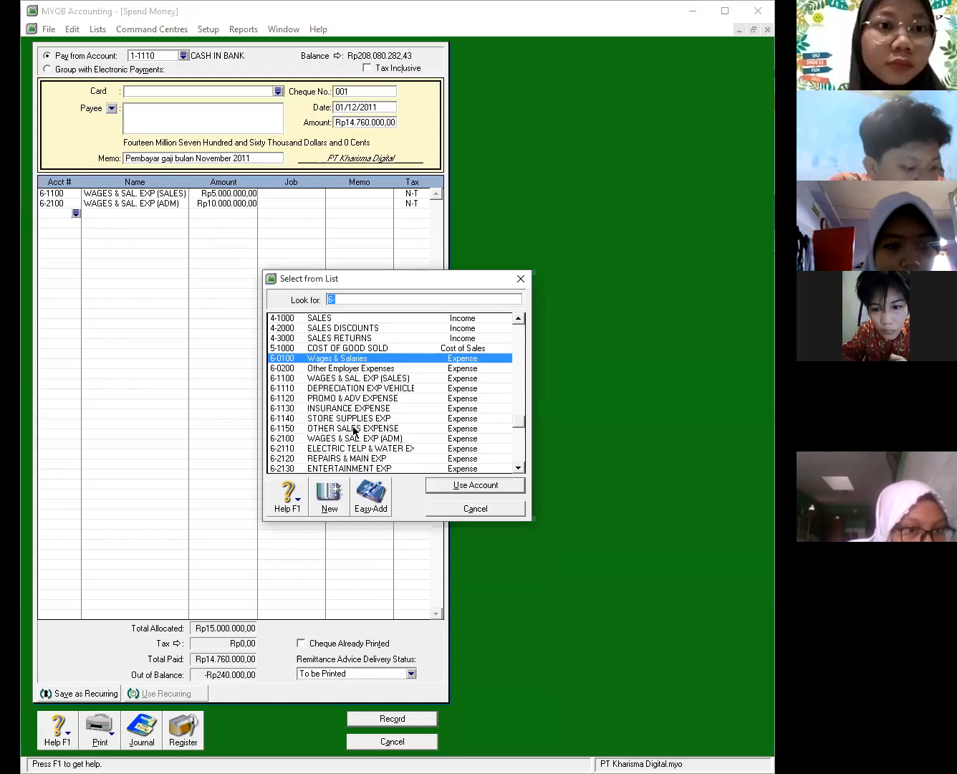
pyautogui.scroll(-1, 345, 412)
pyautogui.scroll(9, 345, 412)
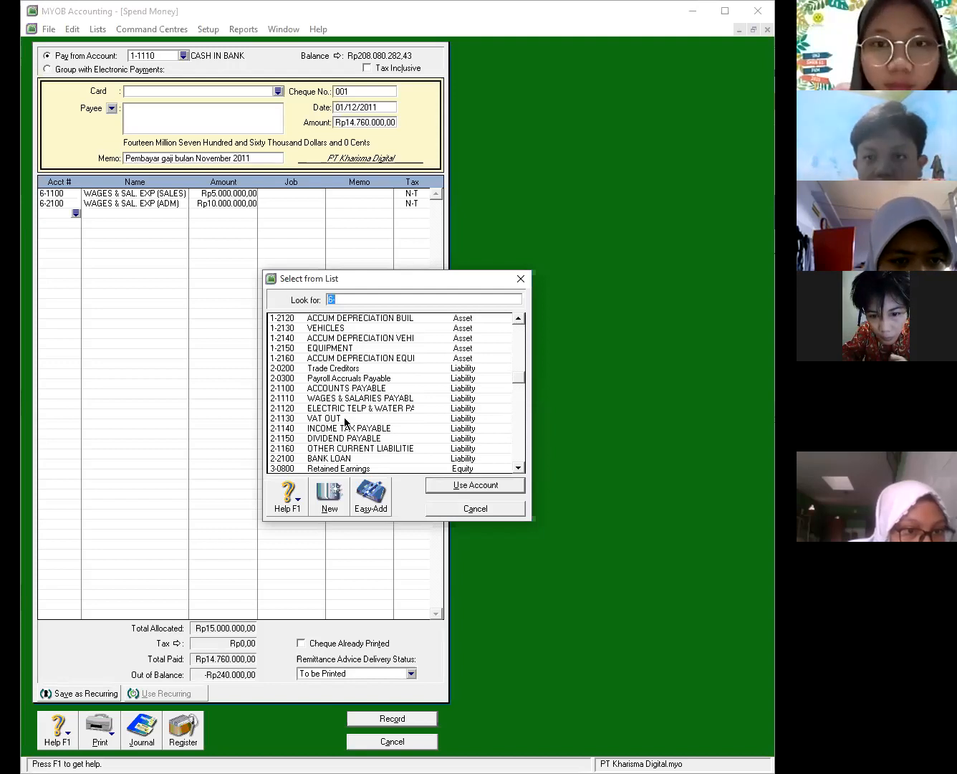
pyautogui.write('2-1140')
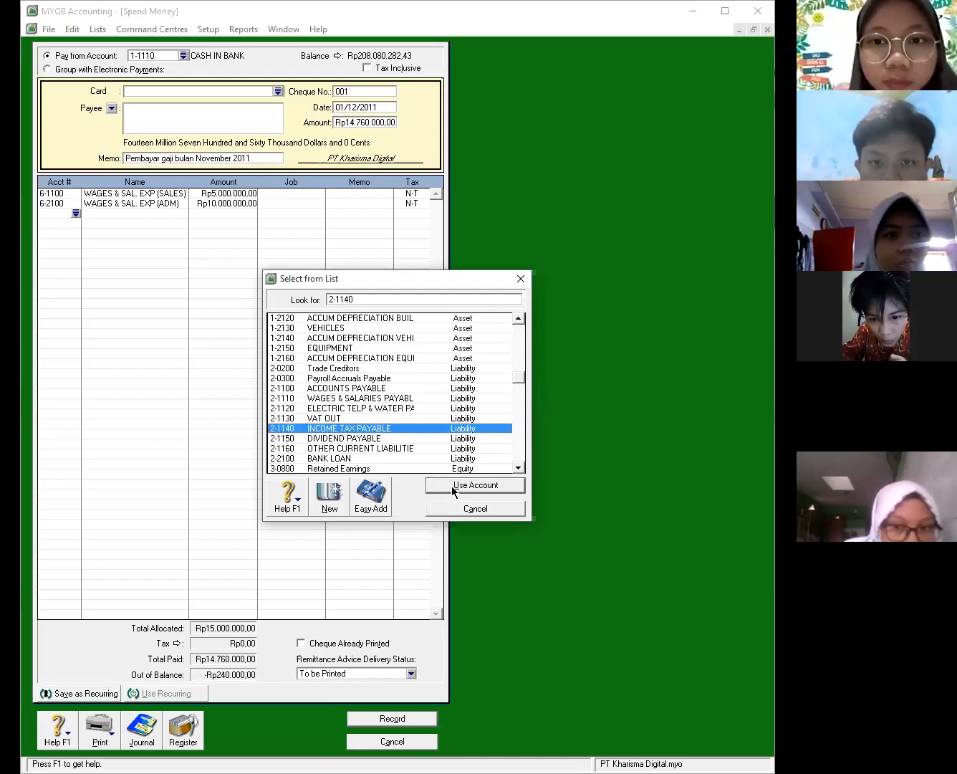
pyautogui.click(452, 486)
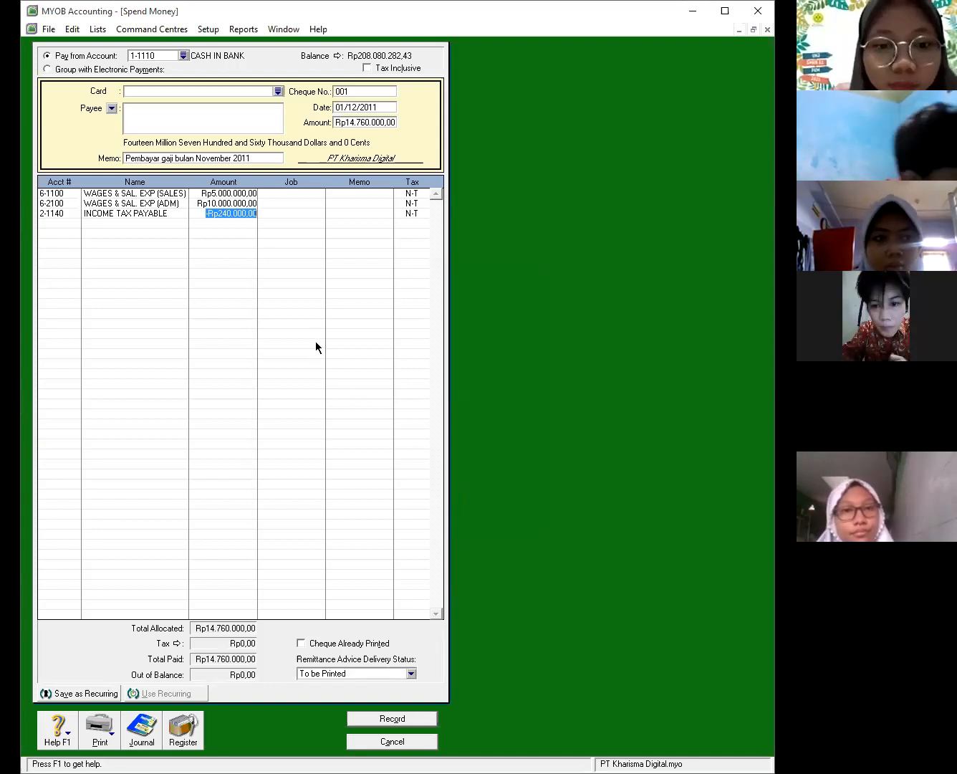
pyautogui.press('Return')
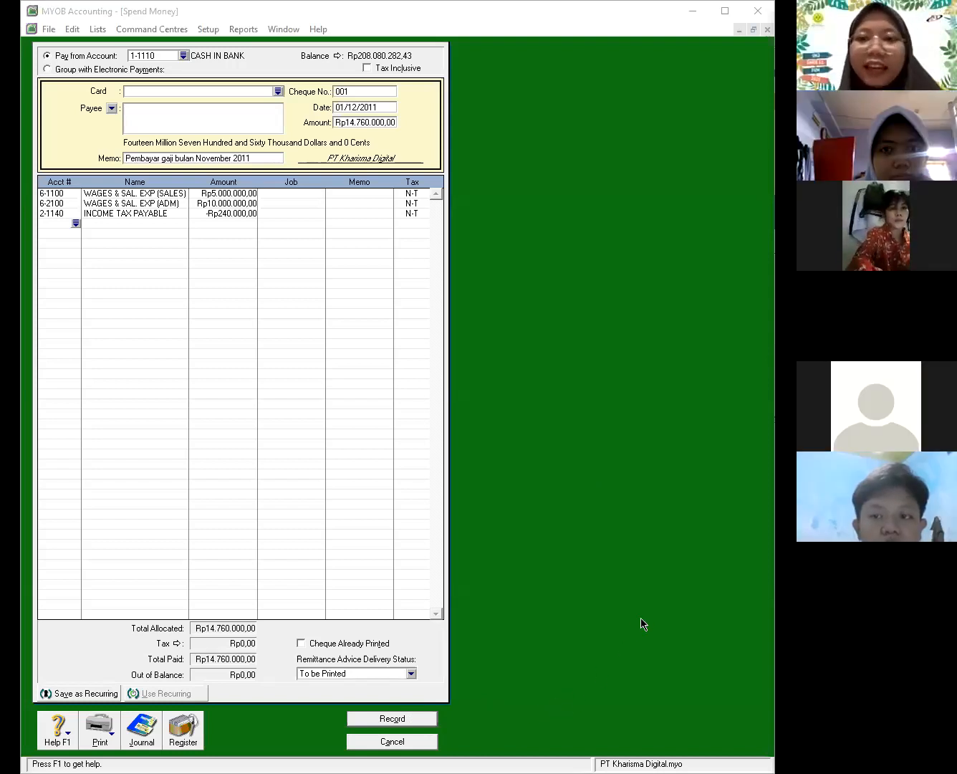
# Record the November 2011 salary payment and close the Spend Money window
pyautogui.click(429, 719)
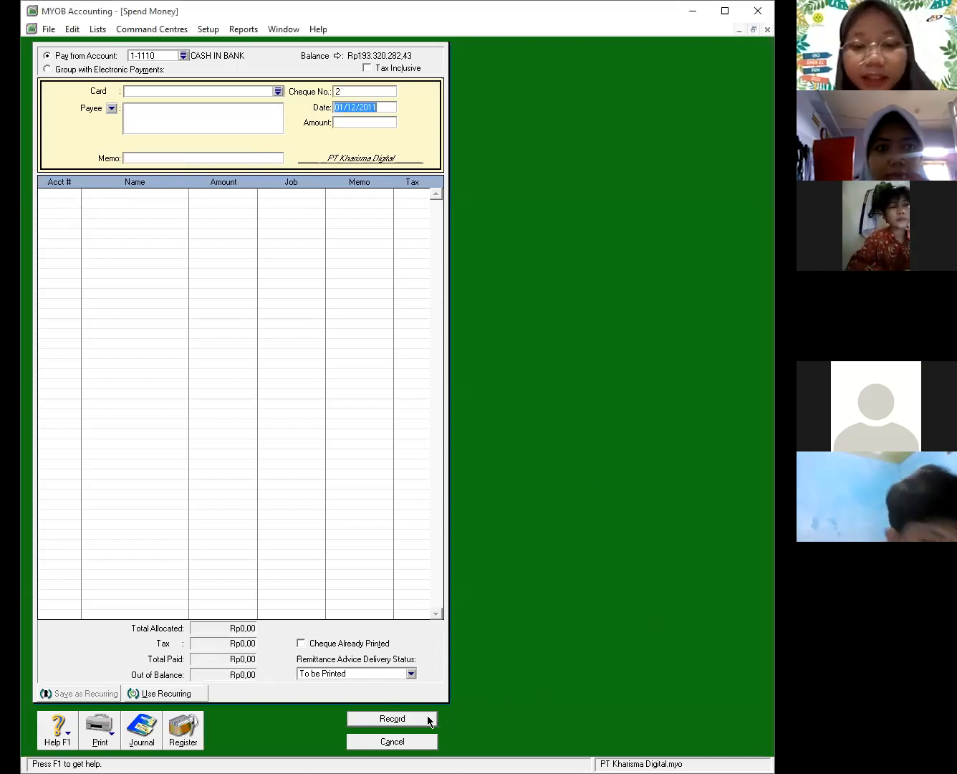
pyautogui.click(392, 741)
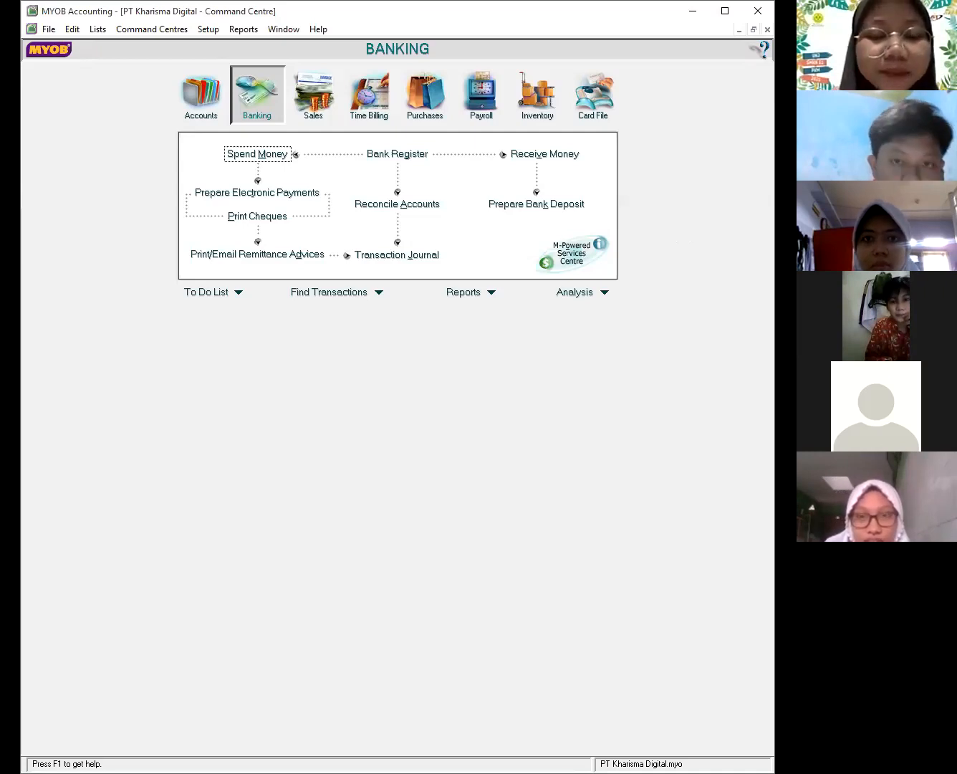
# Display all transactions dated from 01/12/2011 in the Transaction Journal
pyautogui.click(410, 252)
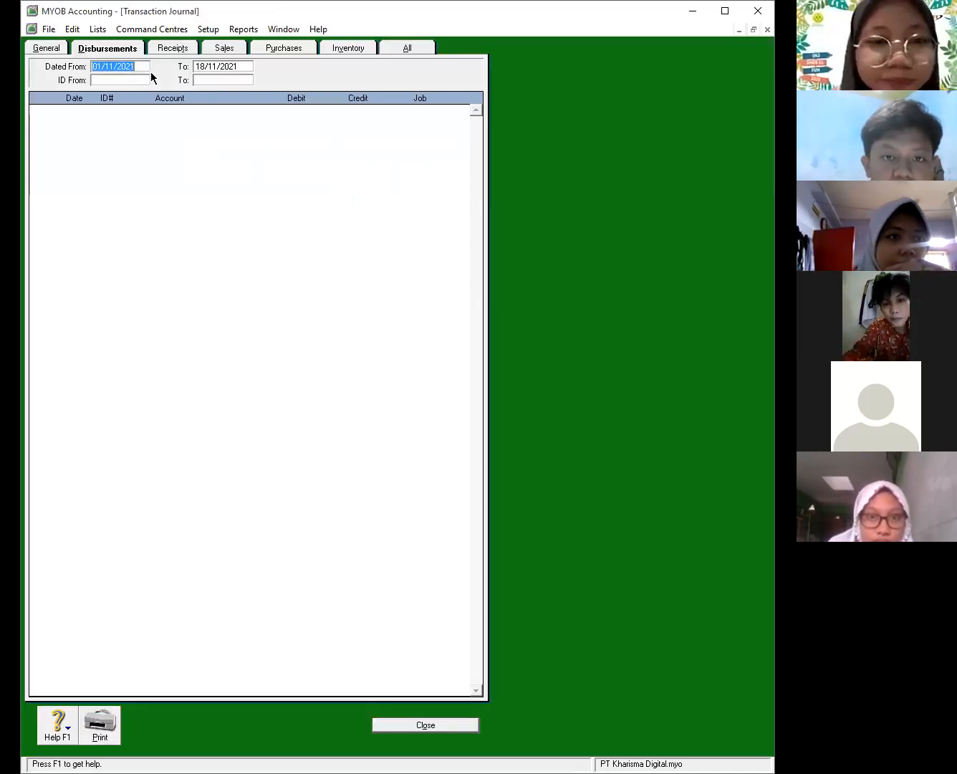
pyautogui.moveTo(145, 65); pyautogui.dragTo(117, 67)
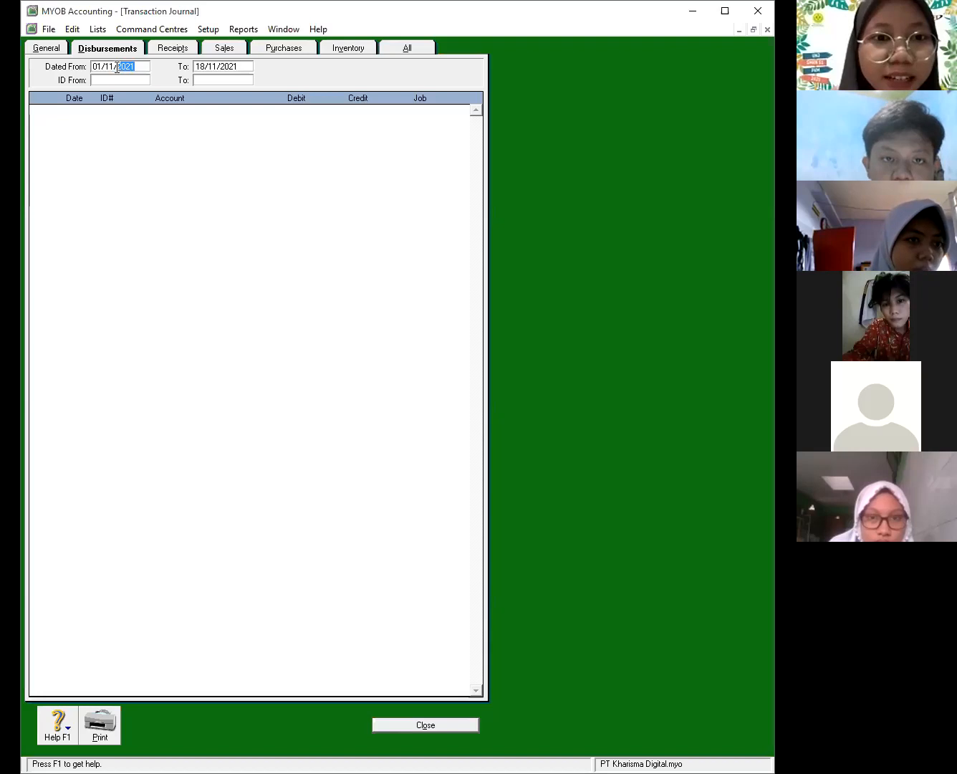
pyautogui.write('2011')
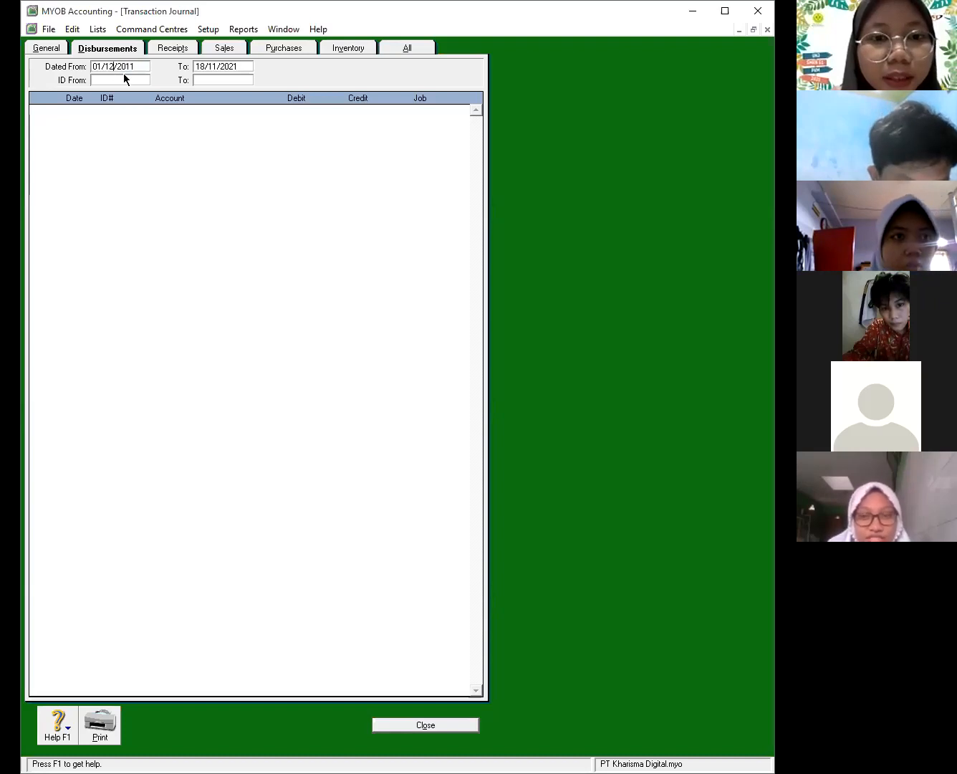
pyautogui.press('Tab')
pyautogui.click(50, 48)
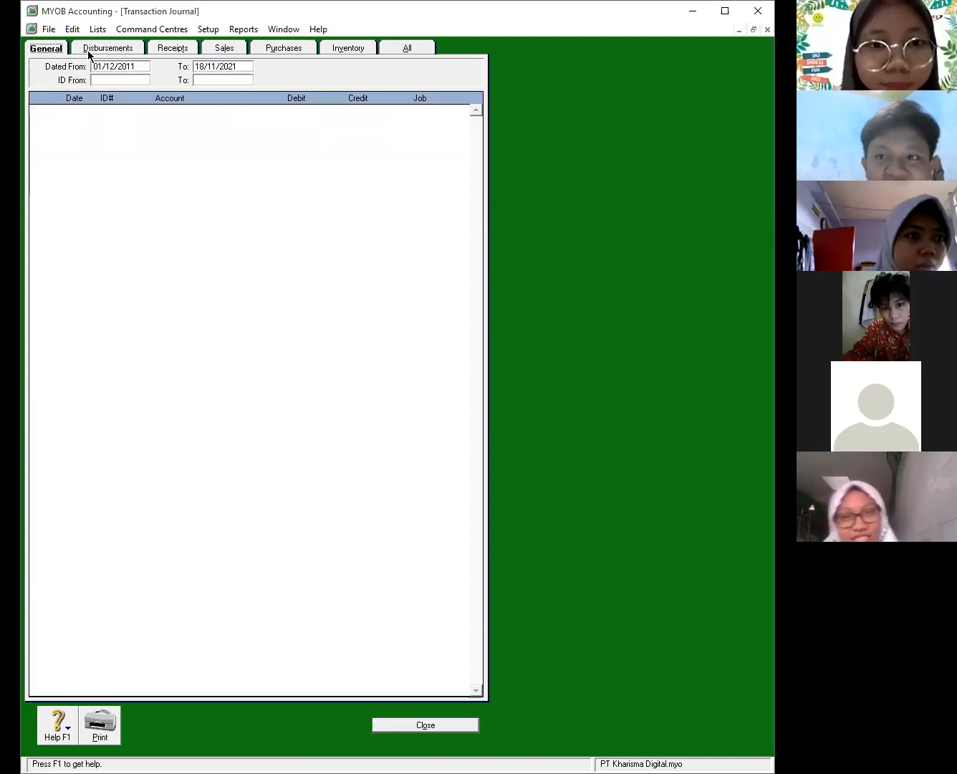
pyautogui.click(400, 50)
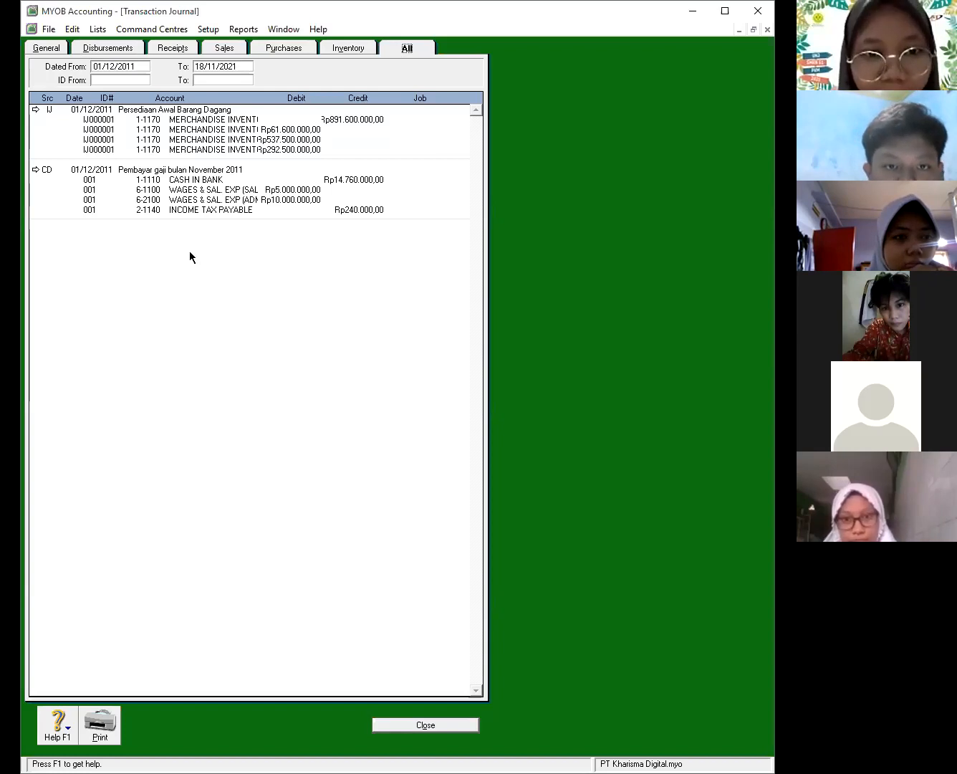
# Review the source transaction of the "Pembayar gaji bulan November 2011" journal entry, then close the journal
pyautogui.click(35, 170)
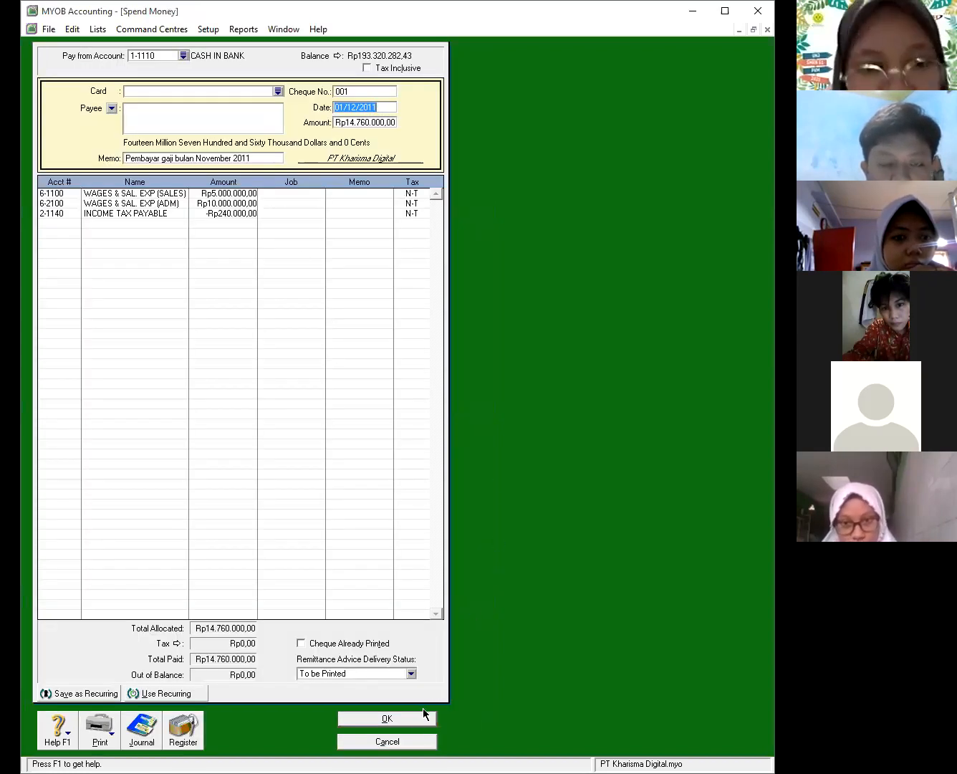
pyautogui.click(386, 719)
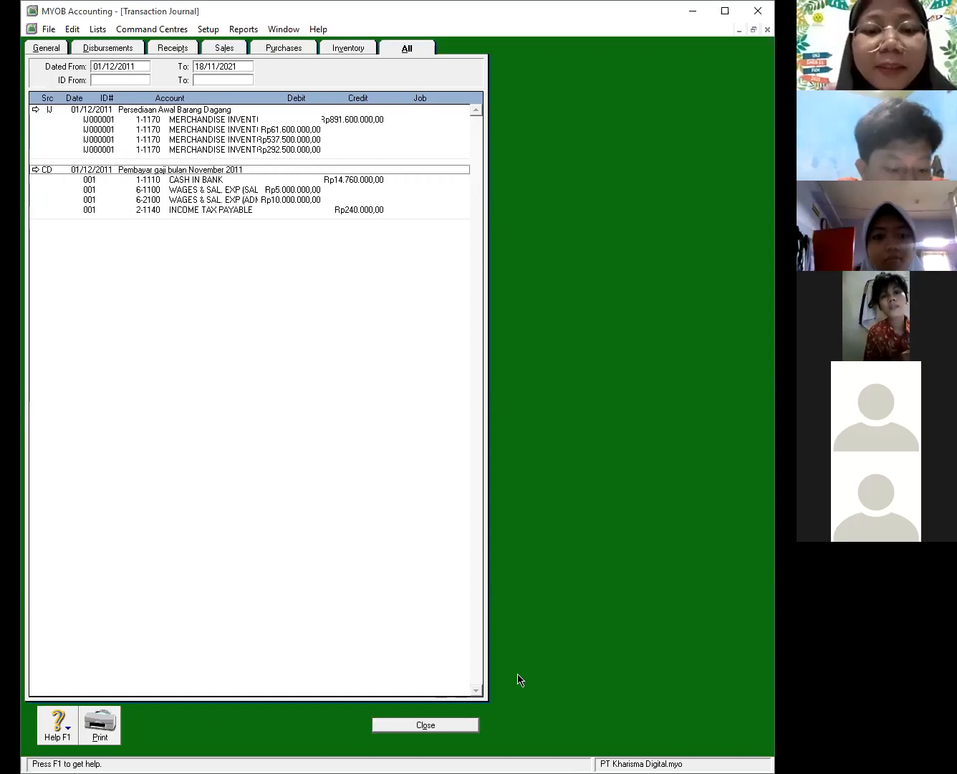
pyautogui.click(471, 725)
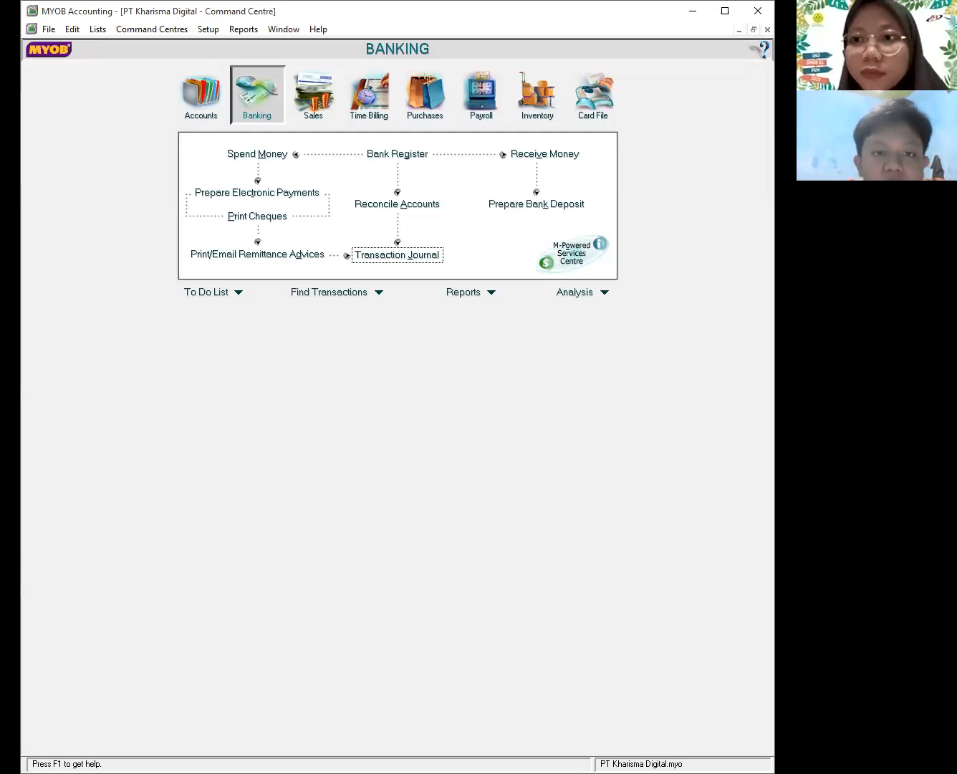
# Start a Receive Payments transaction for the customer Panorama Foto
pyautogui.click(319, 107)
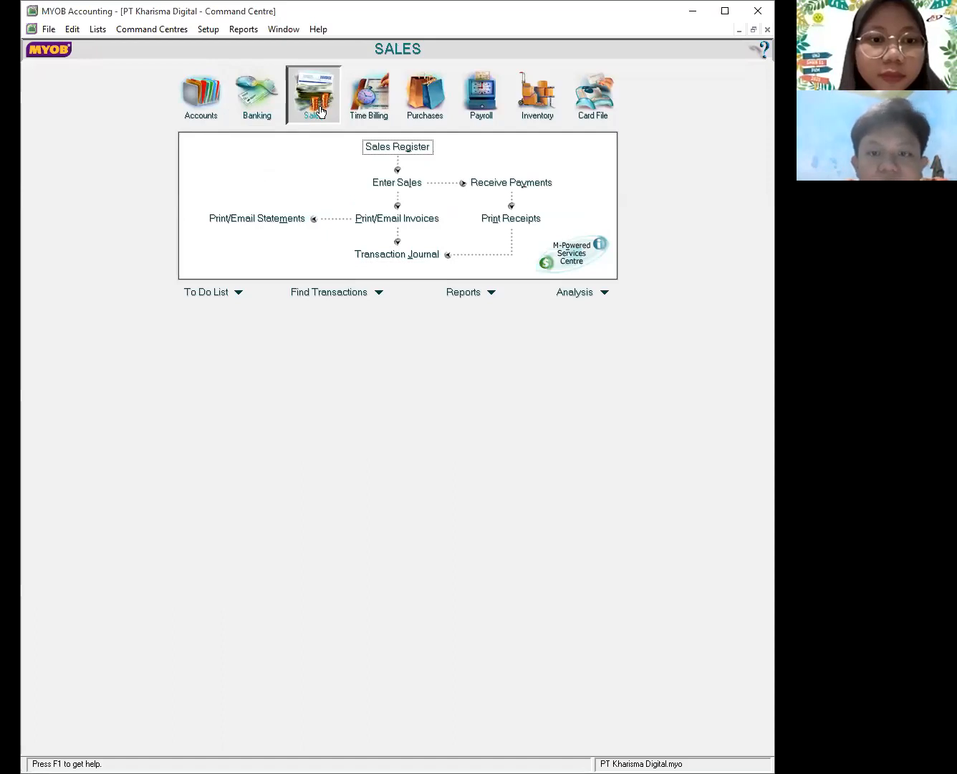
pyautogui.click(524, 184)
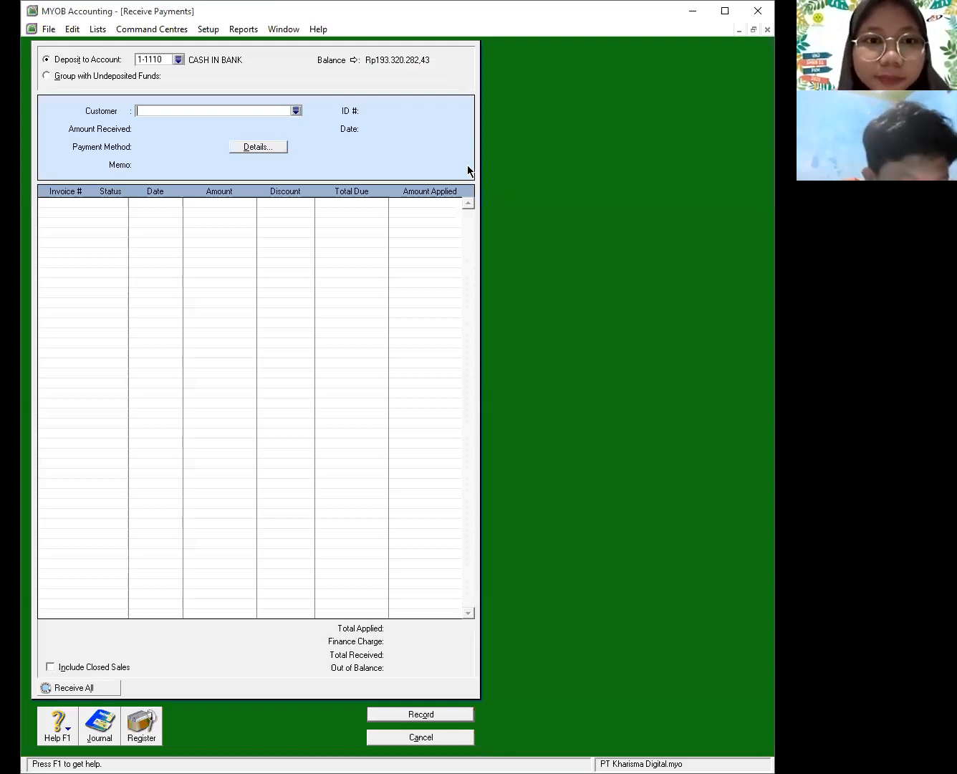
pyautogui.click(295, 111)
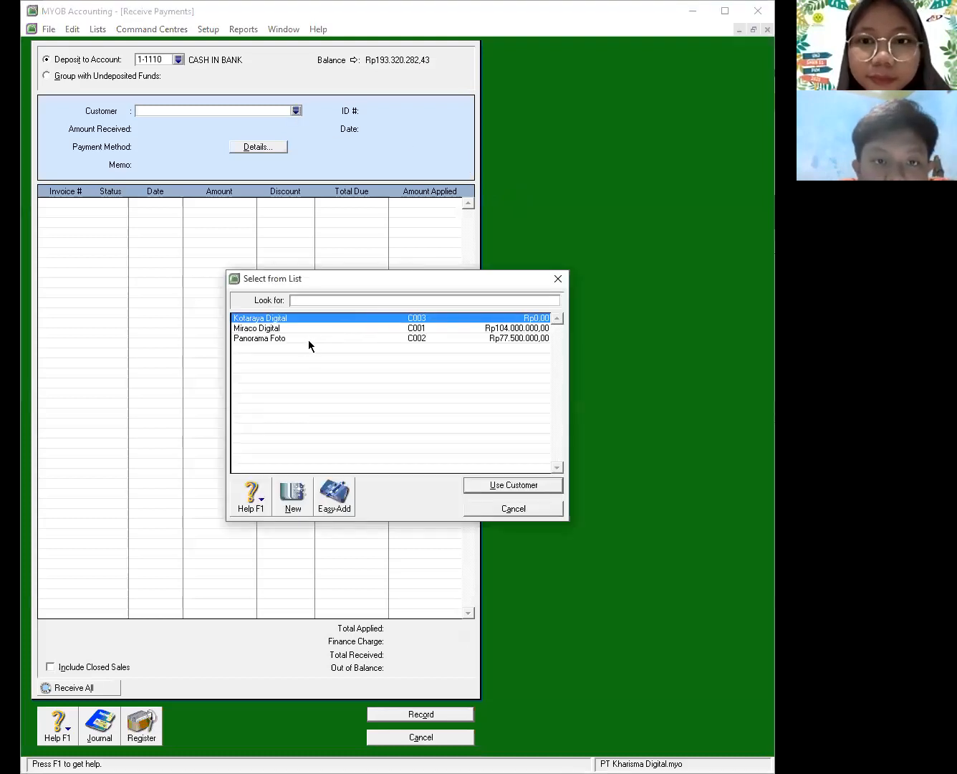
pyautogui.click(309, 338)
pyautogui.click(514, 485)
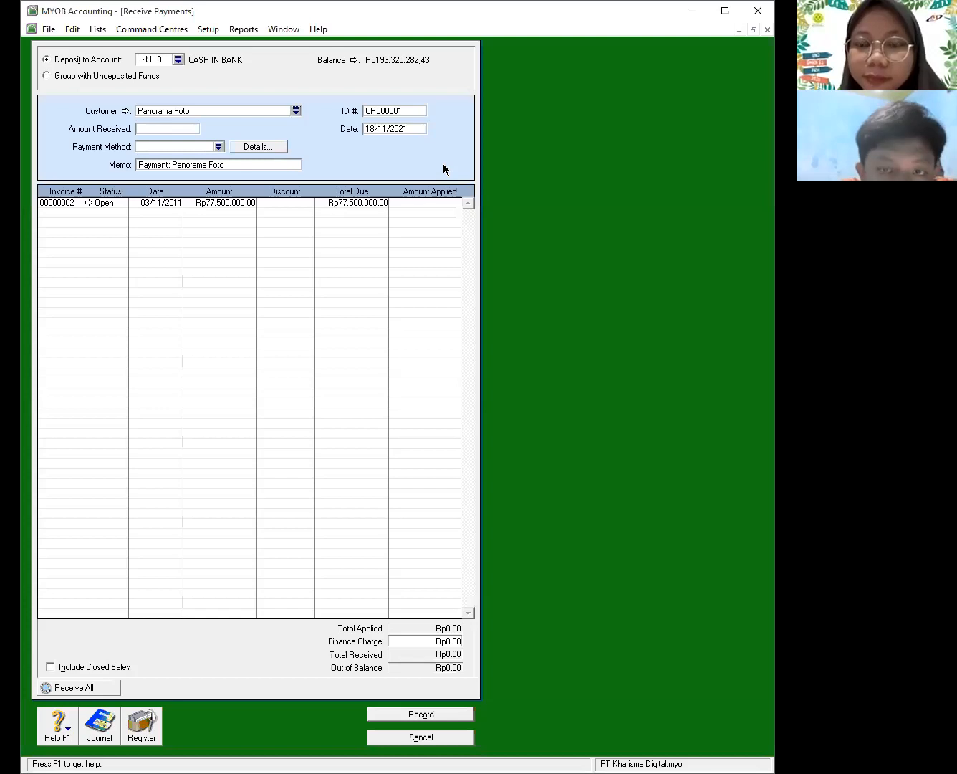
# Set the customer receipt's ID to 001/BKM and its date to 02/12/2011
pyautogui.click(418, 112)
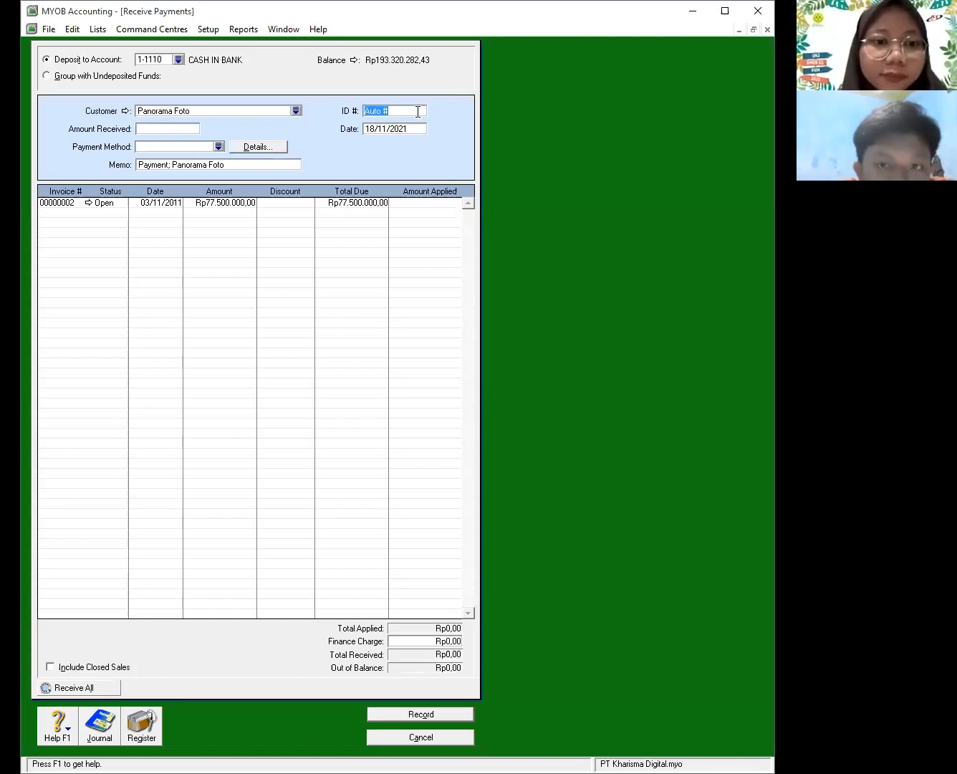
pyautogui.write('0')
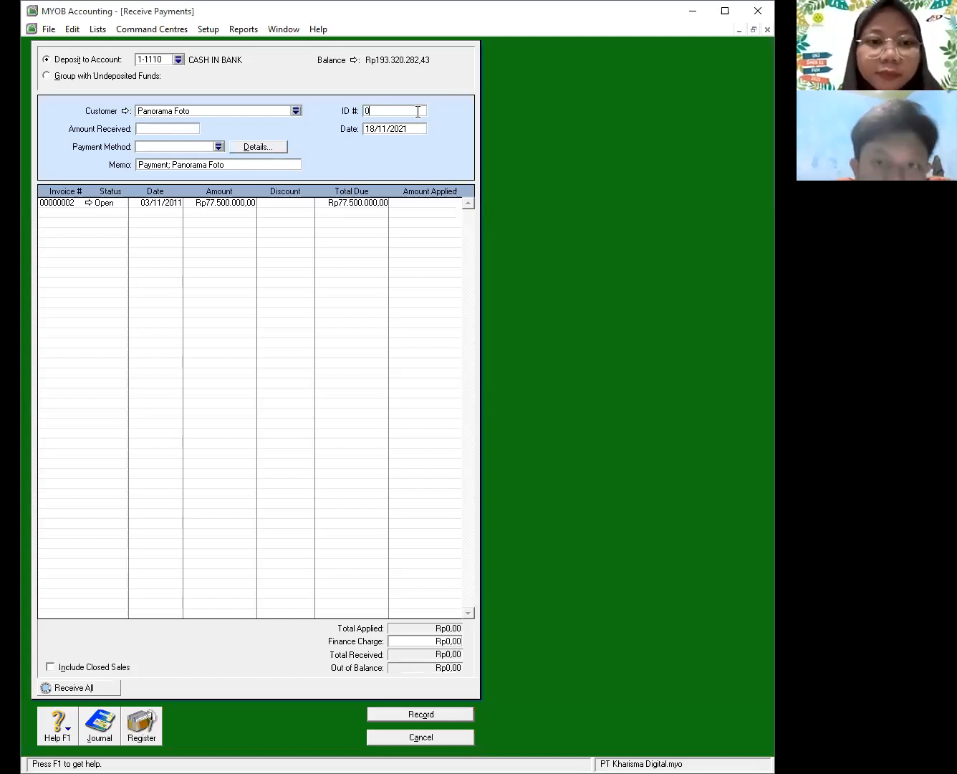
pyautogui.write('01/BKM')
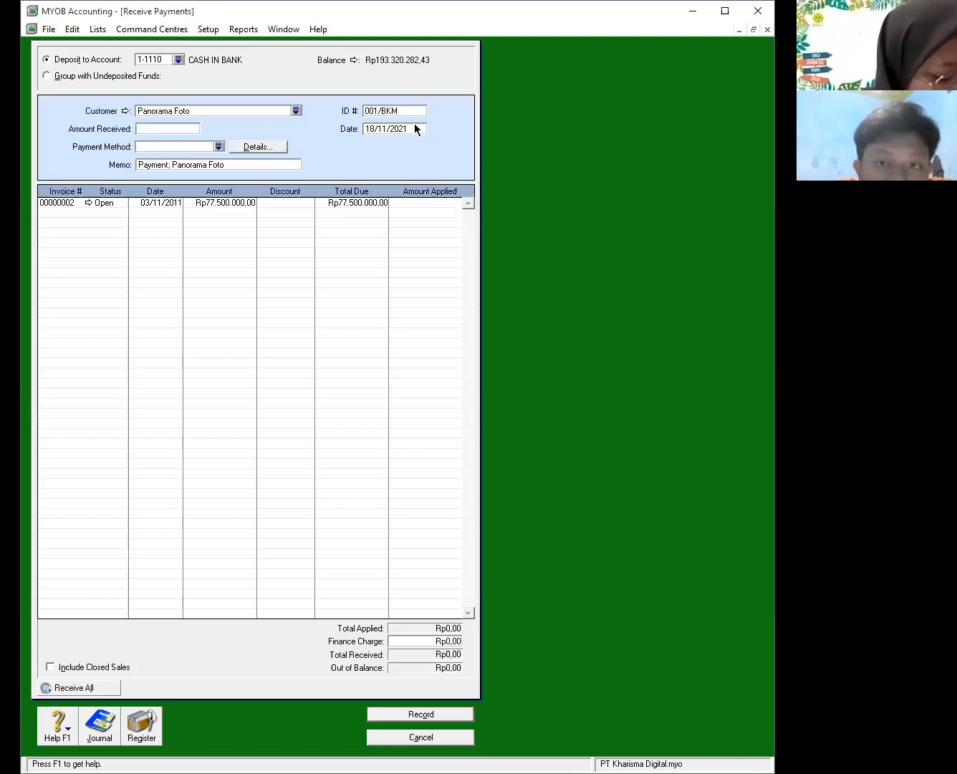
pyautogui.click(413, 125)
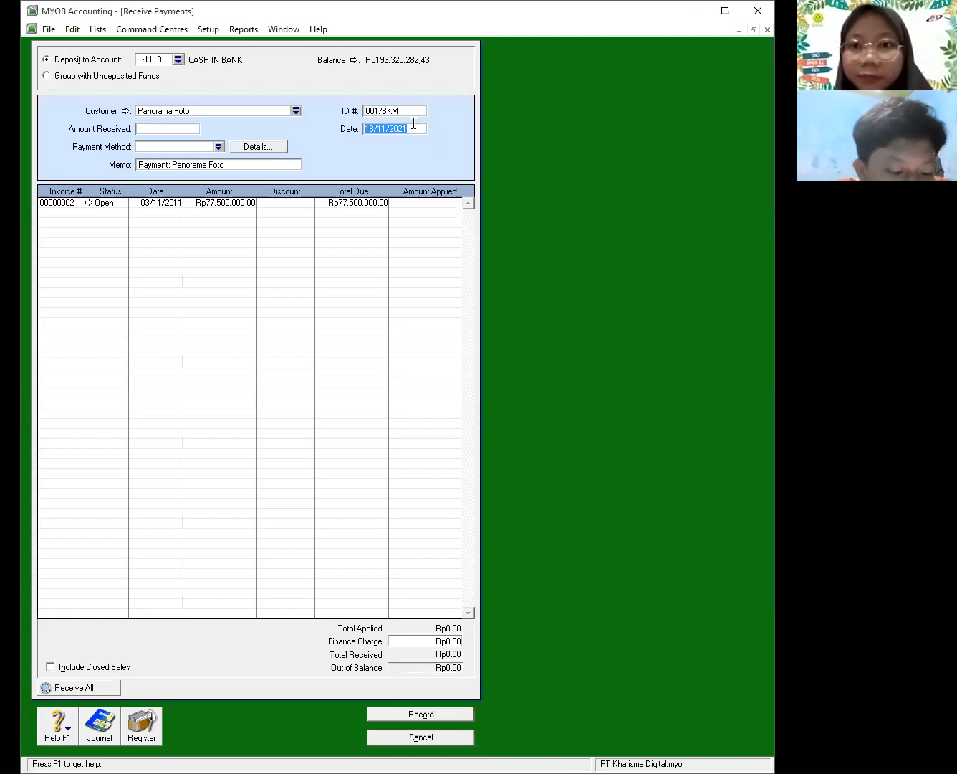
pyautogui.write('02/1')
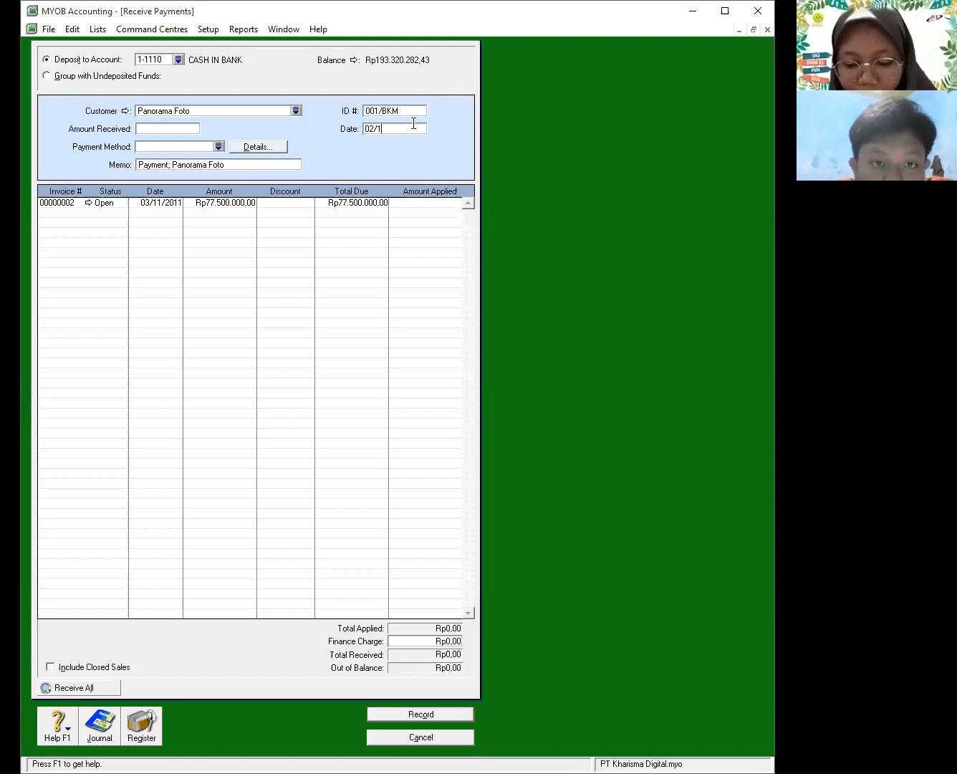
pyautogui.write('2/2011')
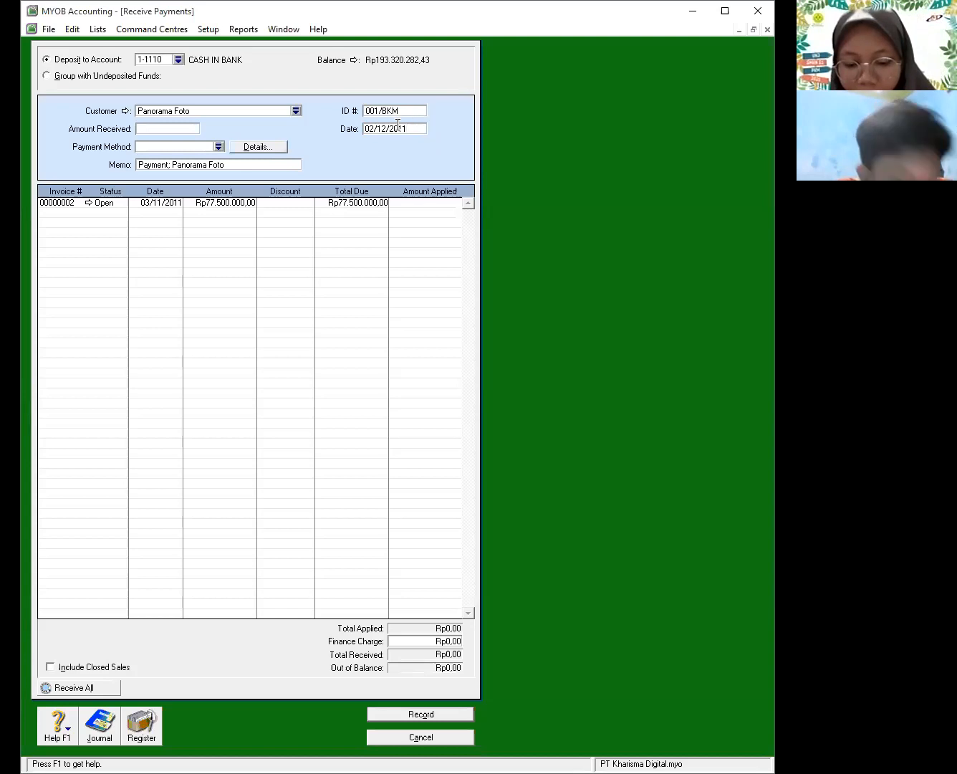
# Enter Rp77.500.000,00 as the amount received and apply it in full to the open invoice 00000002
pyautogui.click(189, 128)
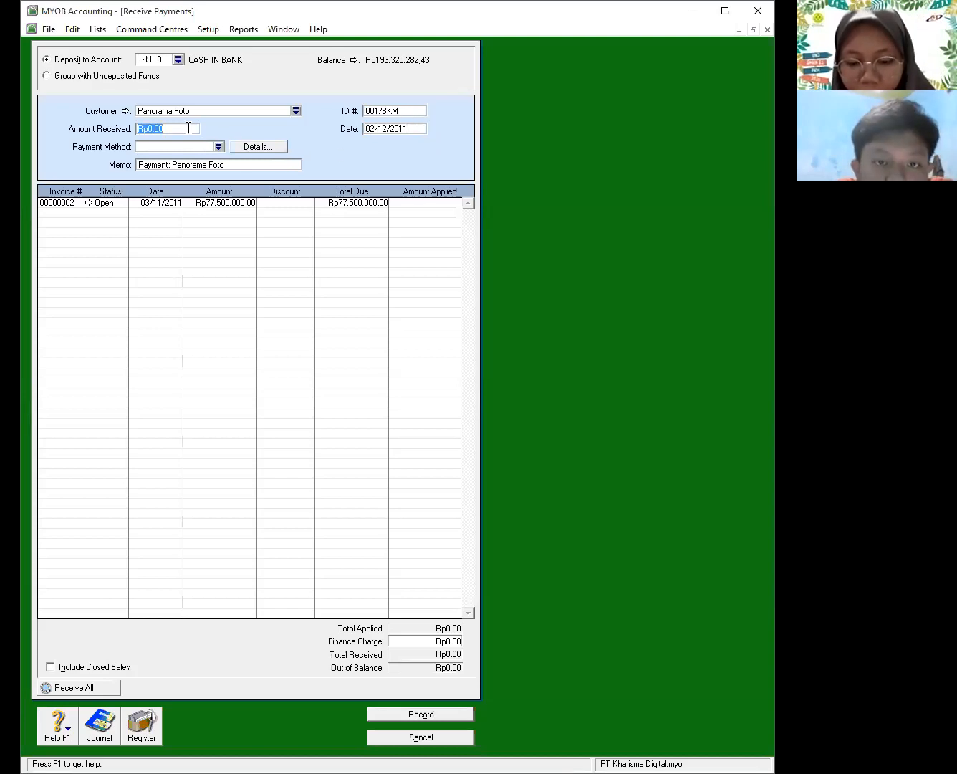
pyautogui.write('7750')
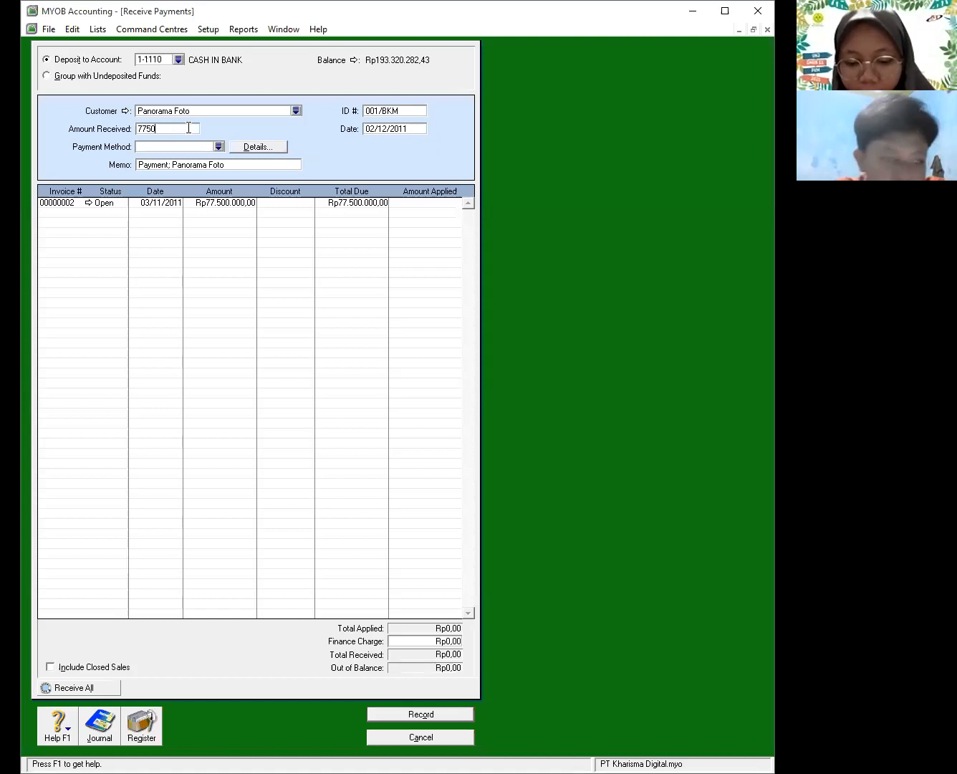
pyautogui.write('0000')
pyautogui.press('Tab')
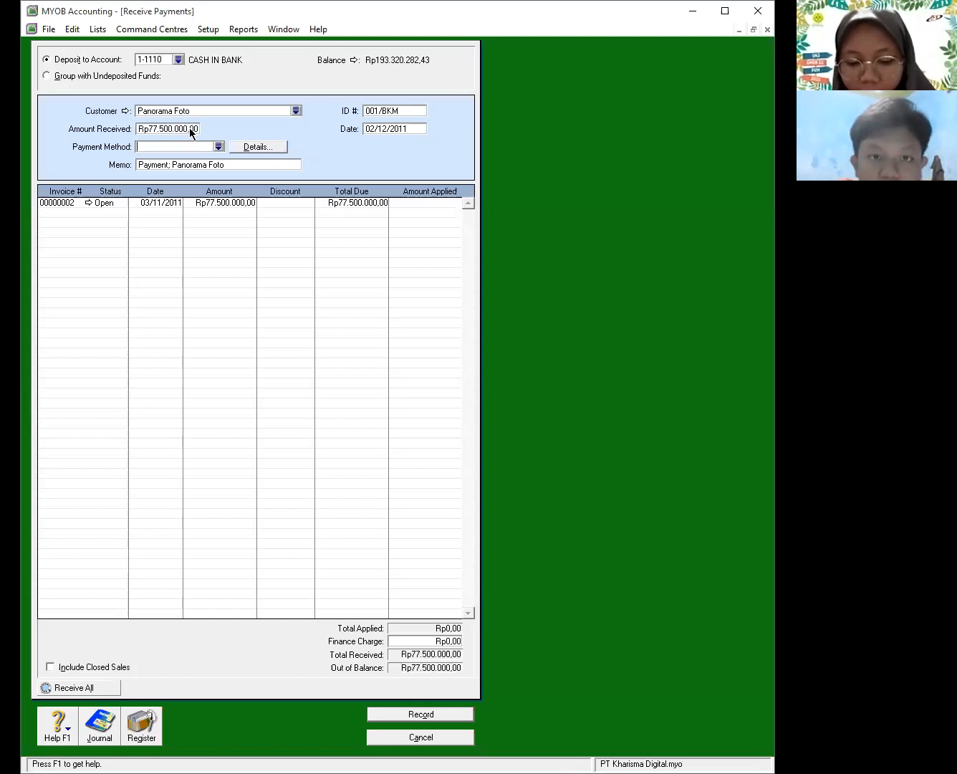
pyautogui.click(441, 204)
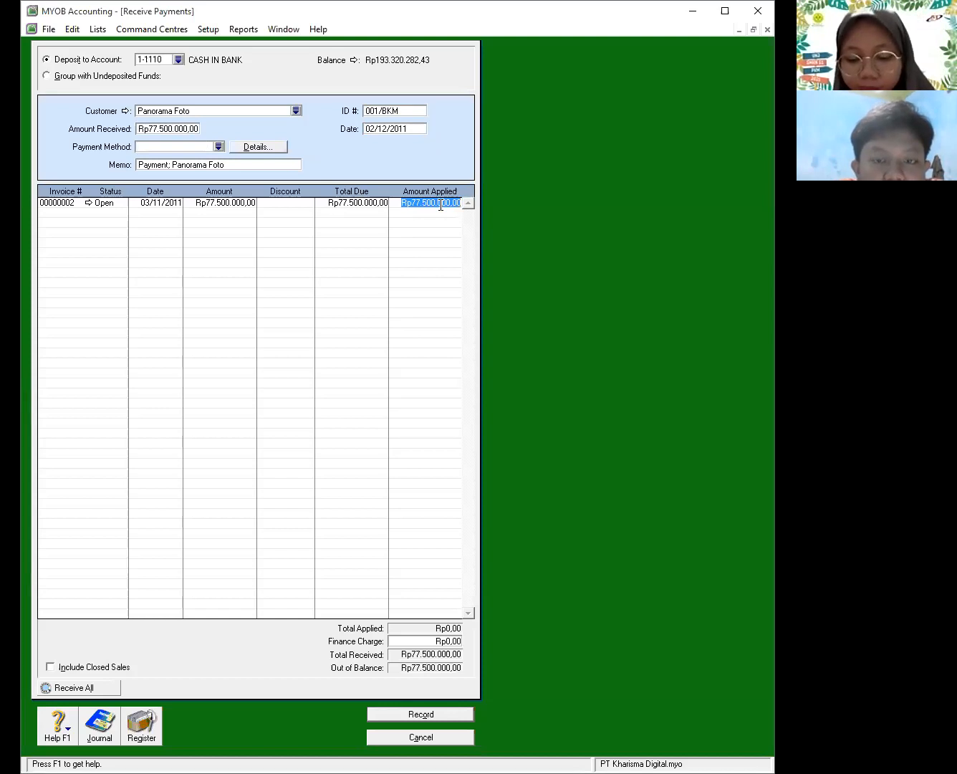
pyautogui.press('Tab')
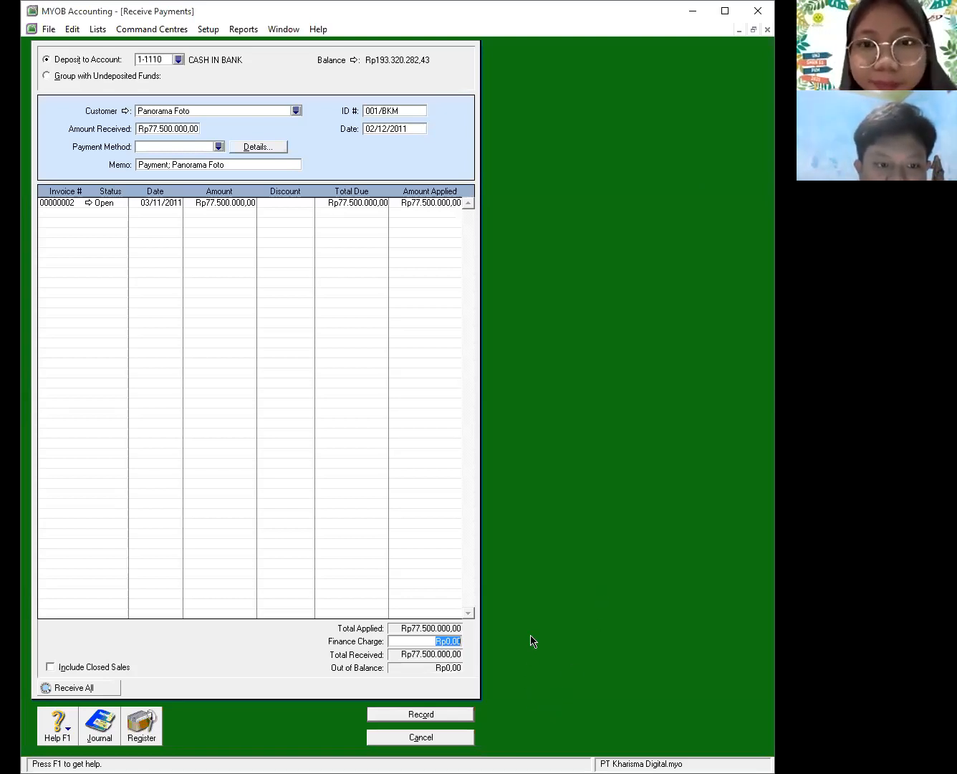
# Check the Panorama Foto receipt's debit and credit entries in the transaction recap
pyautogui.hotkey('ctrl', 'r')
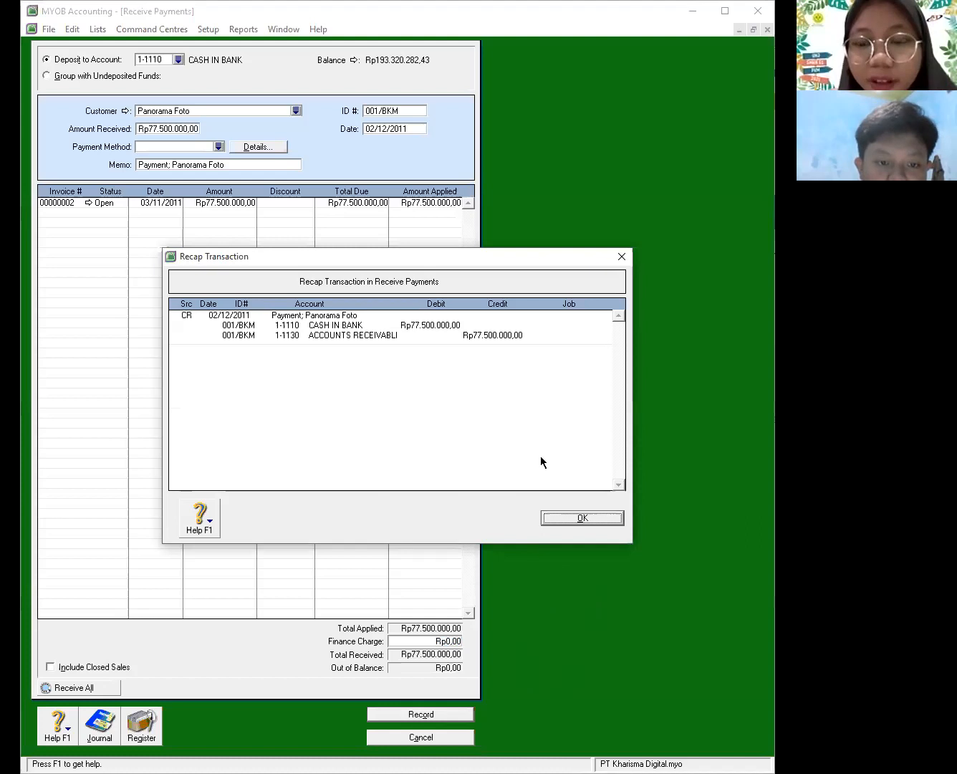
pyautogui.moveTo(551, 251); pyautogui.dragTo(538, 223)
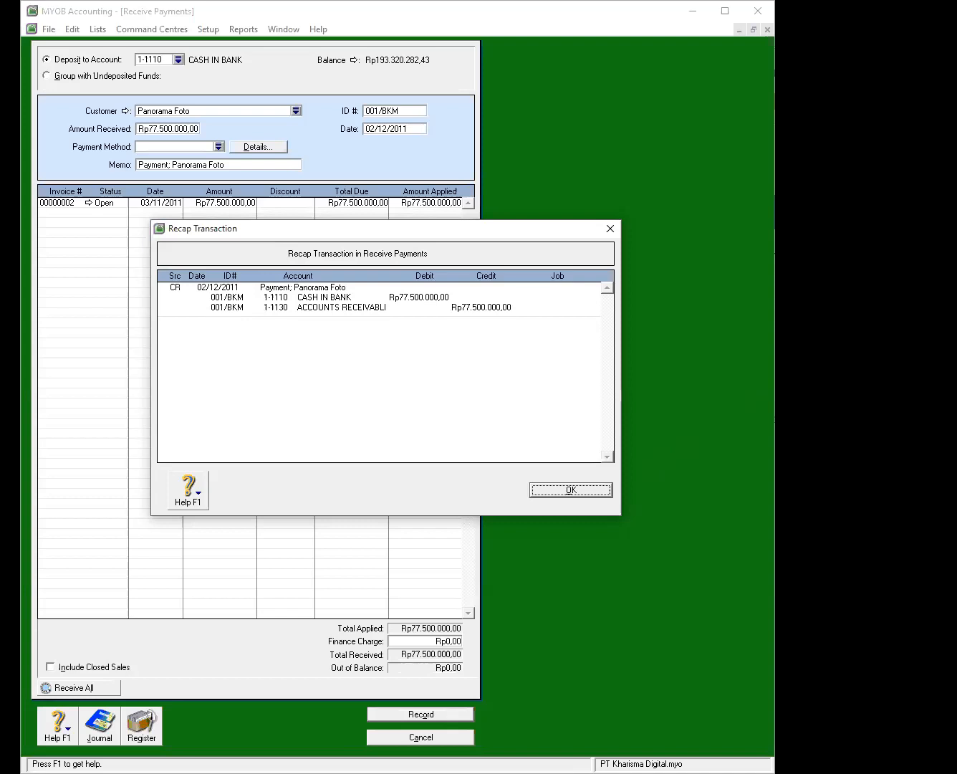
pyautogui.click(571, 488)
# Record the Panorama Foto receipt and close the Receive Payments window
pyautogui.click(445, 715)
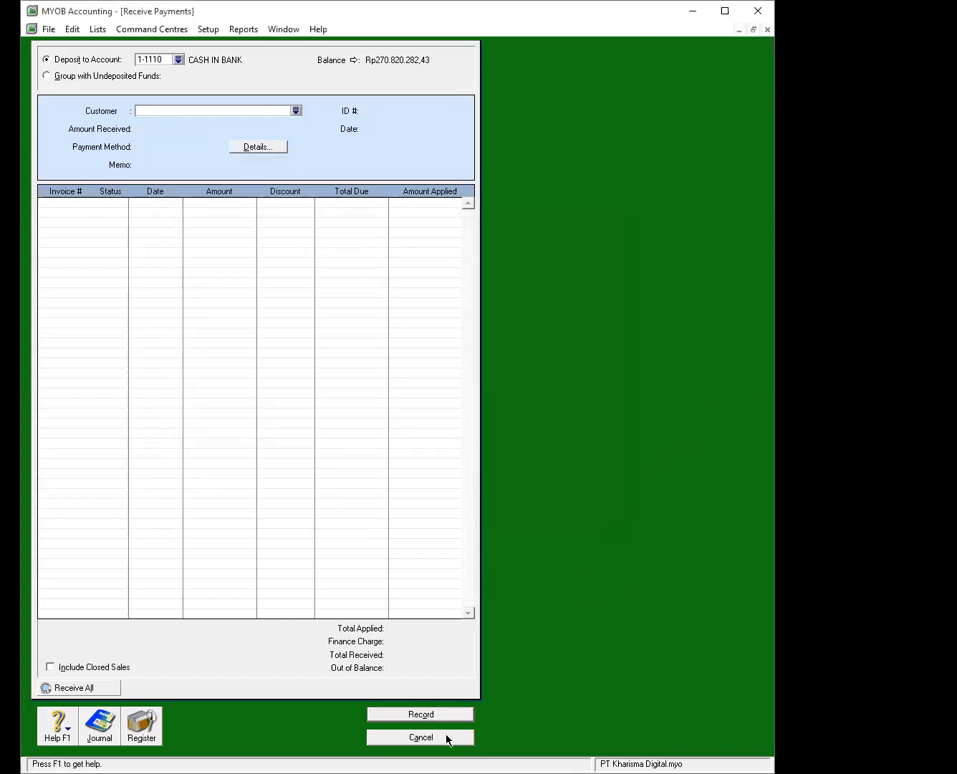
pyautogui.click(445, 737)
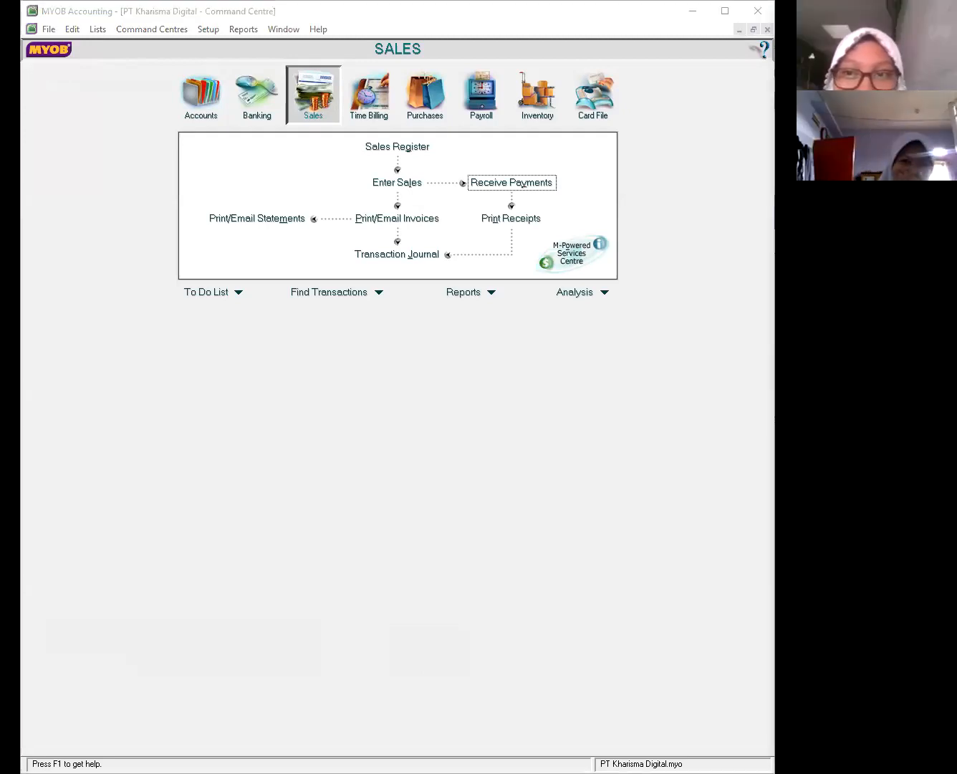
pyautogui.click(659, 311)
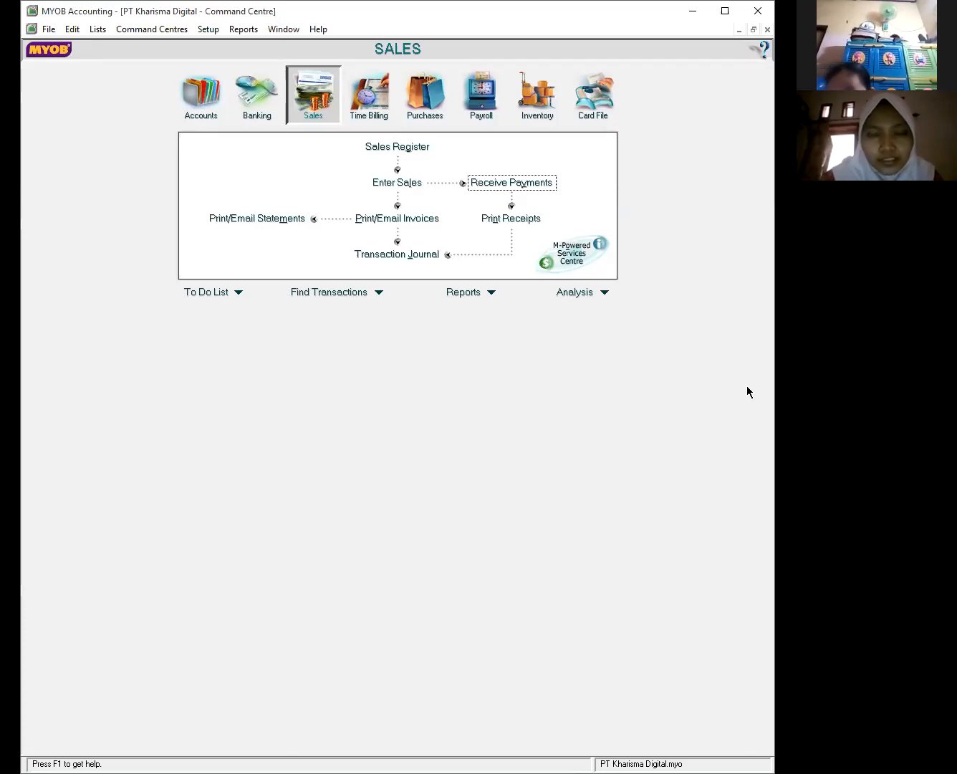
# Start a new sales invoice for the customer Kotaraya Digital
pyautogui.click(394, 185)
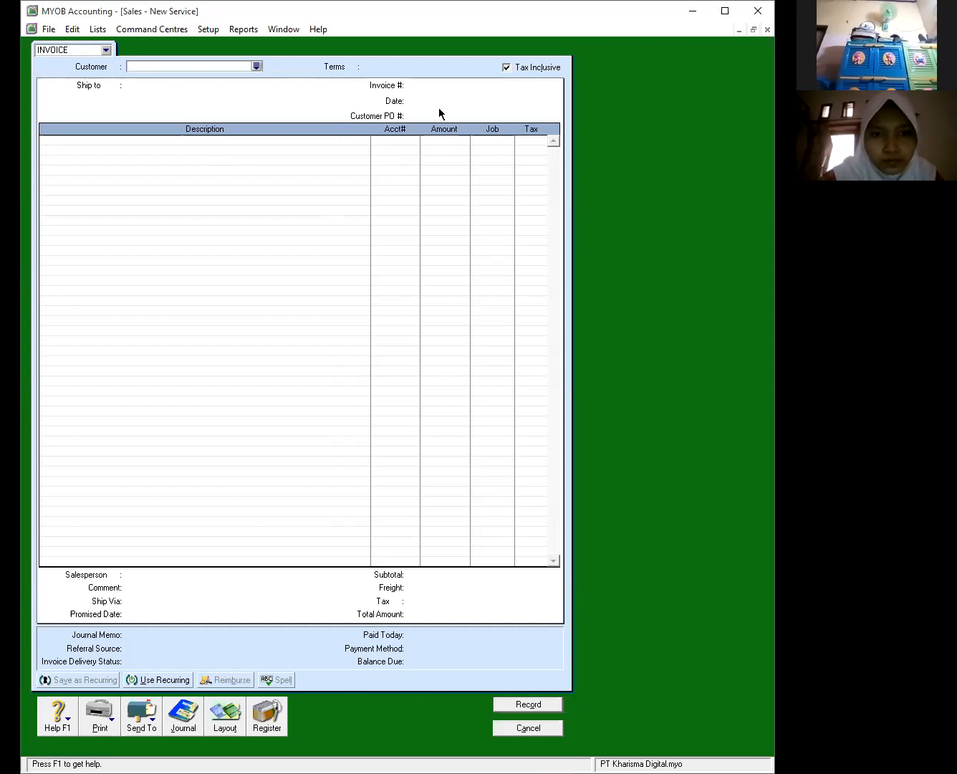
pyautogui.click(256, 66)
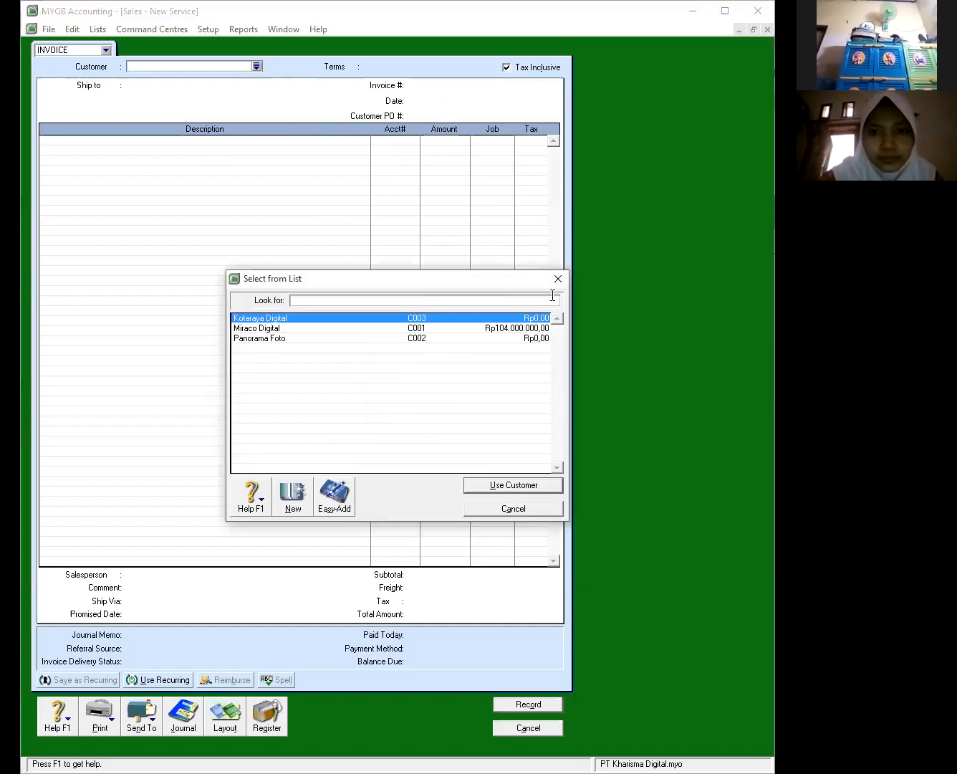
pyautogui.press('Return')
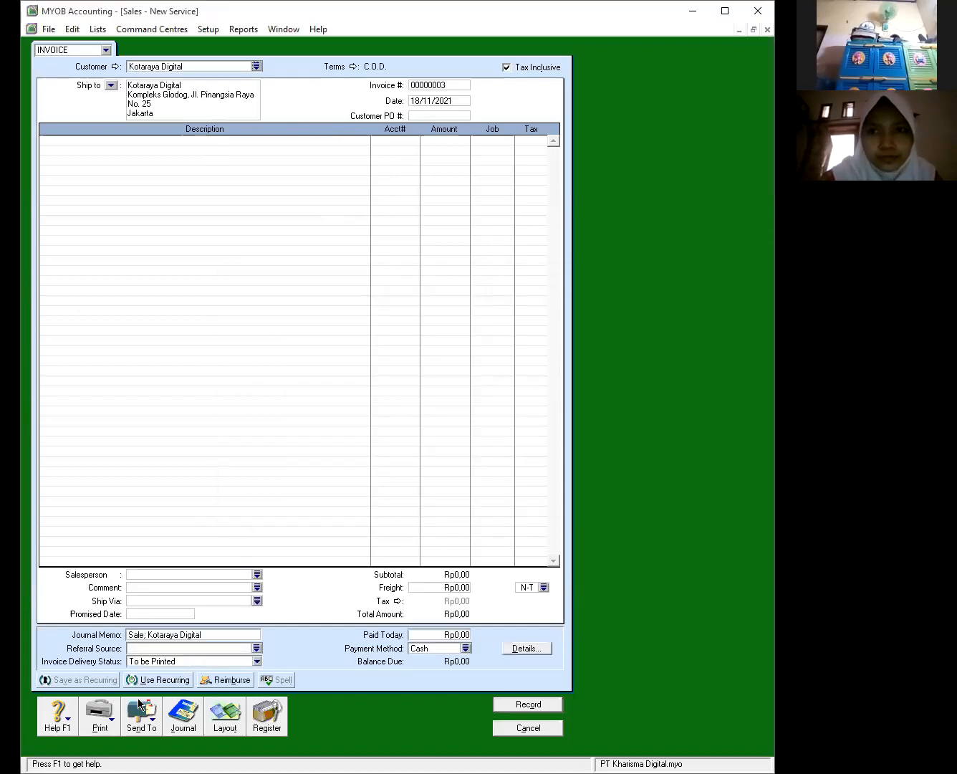
# Switch the Kotaraya Digital invoice to the Item layout
pyautogui.click(224, 726)
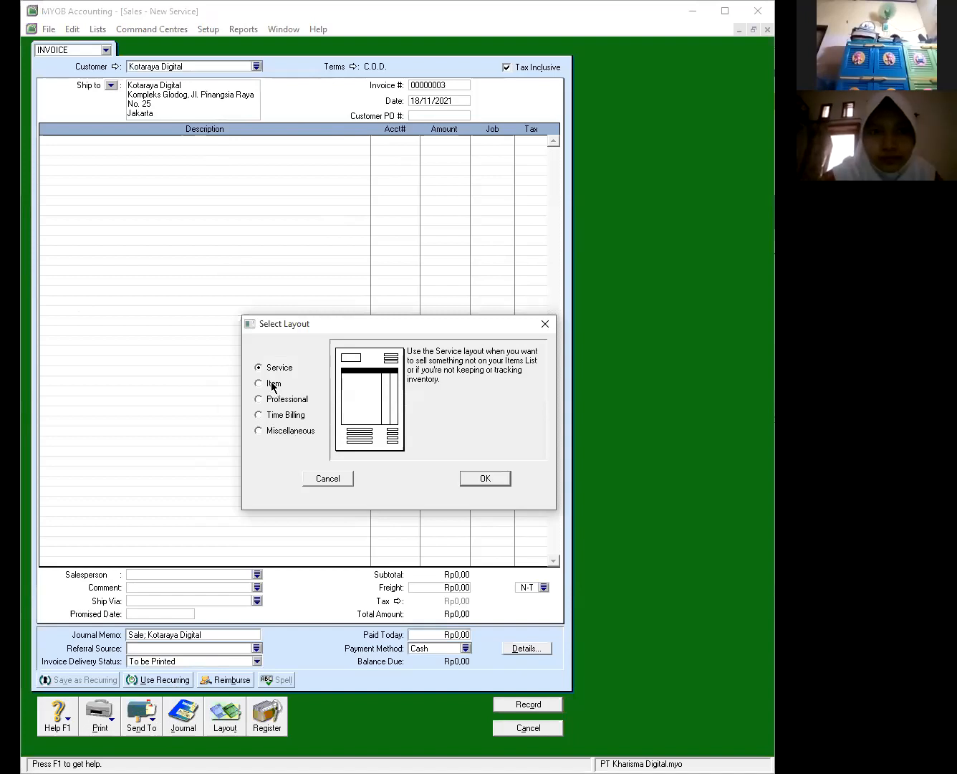
pyautogui.click(271, 384)
pyautogui.click(482, 480)
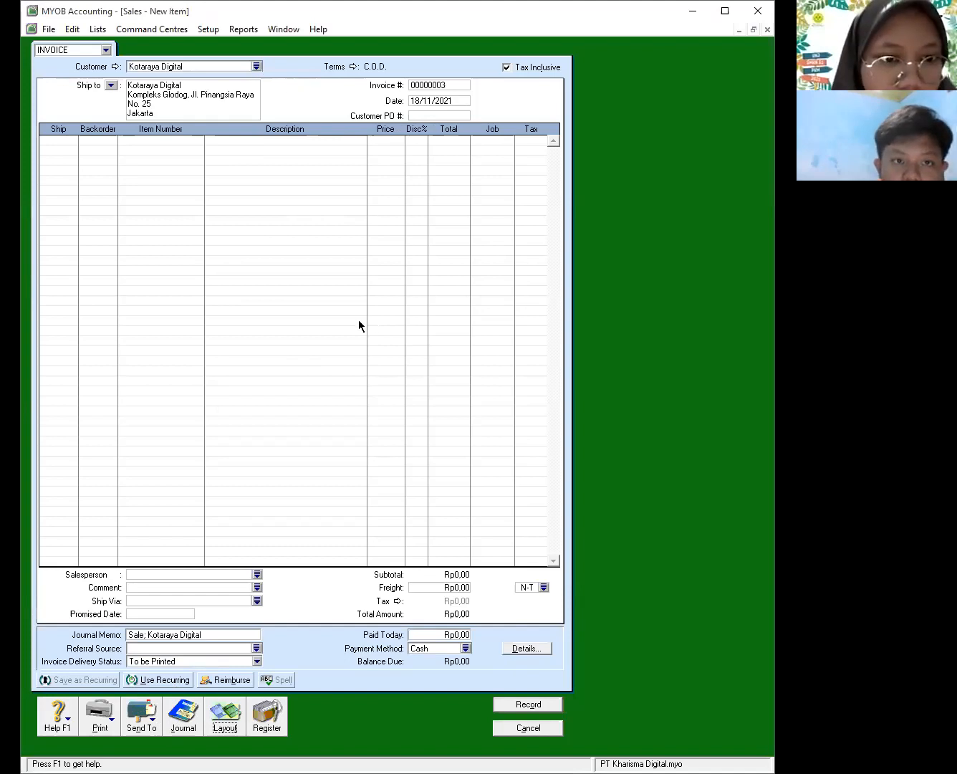
# Set the Kotaraya Digital invoice's number to 080/FPJ and its date to 02/12/2011
pyautogui.click(494, 480)
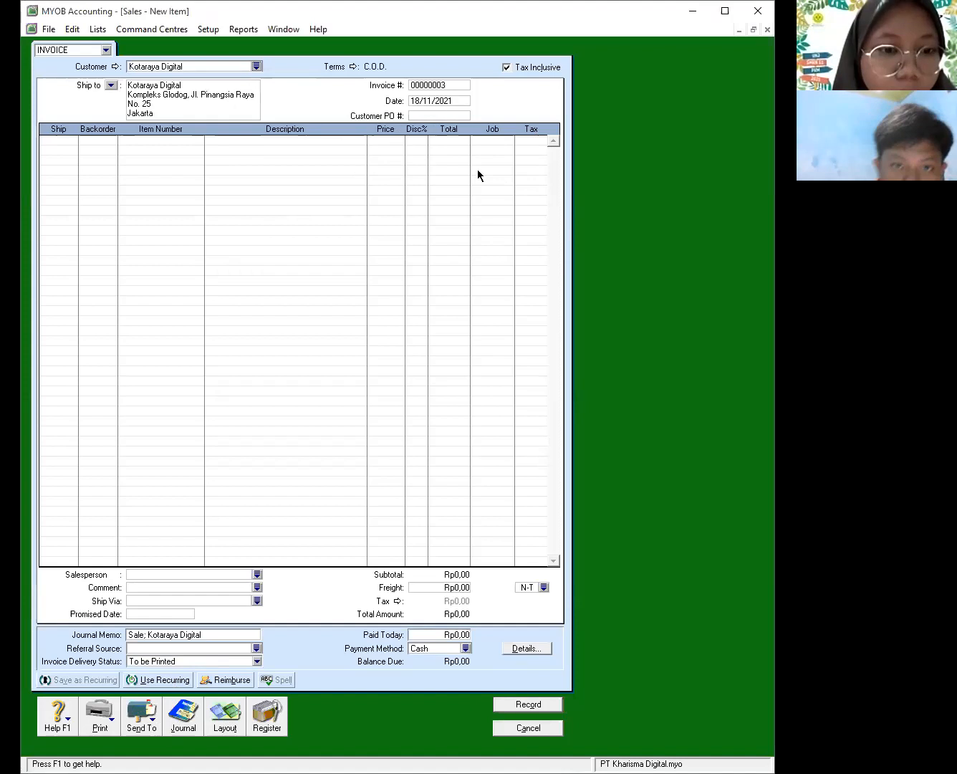
pyautogui.click(454, 84)
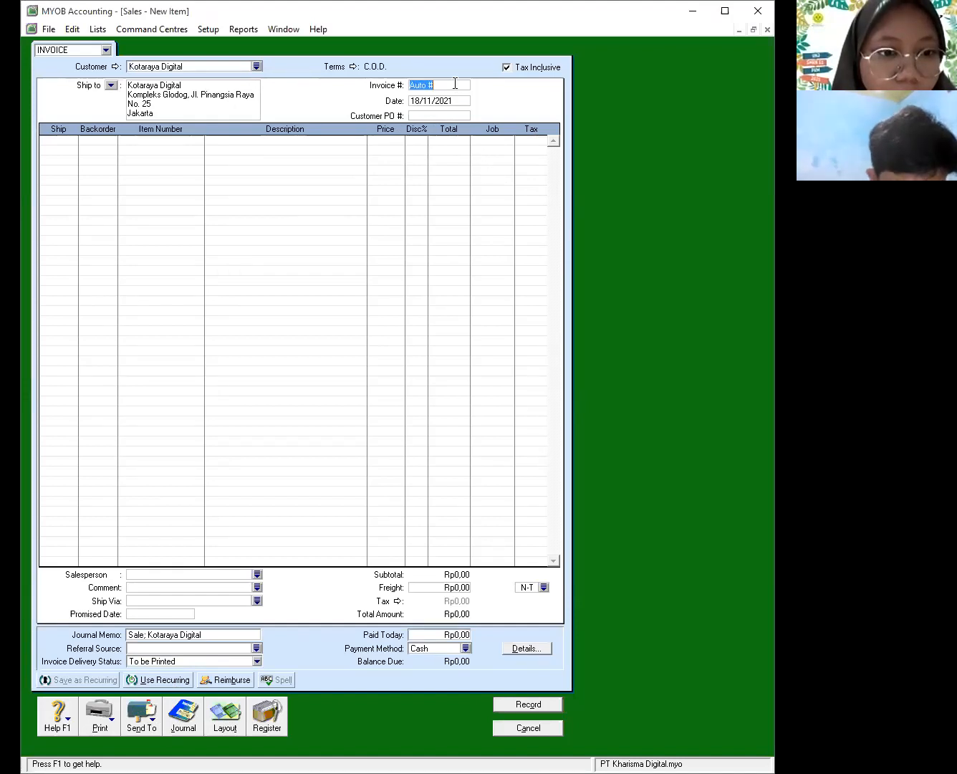
pyautogui.write('080')
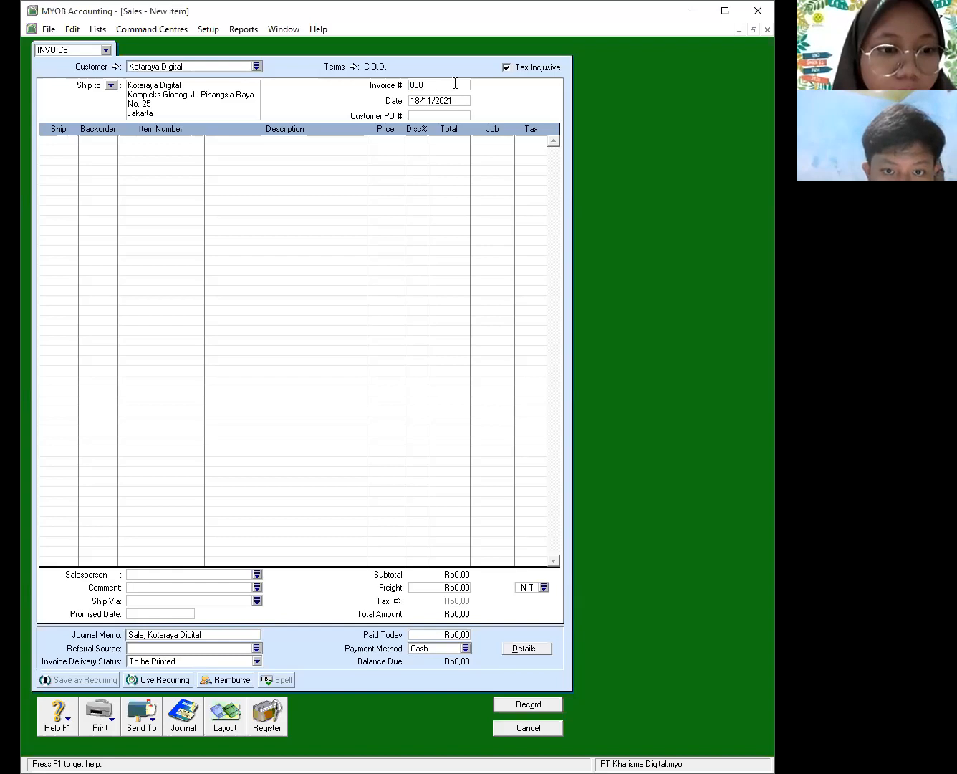
pyautogui.write('/FPJ')
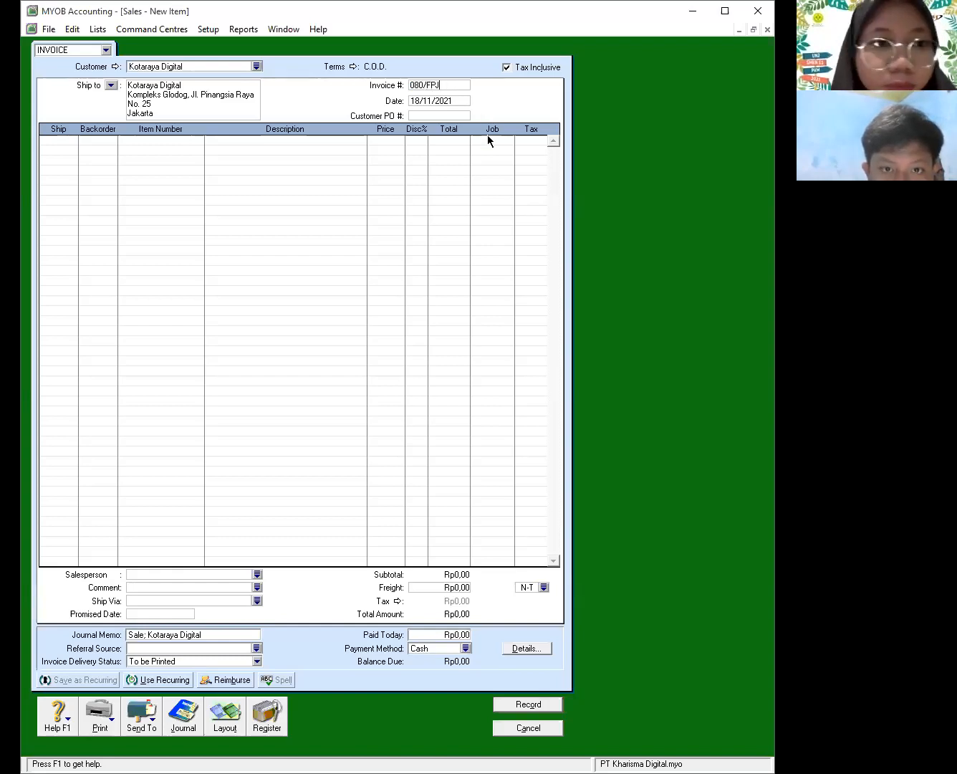
pyautogui.press('Tab')
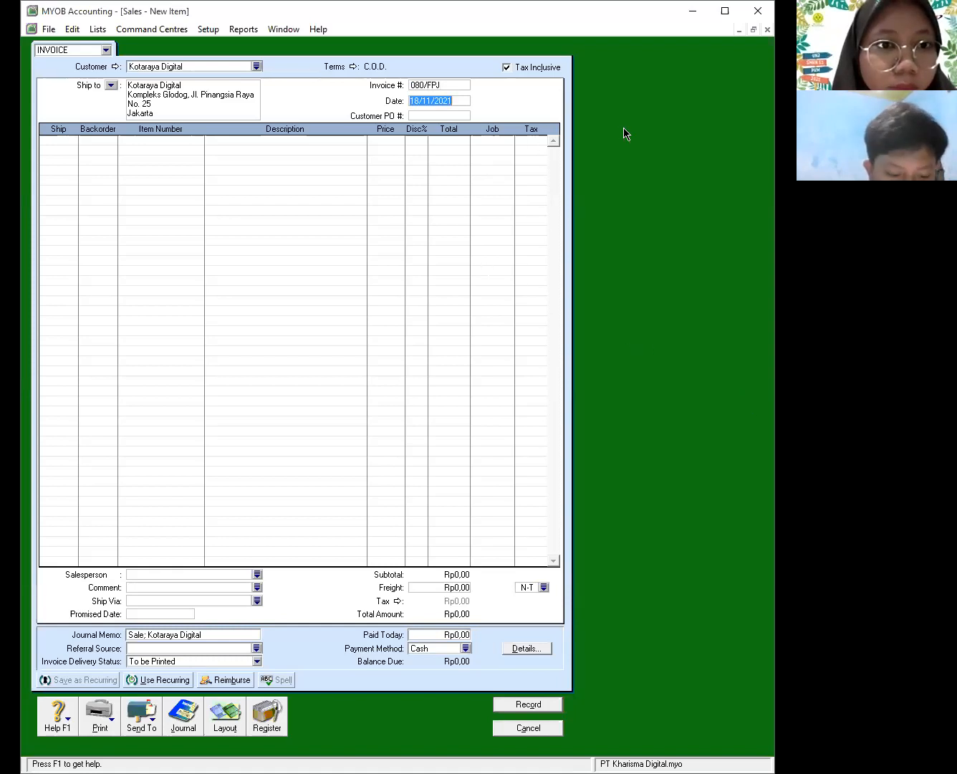
pyautogui.write('02/12/2011')
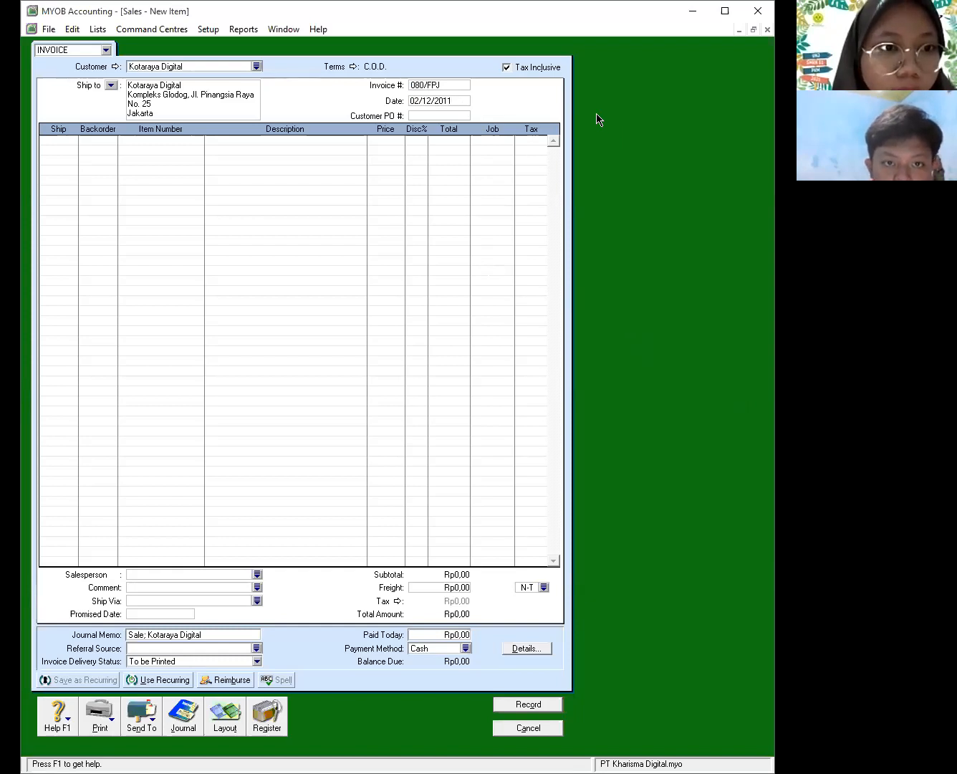
# Set the invoice's credit terms to In a Given # of Days with 10 discount days, 30 balance due days and 2% early-payment discount
pyautogui.click(352, 66)
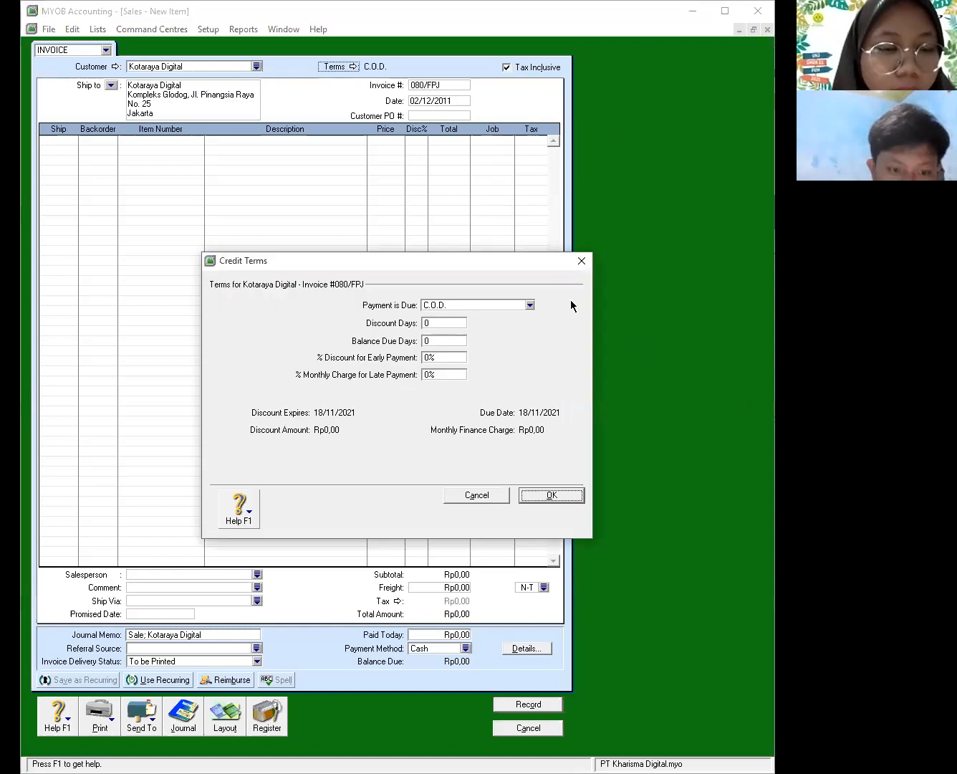
pyautogui.click(529, 306)
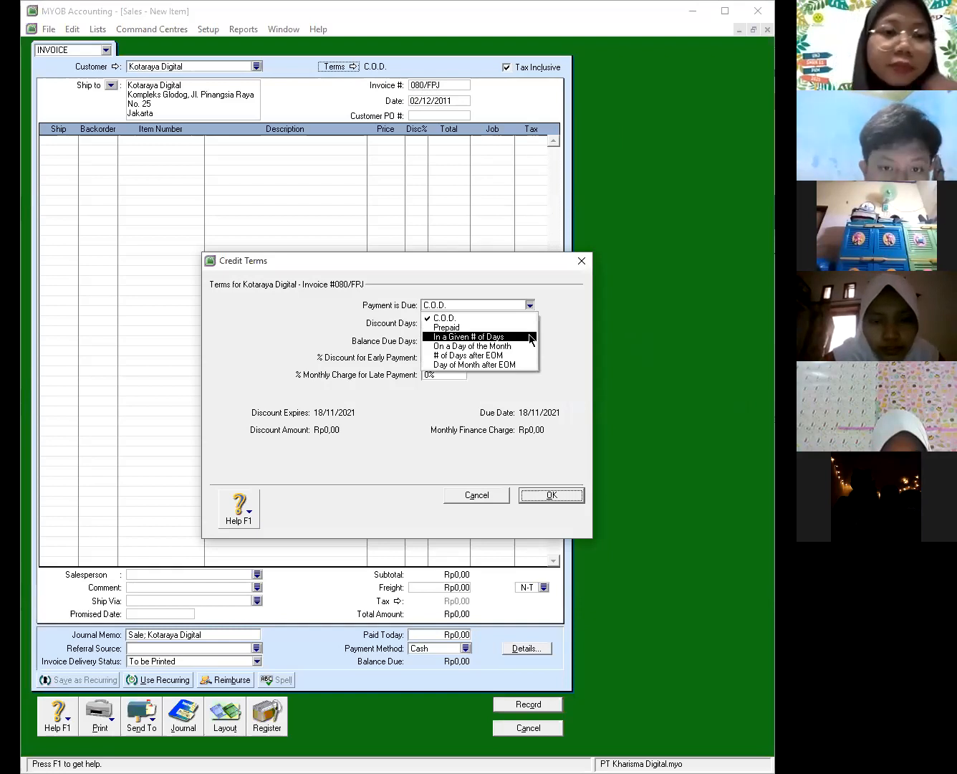
pyautogui.click(529, 337)
pyautogui.click(450, 323)
pyautogui.write('10')
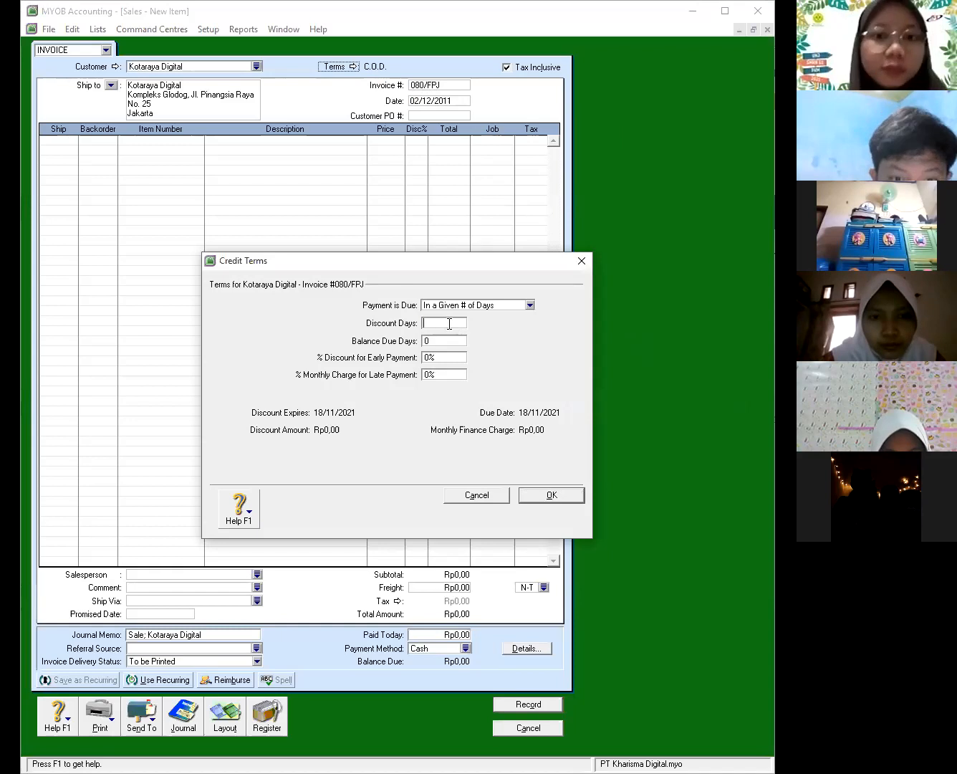
pyautogui.click(445, 339)
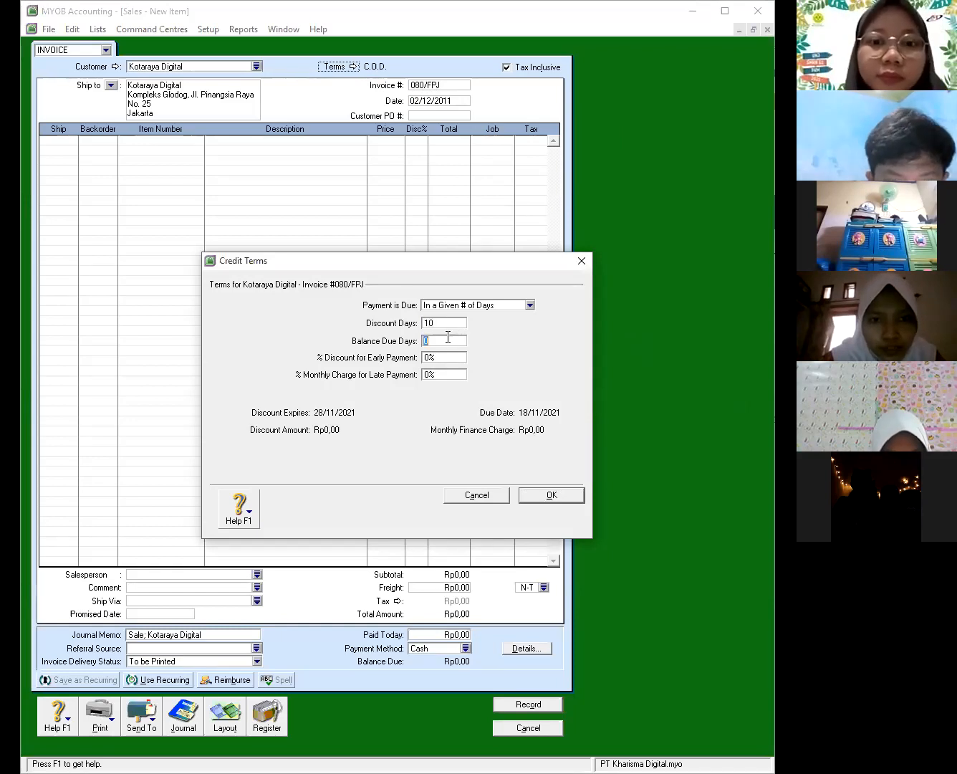
pyautogui.write('30')
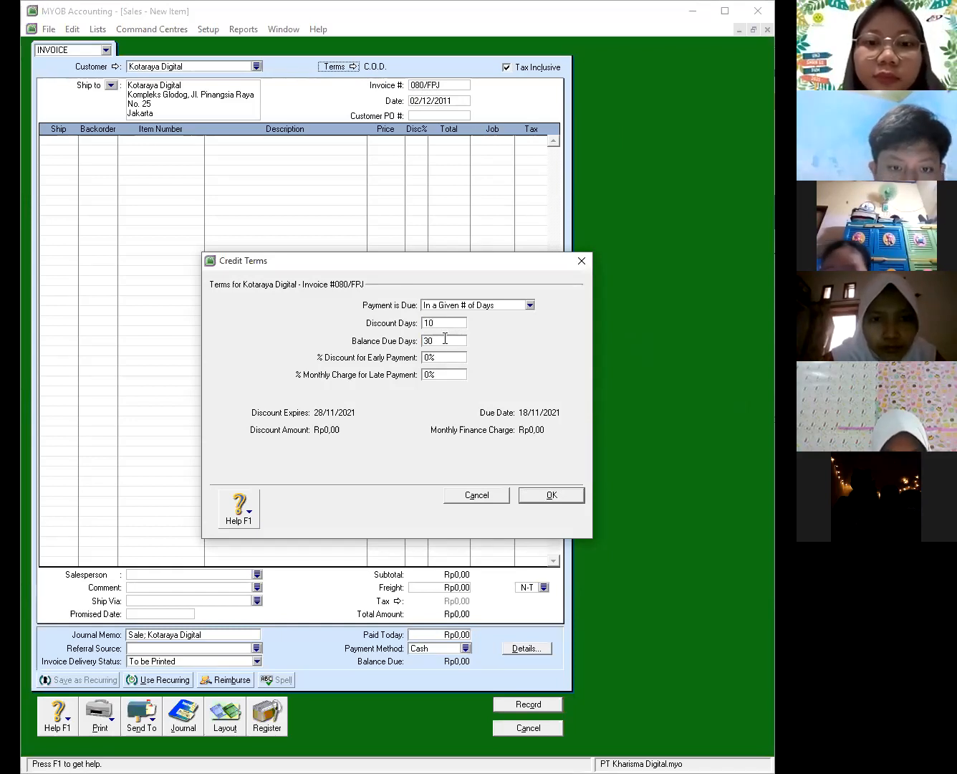
pyautogui.click(427, 357)
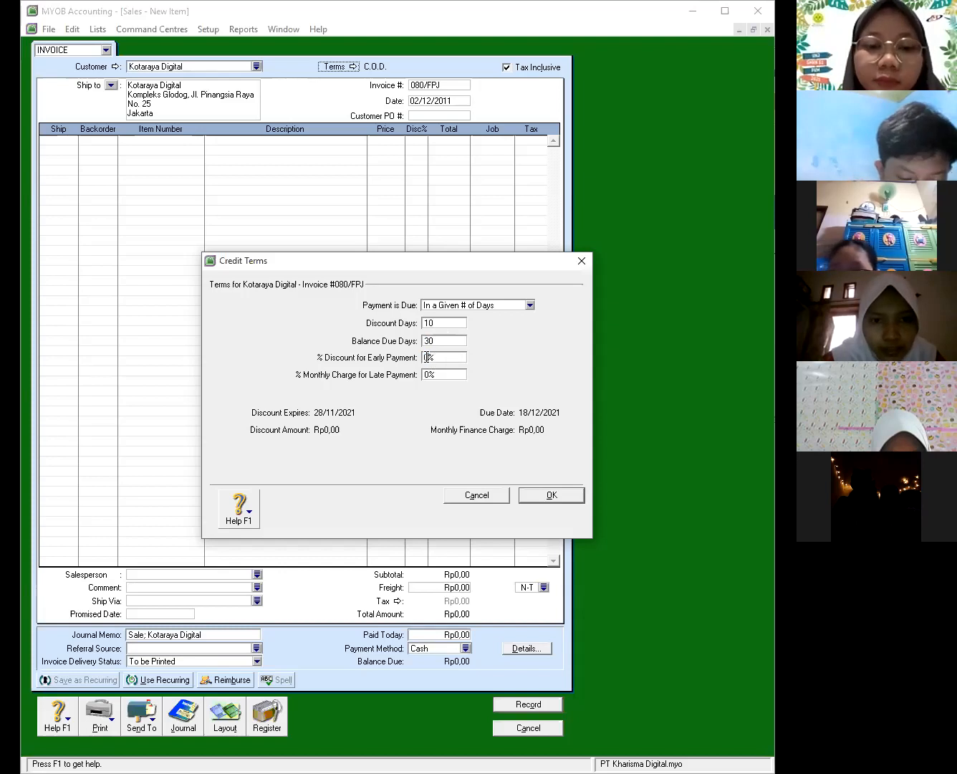
pyautogui.write('2')
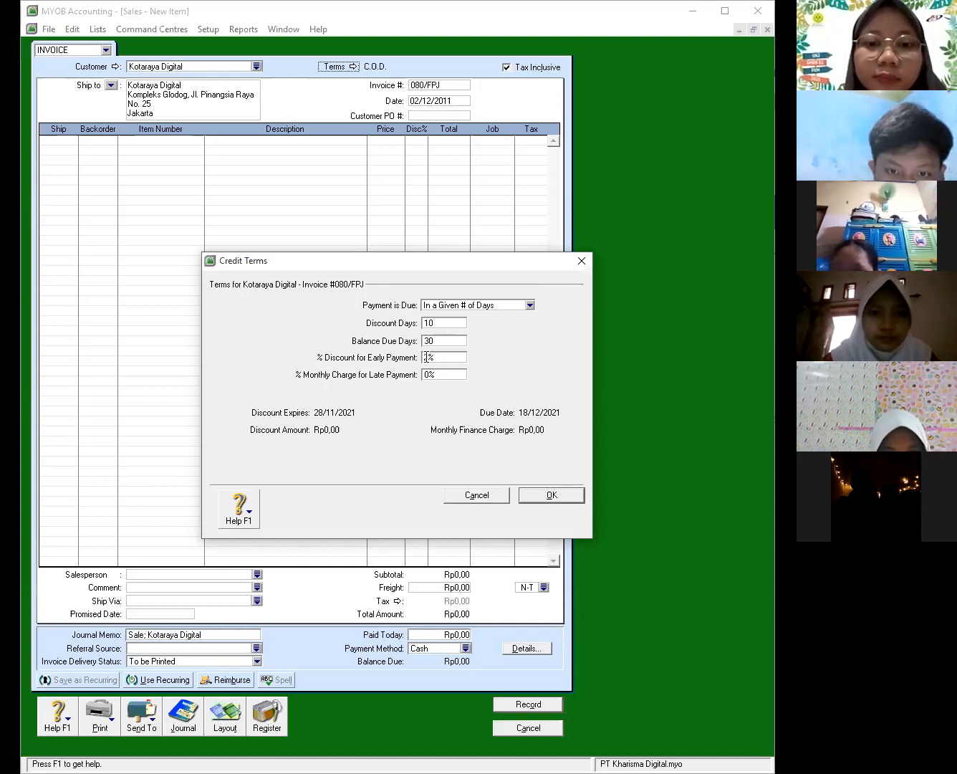
pyautogui.click(552, 495)
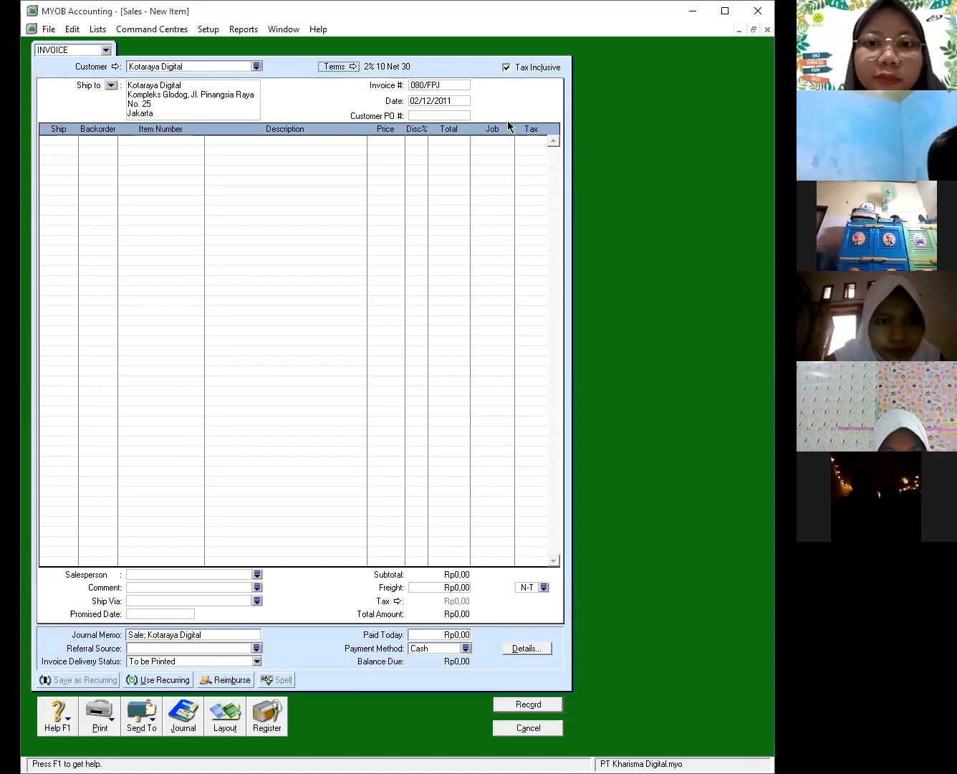
# Make the invoice tax-exclusive and add a line shipping 5 Nicol-D700 units at a price of 21500000 each
pyautogui.click(506, 67)
pyautogui.click(69, 142)
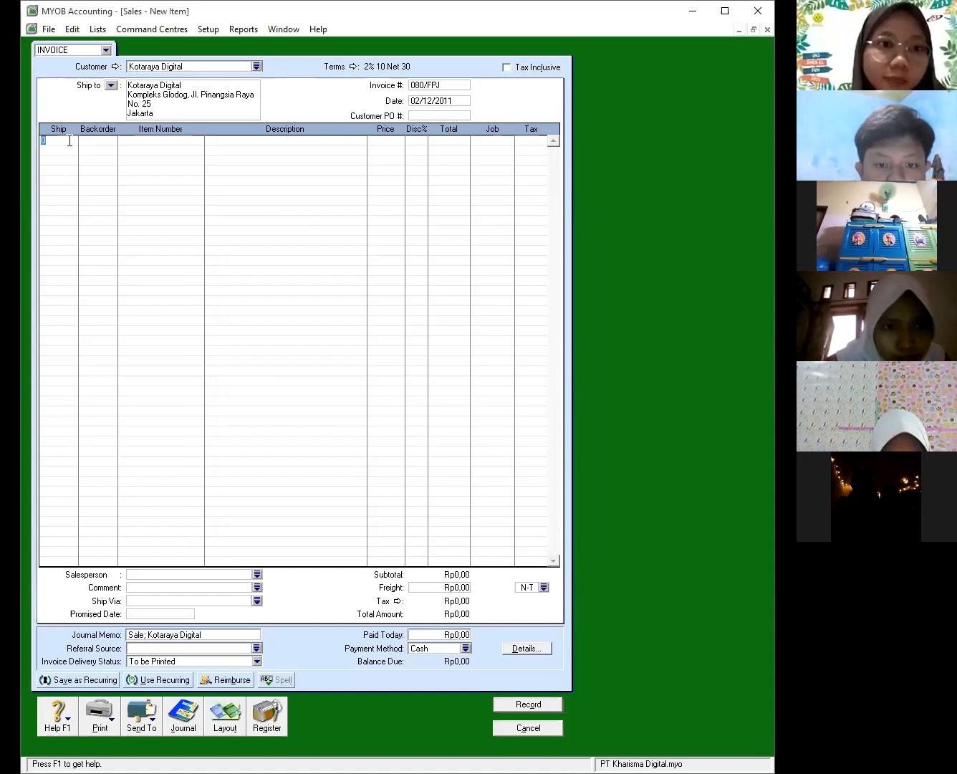
pyautogui.write('5')
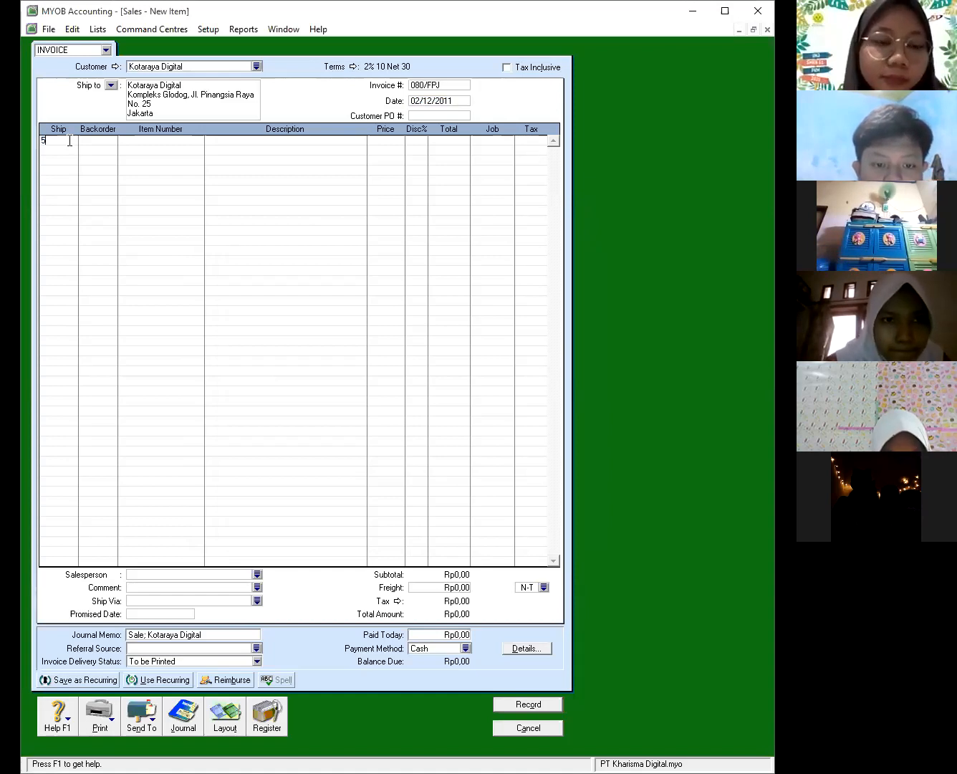
pyautogui.press('Tab')
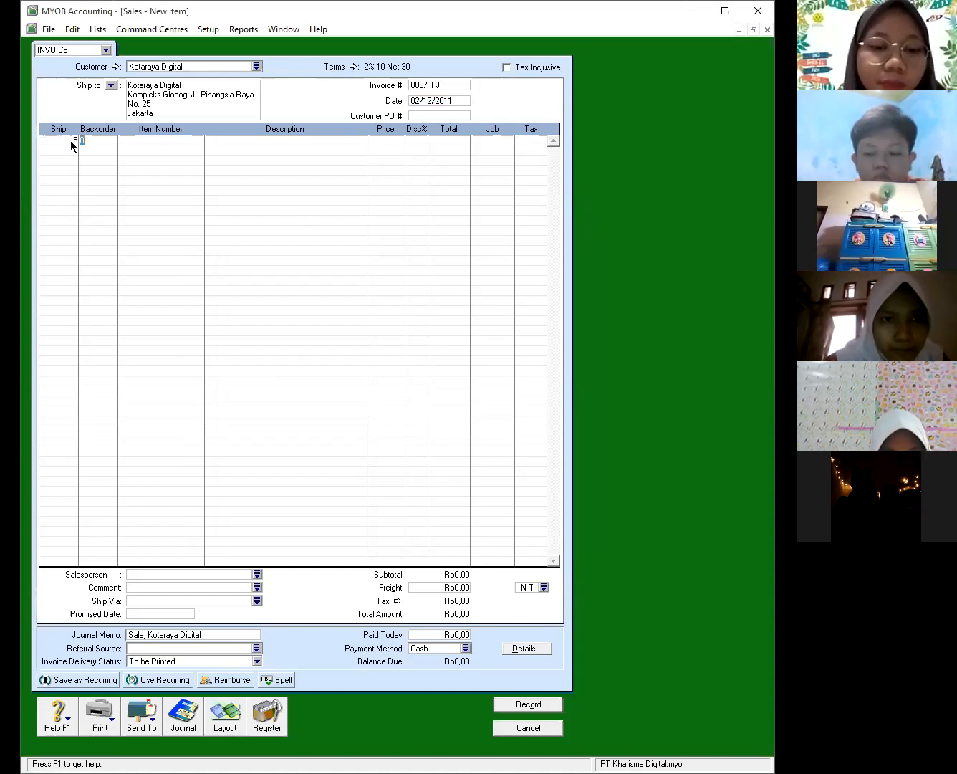
pyautogui.press('Tab')
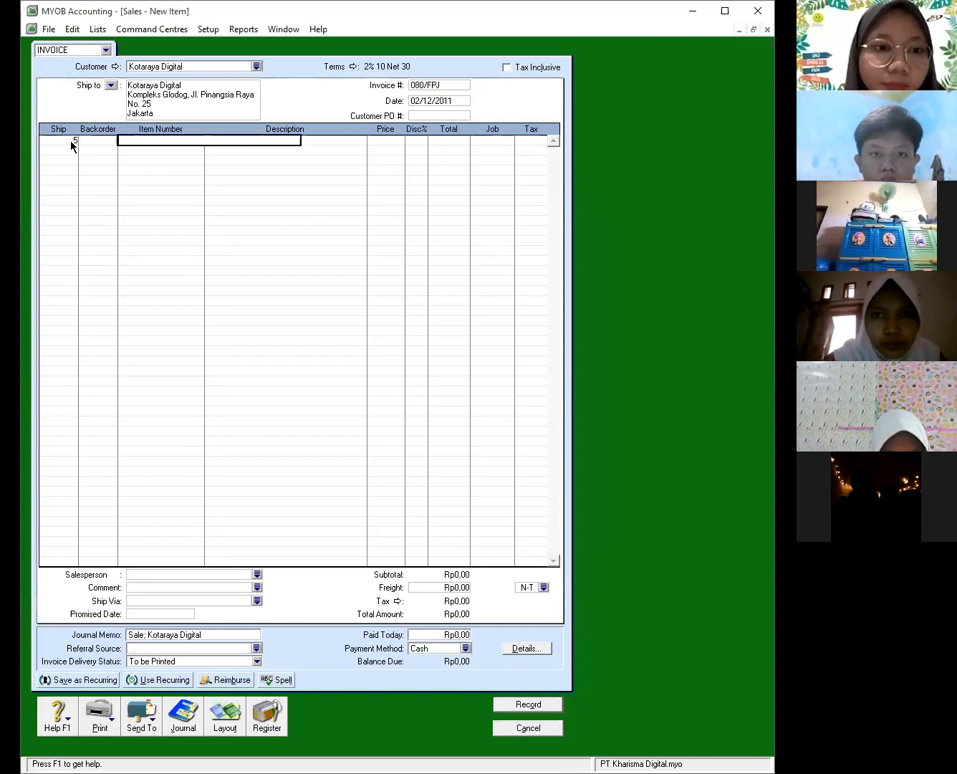
pyautogui.write('Nico')
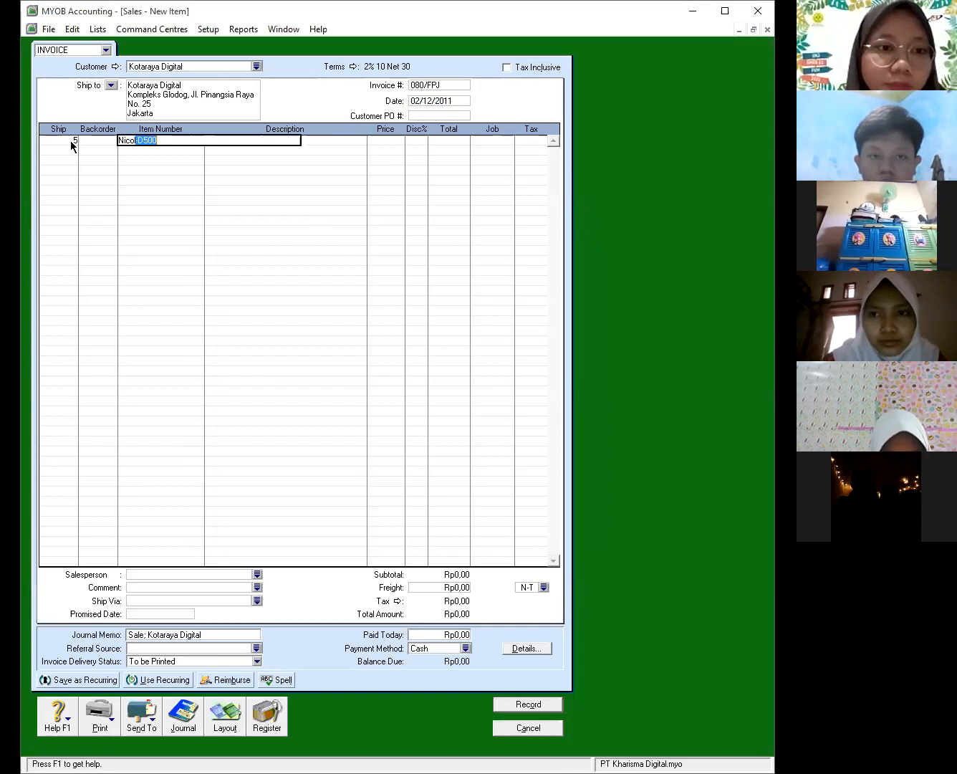
pyautogui.write('l-D7')
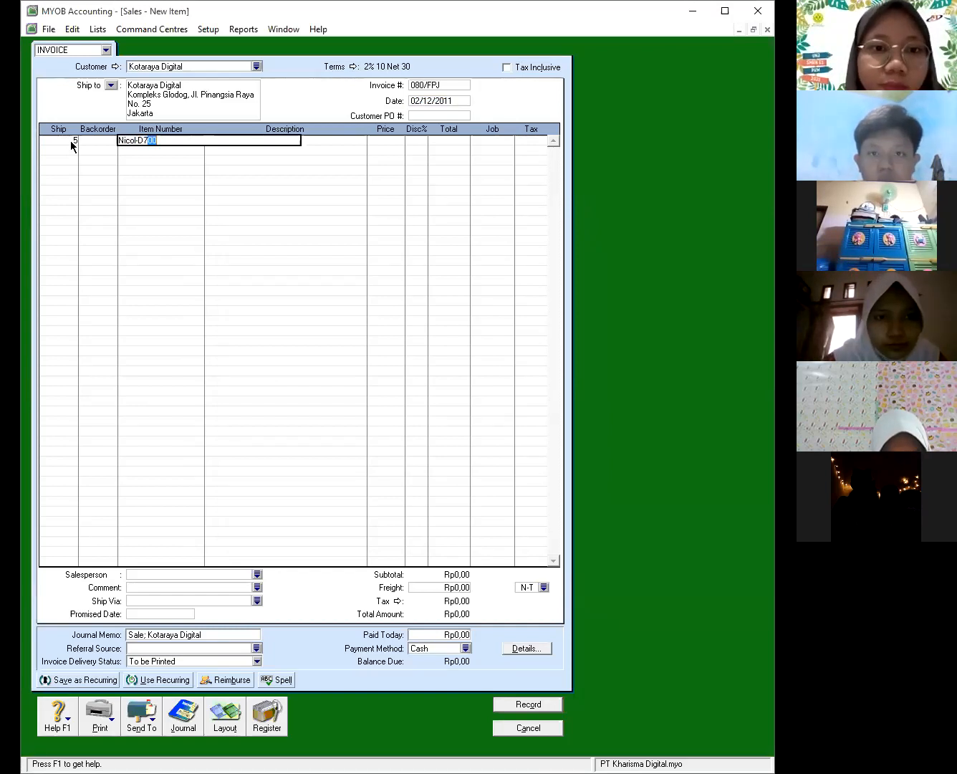
pyautogui.press('Tab')
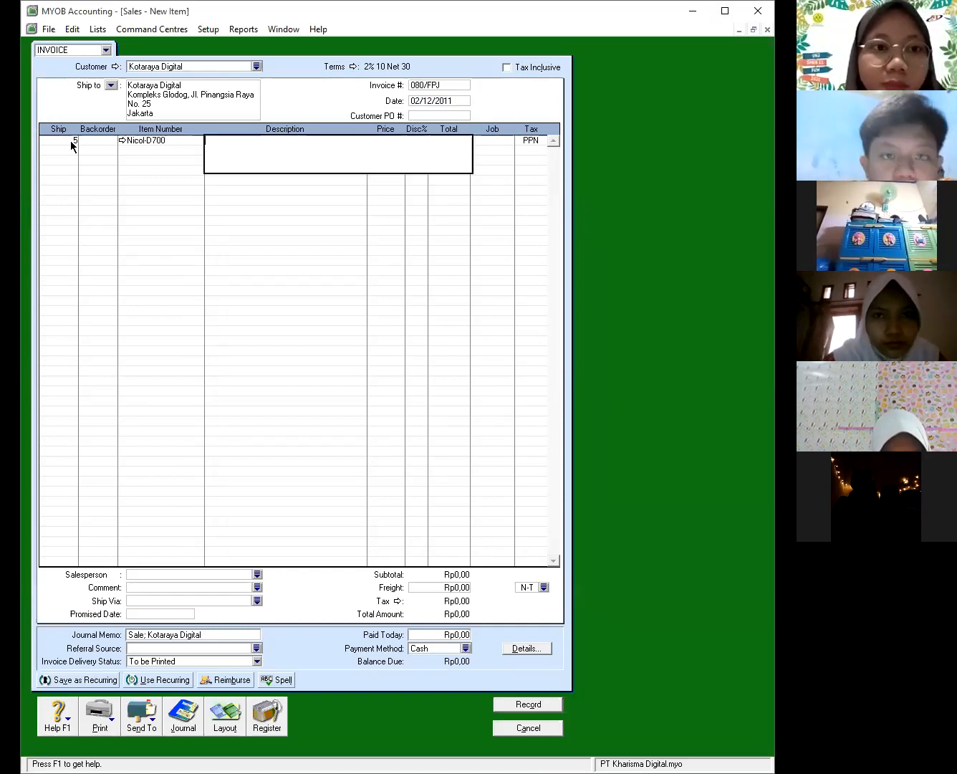
pyautogui.press('Tab')
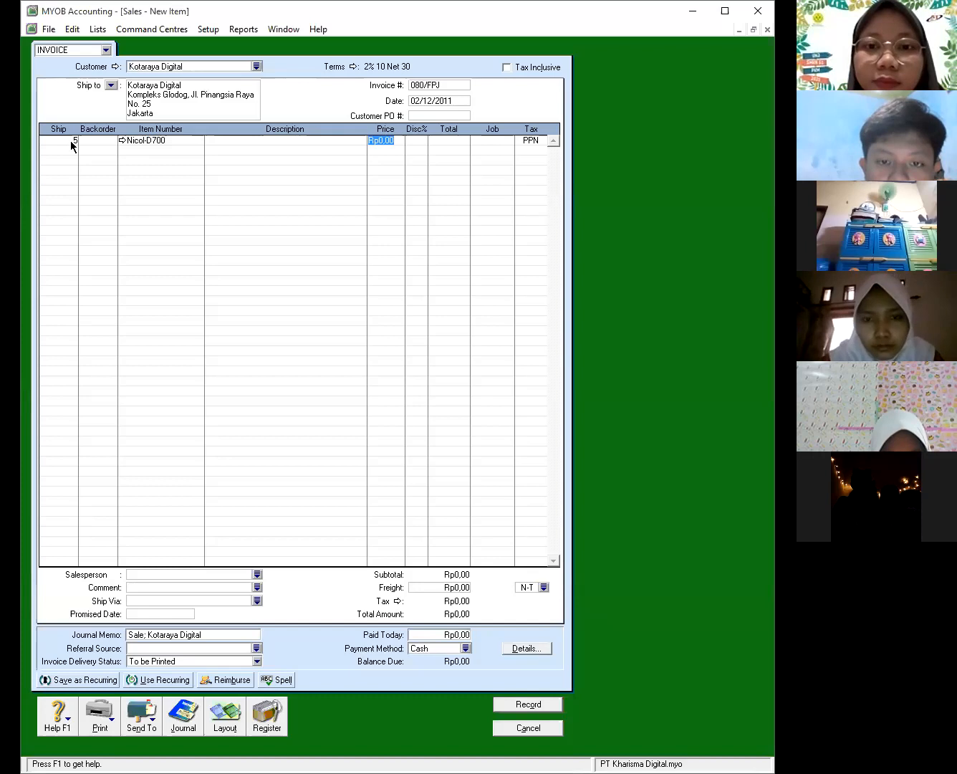
pyautogui.write('21500000')
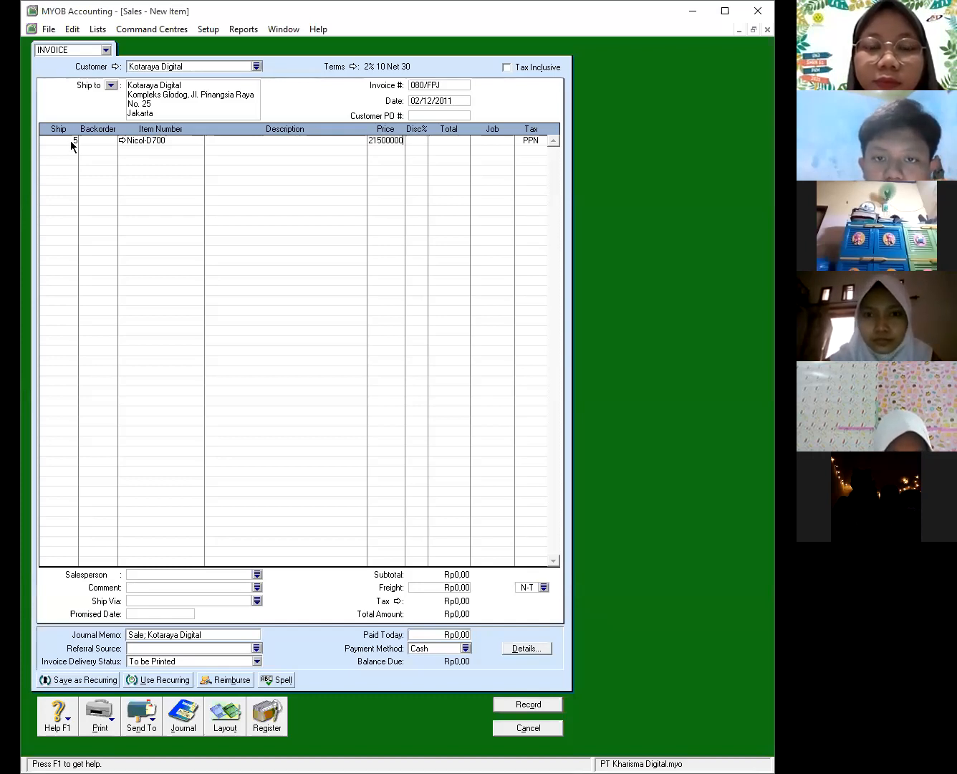
pyautogui.press('Return')
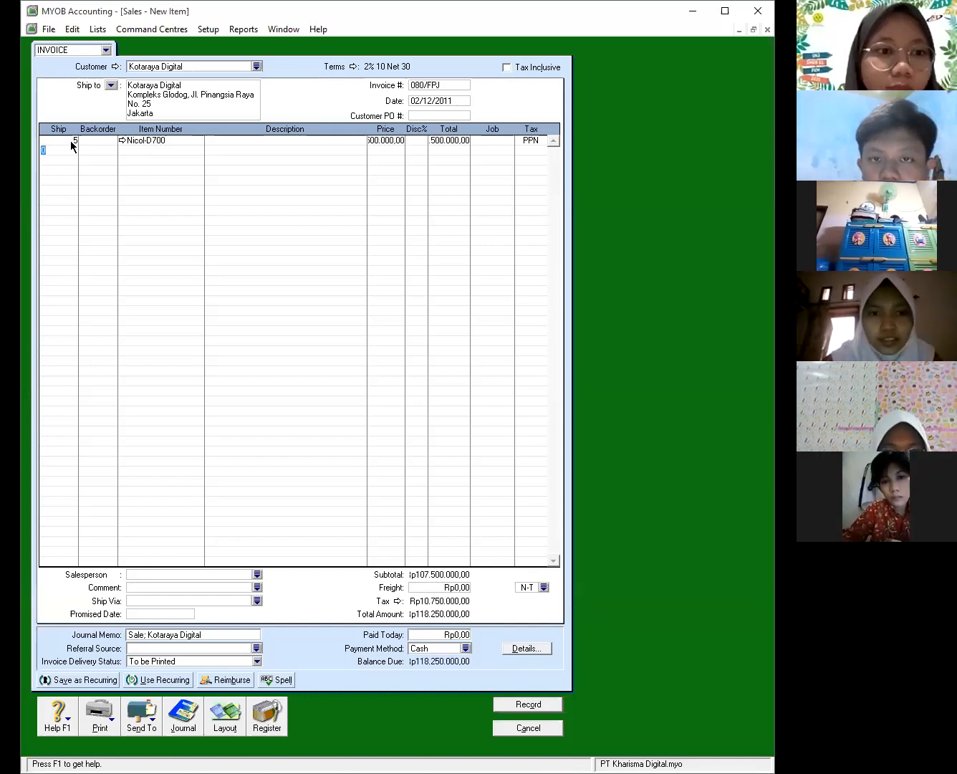
# Add a second line shipping 5 Nicol-D500 units at a price of 11000000 each, and check both line totals
pyautogui.write('5')
pyautogui.press('Return')
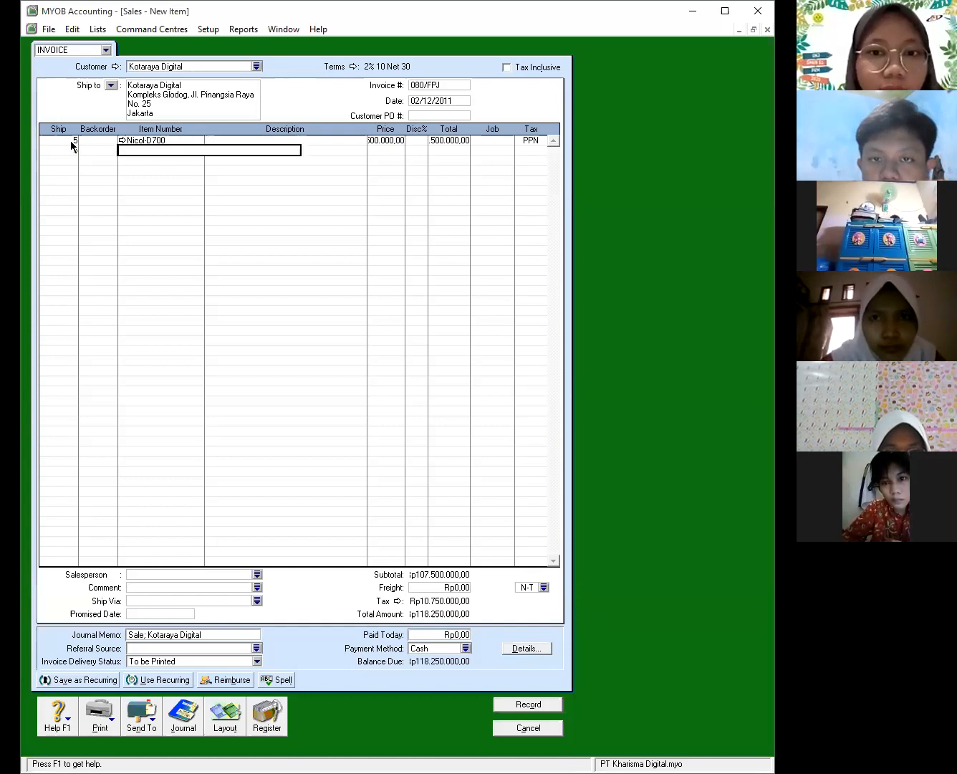
pyautogui.write('Nicol-D500')
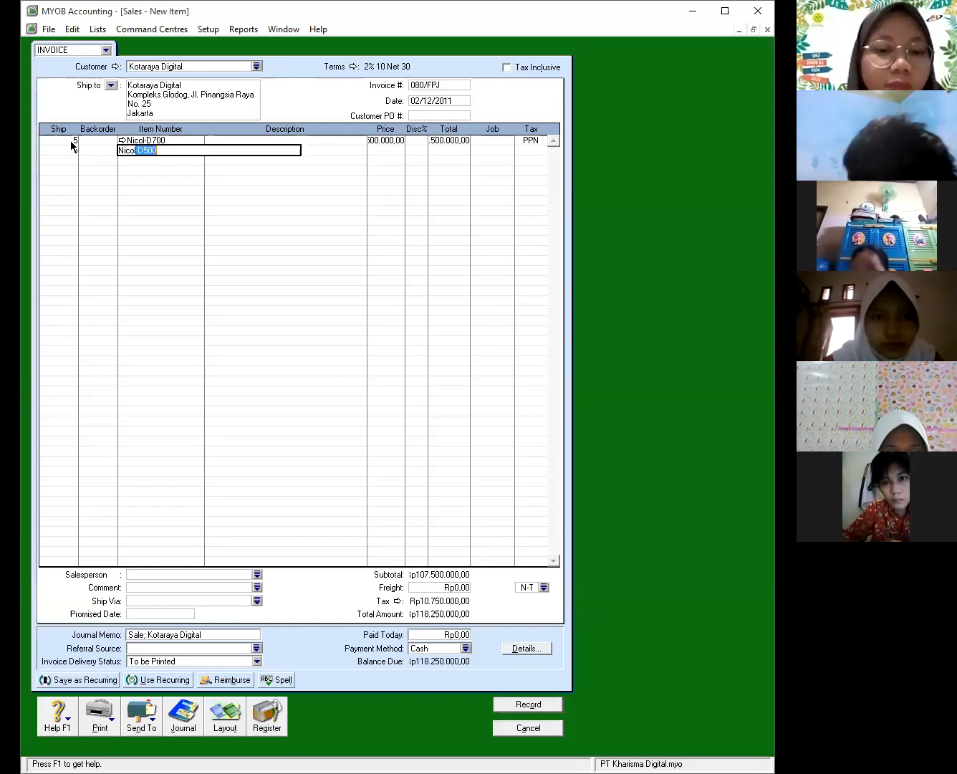
pyautogui.press('Return')
pyautogui.press('Return')
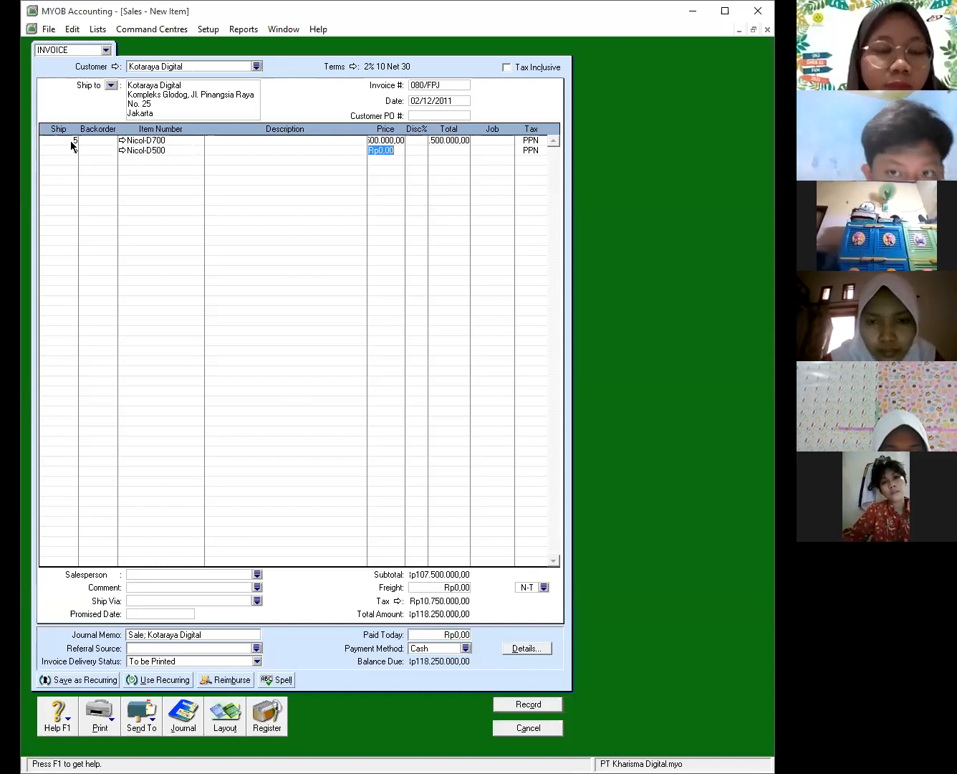
pyautogui.write('10')
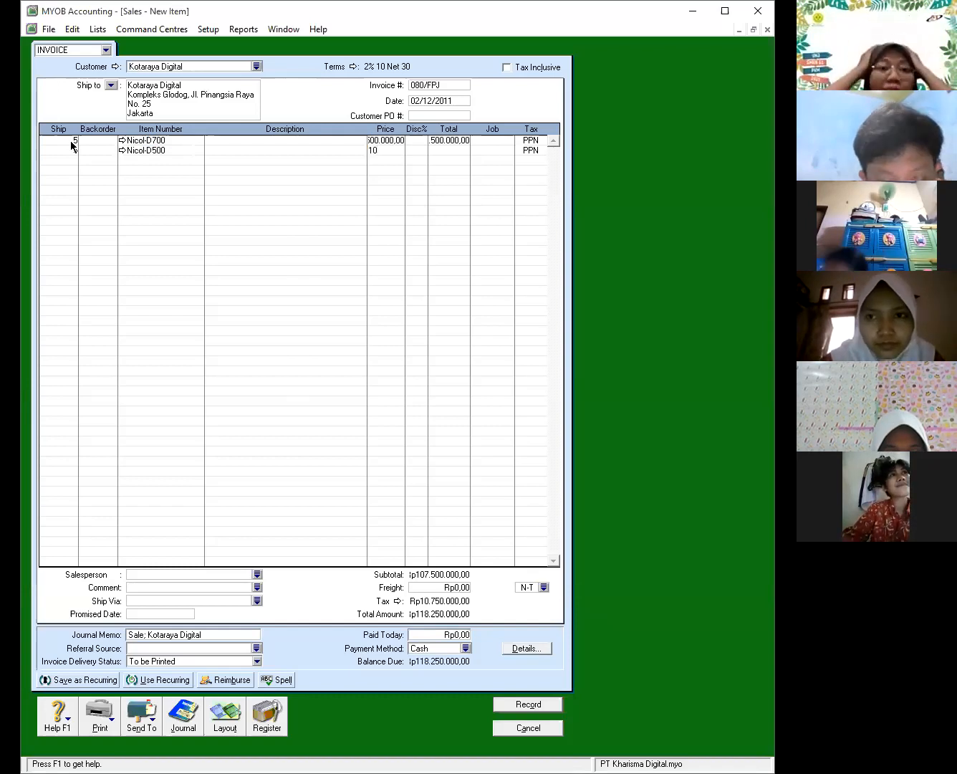
pyautogui.press('BackSpace')
pyautogui.write('1000000')
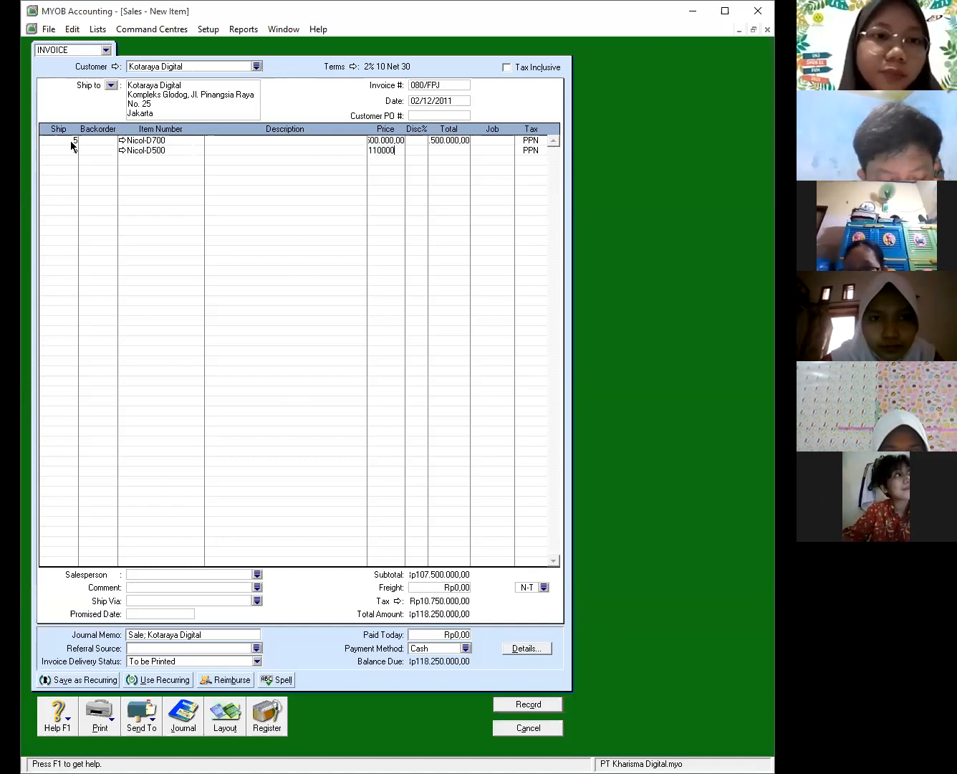
pyautogui.press('Return')
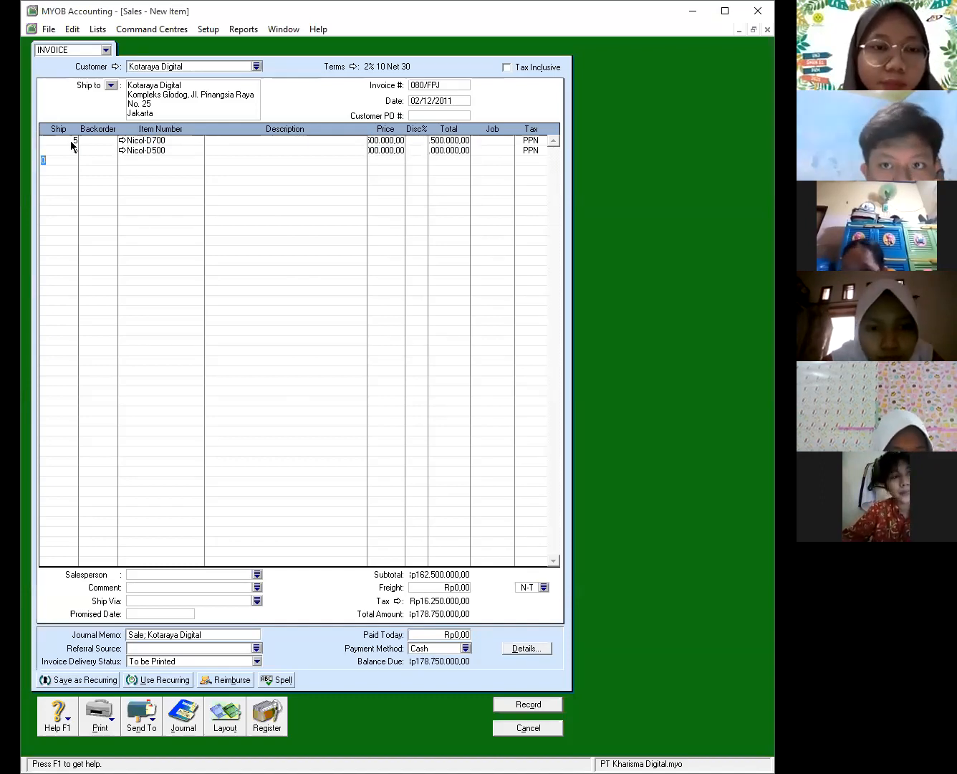
pyautogui.click(444, 141)
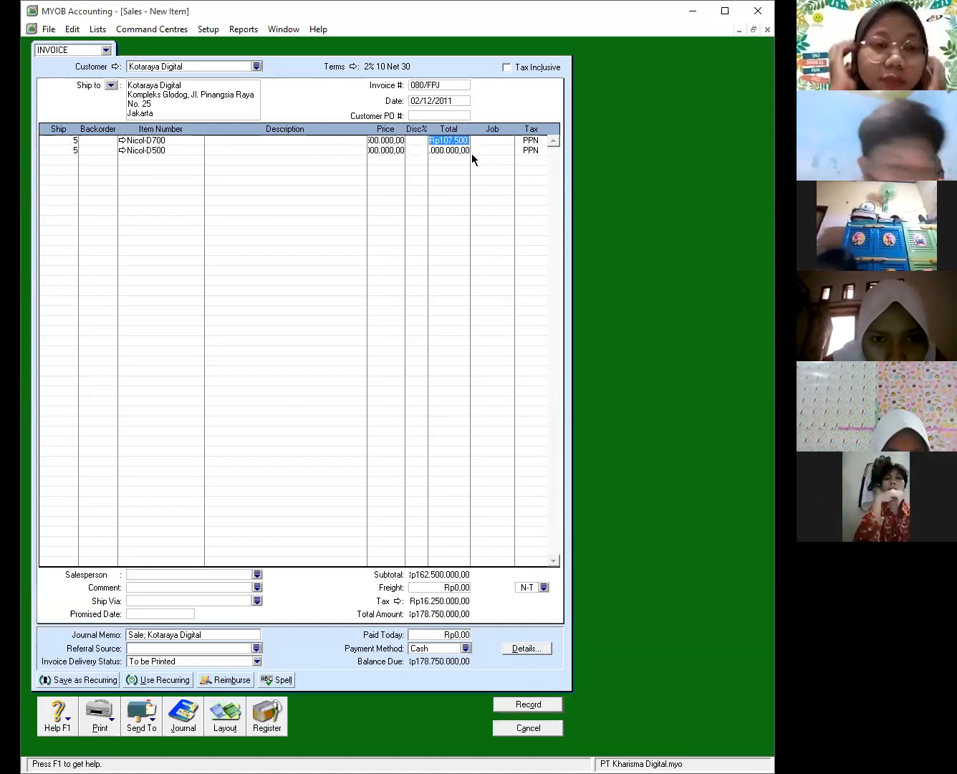
pyautogui.click(458, 150)
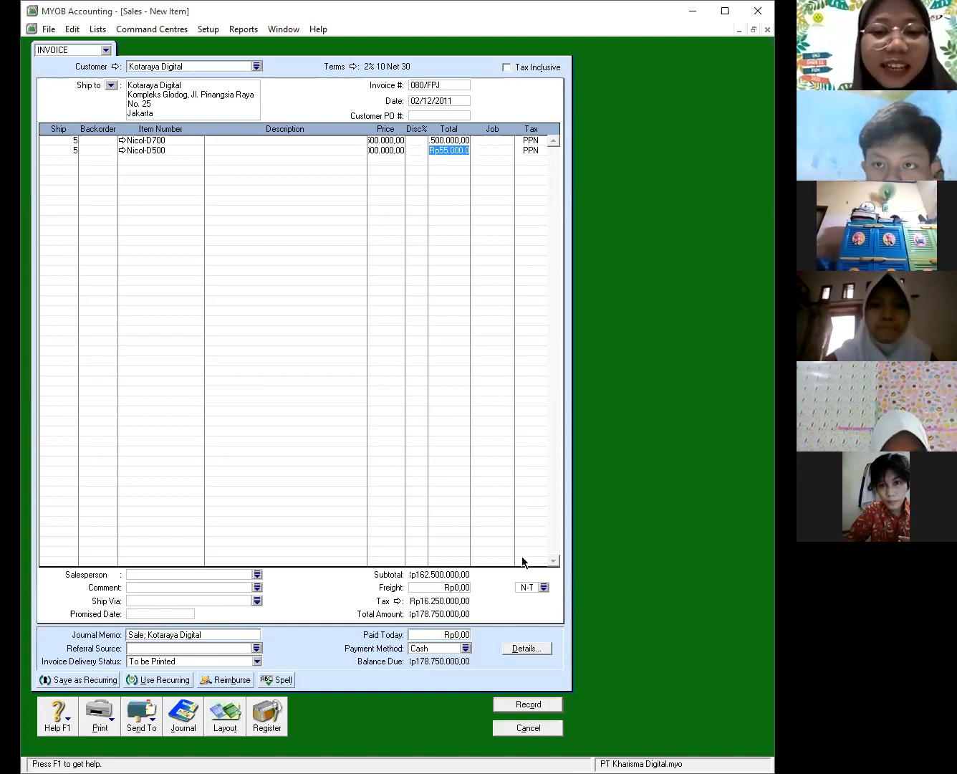
# Enter 30000000 as the amount paid today on the Kotaraya Digital invoice
pyautogui.click(458, 634)
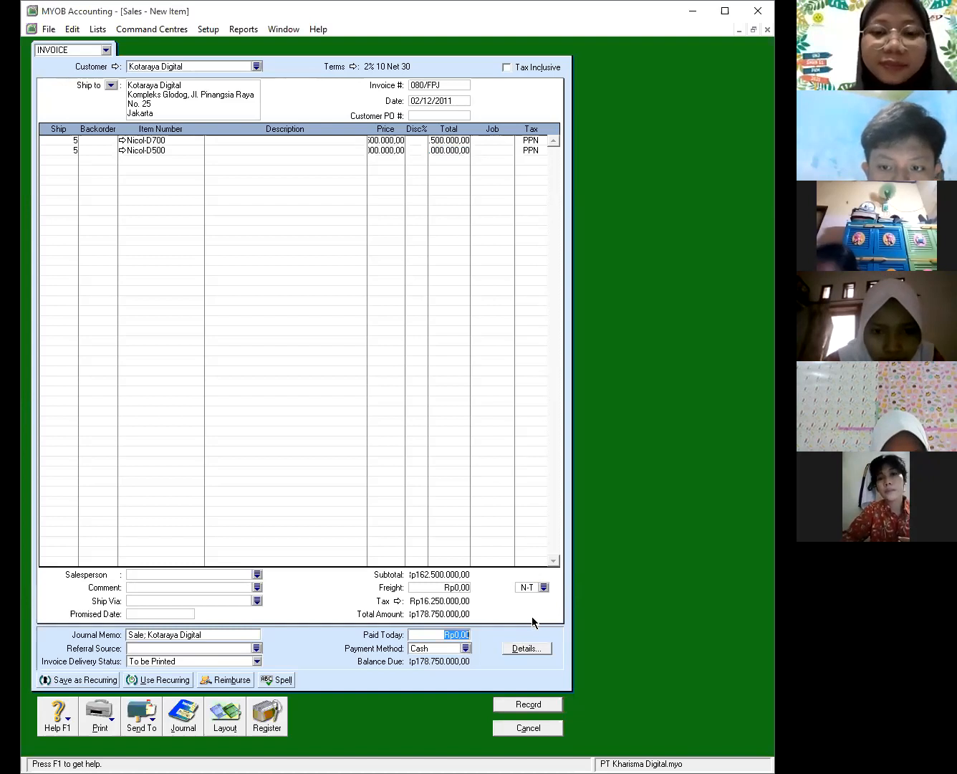
pyautogui.write('30')
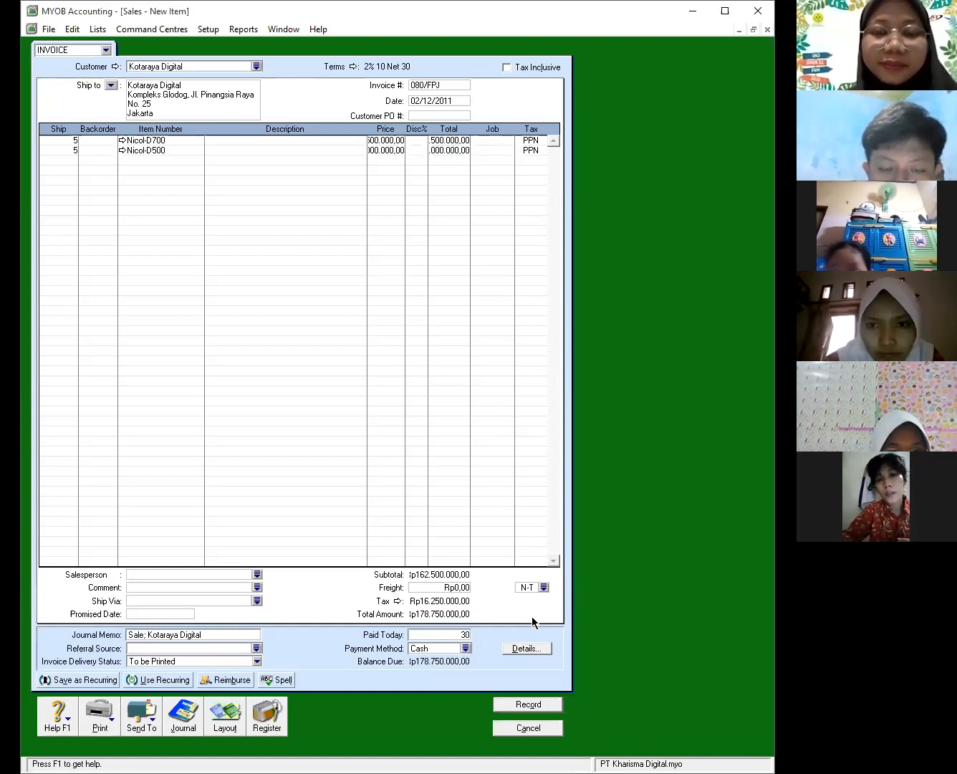
pyautogui.write('.000')
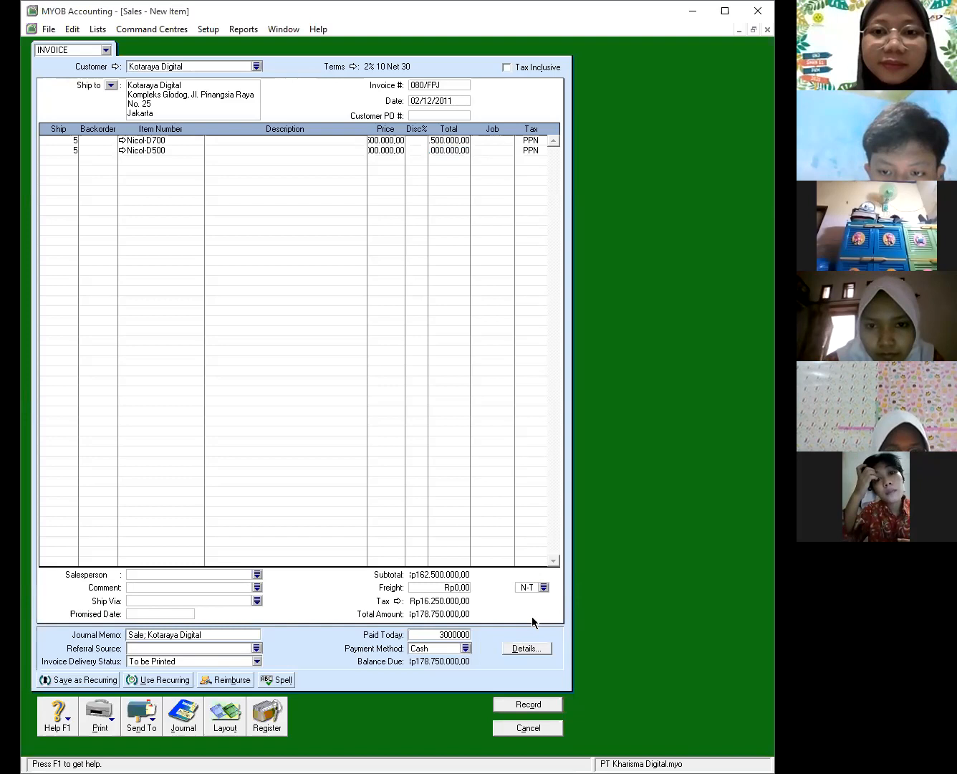
pyautogui.write('.000')
pyautogui.press('Tab')
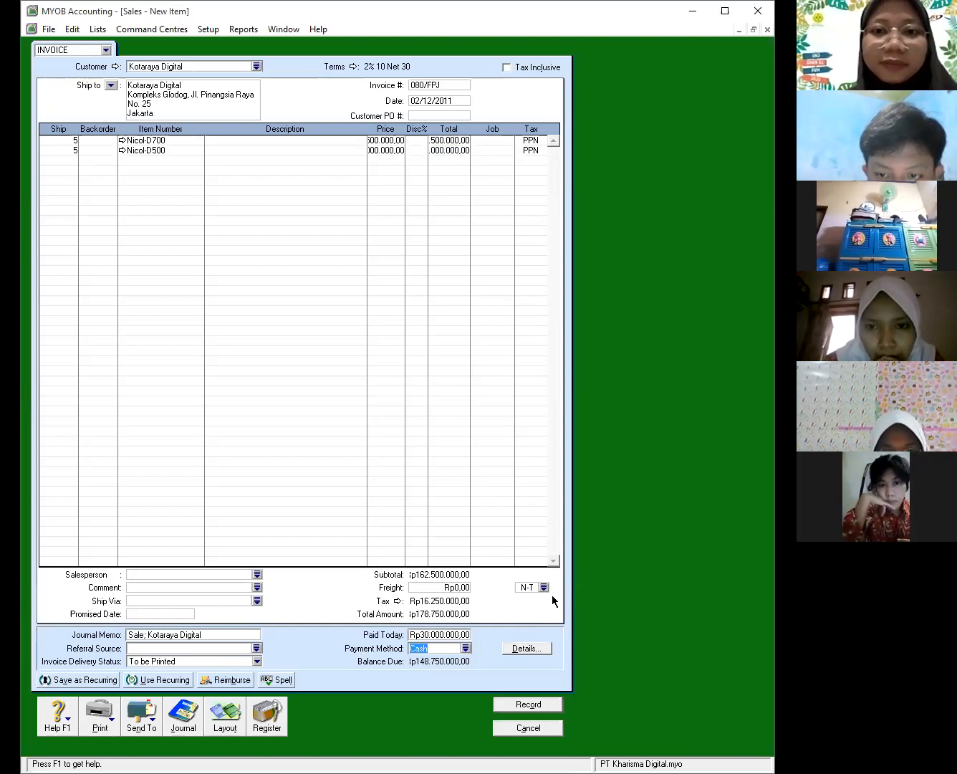
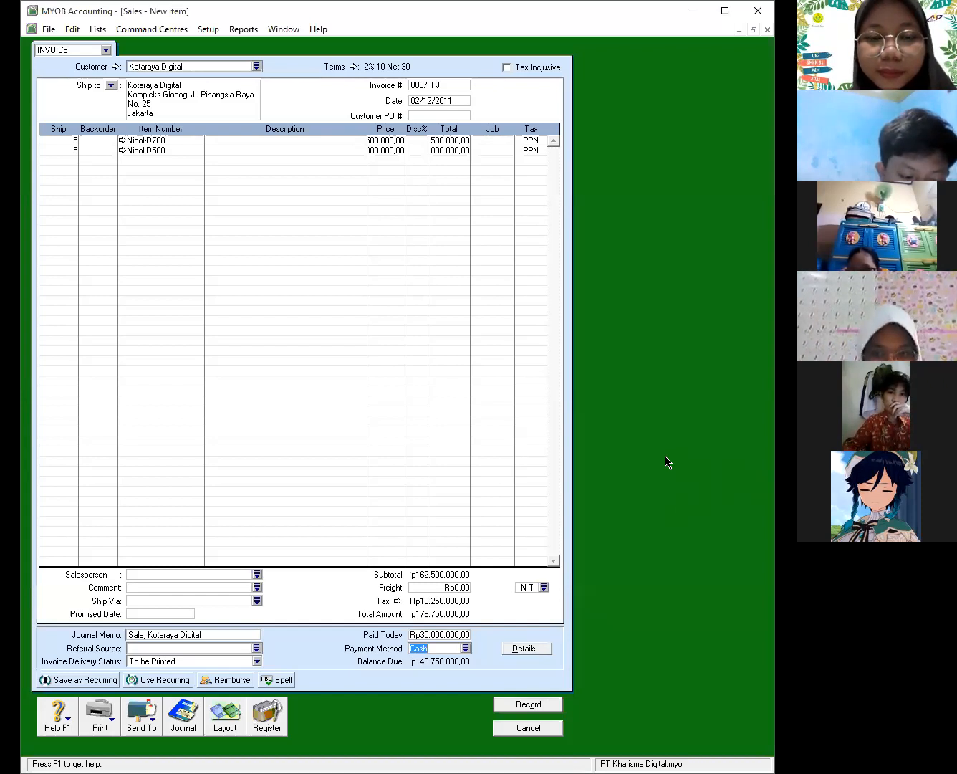
# Review the journal recap of the Kotaraya Digital invoice, record the sale and close the sales entry form
pyautogui.hotkey('ctrl', 'r')
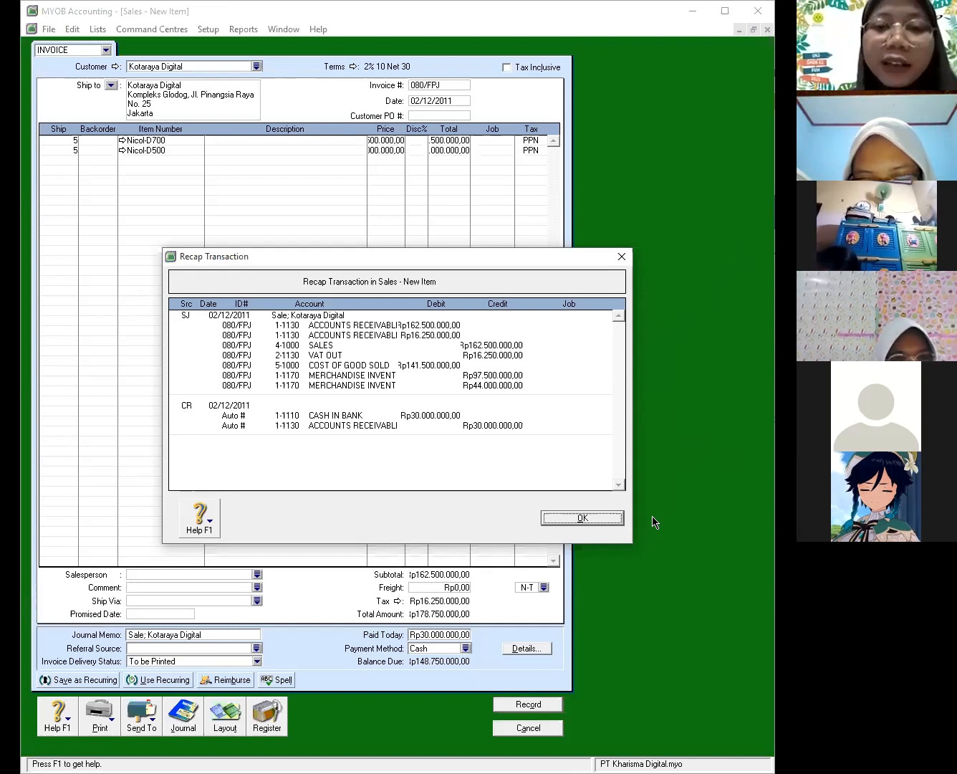
pyautogui.click(610, 518)
pyautogui.click(538, 705)
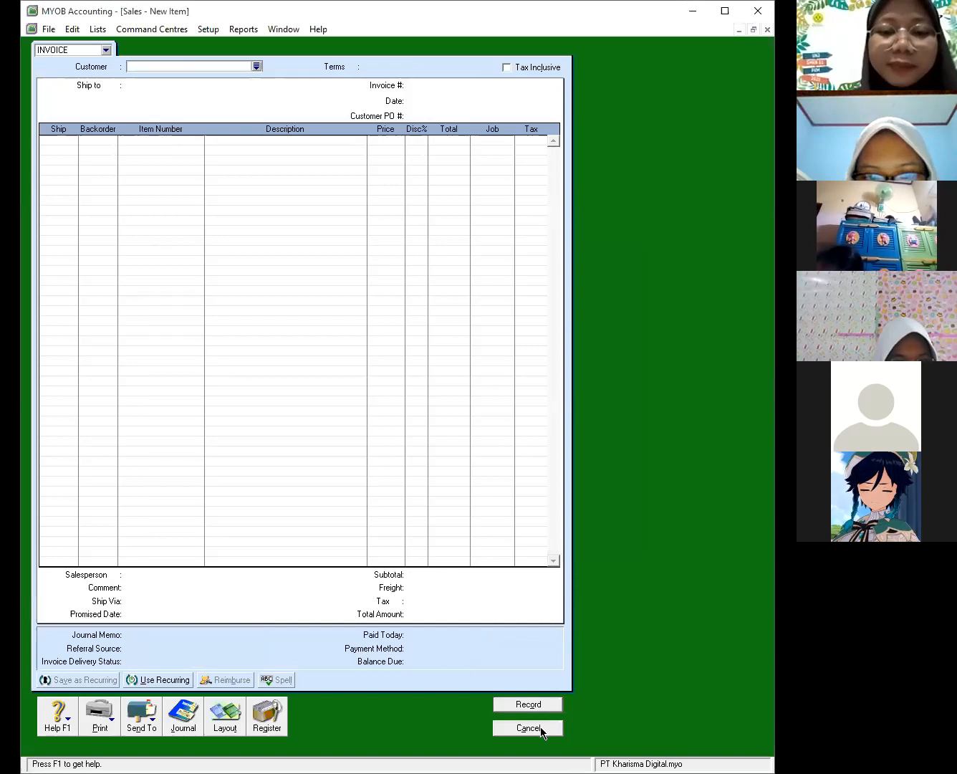
pyautogui.click(528, 728)
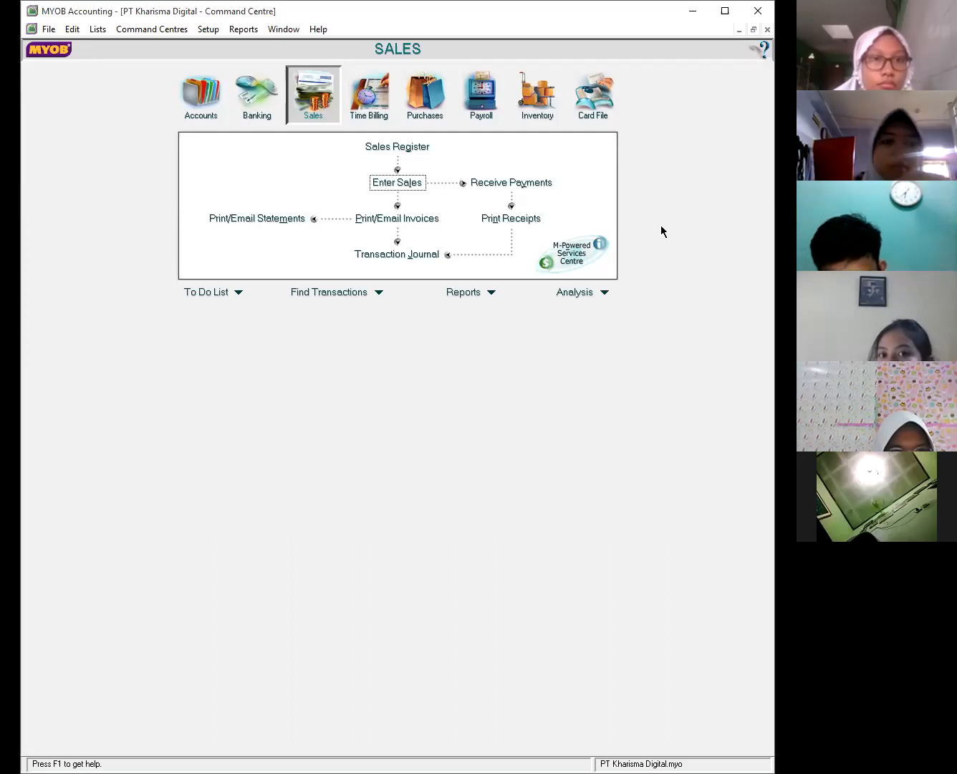
pyautogui.click(257, 93)
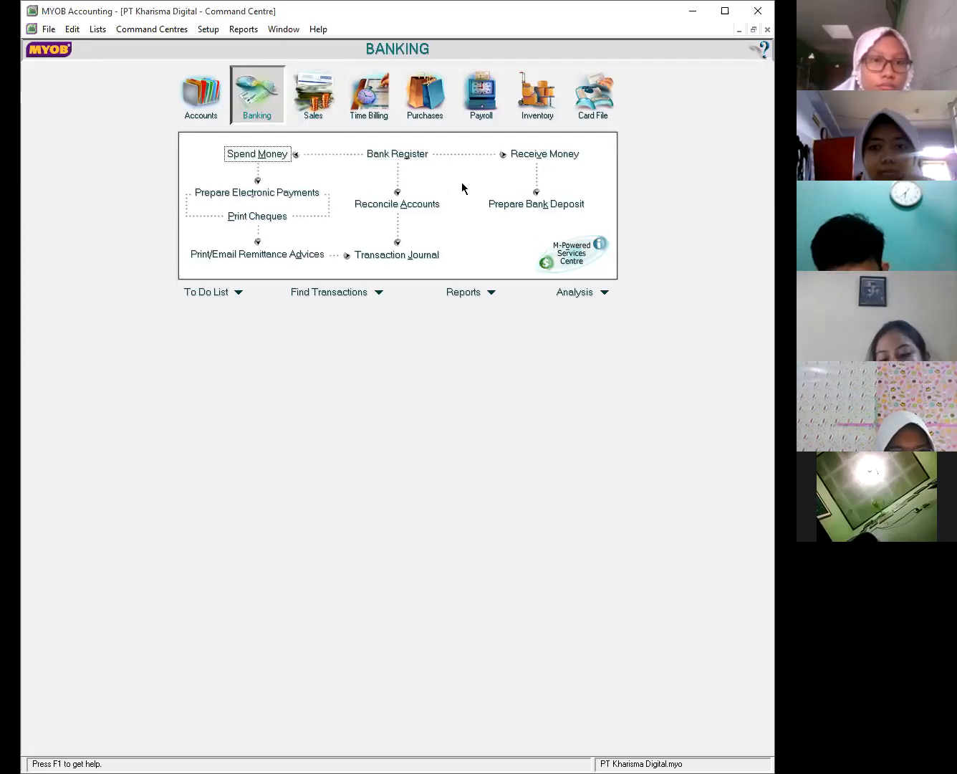
pyautogui.click(265, 152)
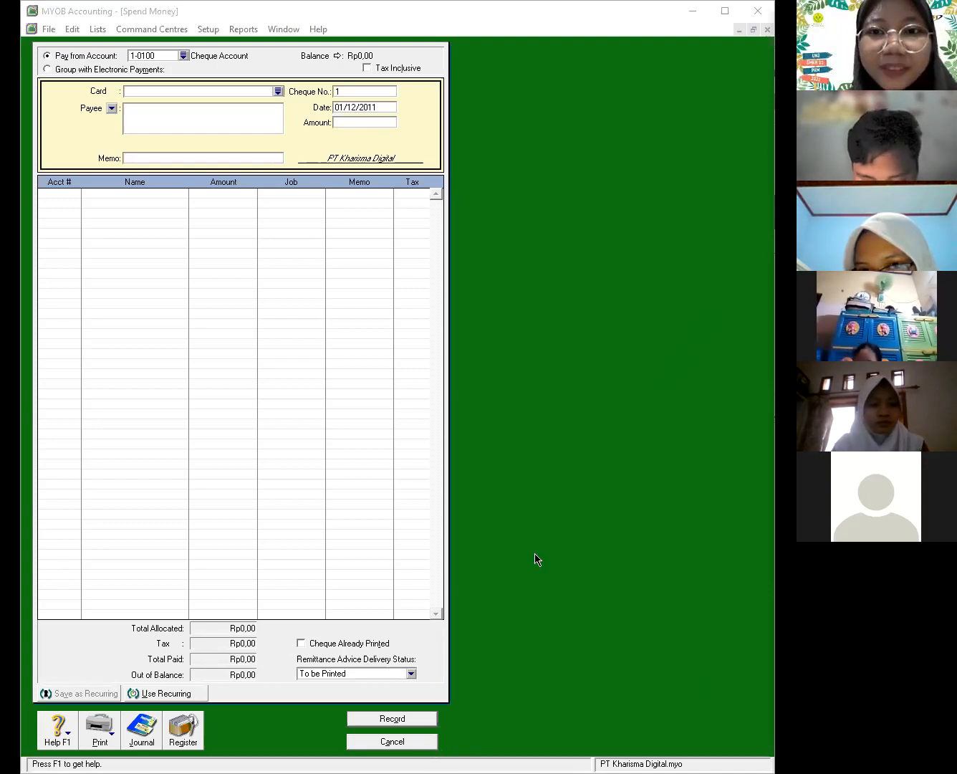
pyautogui.press('Escape')
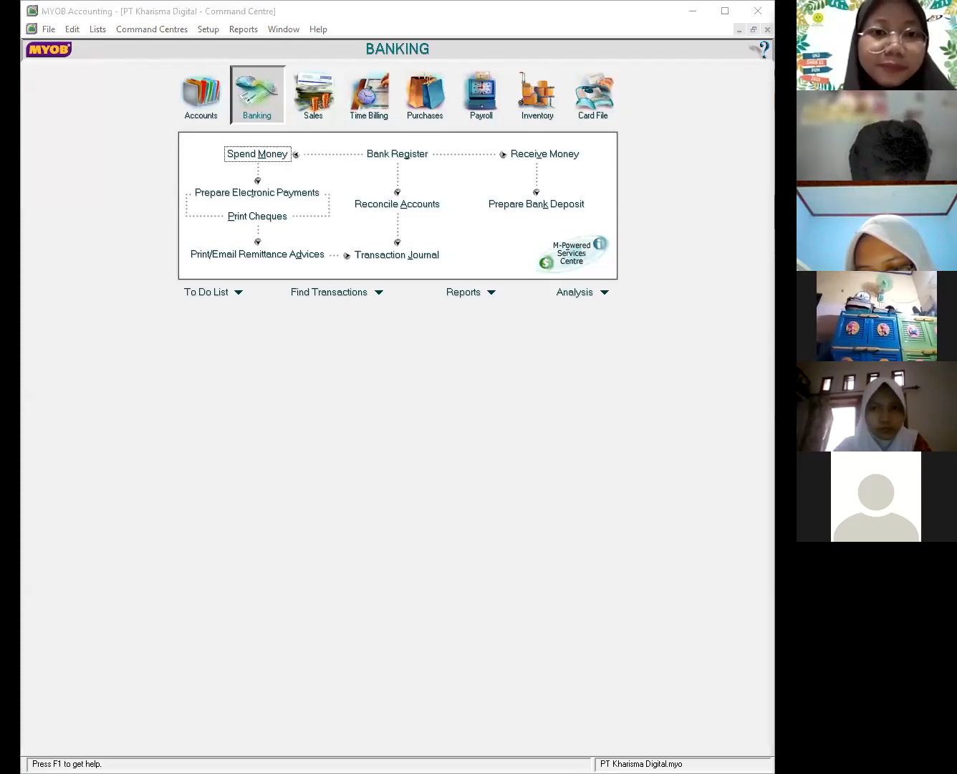
pyautogui.click(670, 524)
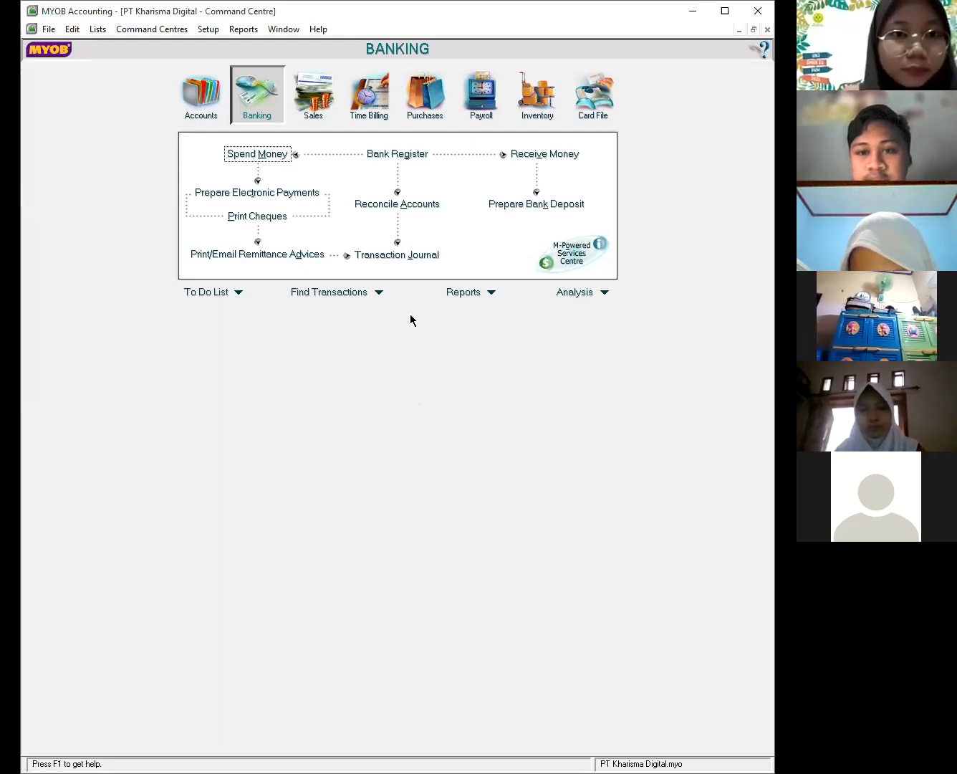
# Start a customer payment receipt and choose Miraco Digital as the customer
pyautogui.click(317, 109)
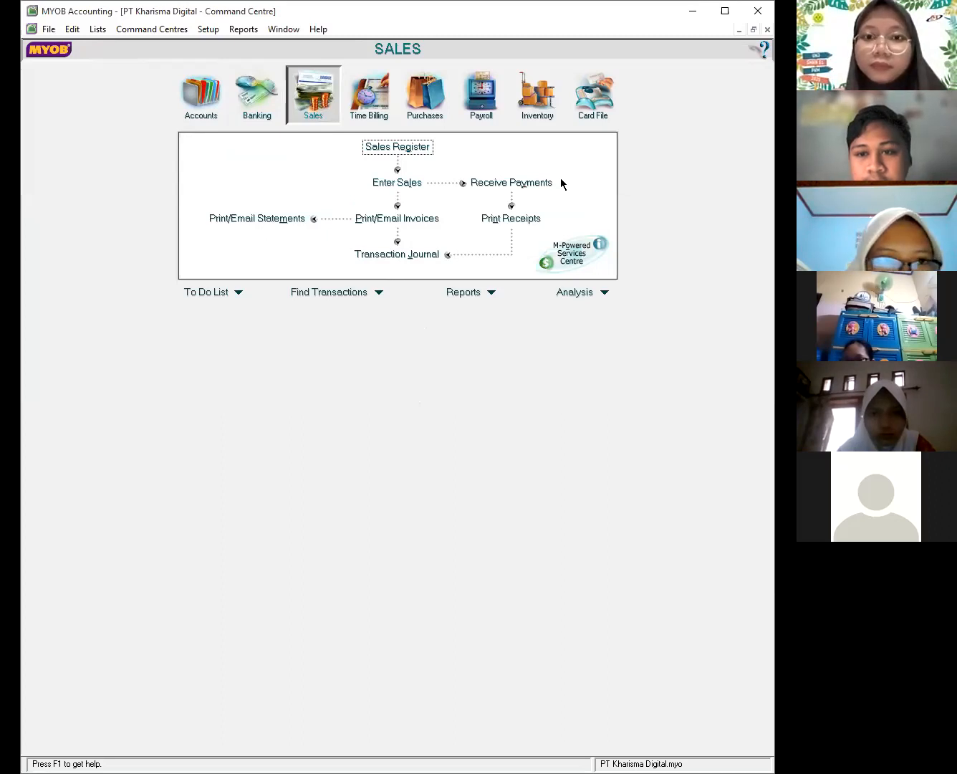
pyautogui.click(542, 184)
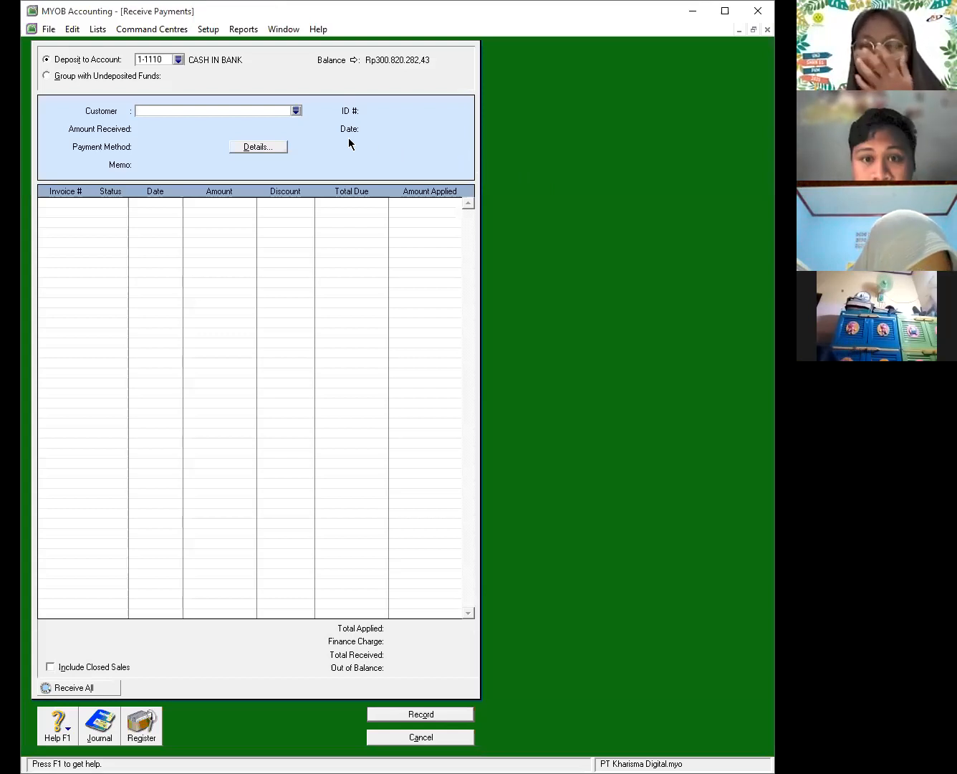
pyautogui.click(297, 111)
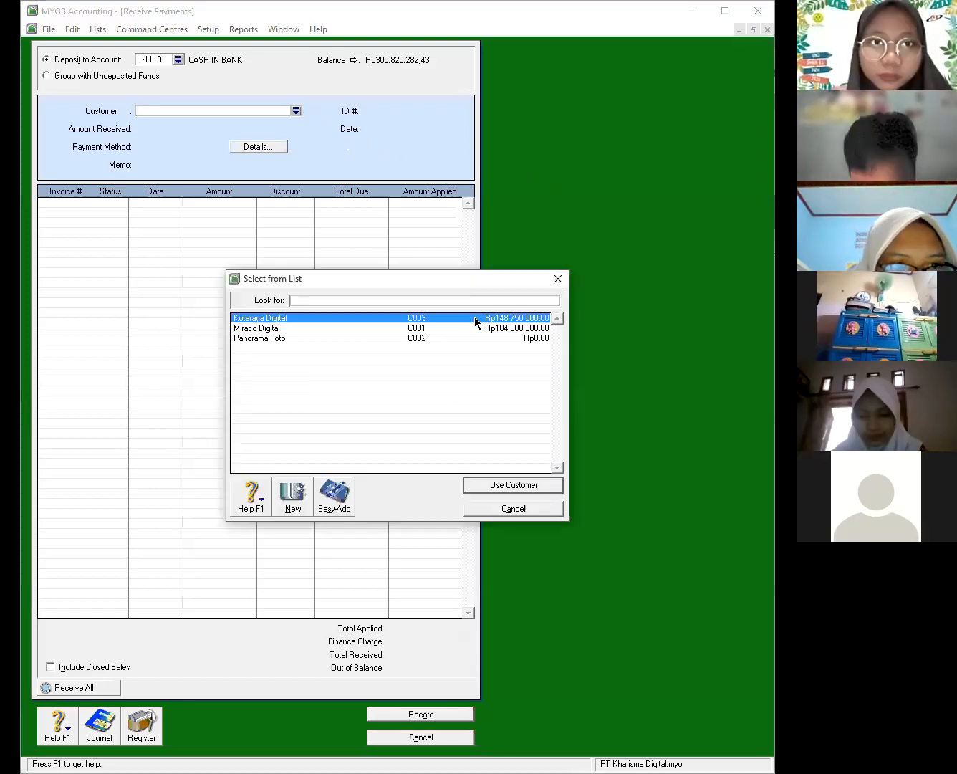
pyautogui.press('Down')
pyautogui.click(527, 485)
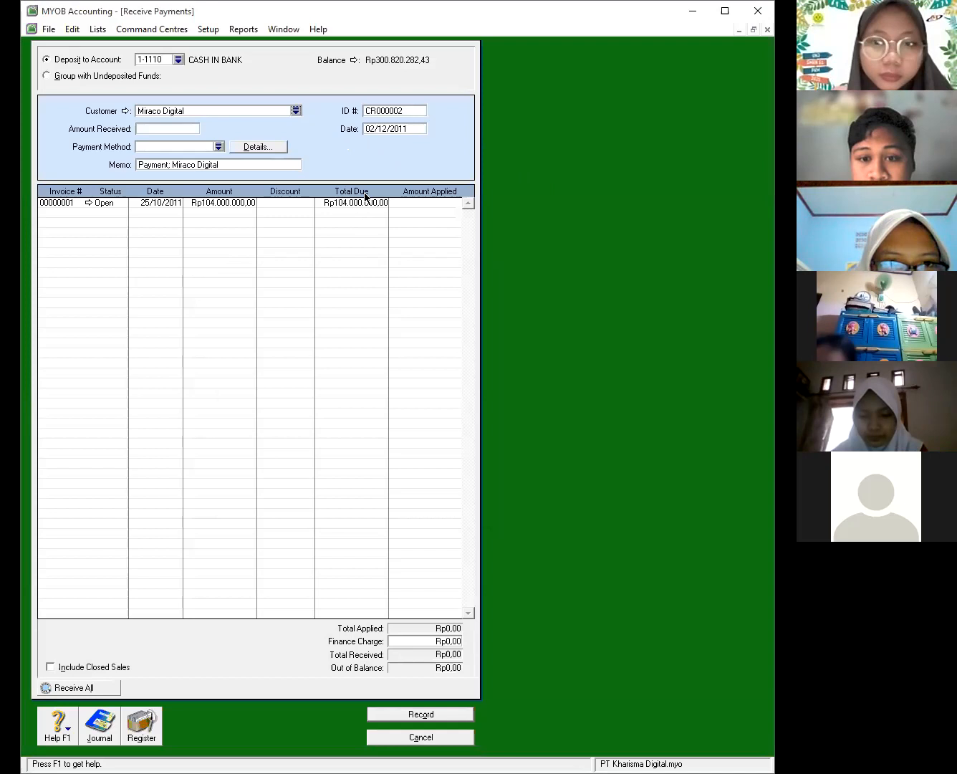
# Set the Miraco Digital receipt's ID number to 002/BKM and its date to 04/12/2011
pyautogui.click(416, 113)
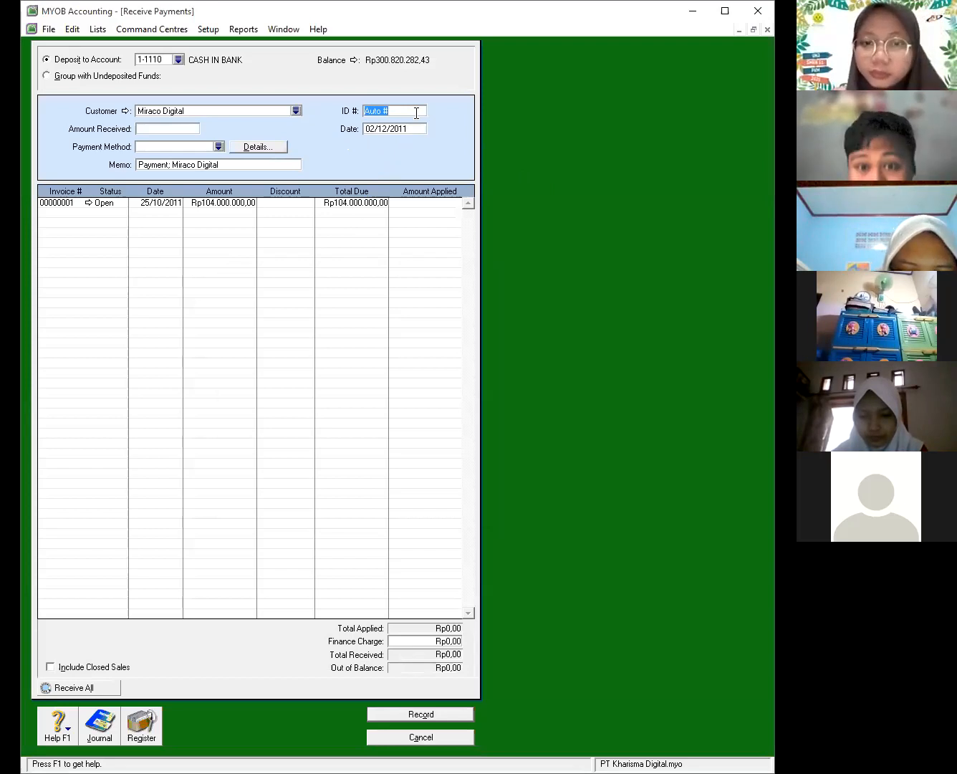
pyautogui.write('002/BKM')
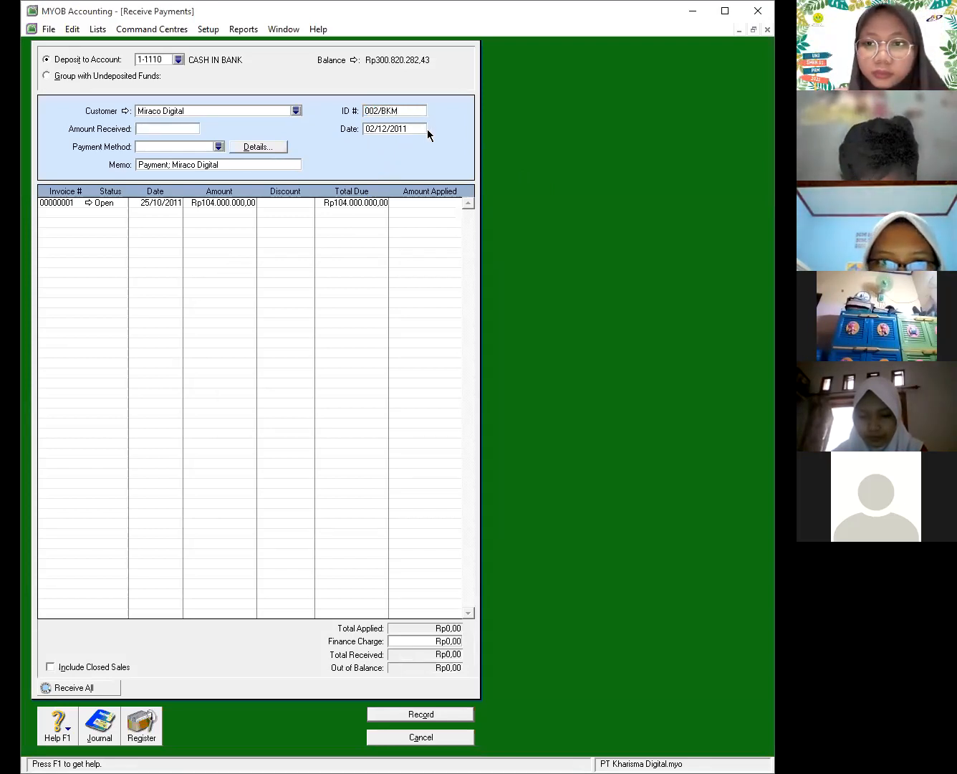
pyautogui.click(418, 126)
pyautogui.press('BackSpace')
pyautogui.write('04/12/2011')
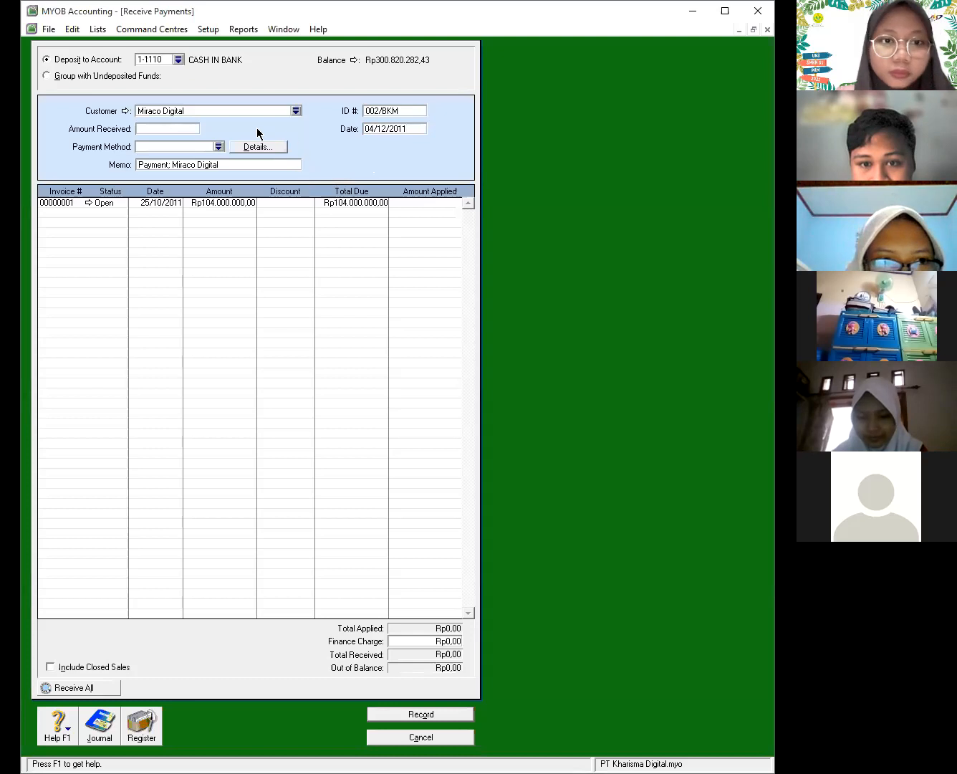
# Enter 105040000 as the amount received from Miraco Digital
pyautogui.click(195, 128)
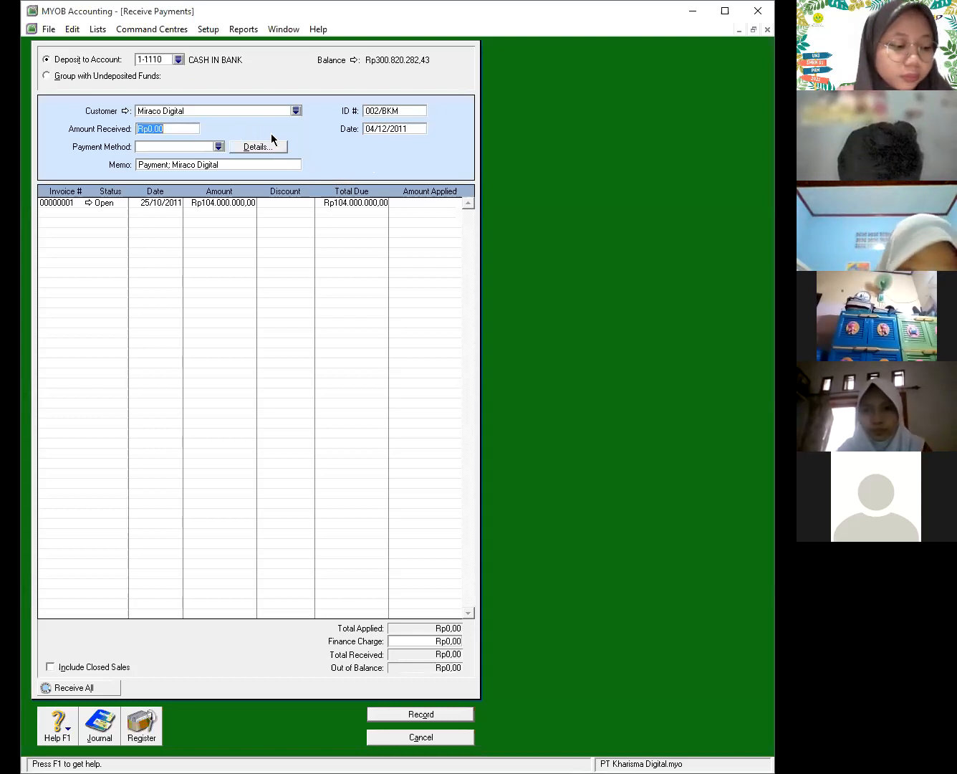
pyautogui.write('1')
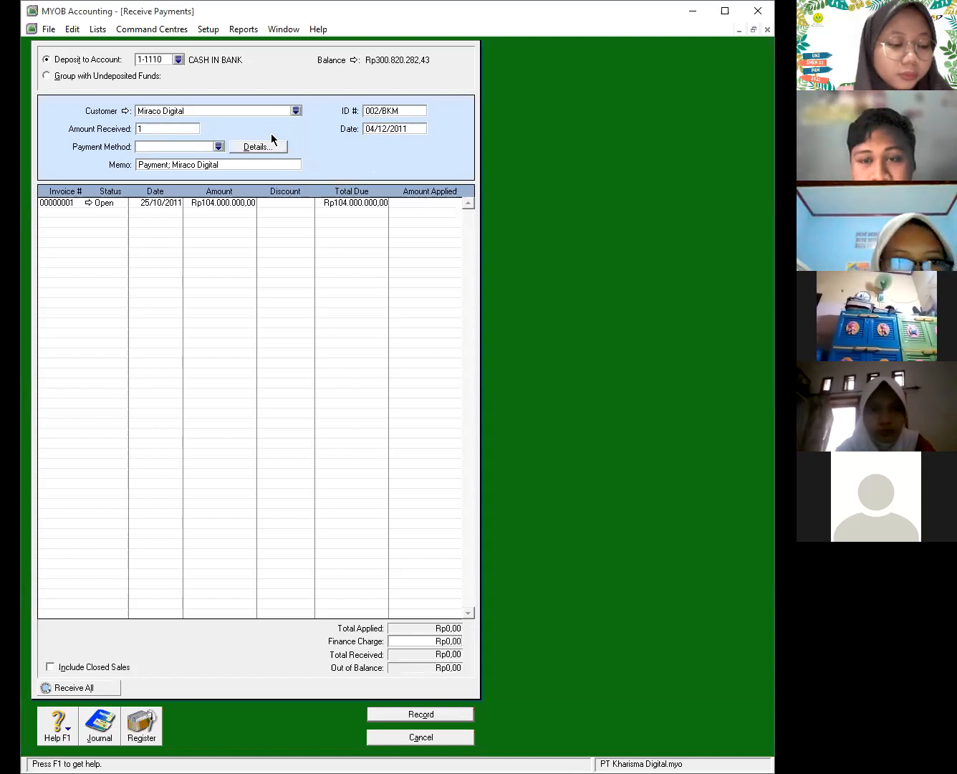
pyautogui.write('05.04')
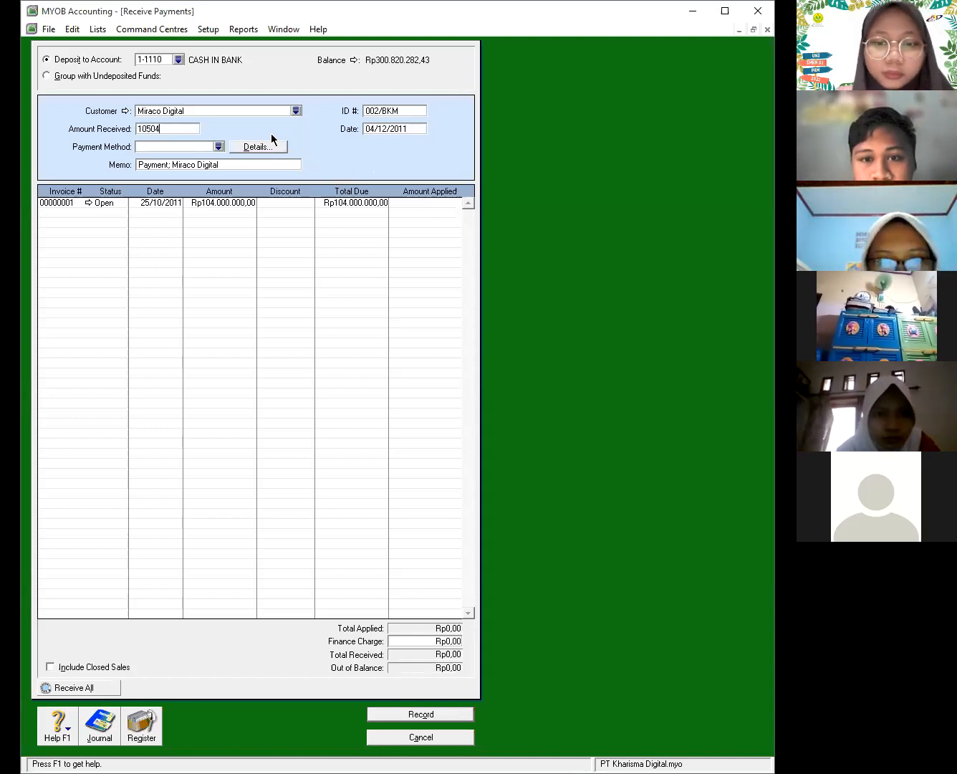
pyautogui.write('0.0000')
pyautogui.press('Tab')
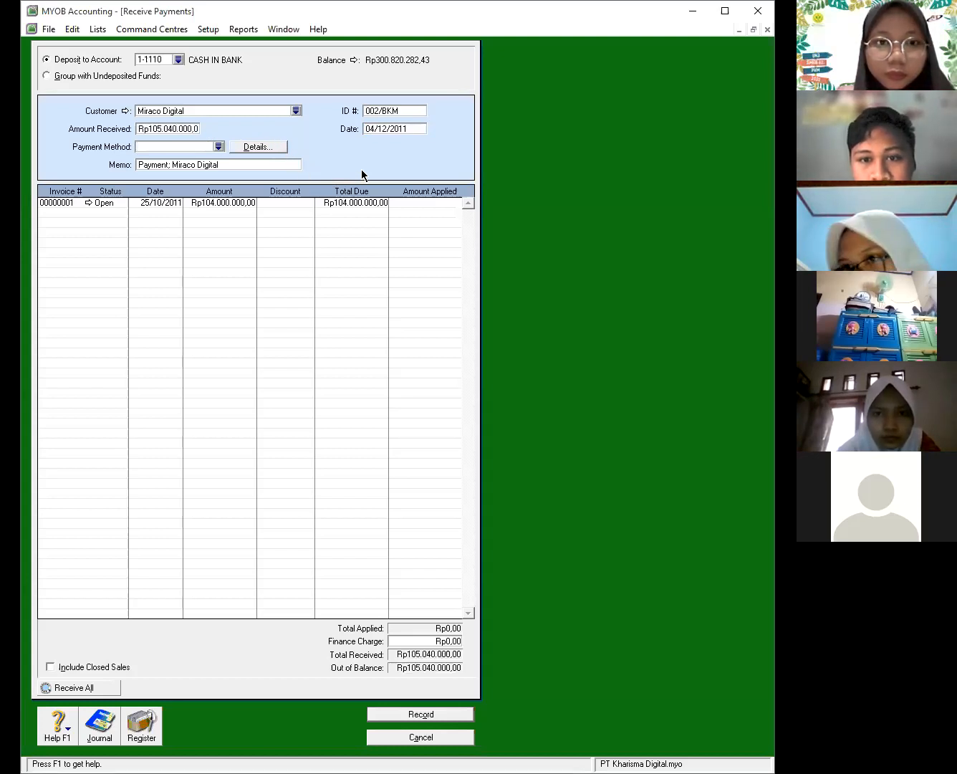
# Apply 104000000 to Miraco Digital's open invoice and accept the remaining 1040000 as finance charge
pyautogui.click(422, 202)
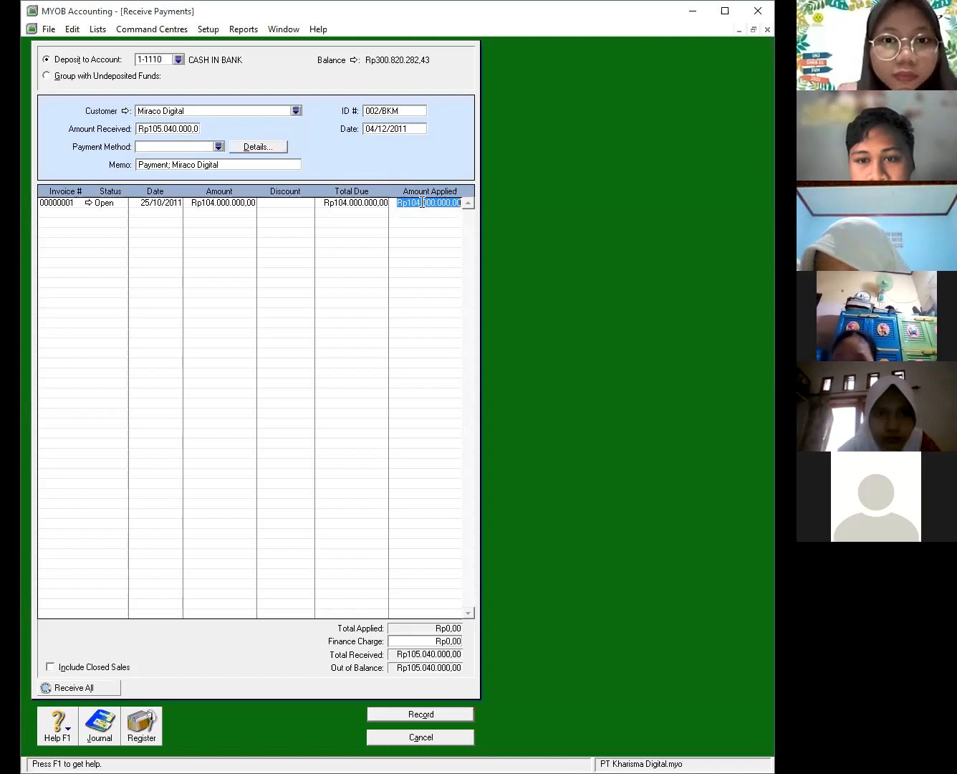
pyautogui.press('Tab')
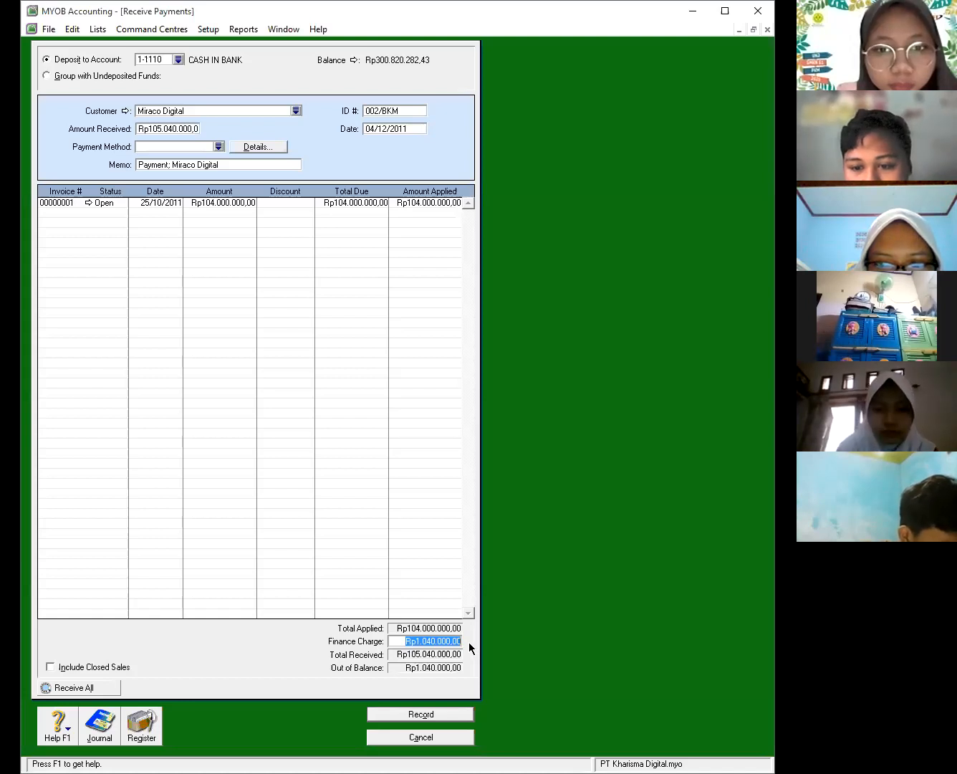
pyautogui.press('Tab')
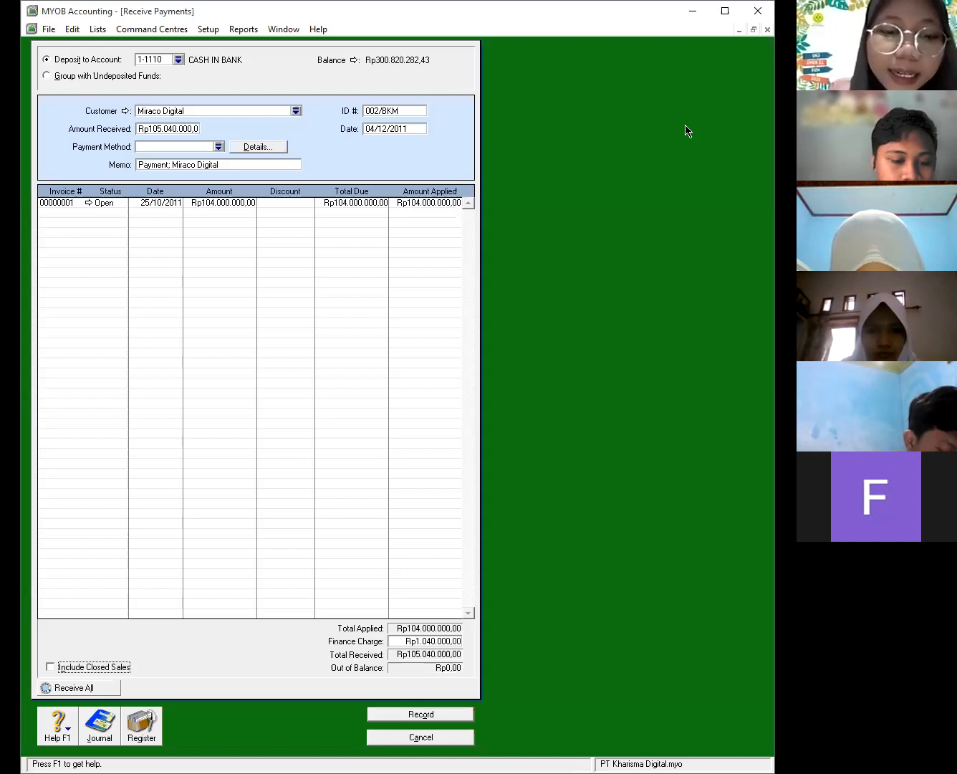
# Review the journal recap of the Miraco Digital receipt, record the payment and close the receipt form
pyautogui.hotkey('ctrl', 'r')
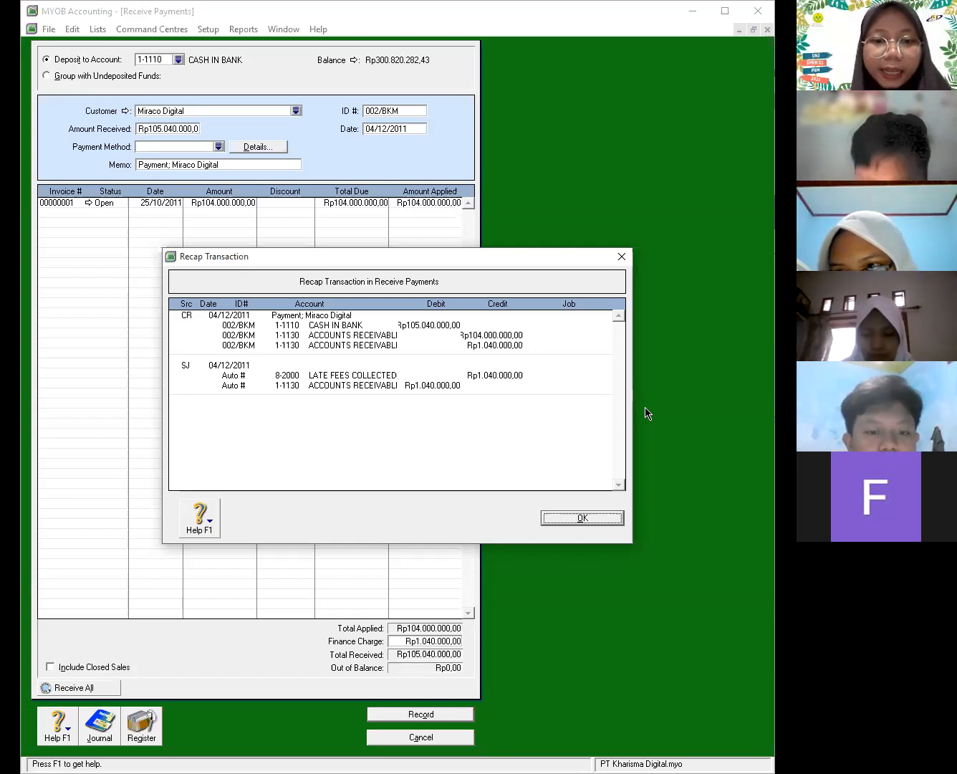
pyautogui.click(587, 518)
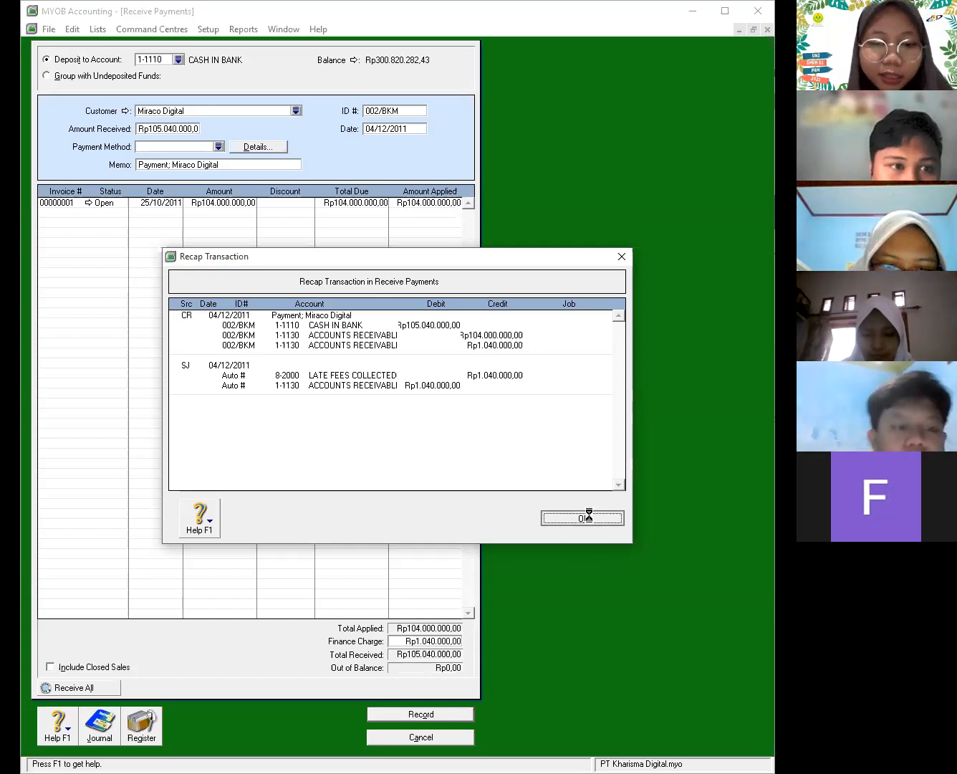
pyautogui.click(420, 715)
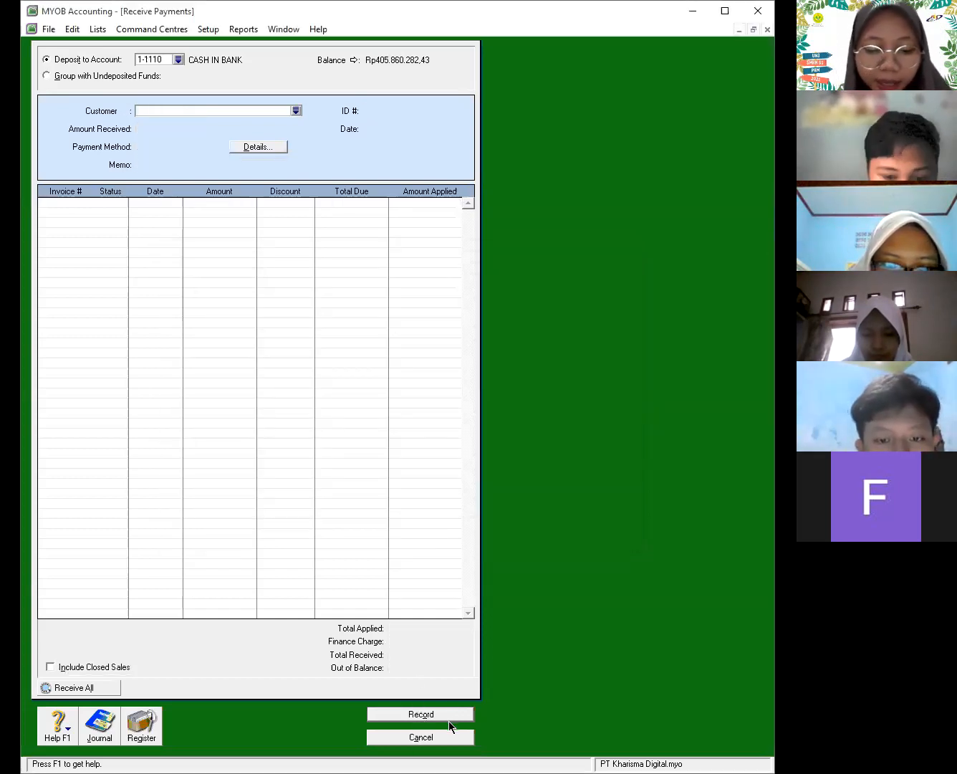
pyautogui.click(422, 738)
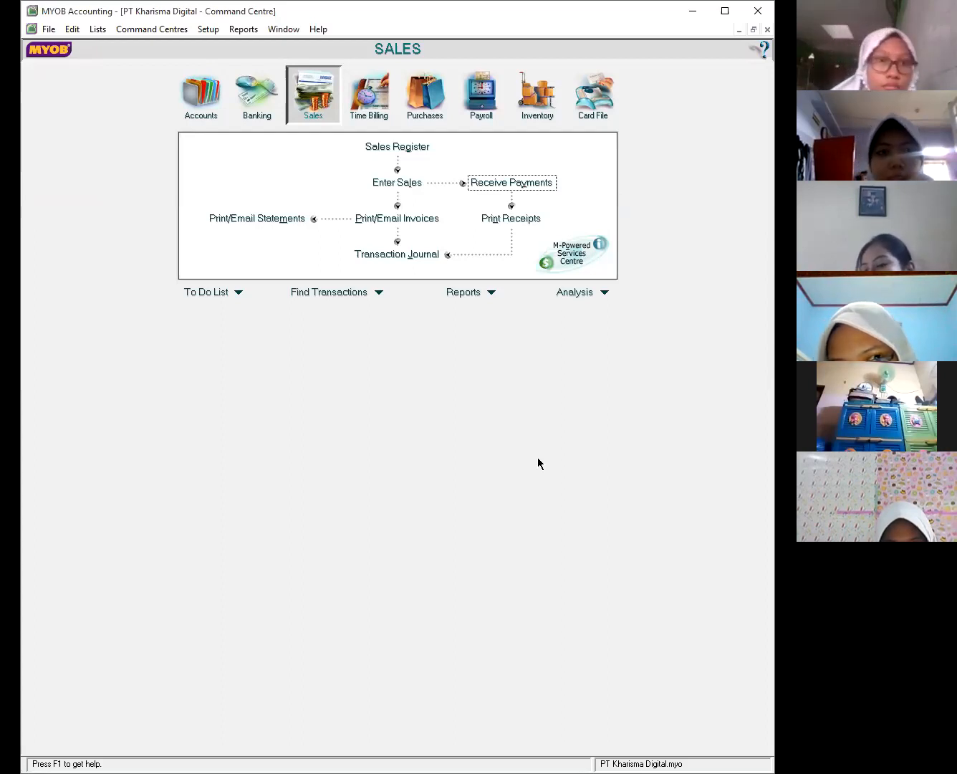
# Start a bill payment from the purchases area and choose PT. Nicol Photocam as the supplier
pyautogui.click(427, 111)
pyautogui.click(250, 182)
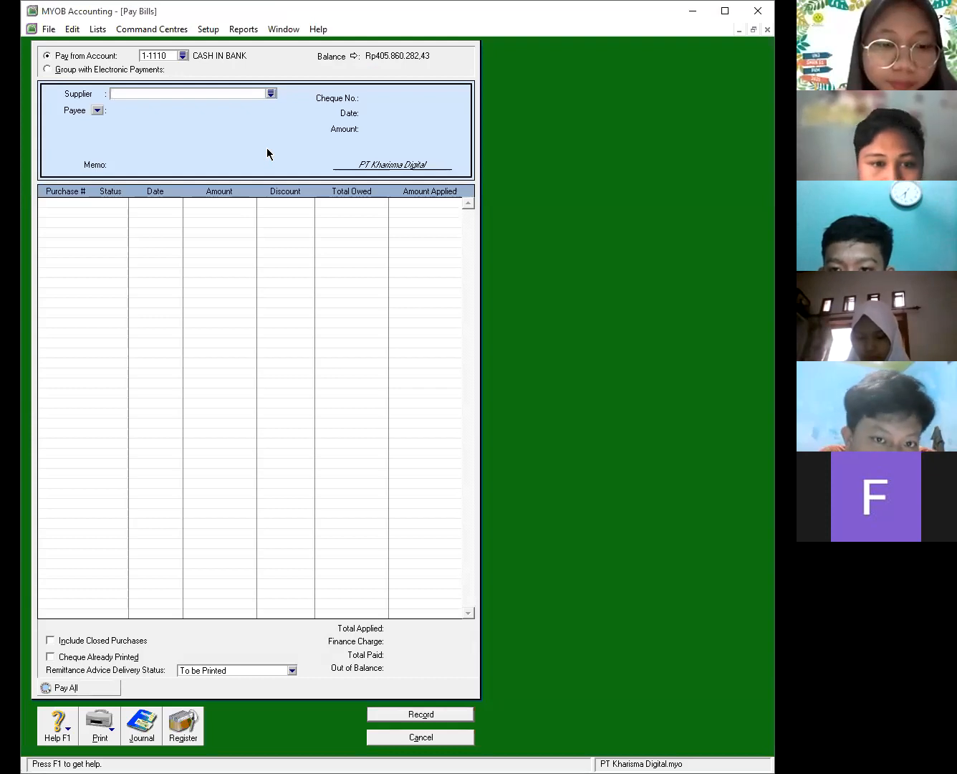
pyautogui.click(271, 94)
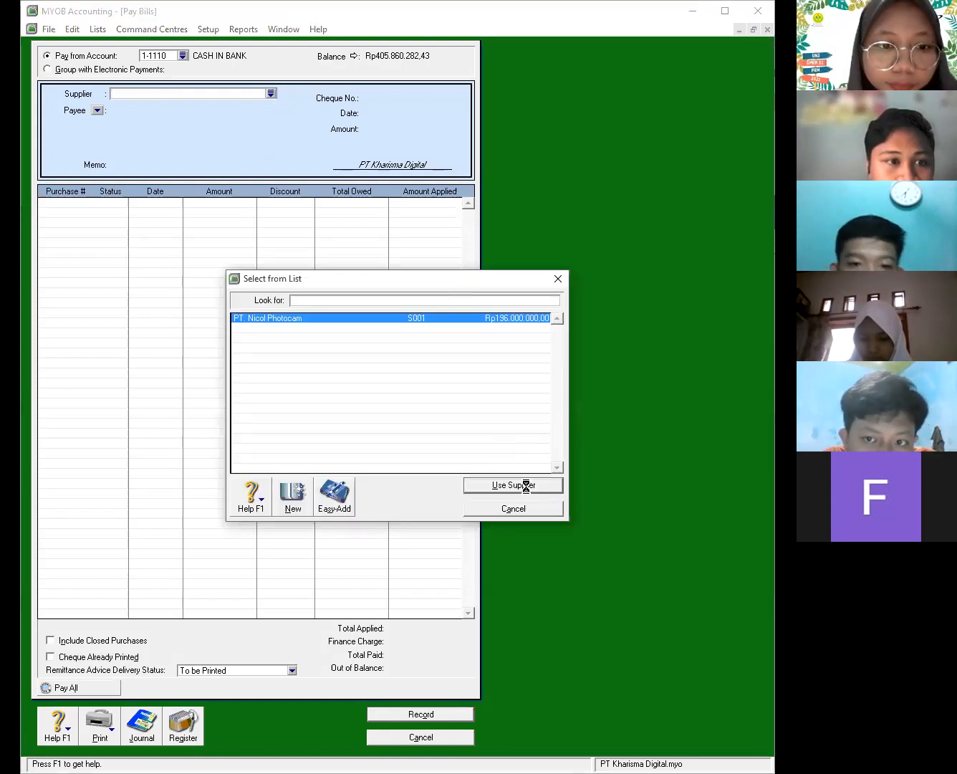
pyautogui.click(526, 487)
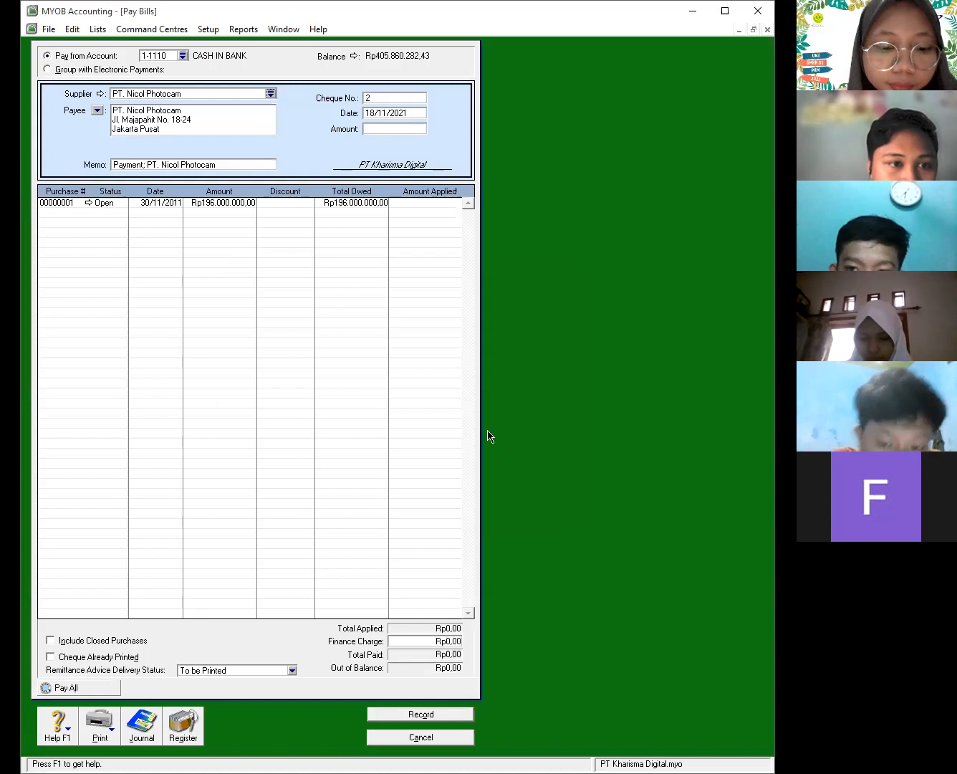
# Set the PT. Nicol Photocam payment's cheque number to 002/BKK and its date to 04/12/2011
pyautogui.click(411, 95)
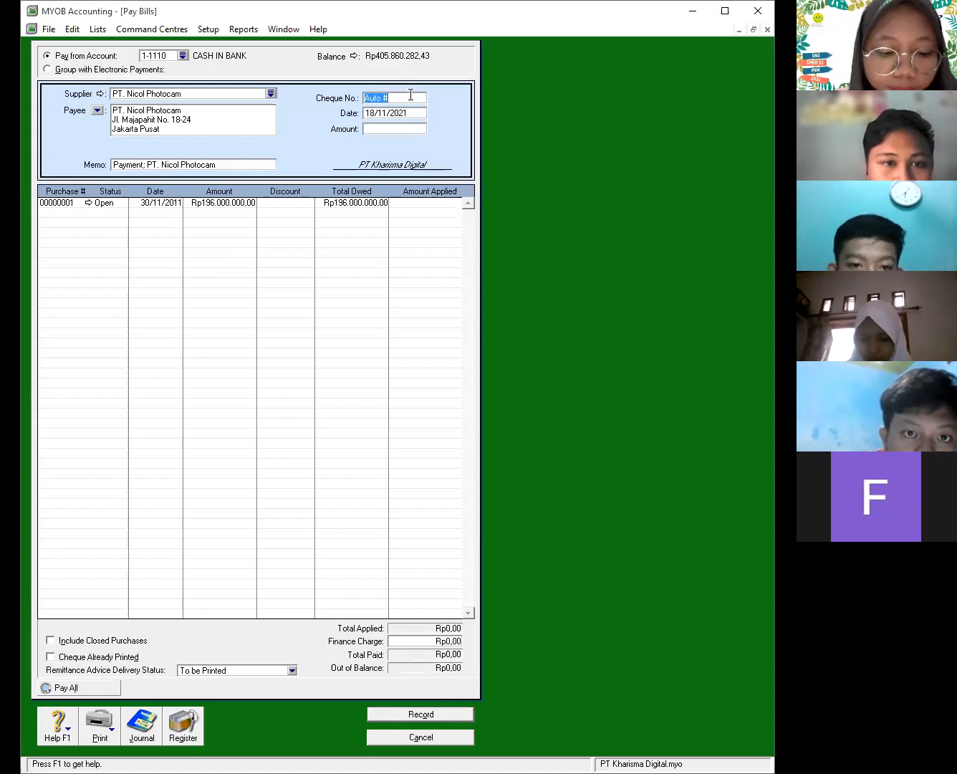
pyautogui.write('00')
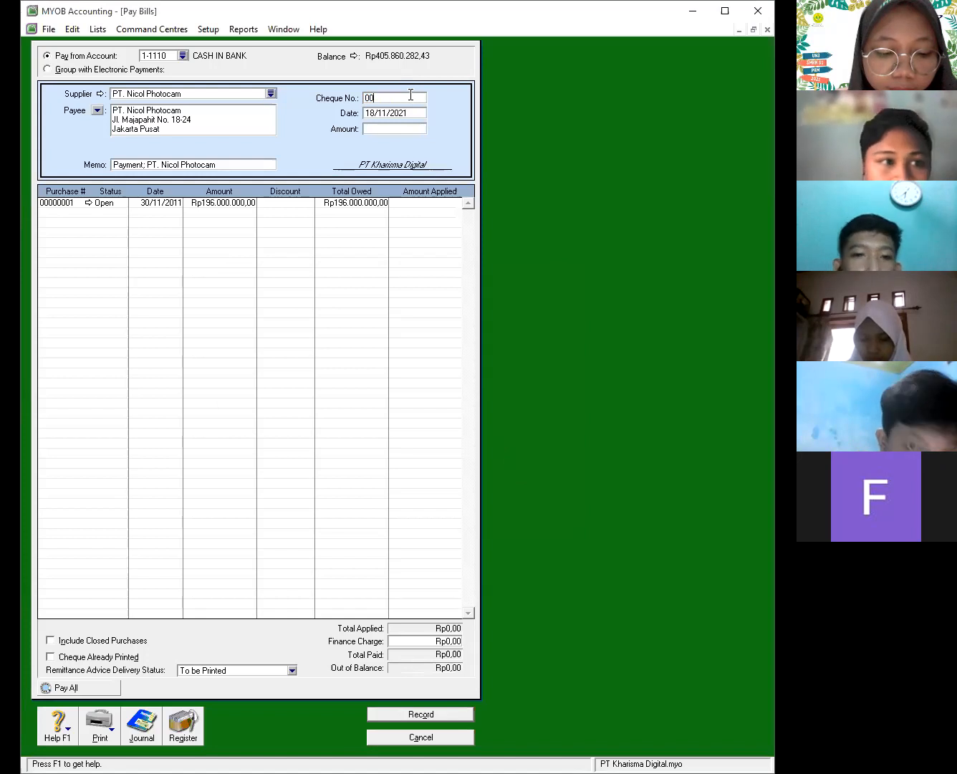
pyautogui.write('2/BKK')
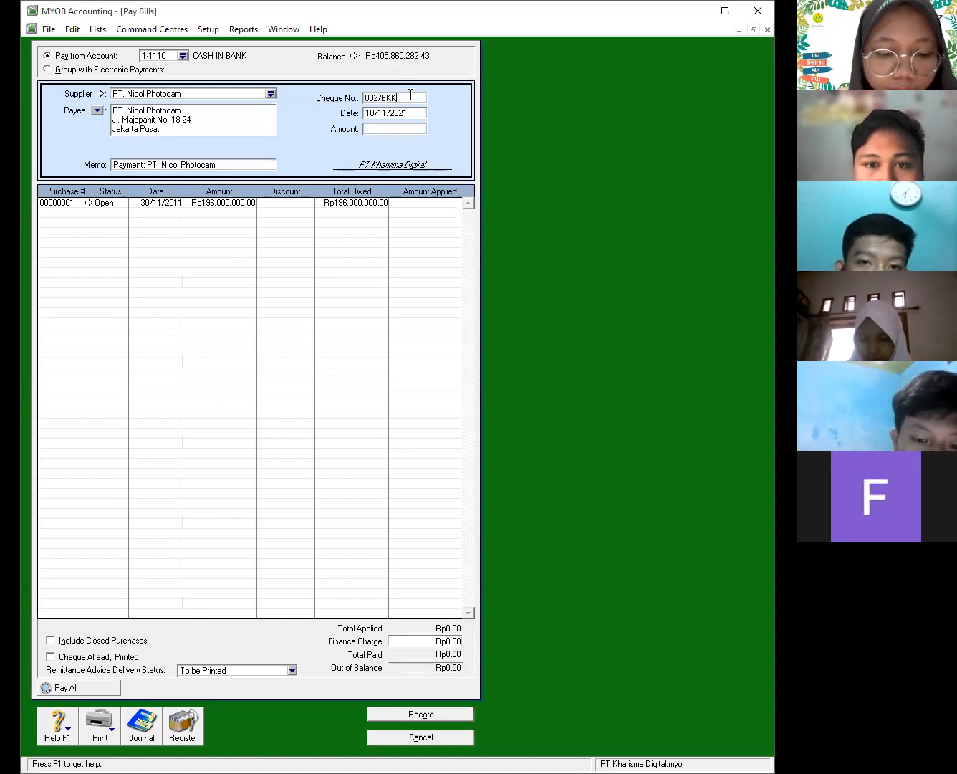
pyautogui.press('Tab')
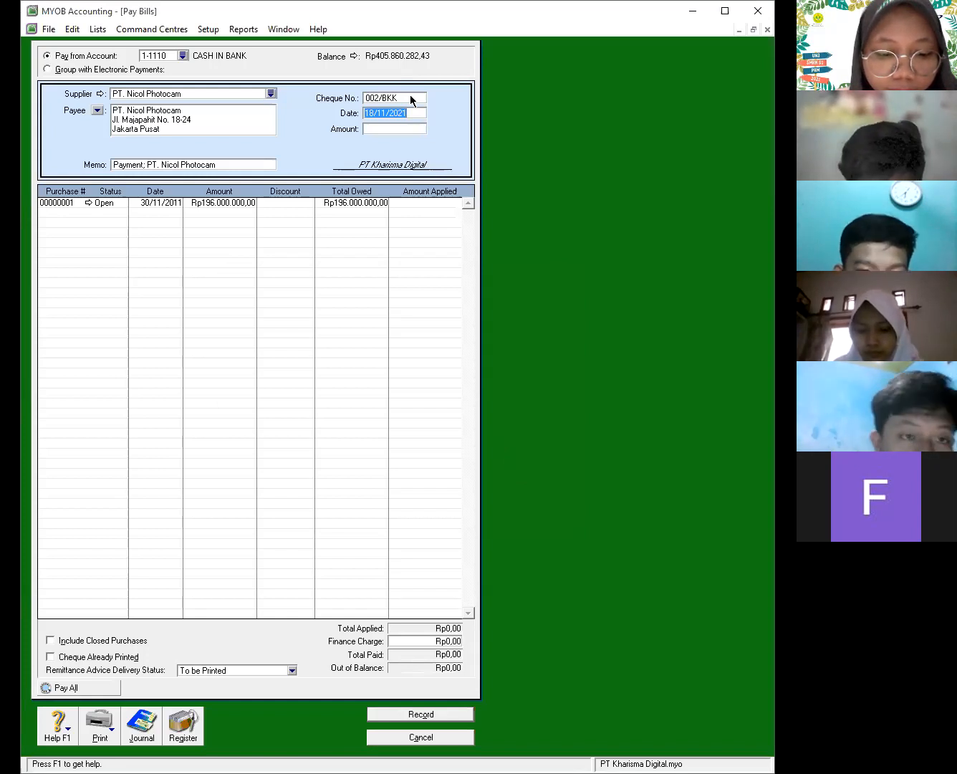
pyautogui.write('0')
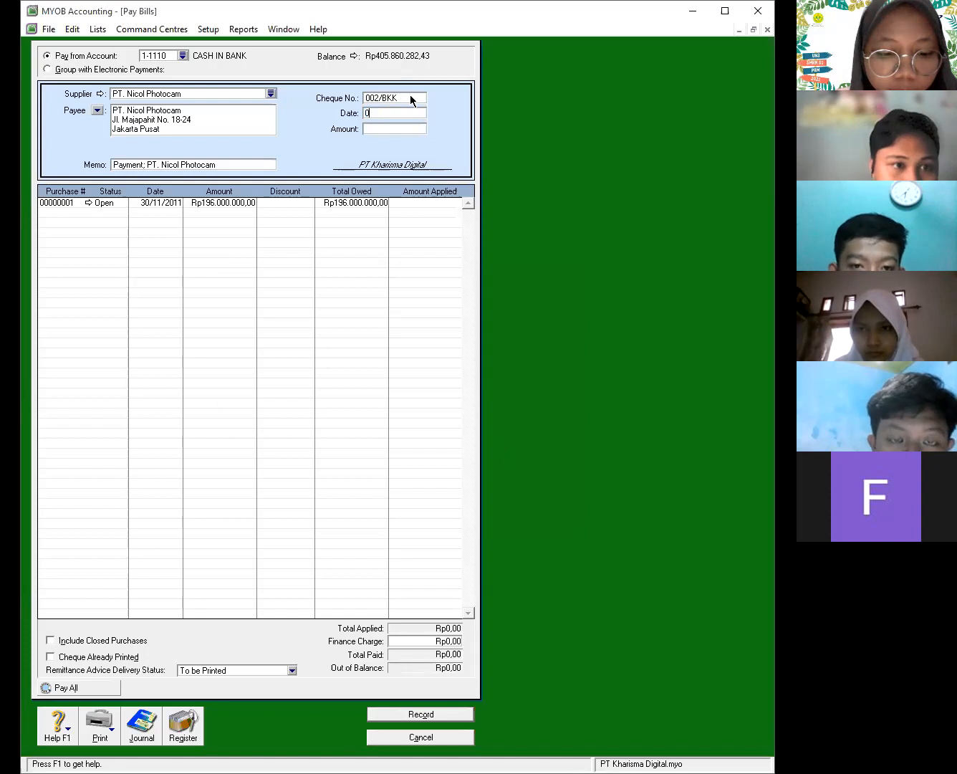
pyautogui.write('4/12/2011')
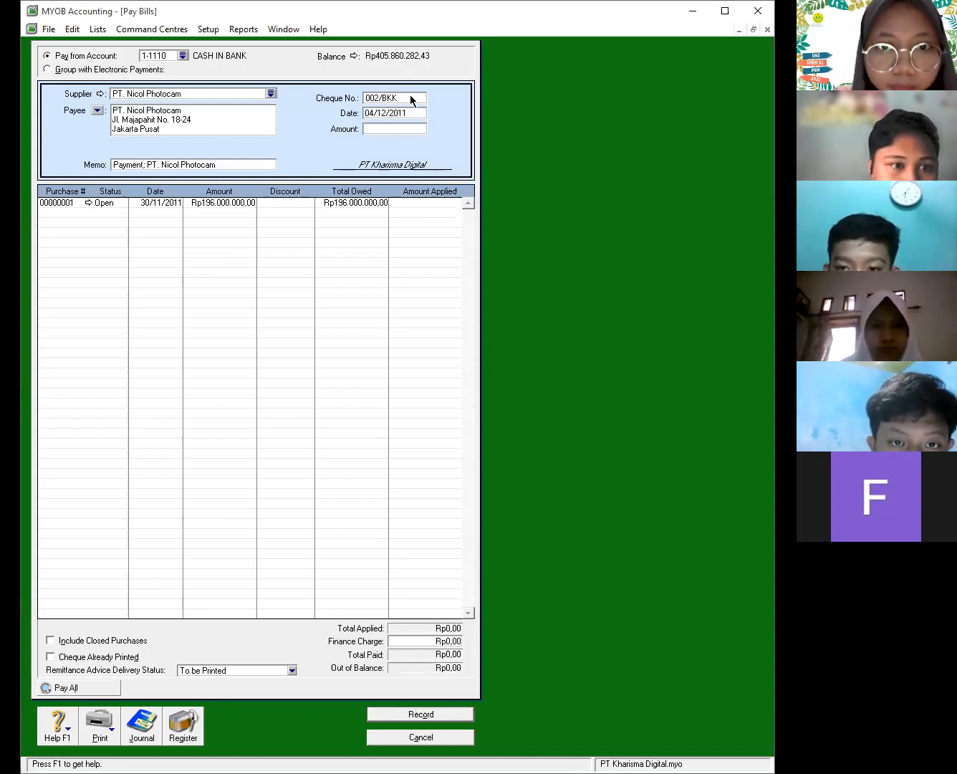
pyautogui.press('Tab')
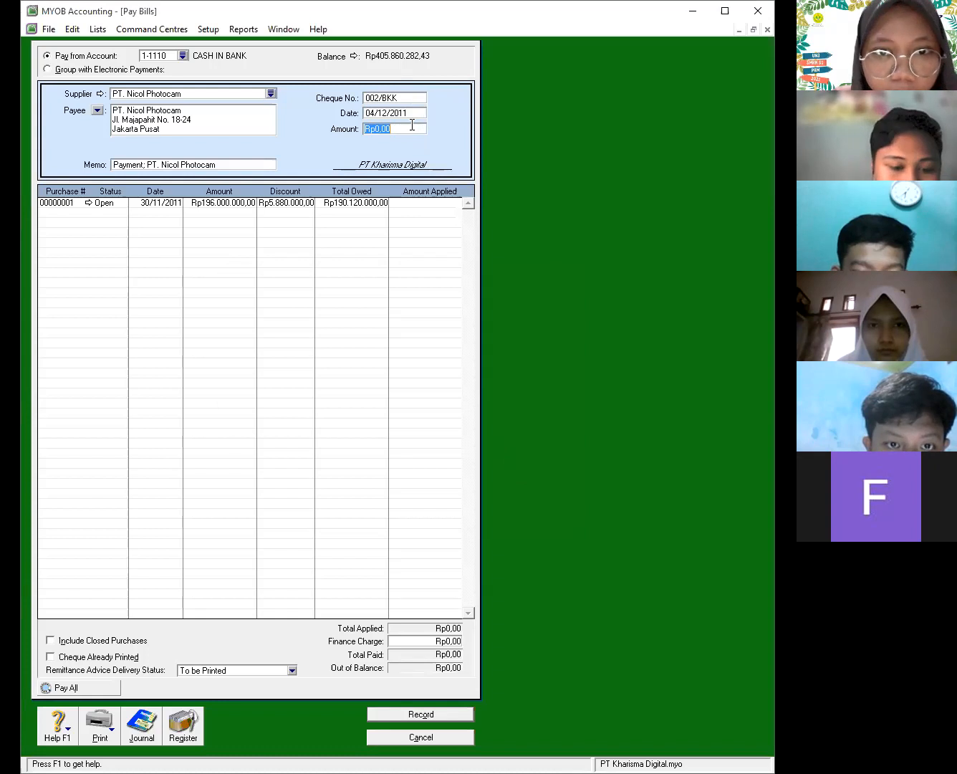
# Enter 190120000 as the payment amount and apply the full 190120000 to PT. Nicol Photocam's open purchase
pyautogui.write('1')
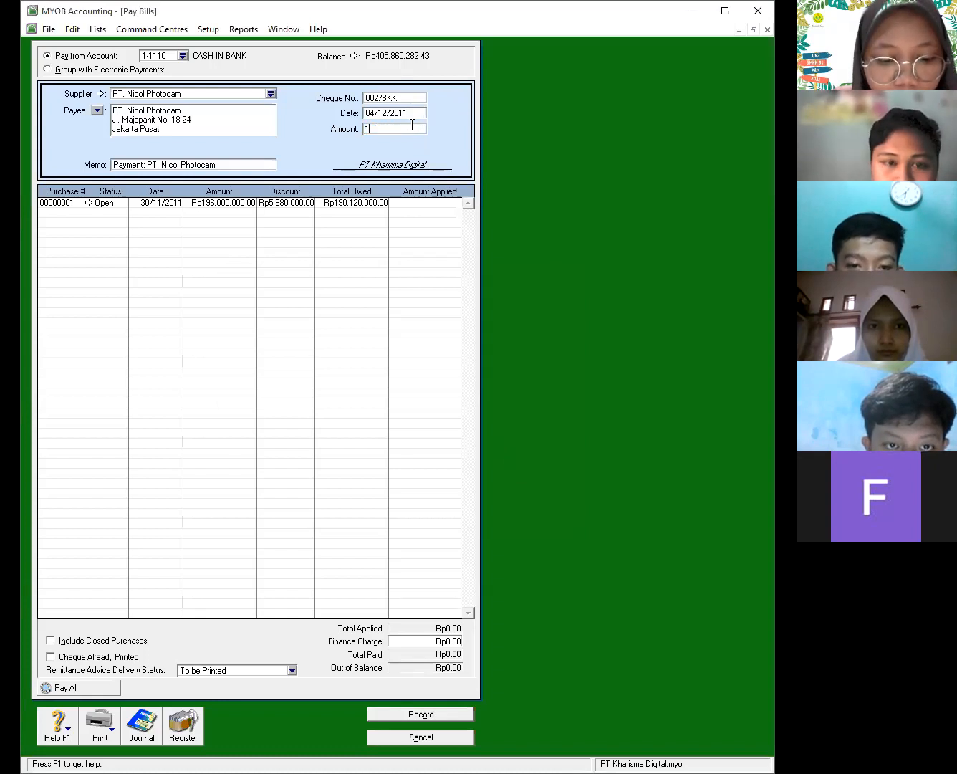
pyautogui.write('90.120')
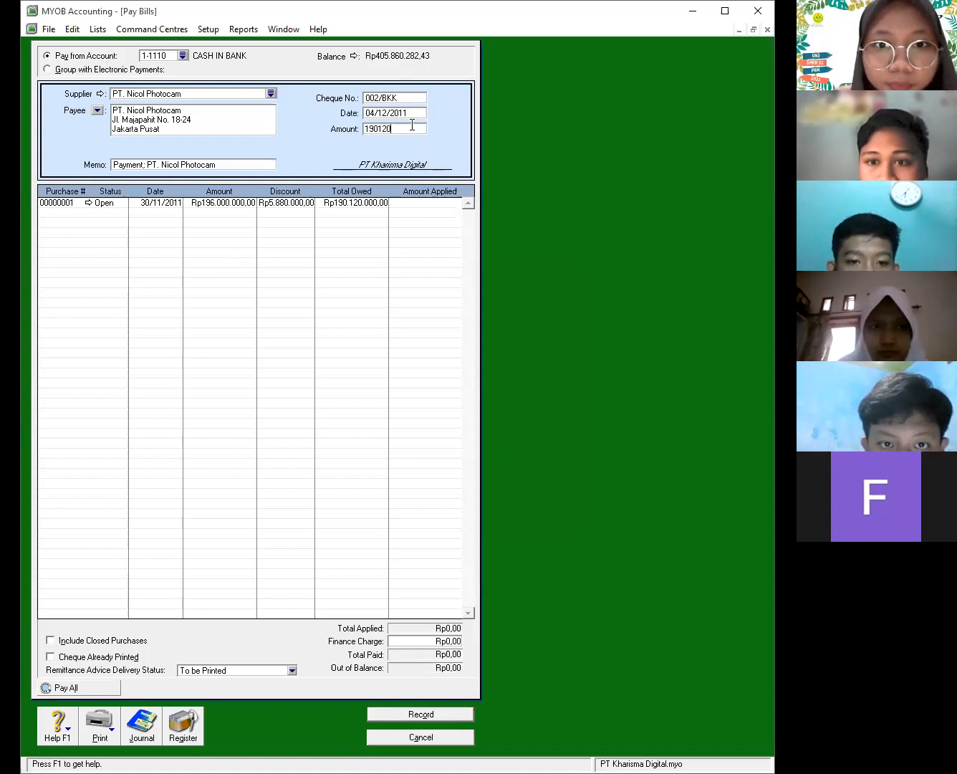
pyautogui.write('.000,0')
pyautogui.press('Tab')
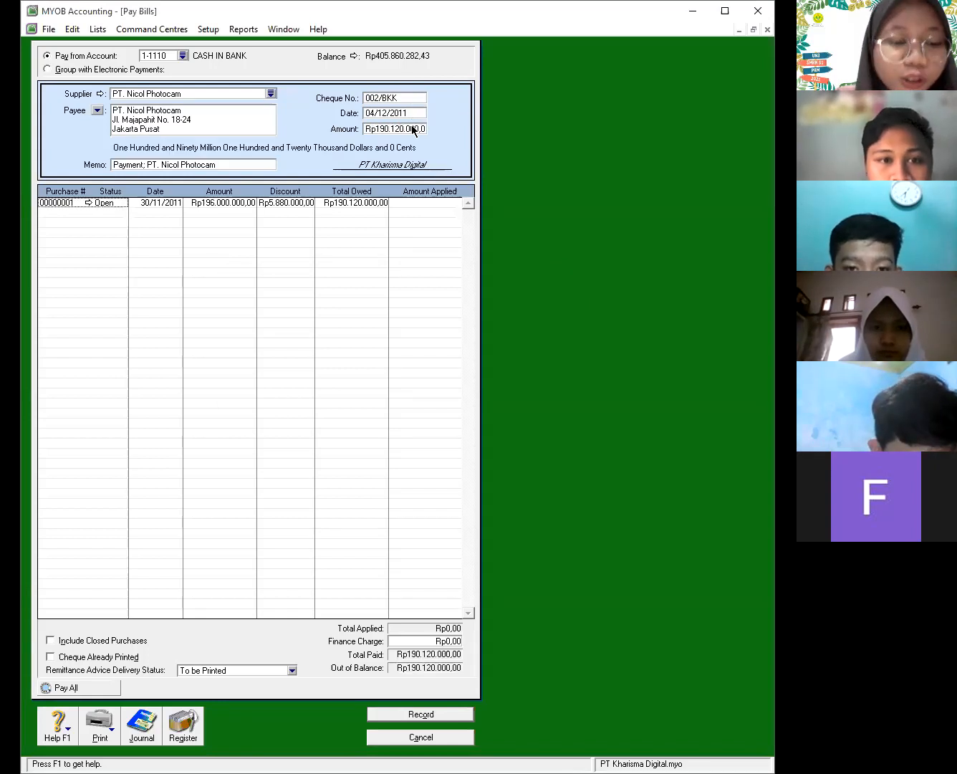
pyautogui.click(430, 202)
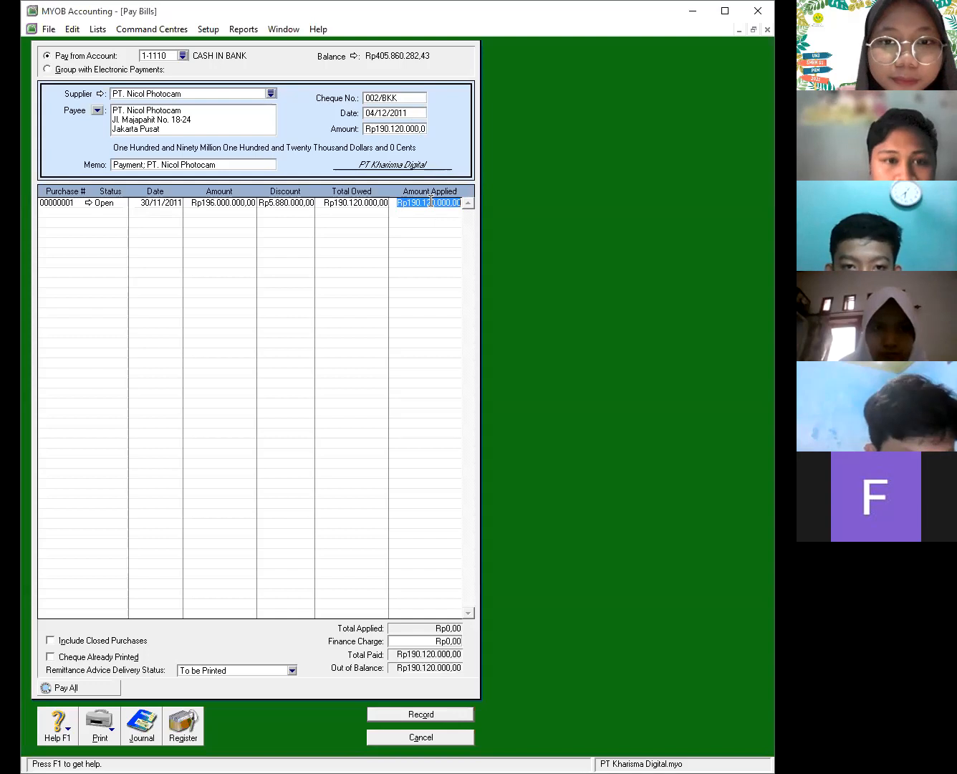
pyautogui.press('Tab')
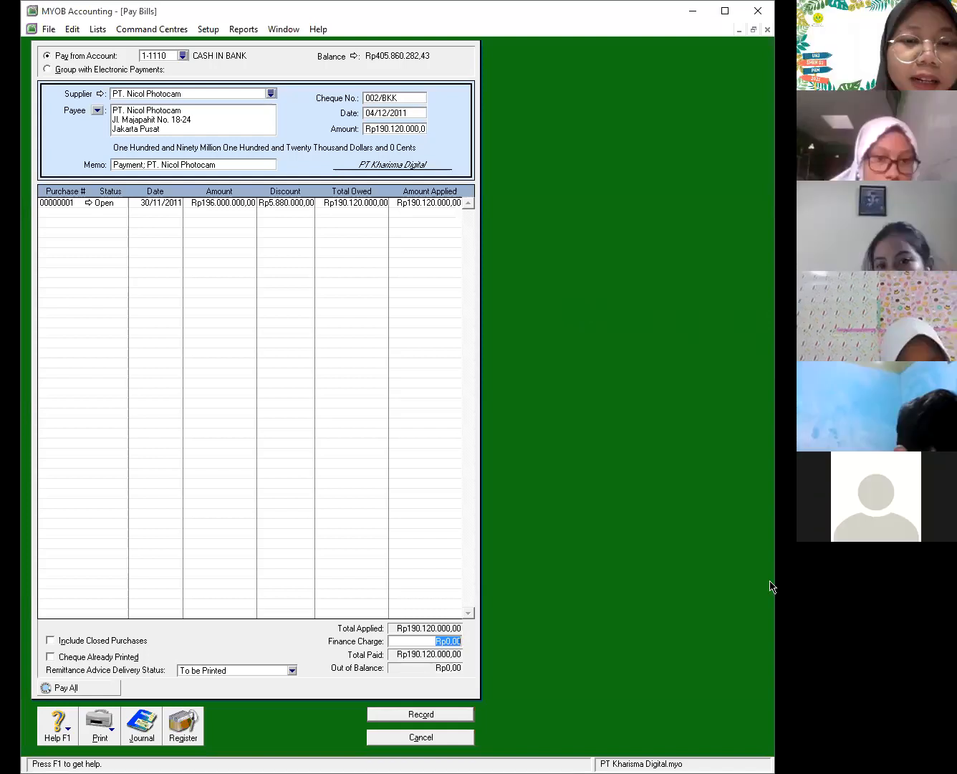
# Record the PT. Nicol Photocam bill payment, accept the prompt and close the payment form
pyautogui.click(445, 709)
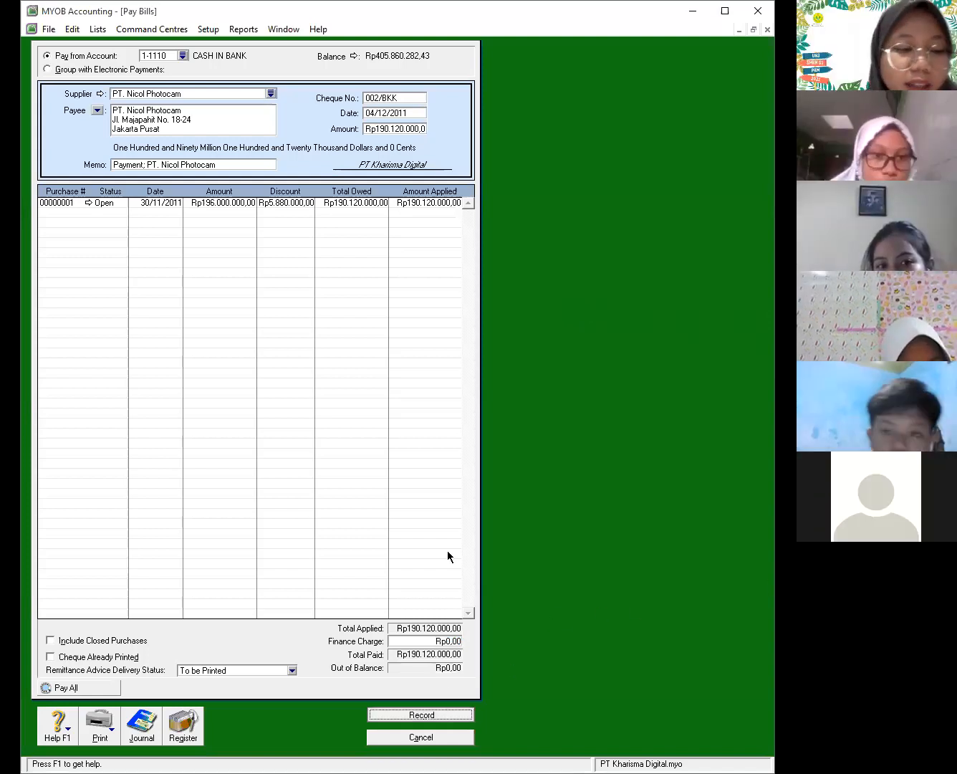
pyautogui.click(411, 489)
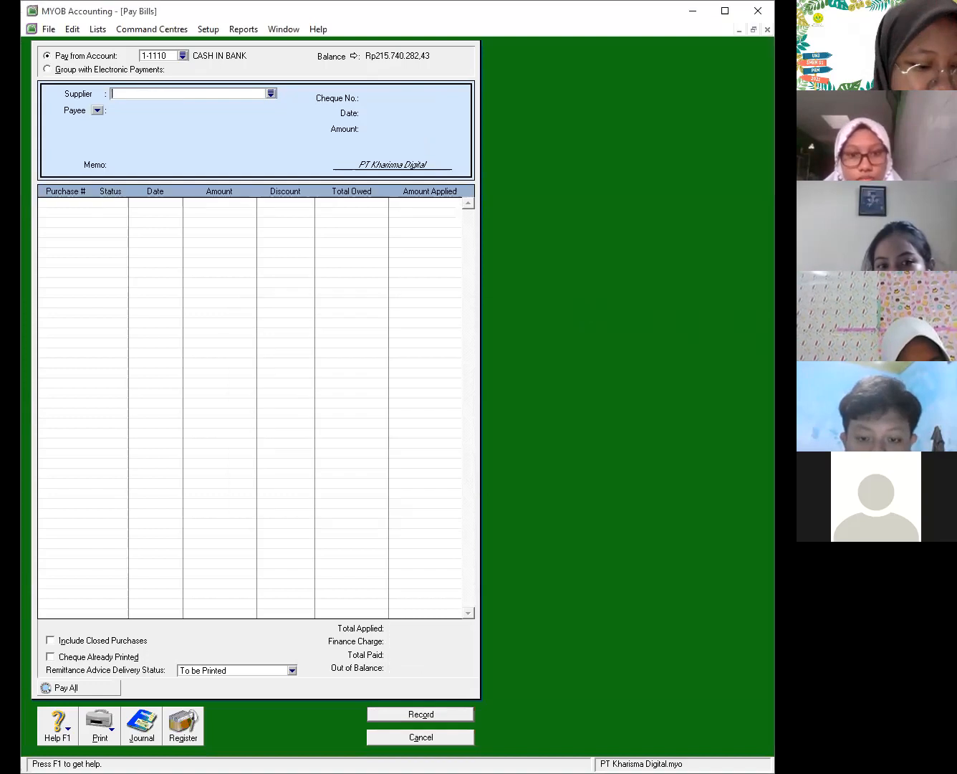
pyautogui.click(442, 739)
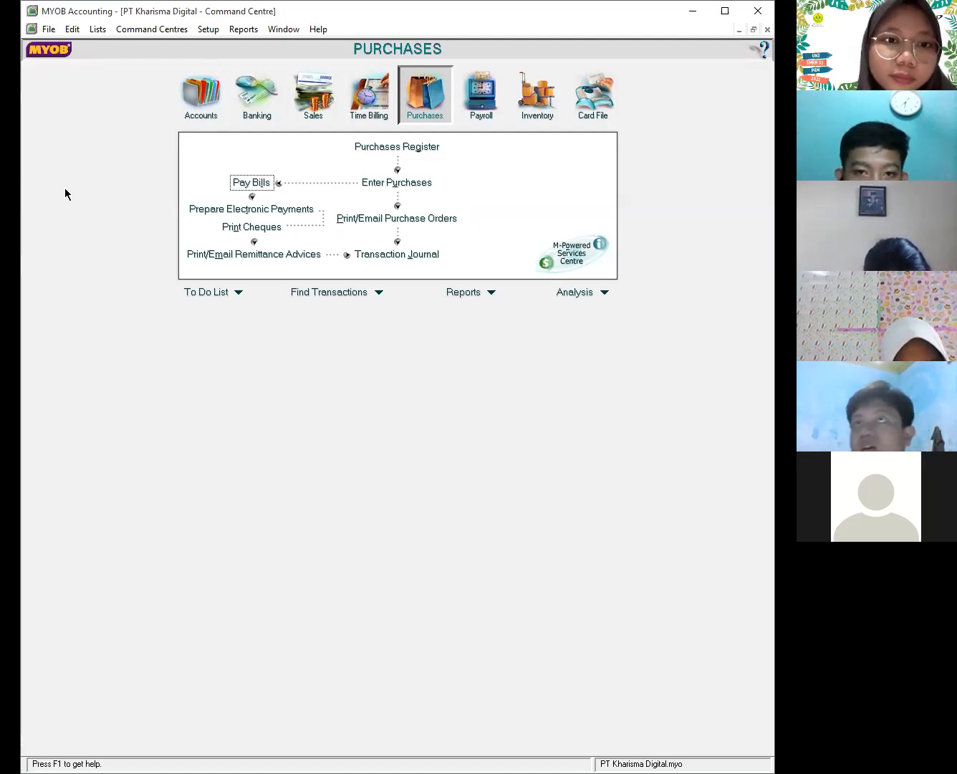
# Start a Spend Money transaction from the banking area, paid from account 1-1110 CASH IN BANK
pyautogui.click(258, 92)
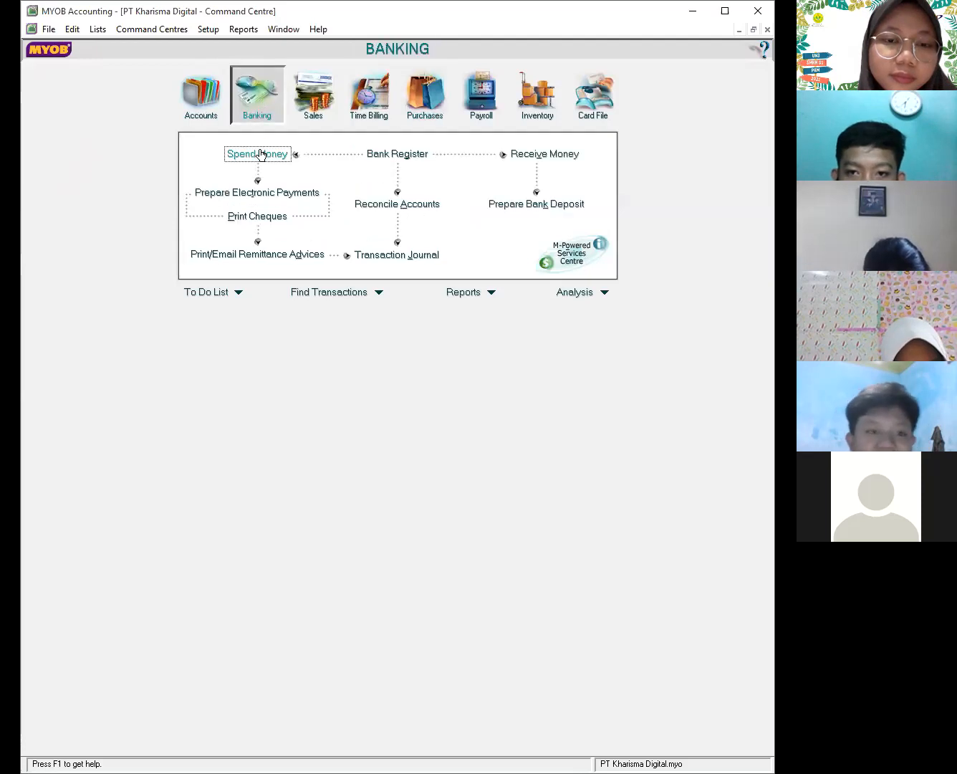
pyautogui.click(263, 157)
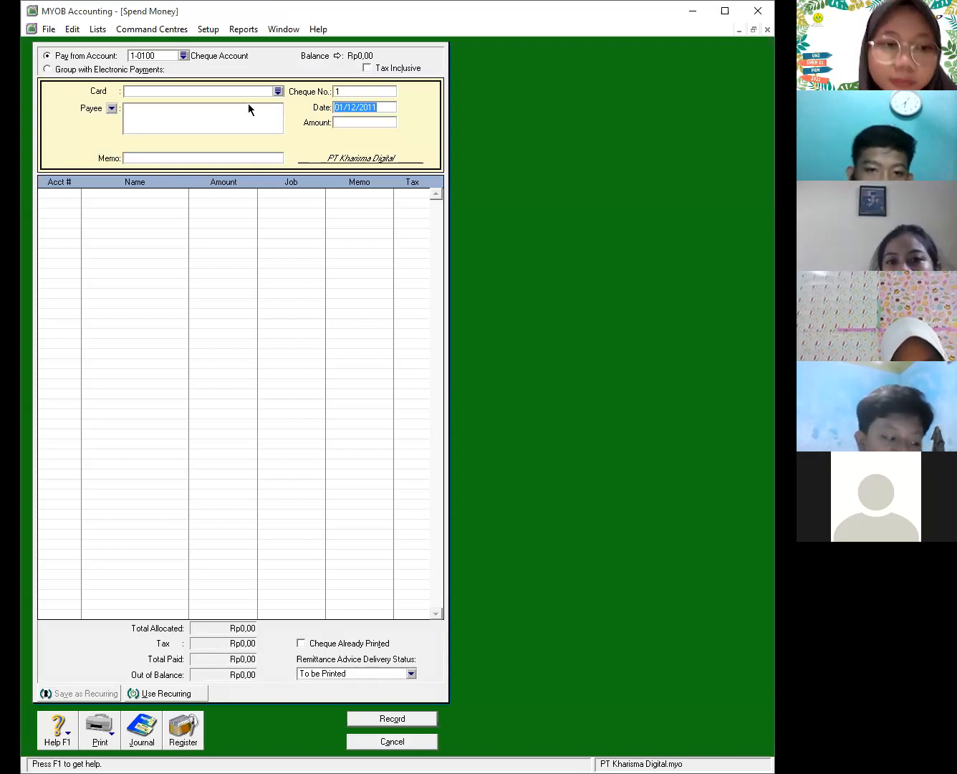
pyautogui.click(180, 54)
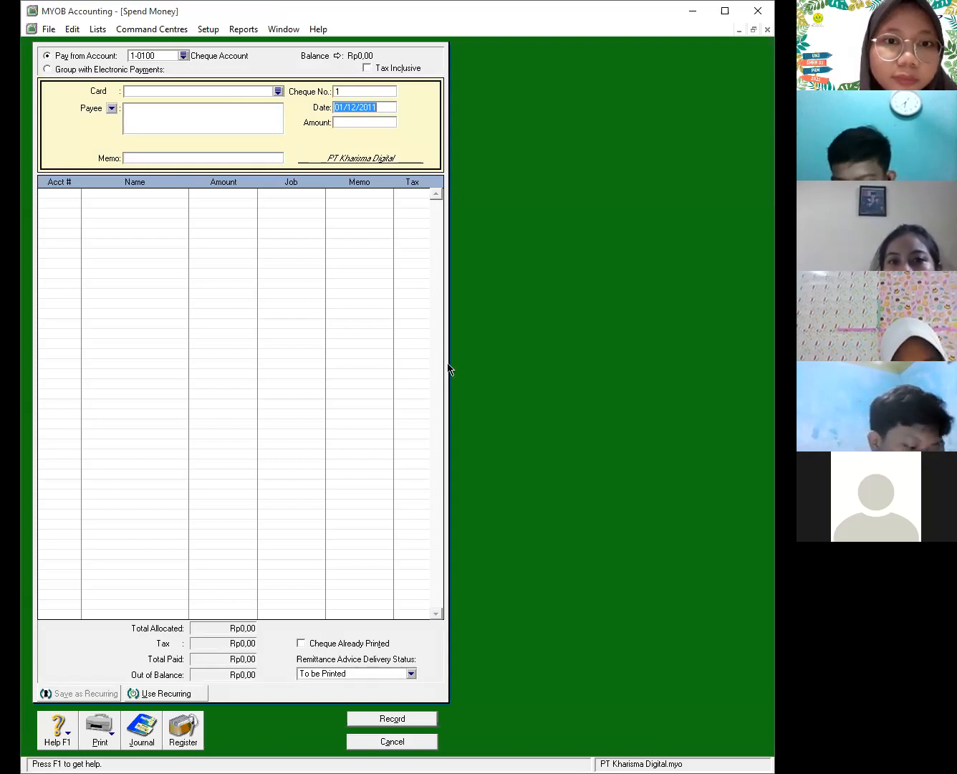
pyautogui.click(410, 378)
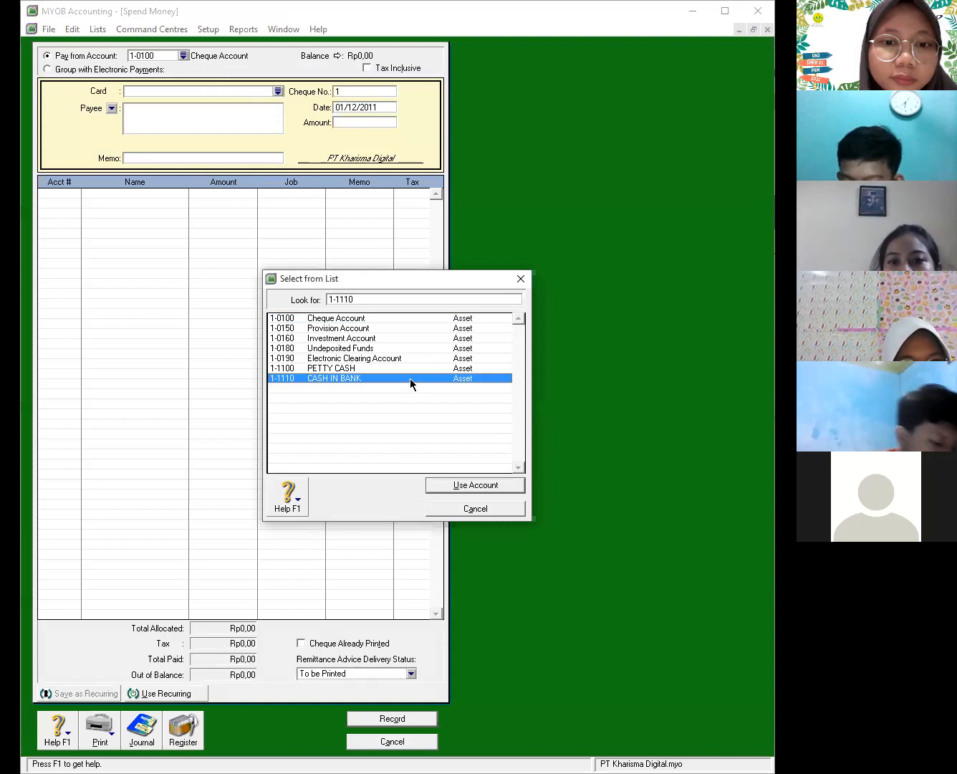
pyautogui.click(467, 485)
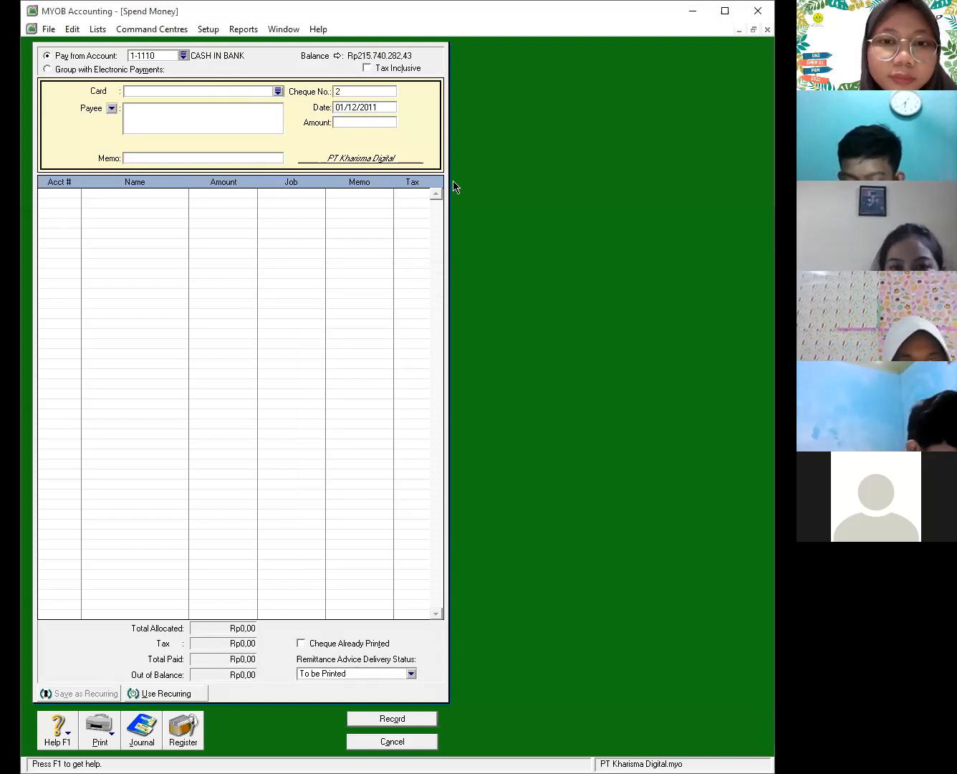
# Set the Spend Money transaction's cheque number to 003/BKK and its date to 05/12/2011
pyautogui.click(387, 90)
pyautogui.doubleClick(388, 90)
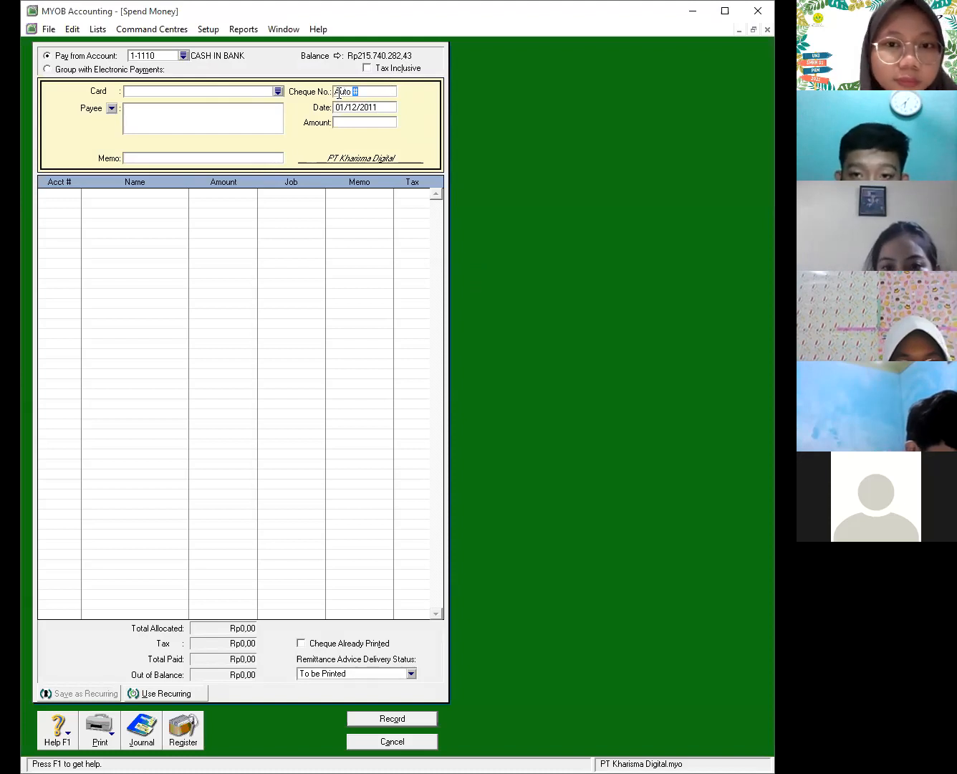
pyautogui.moveTo(360, 92); pyautogui.dragTo(321, 94)
pyautogui.write('003/B')
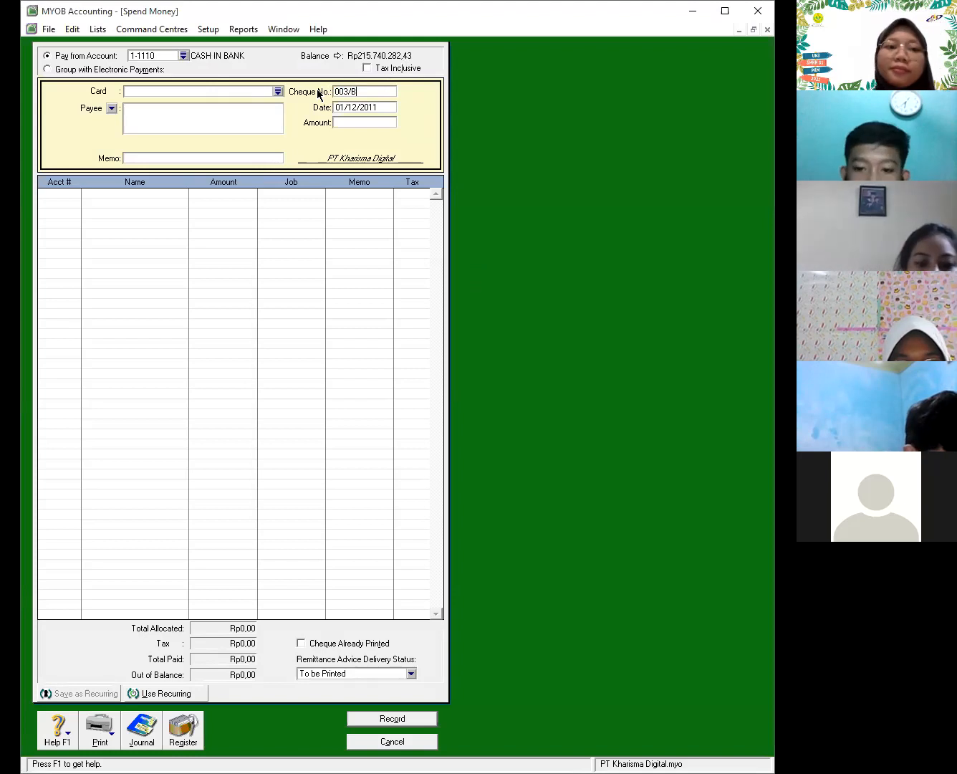
pyautogui.write('KK')
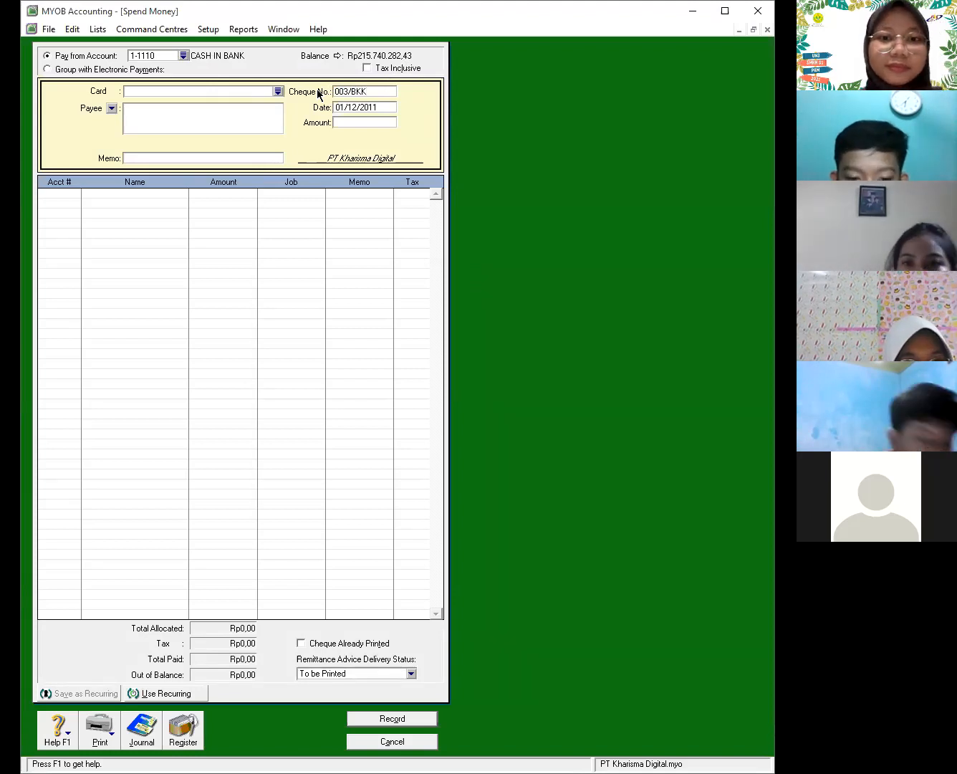
pyautogui.click(392, 108)
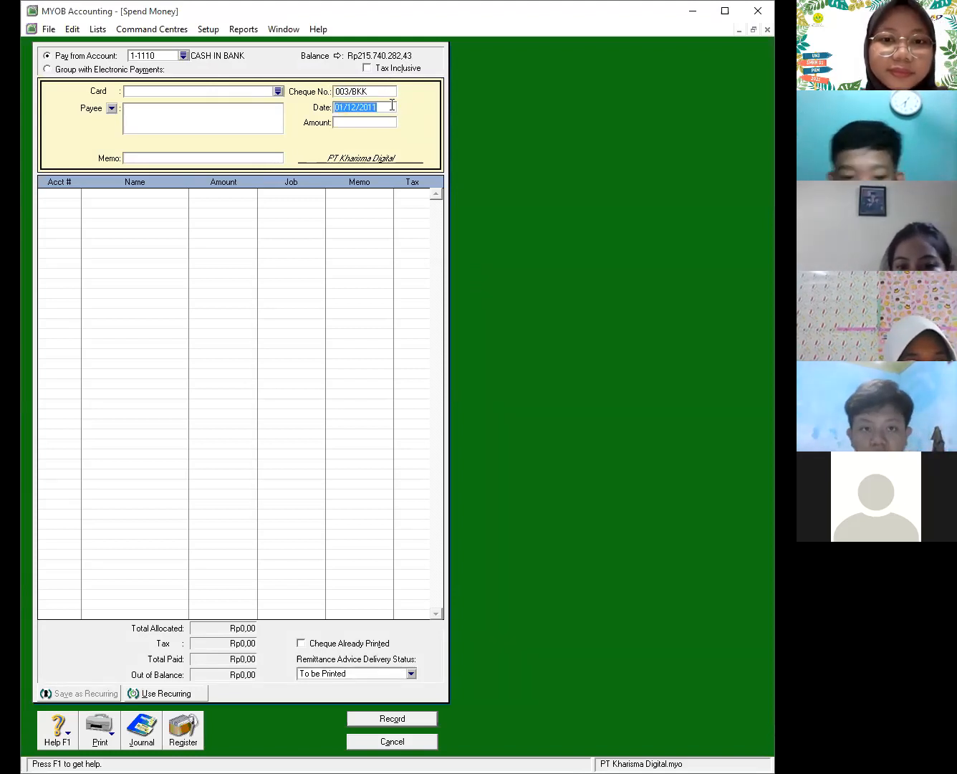
pyautogui.write('05/')
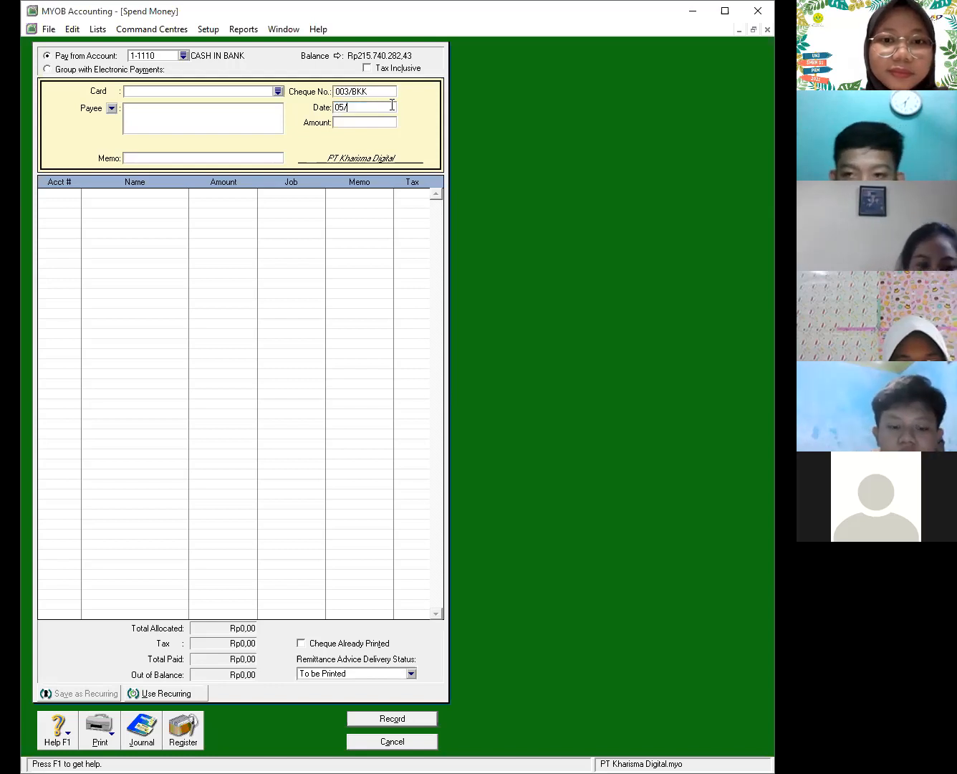
pyautogui.write('12/2011')
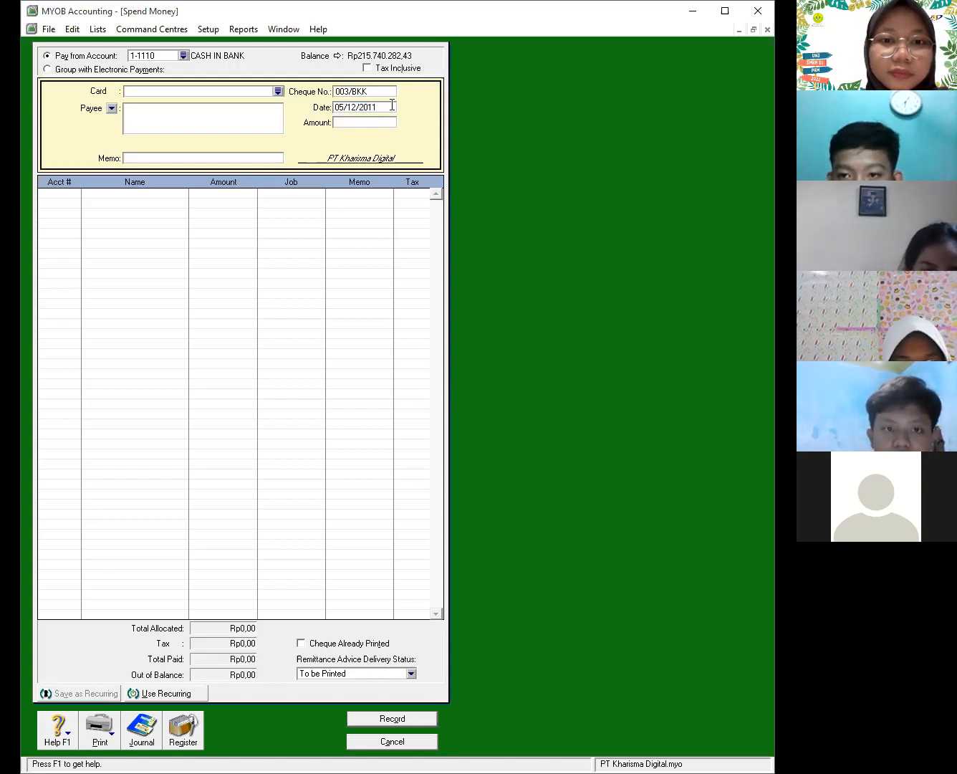
# Enter 500000 as the amount spent and "Piutang Karyawan" as the transaction's memo
pyautogui.press('Tab')
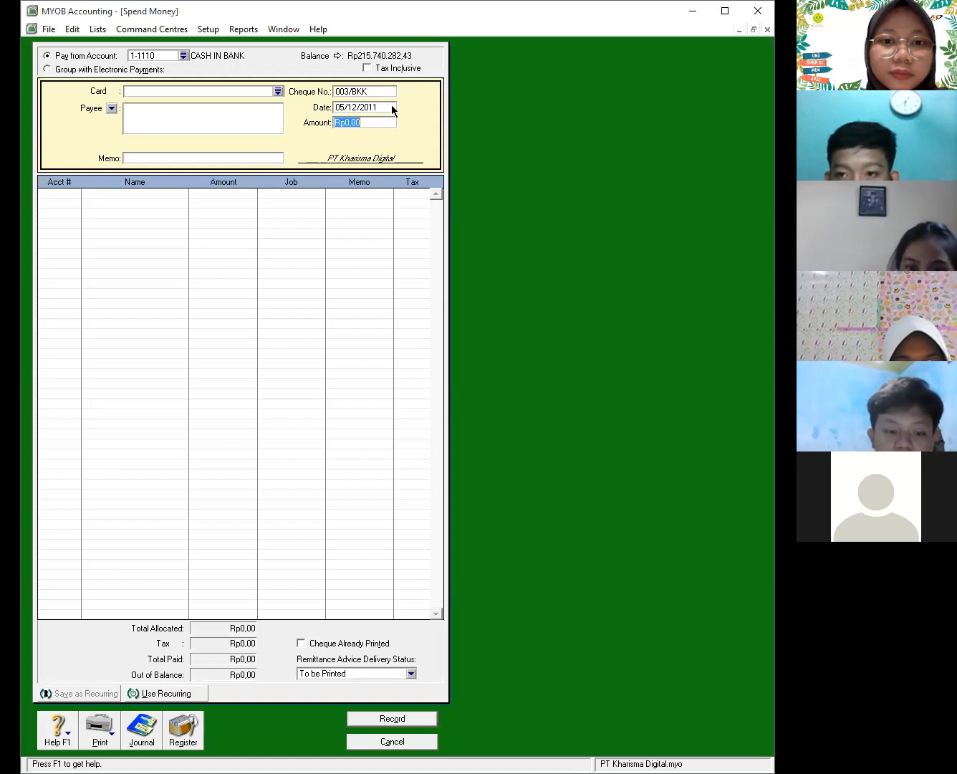
pyautogui.write('500000')
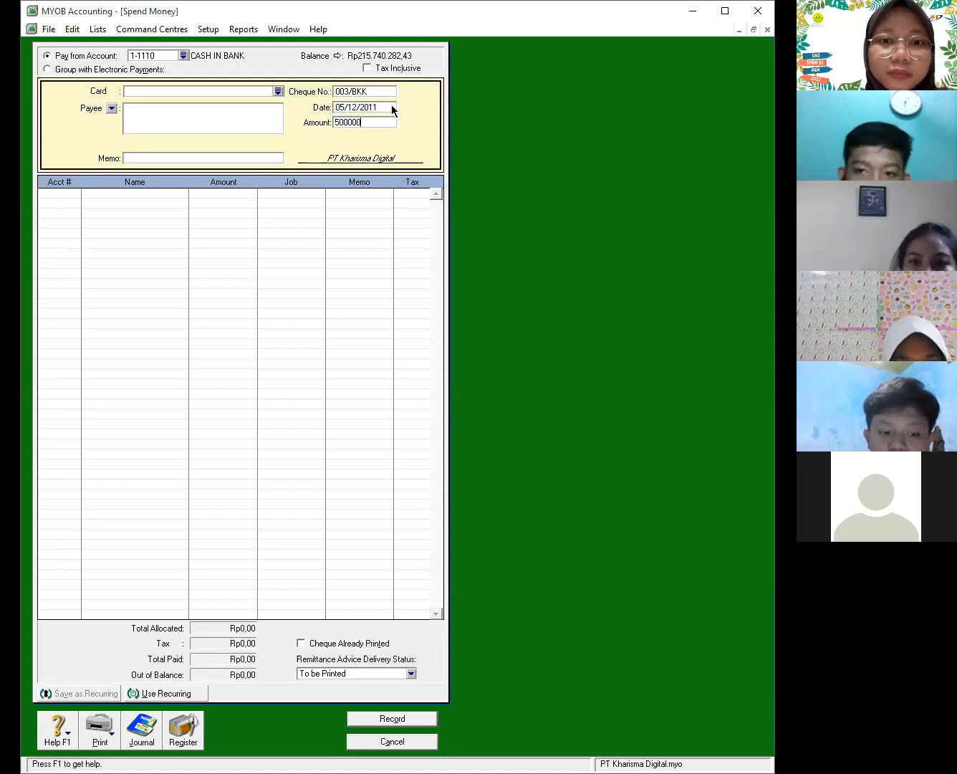
pyautogui.press('Tab')
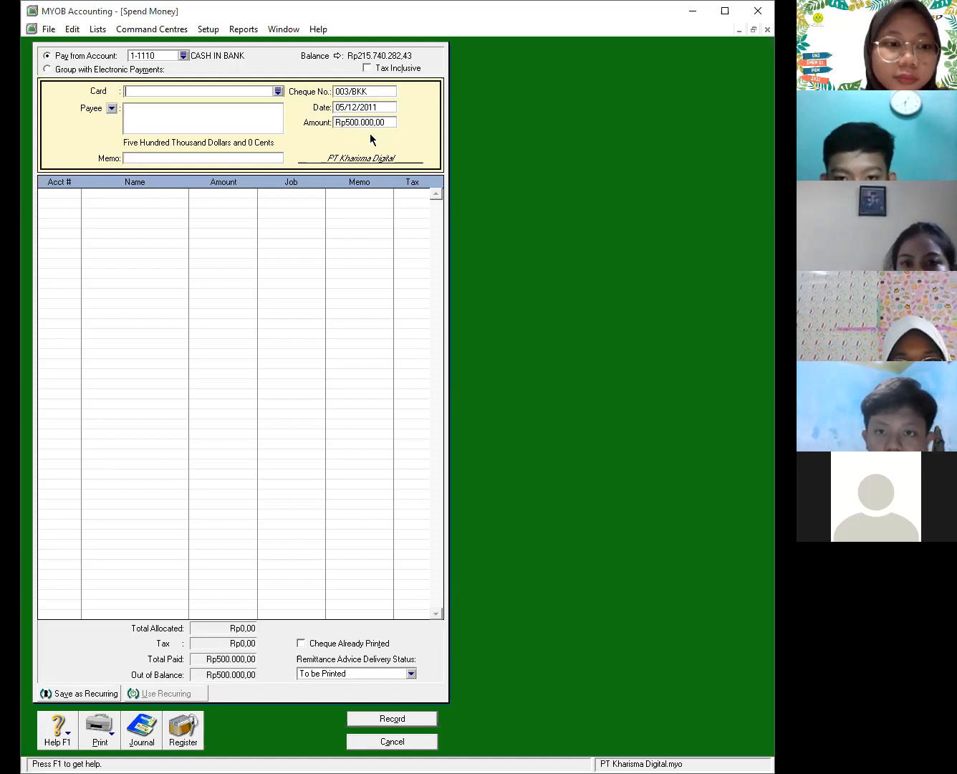
pyautogui.click(270, 160)
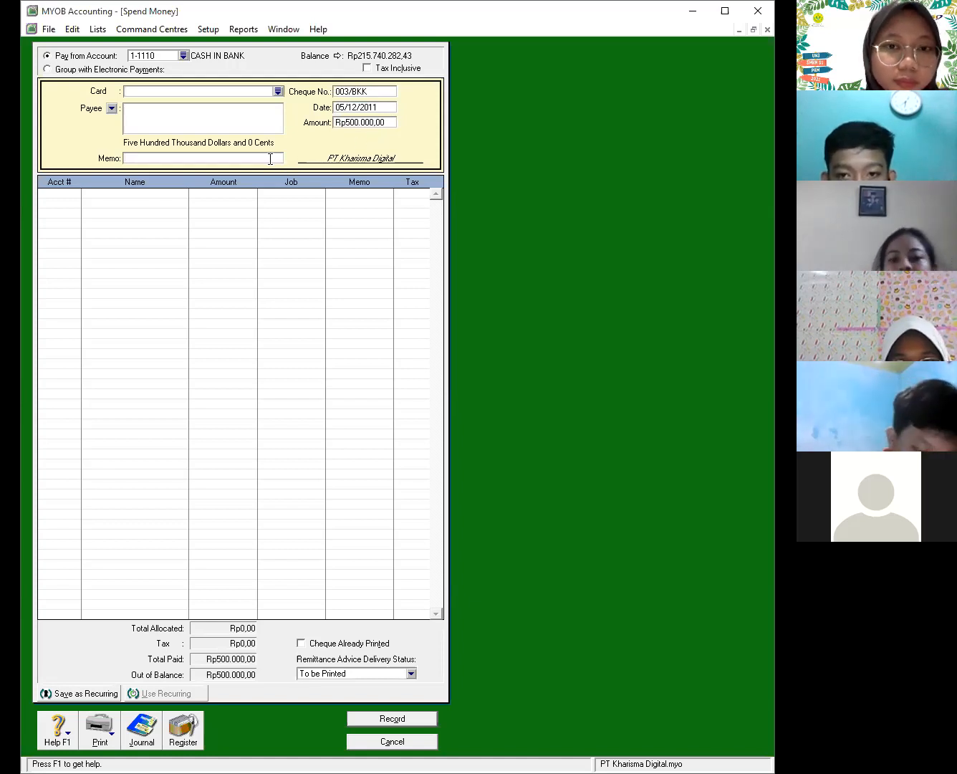
pyautogui.write('Piutang Karyawan')
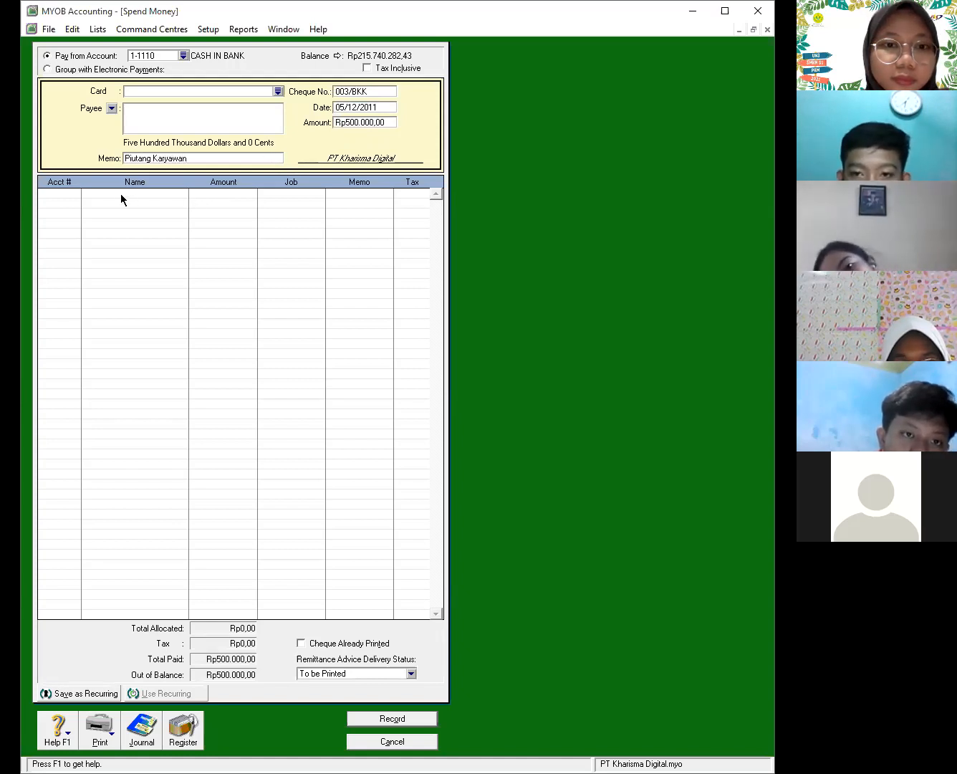
# Allocate the Spend Money transaction's 500000 amount to account 1-1150 EMPLOYEE RECEIVABLE on the first line
pyautogui.click(76, 194)
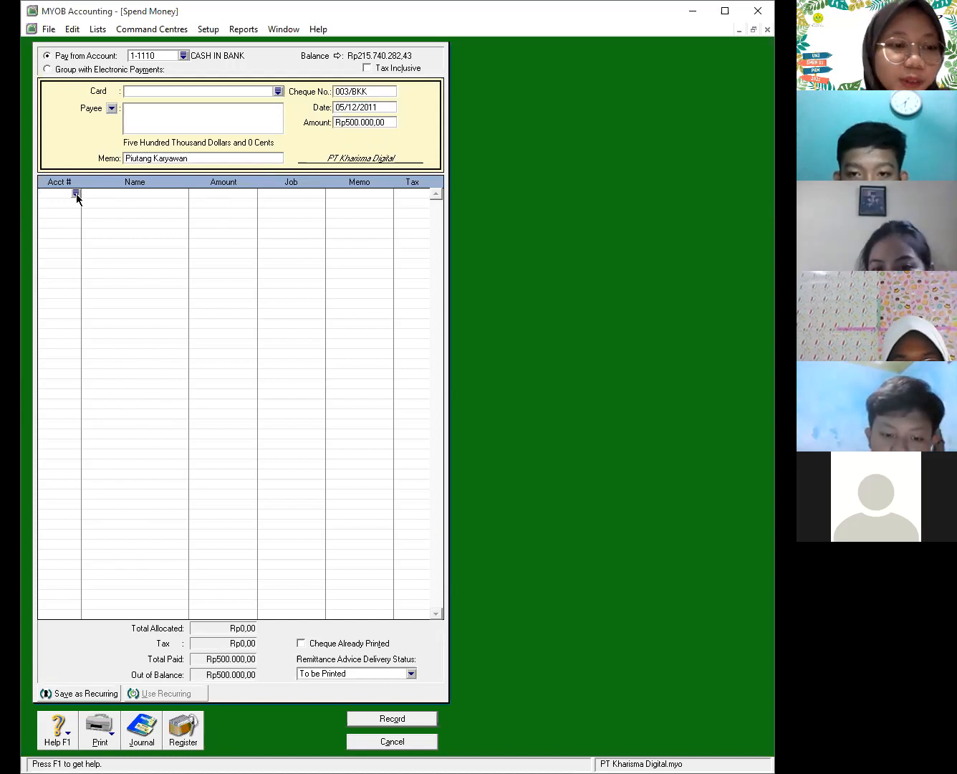
pyautogui.write('6')
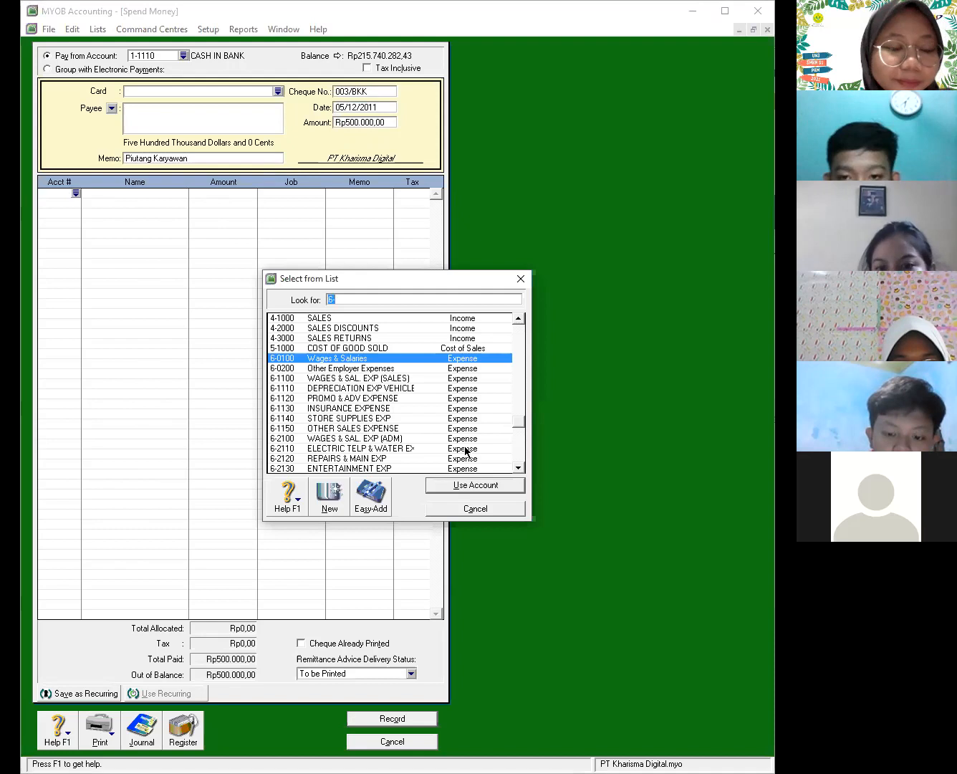
pyautogui.scroll(-1, 464, 429)
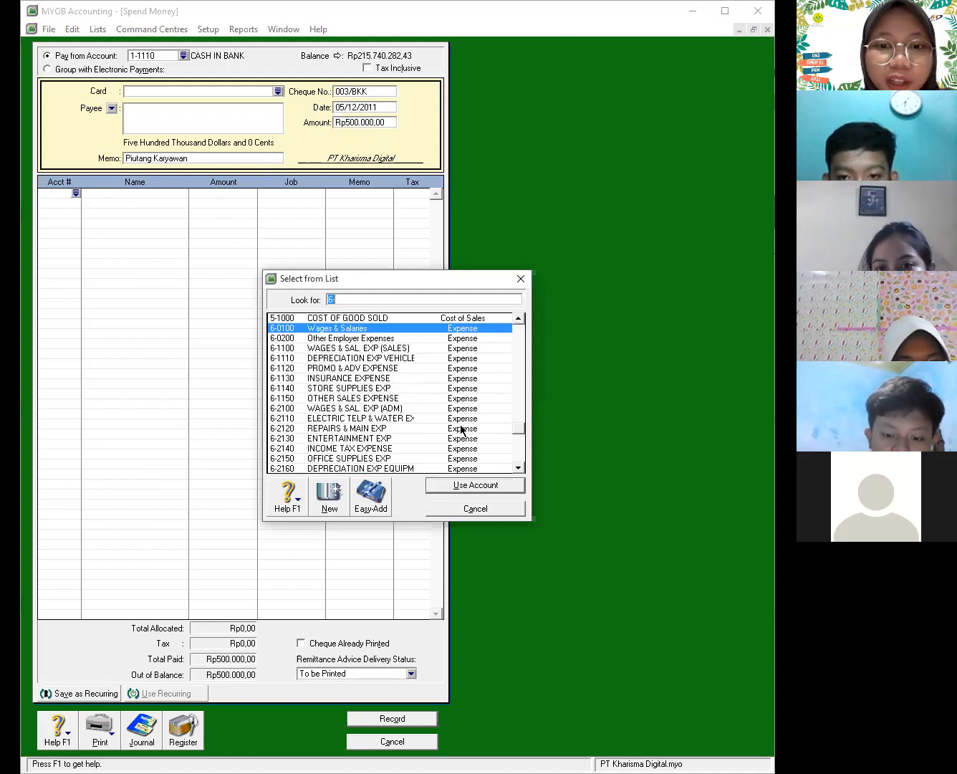
pyautogui.scroll(3, 462, 430)
pyautogui.scroll(13, 462, 430)
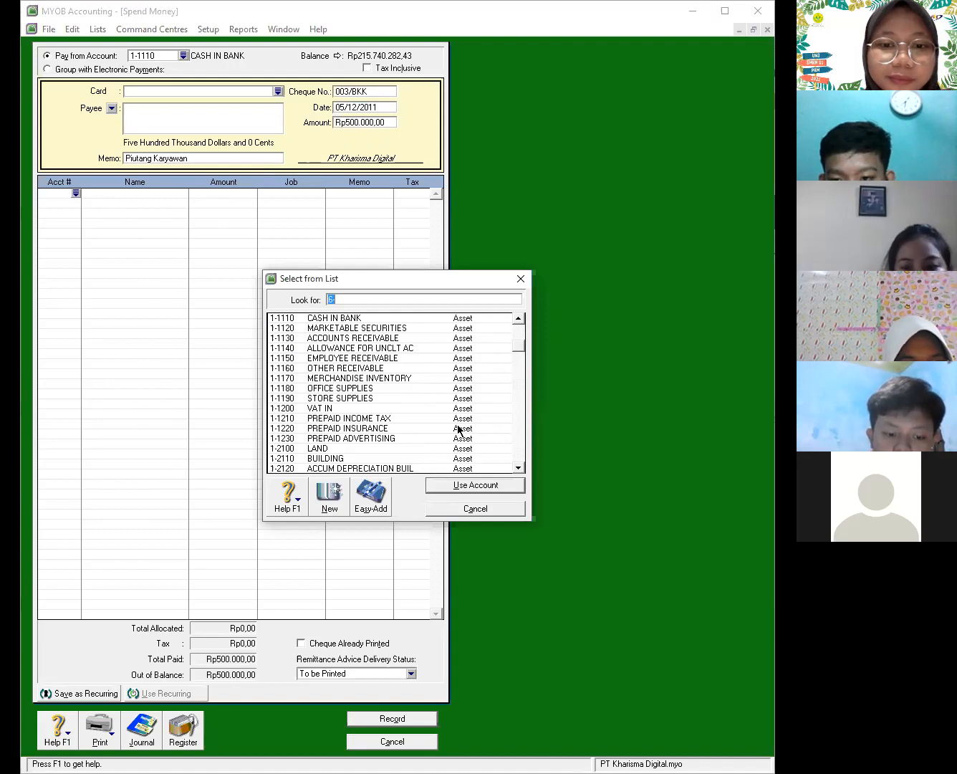
pyautogui.click(400, 356)
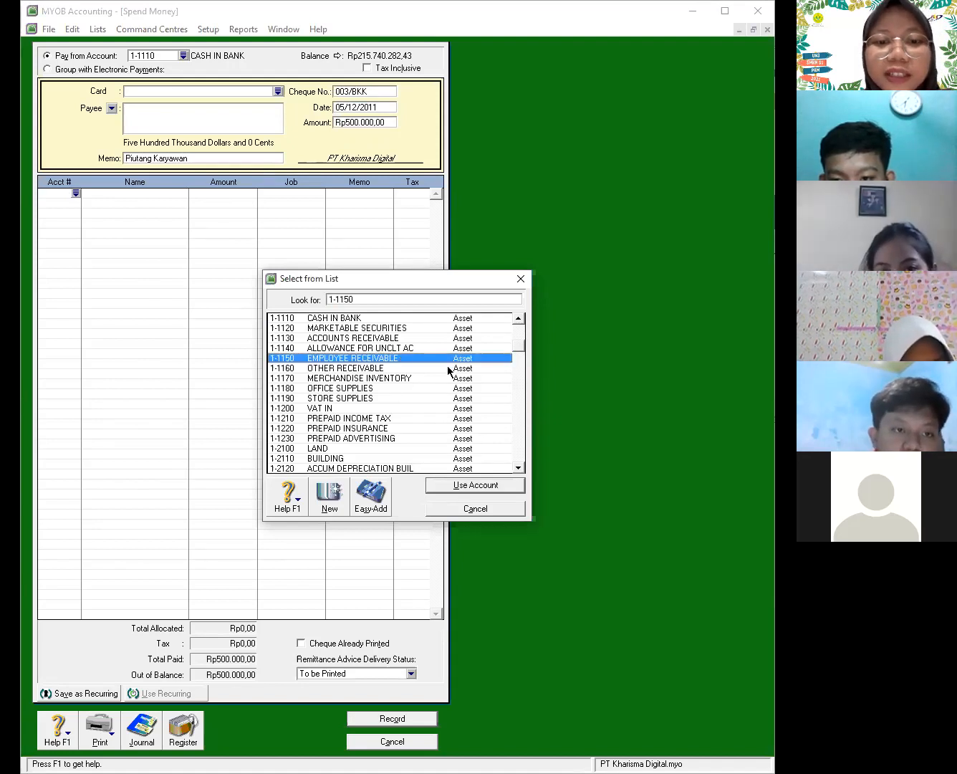
pyautogui.click(496, 487)
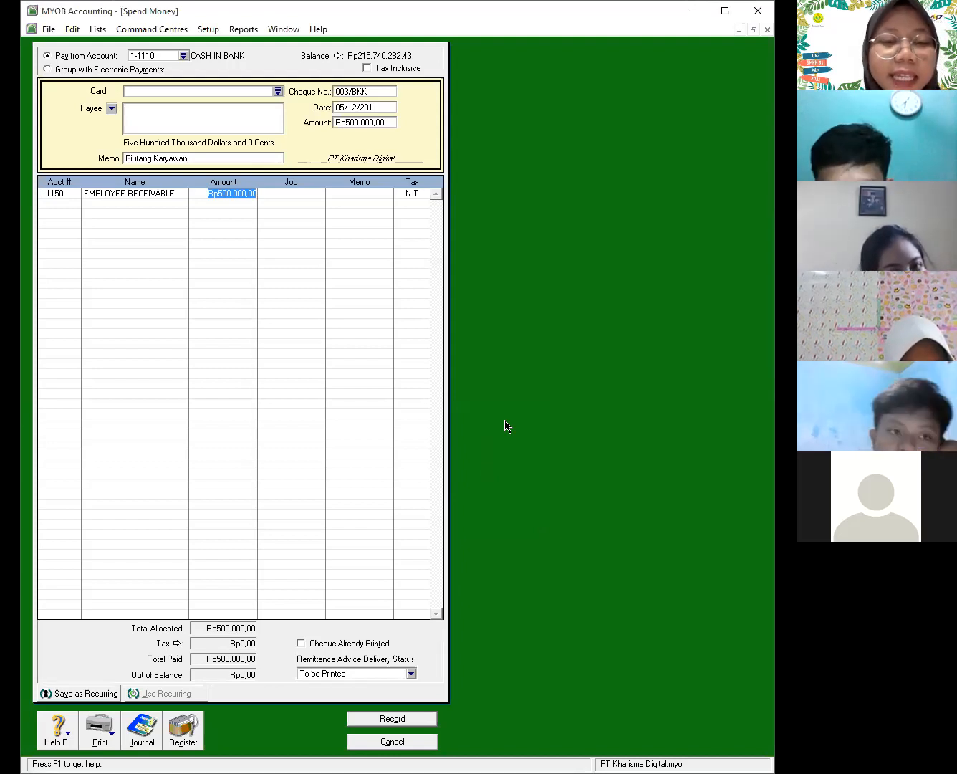
pyautogui.press('Return')
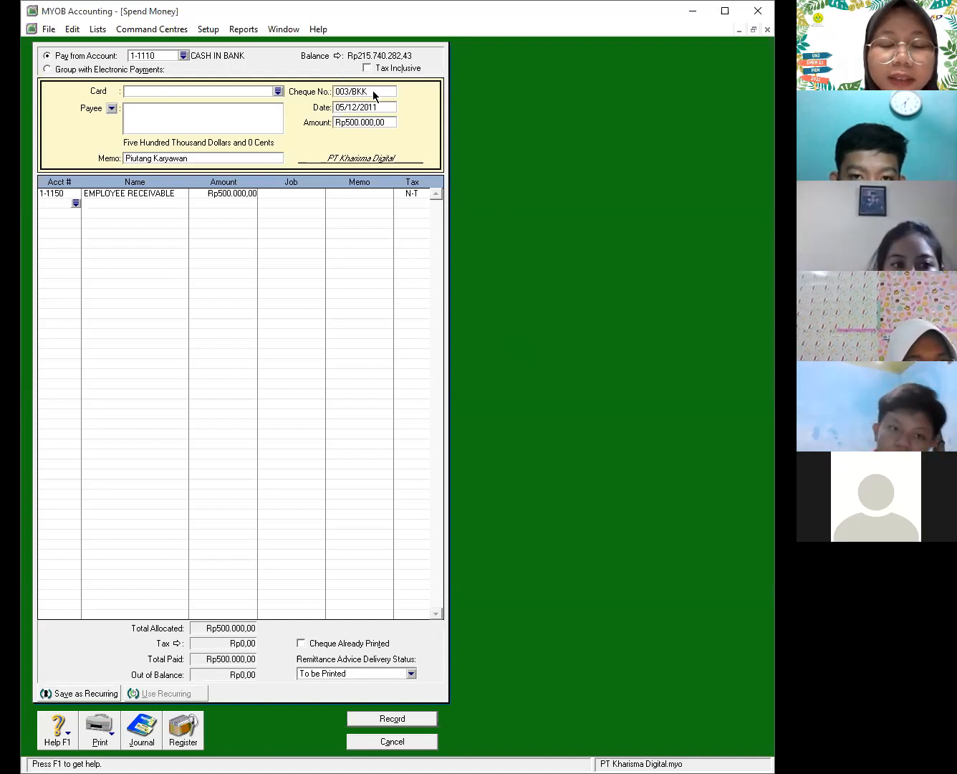
# Create a new card from the Spend Money transaction's card list and set its card type to Employee
pyautogui.click(278, 92)
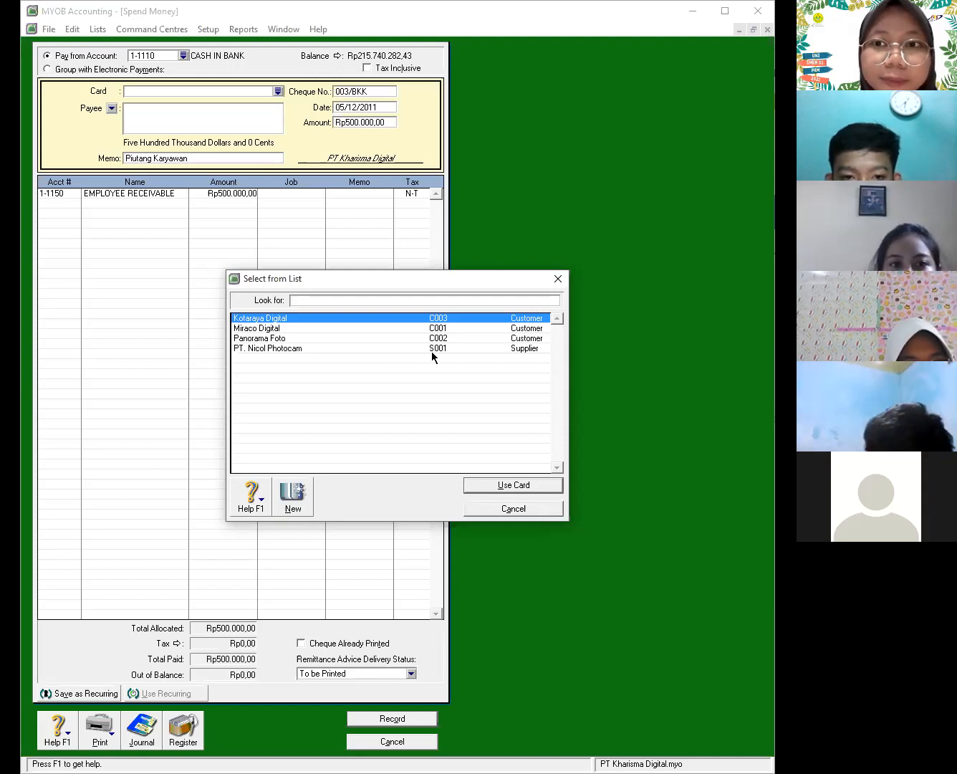
pyautogui.click(293, 493)
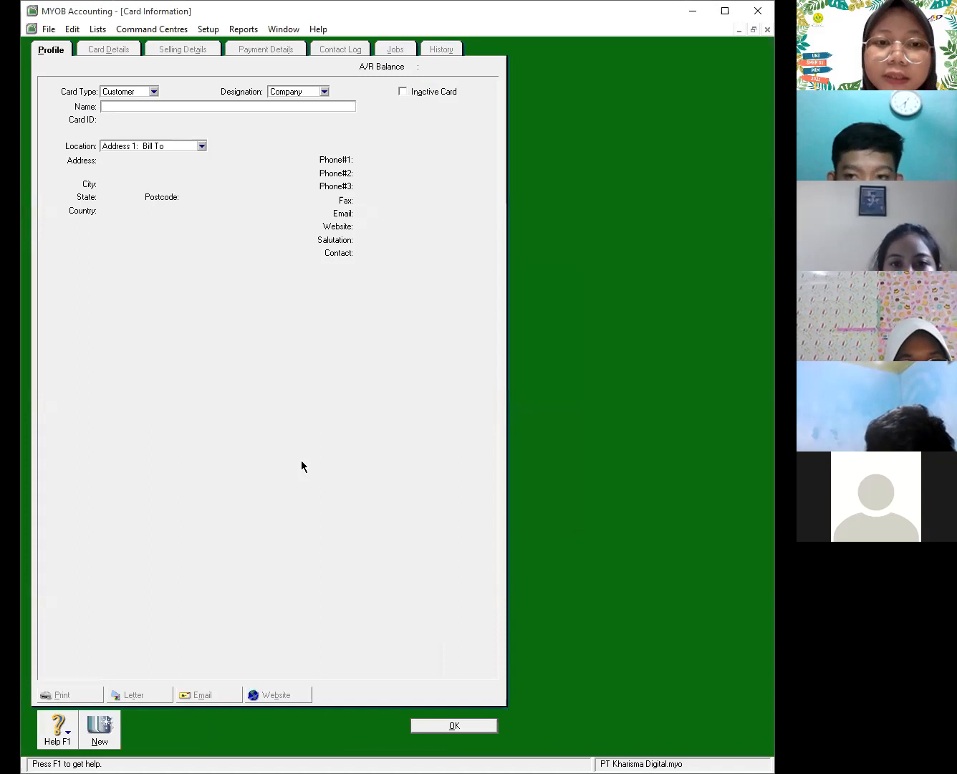
pyautogui.write('Empl')
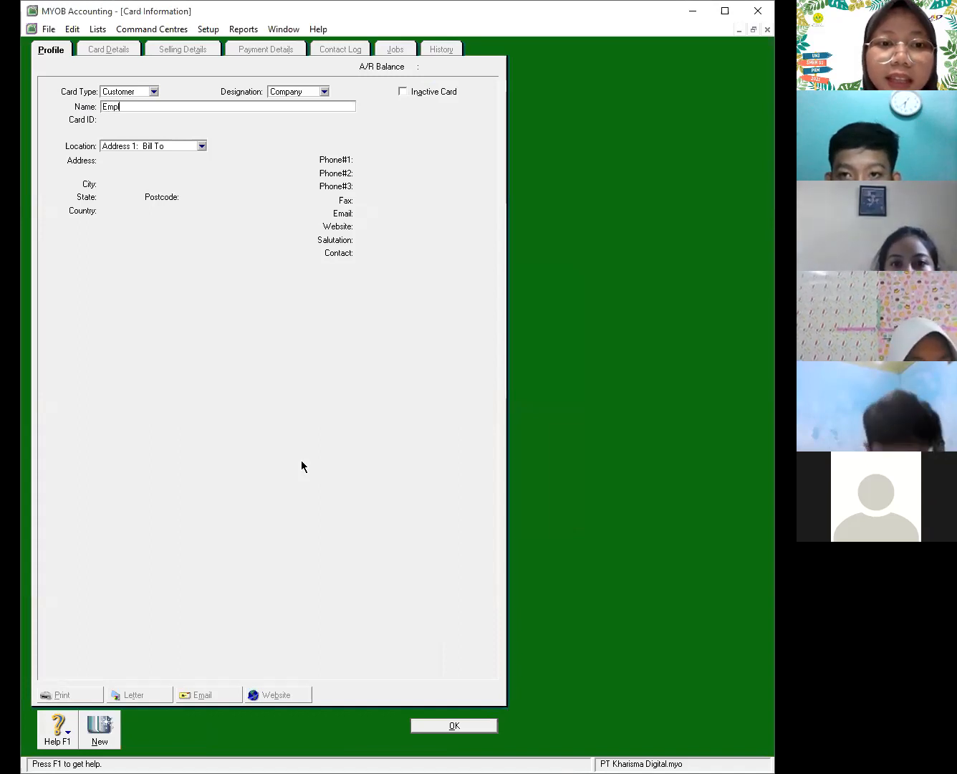
pyautogui.write('oyee')
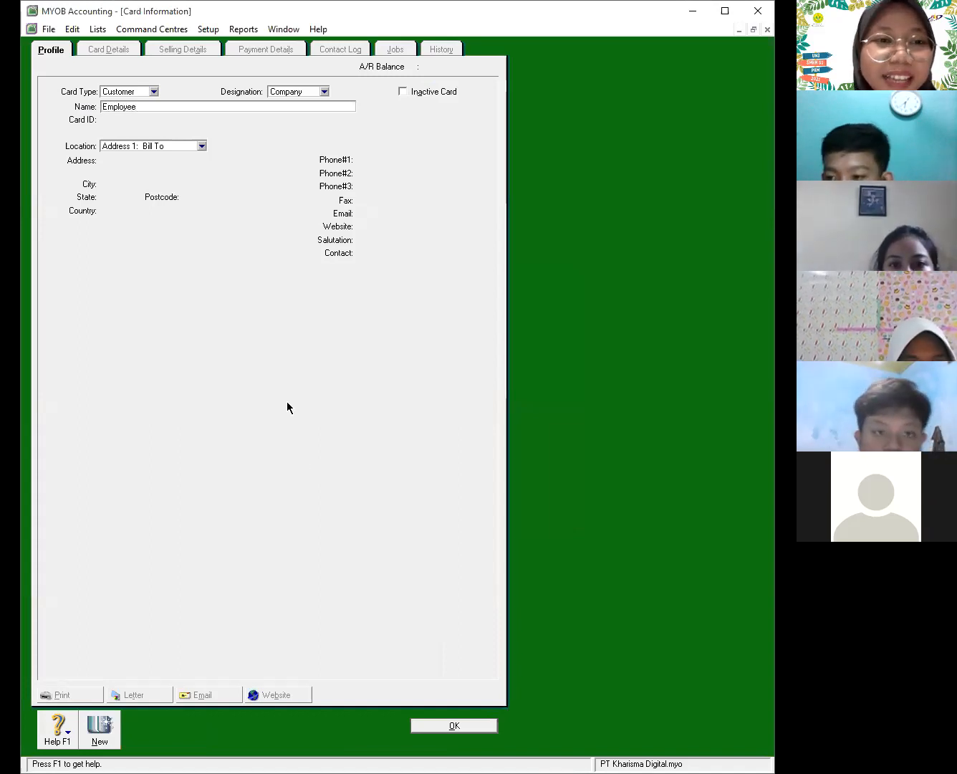
pyautogui.click(152, 93)
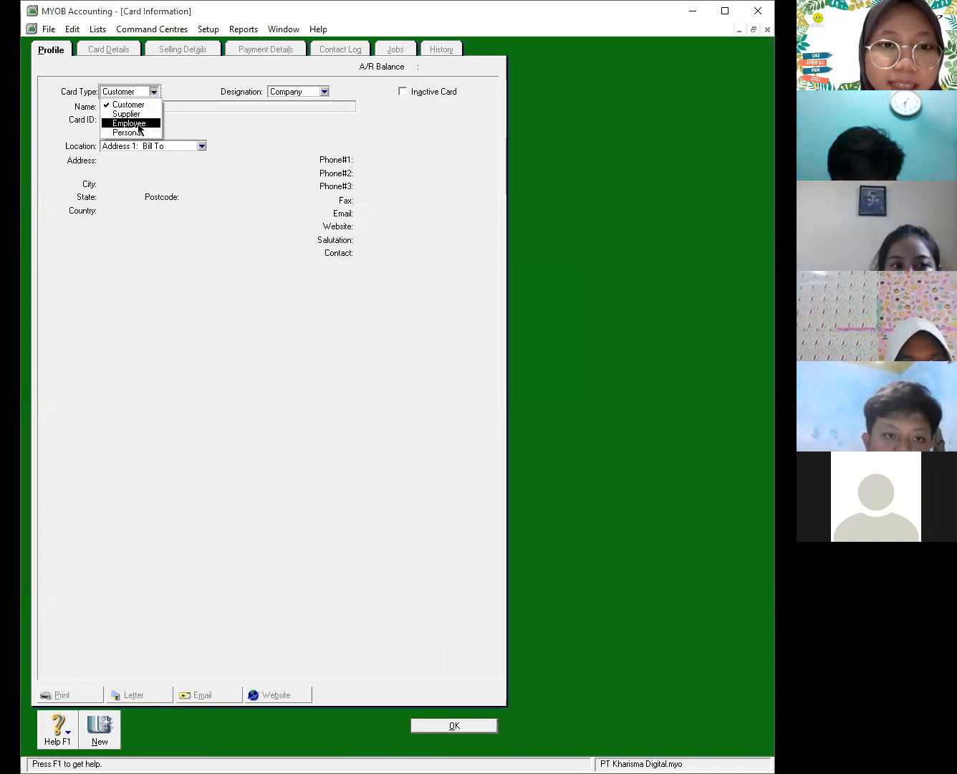
pyautogui.click(139, 125)
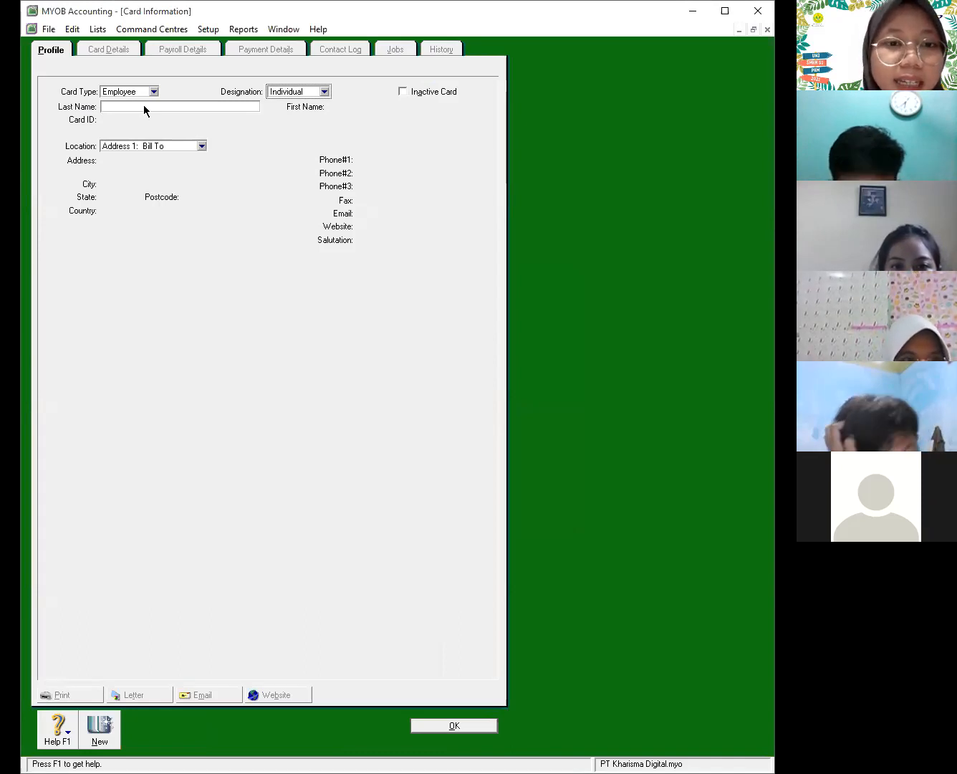
# Enter the employee's last name and card ID E1 on the new card and save it
pyautogui.click(144, 106)
pyautogui.write('Is')
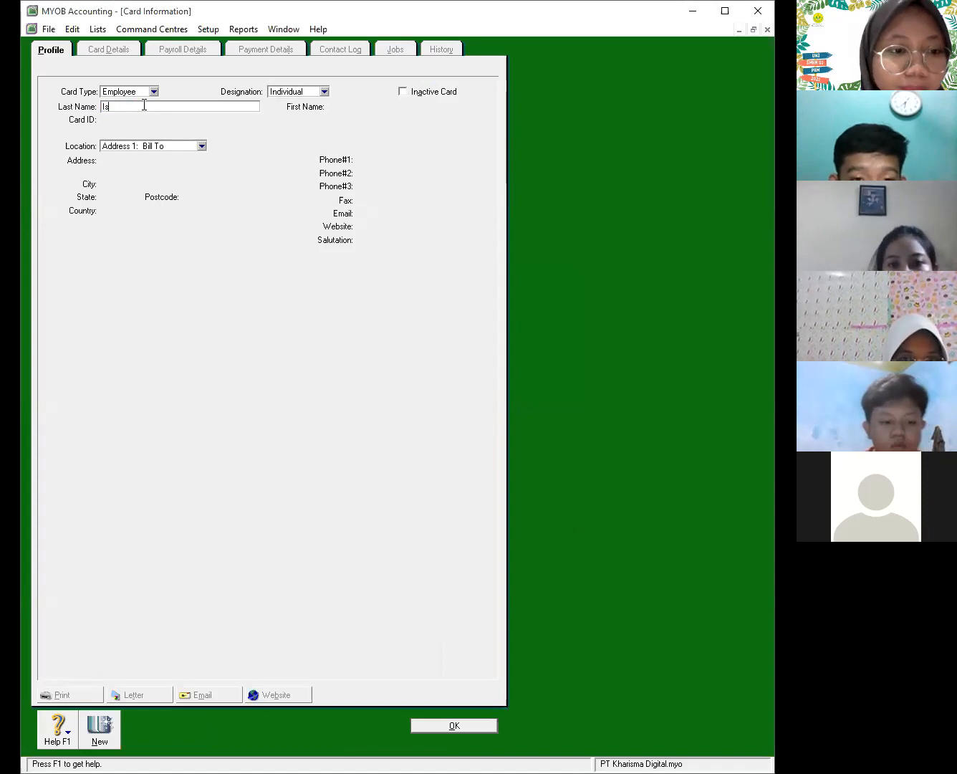
pyautogui.write('kandar')
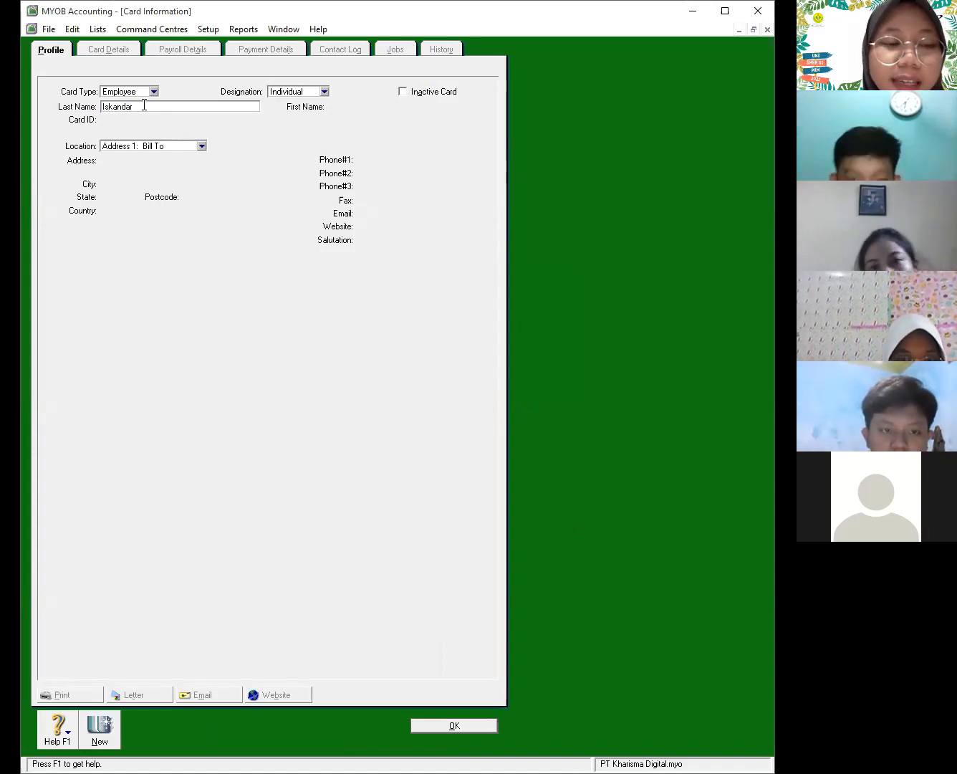
pyautogui.press('Tab')
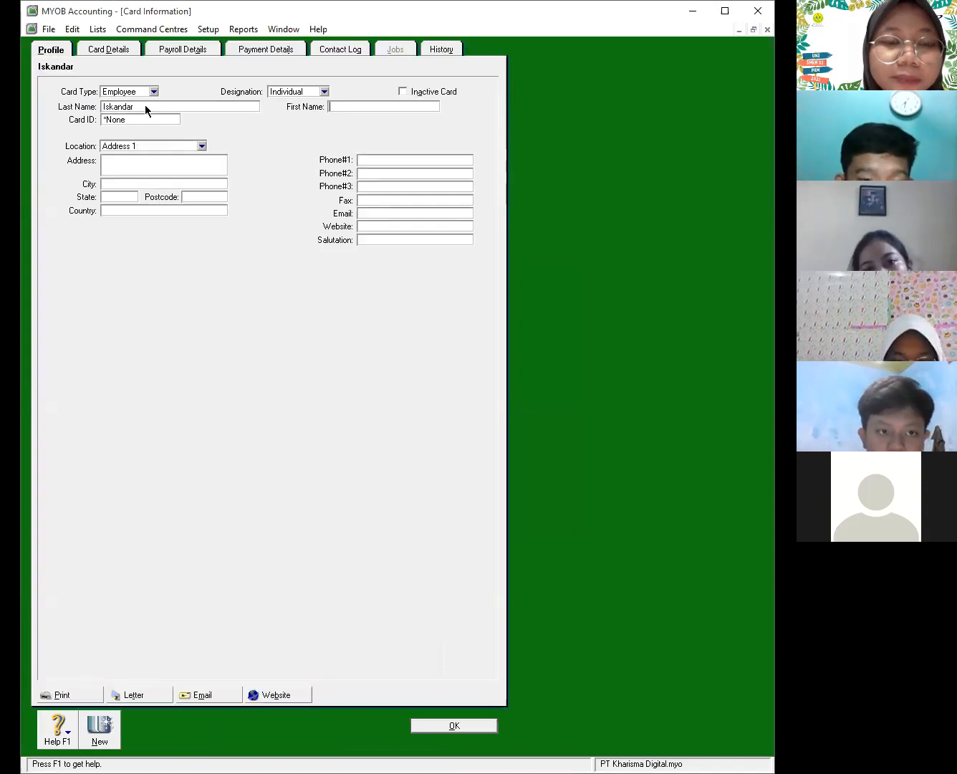
pyautogui.click(142, 119)
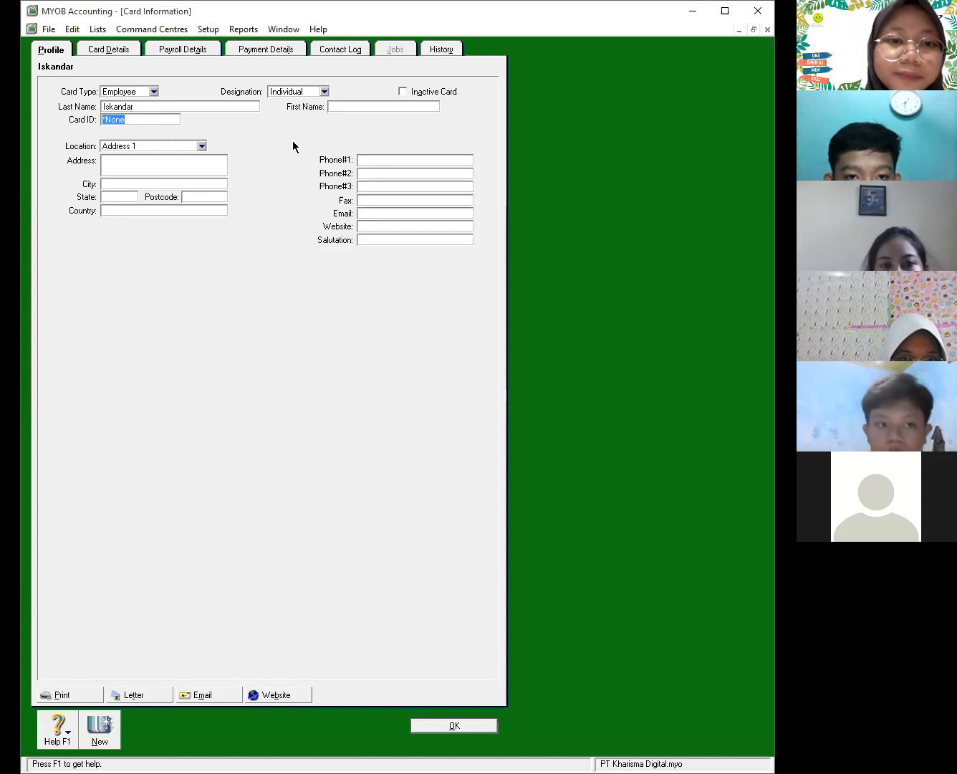
pyautogui.write('E1')
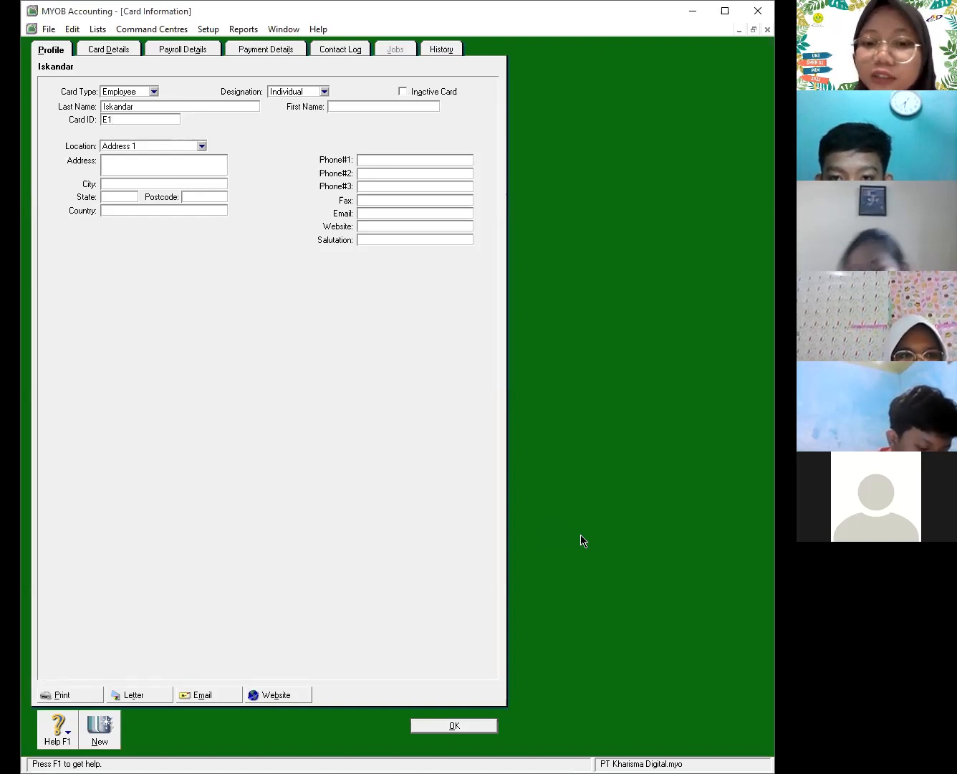
pyautogui.click(491, 727)
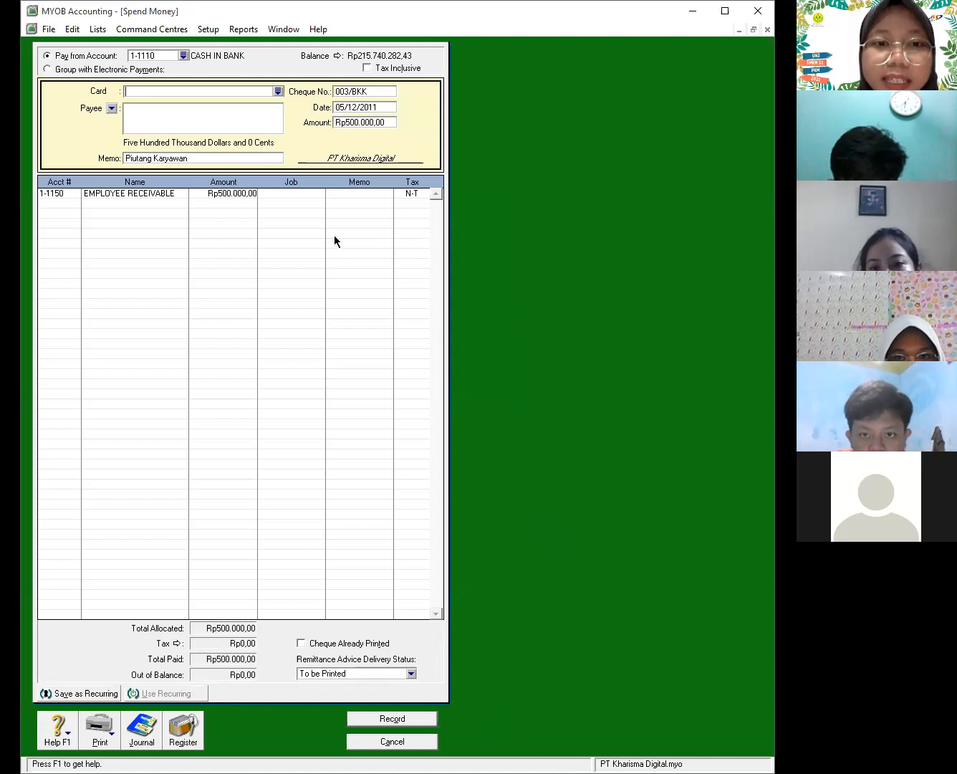
# Assign the new employee's card to the Spend Money transaction, record it and close the form
pyautogui.click(278, 91)
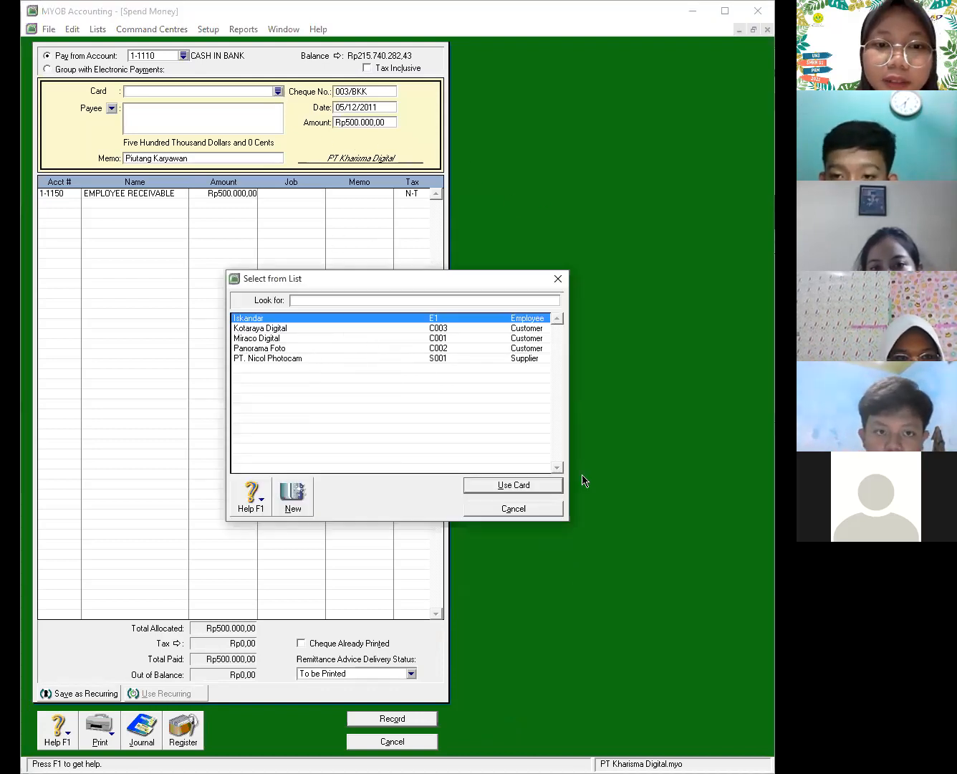
pyautogui.click(523, 485)
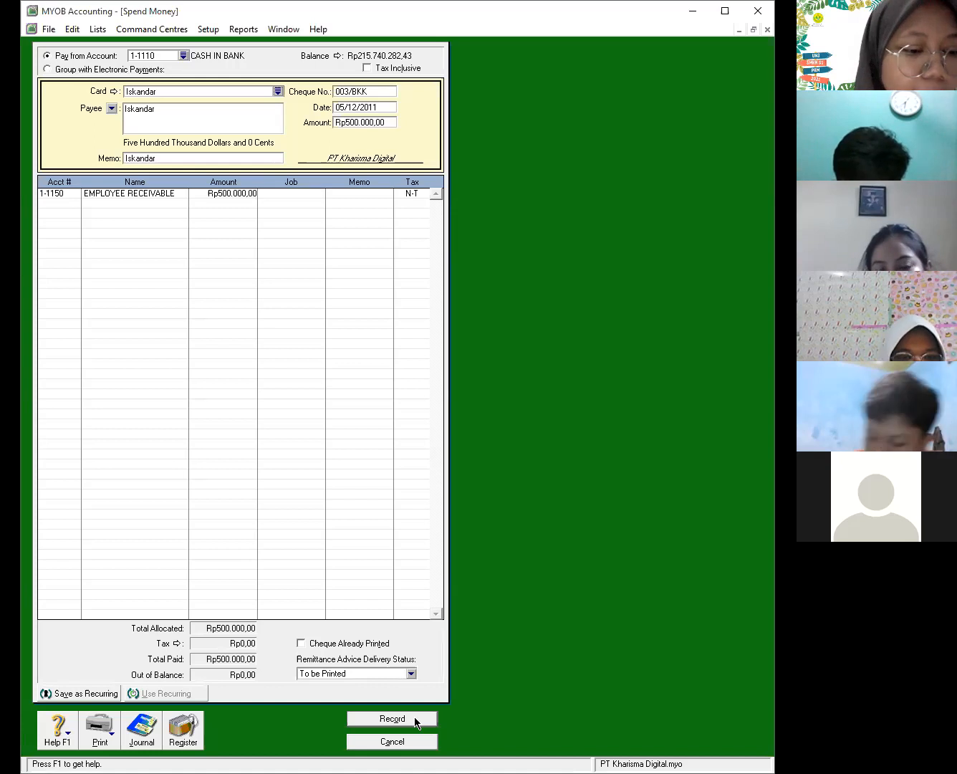
pyautogui.click(416, 720)
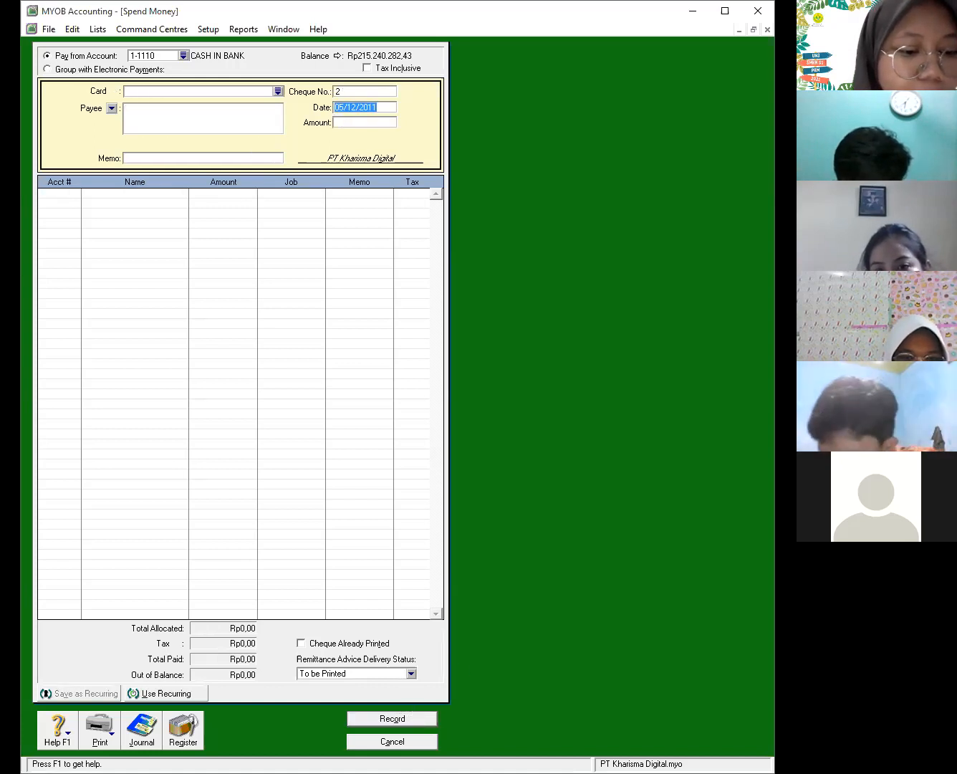
pyautogui.click(410, 742)
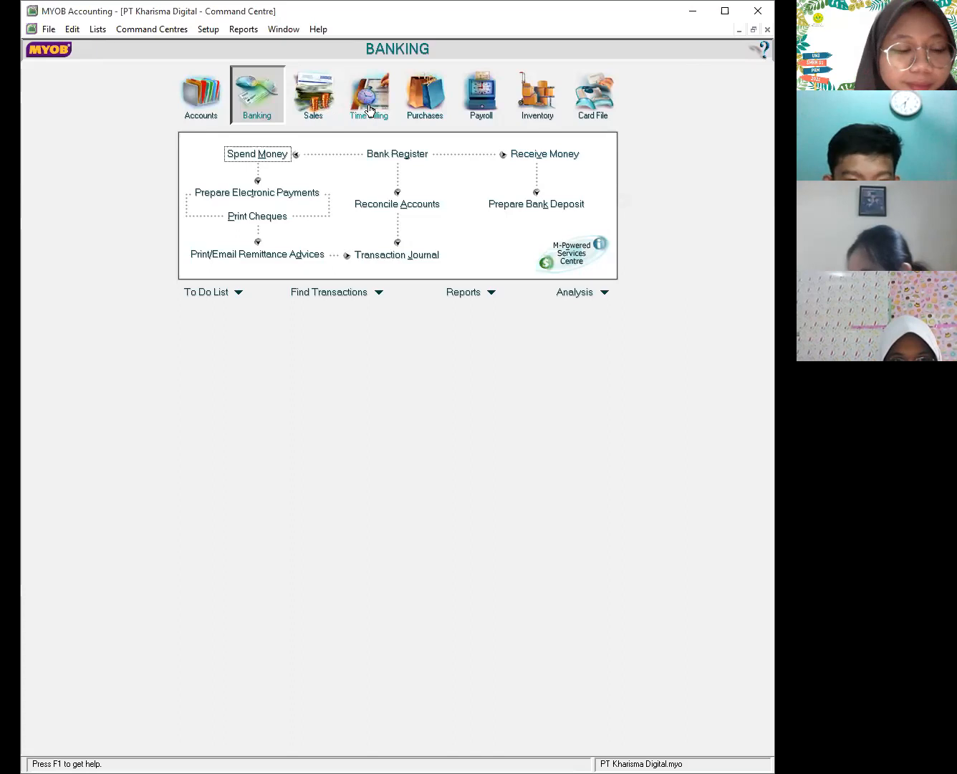
# Start a new purchase from supplier PT. Nicol Photocam with tax-inclusive pricing turned off
pyautogui.click(416, 111)
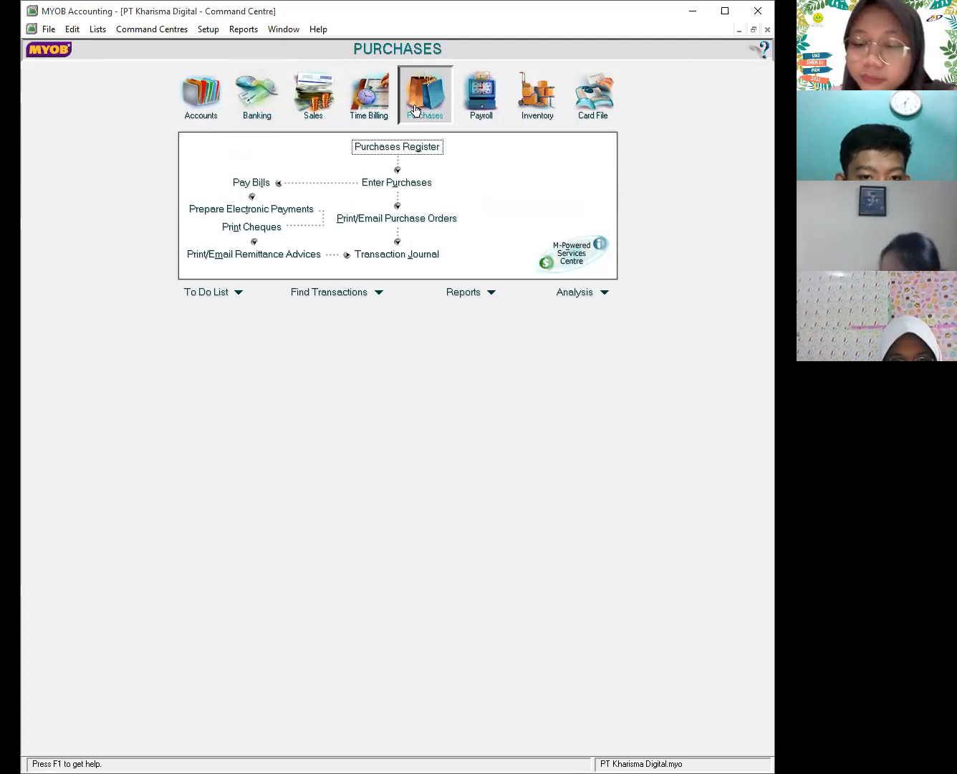
pyautogui.click(422, 183)
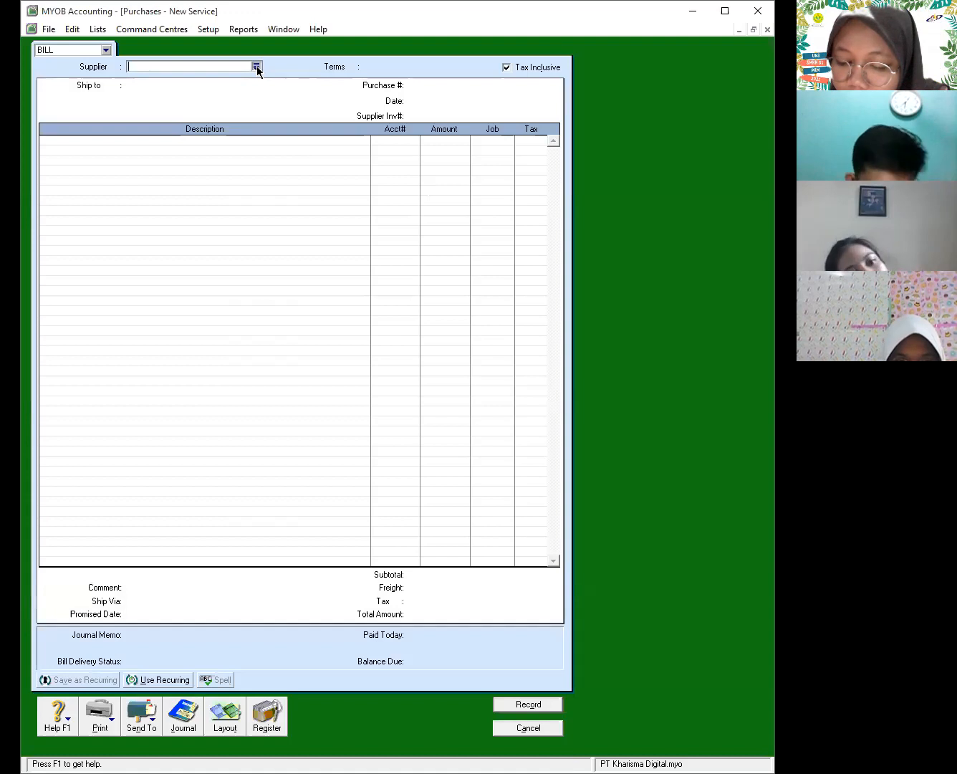
pyautogui.click(392, 350)
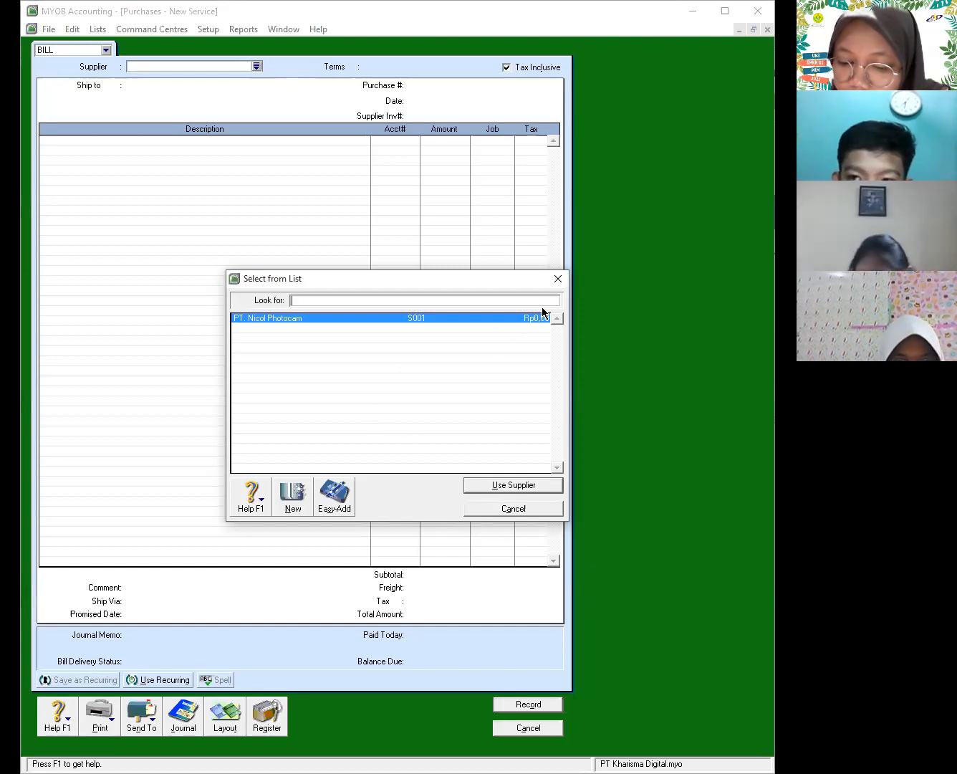
pyautogui.click(511, 485)
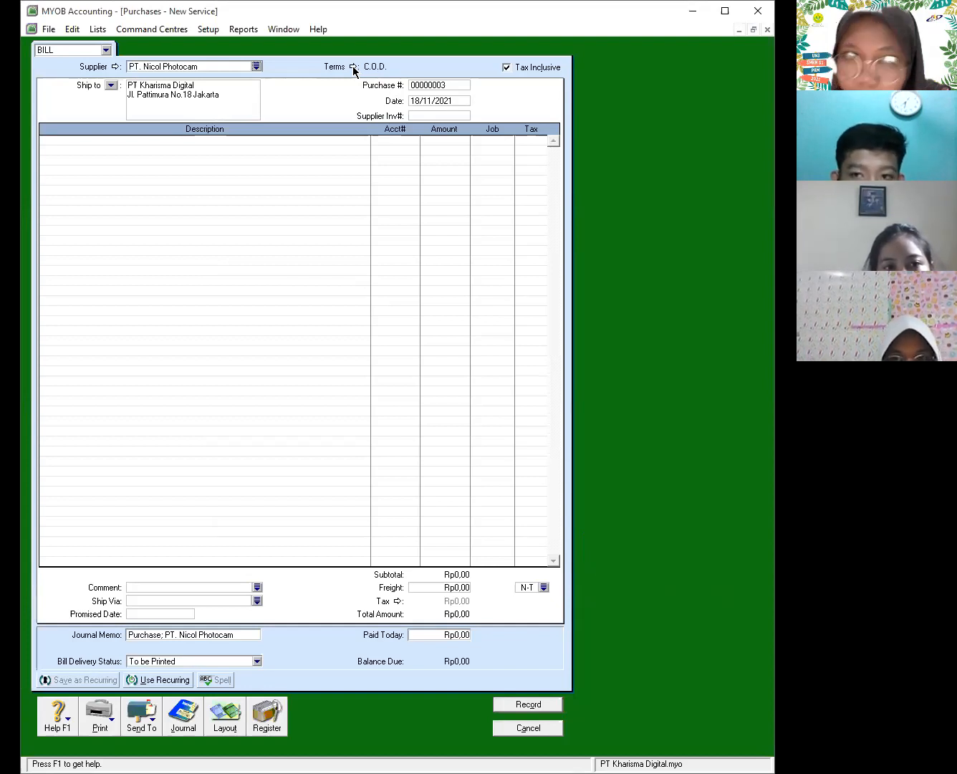
pyautogui.click(505, 67)
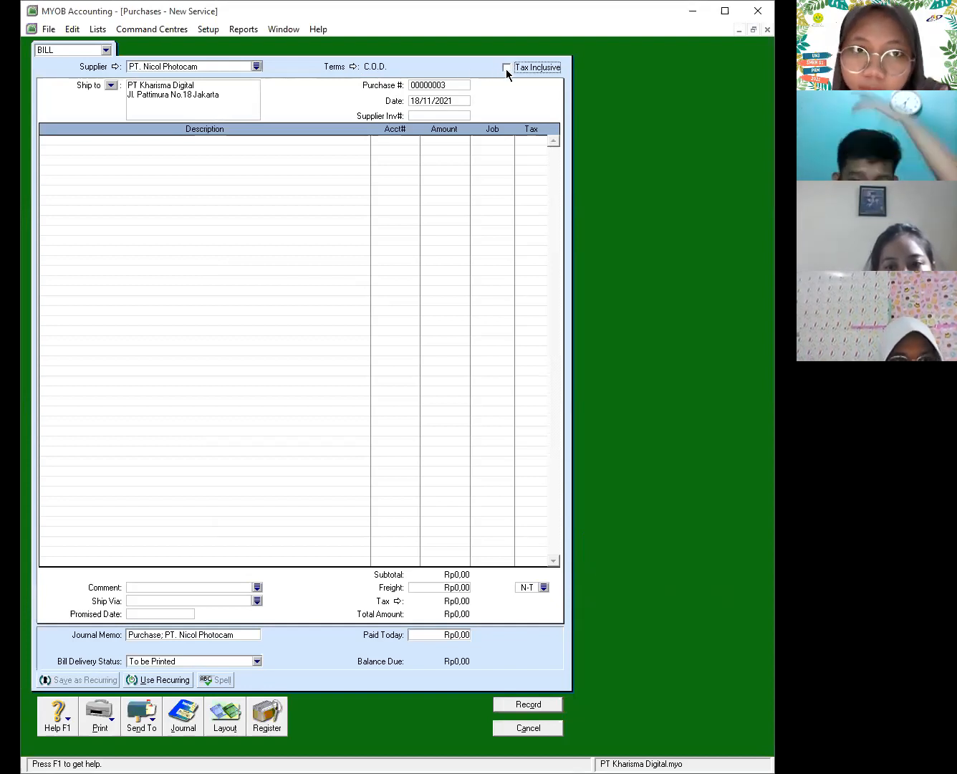
# Set the purchase's credit terms to In a Given # of Days with 10 discount days and 30 balance due days
pyautogui.click(353, 67)
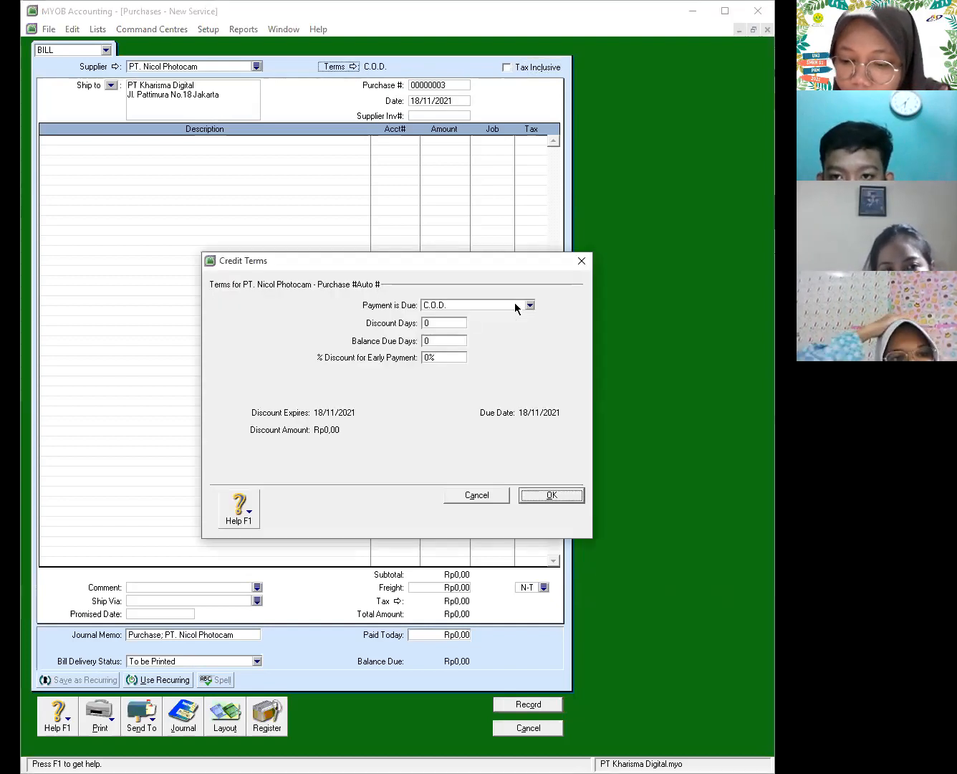
pyautogui.hotkey('alt', 'Down')
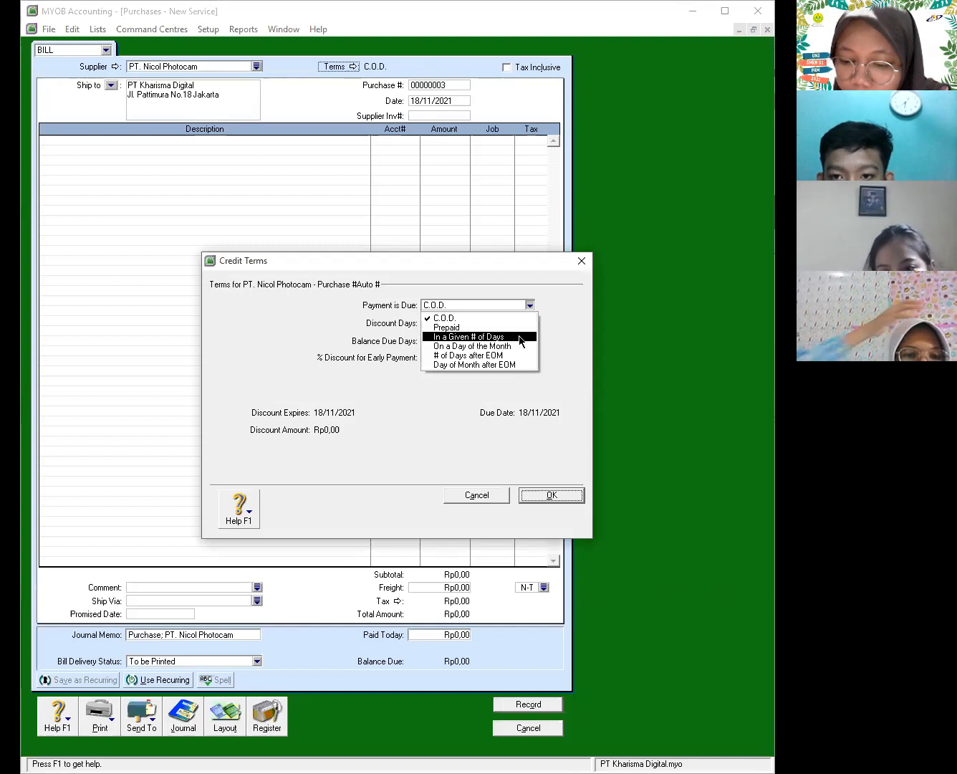
pyautogui.click(520, 335)
pyautogui.click(445, 321)
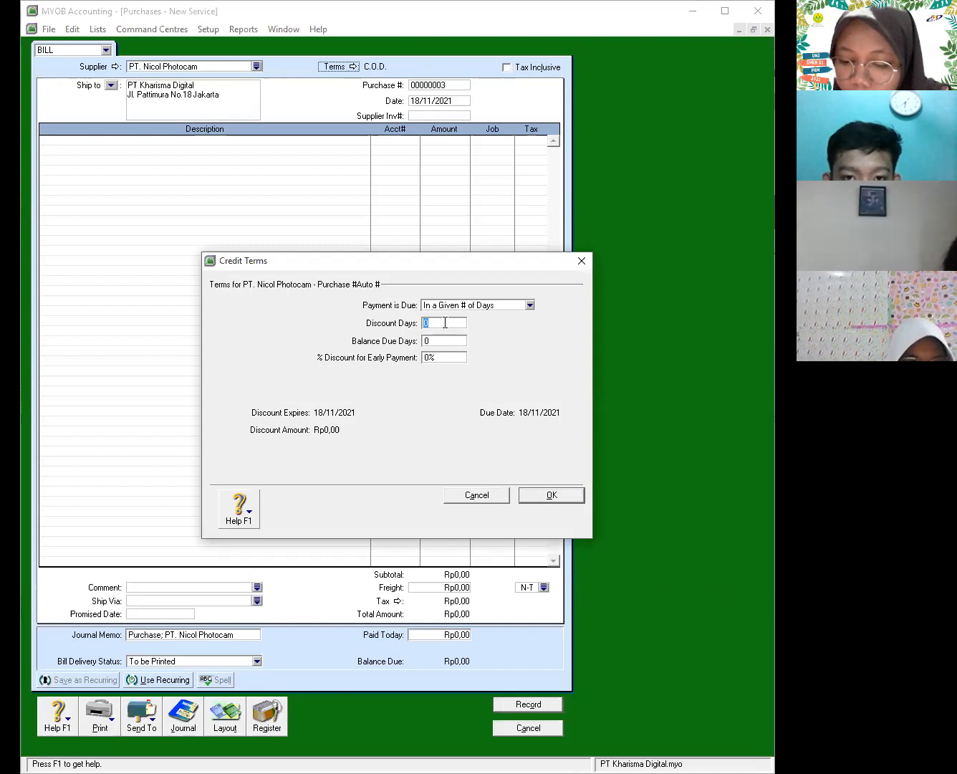
pyautogui.write('3')
pyautogui.press('BackSpace')
pyautogui.write('10')
pyautogui.click(440, 340)
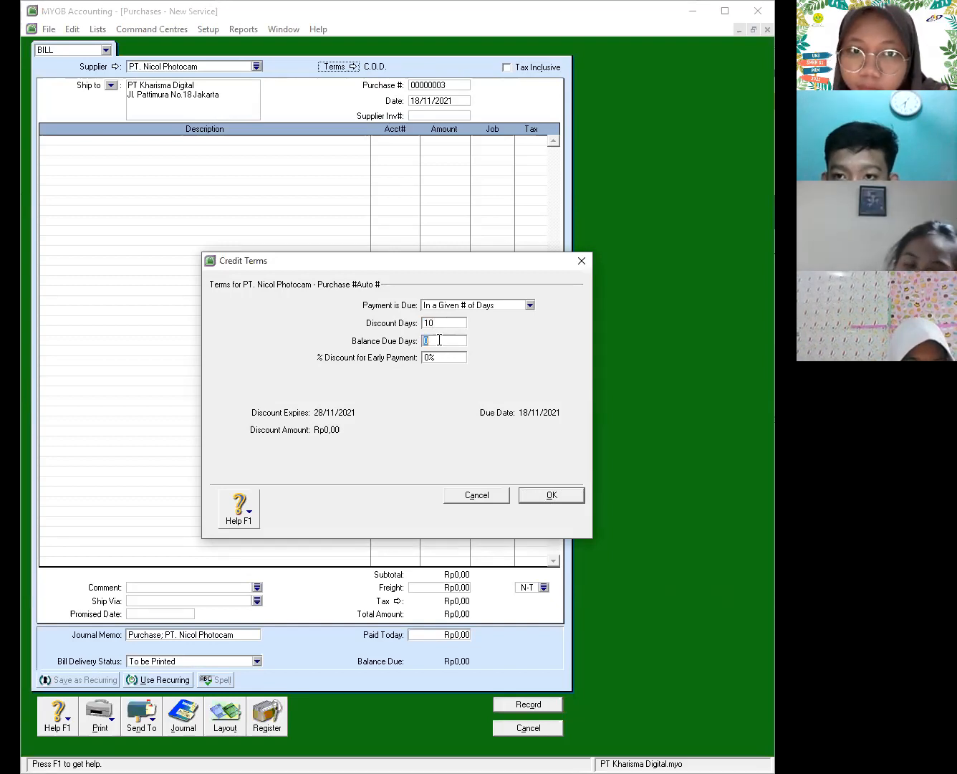
pyautogui.write('30')
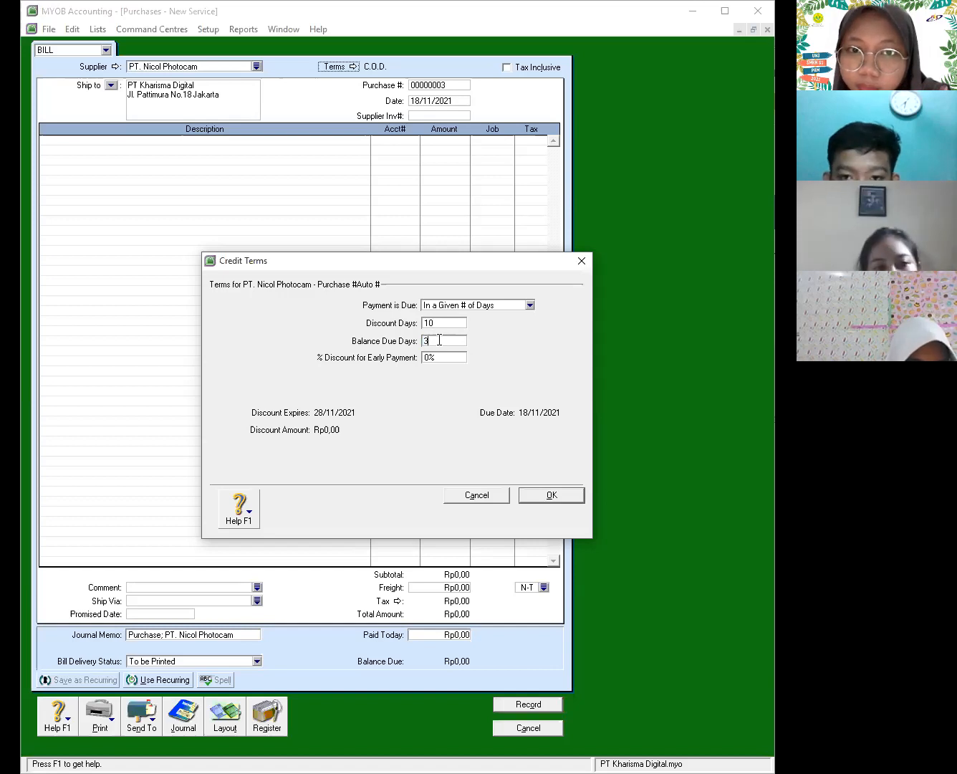
# Set the early payment discount to 3% and accept the purchase's credit terms
pyautogui.click(428, 357)
pyautogui.click(428, 357)
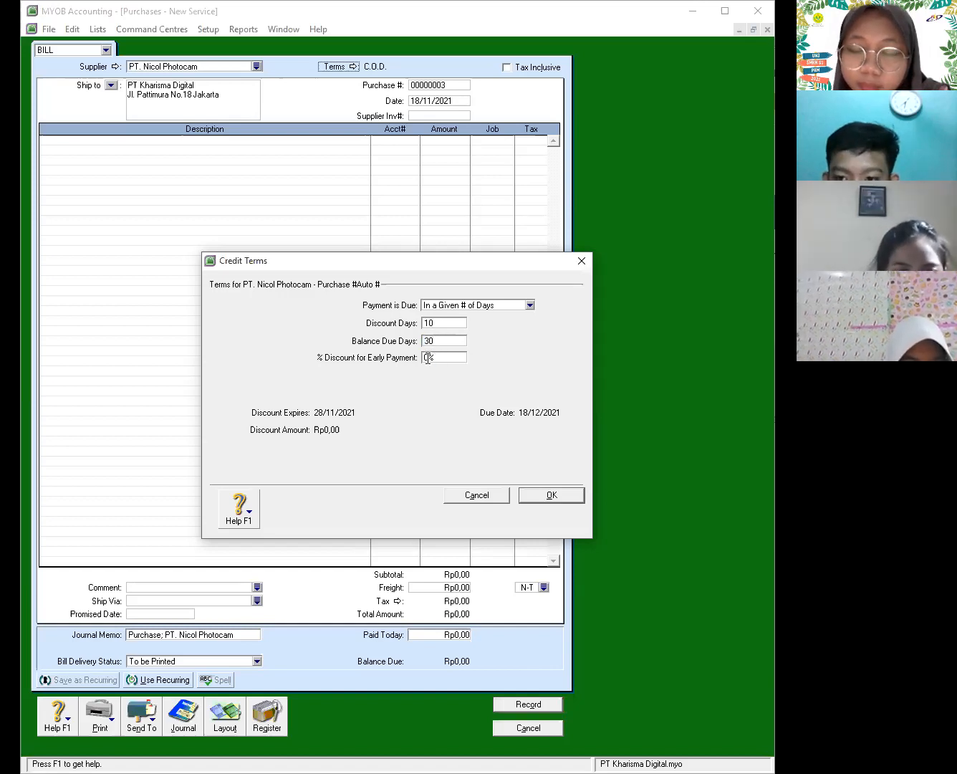
pyautogui.press('BackSpace')
pyautogui.write('3')
pyautogui.click(563, 495)
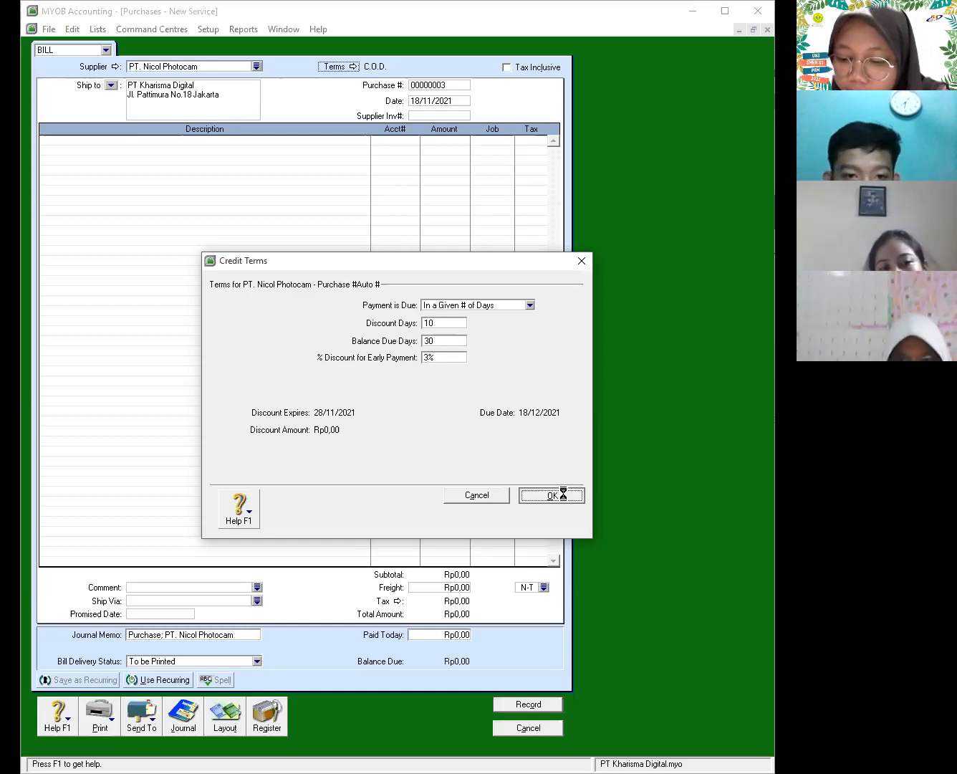
# Replace the automatic purchase number on the PT. Nicol Photocam bill with 120/NP/F
pyautogui.click(444, 85)
pyautogui.write('Auto #')
pyautogui.moveTo(412, 84); pyautogui.dragTo(442, 86)
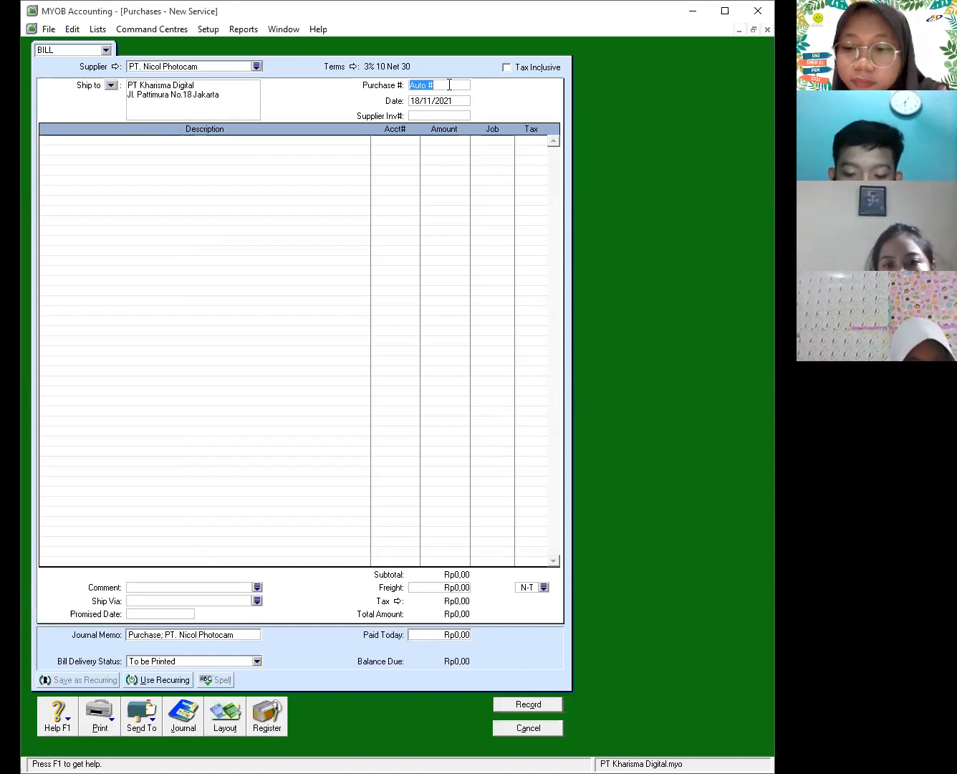
pyautogui.write('120/')
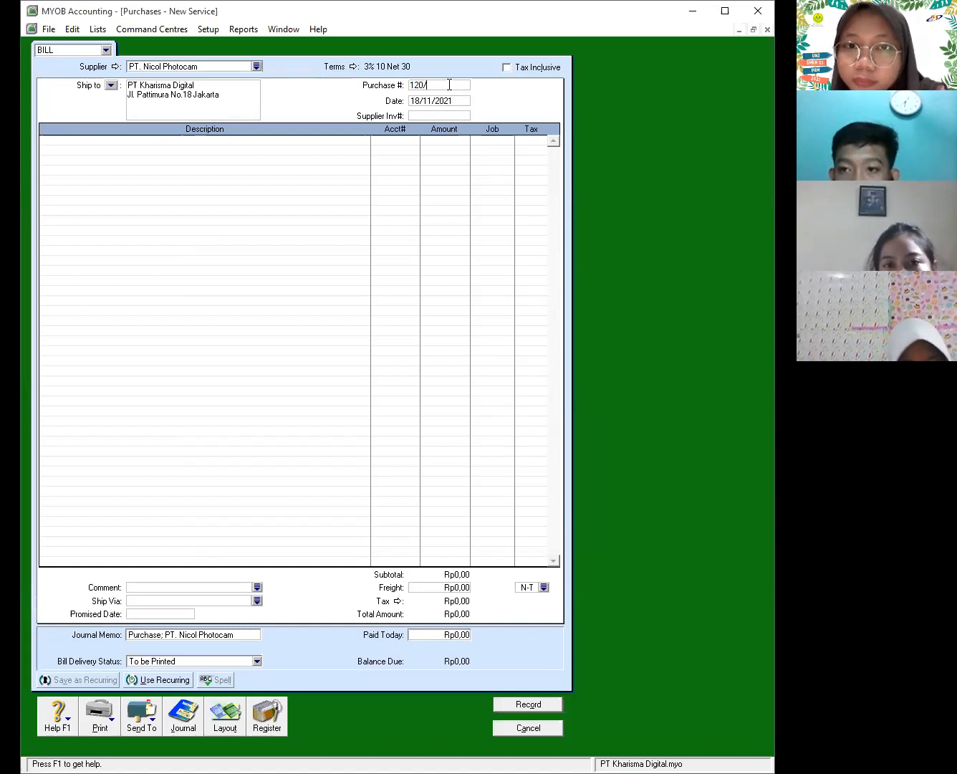
pyautogui.write('N')
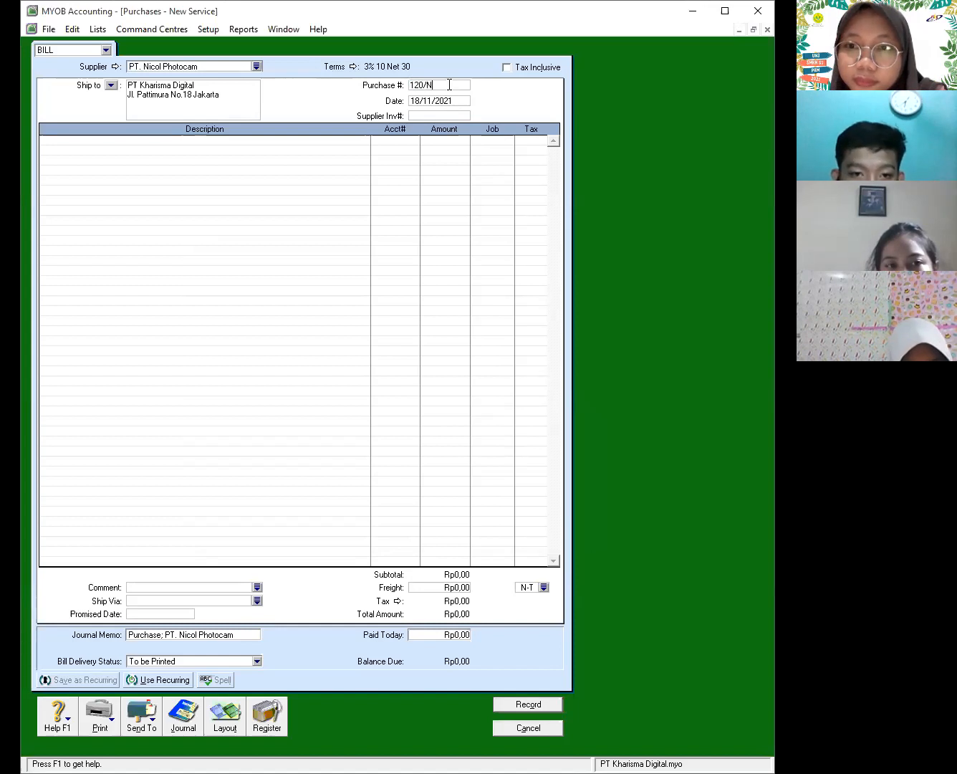
pyautogui.write('P/F')
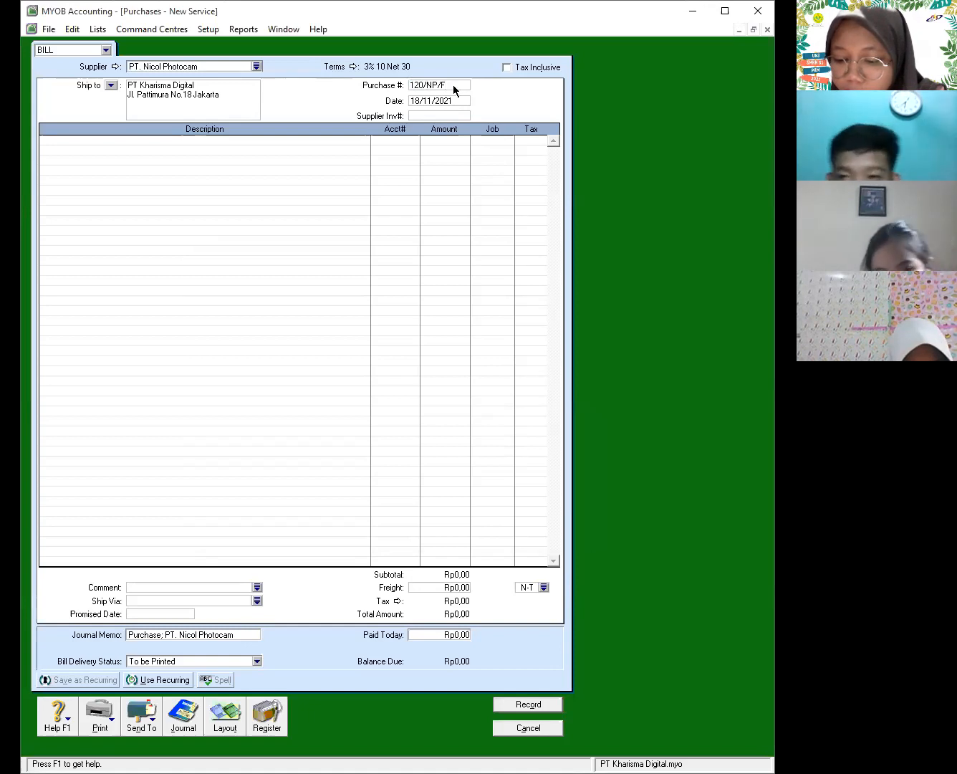
# Set the purchase date to 05/12/2011
pyautogui.click(455, 100)
pyautogui.click(455, 100)
pyautogui.write('0')
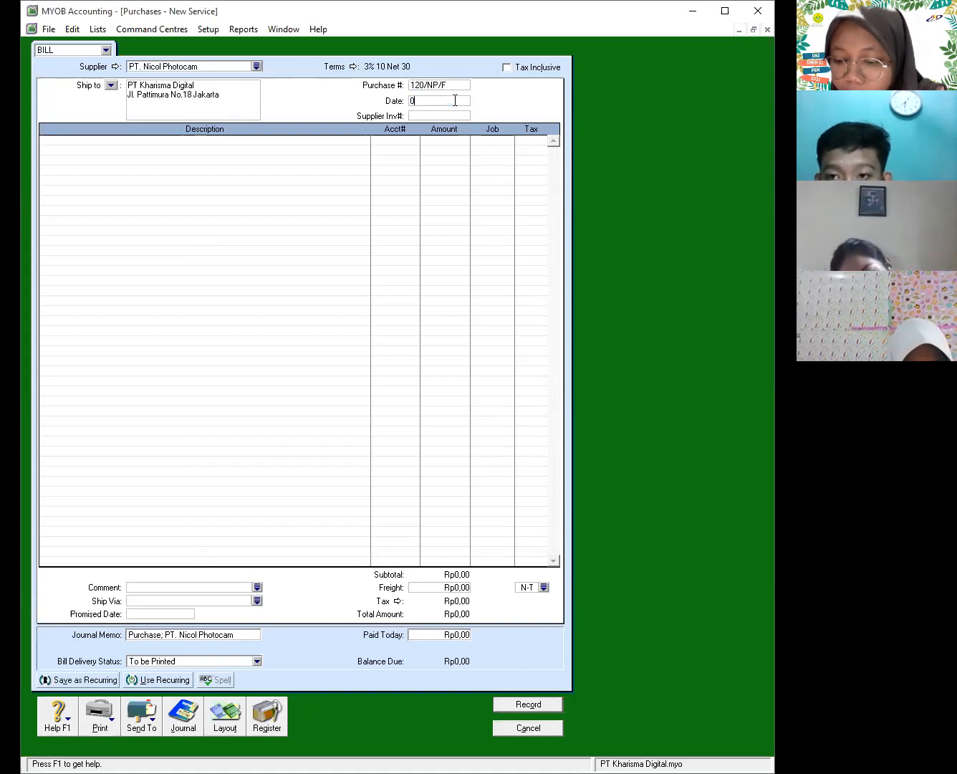
pyautogui.write('5/12')
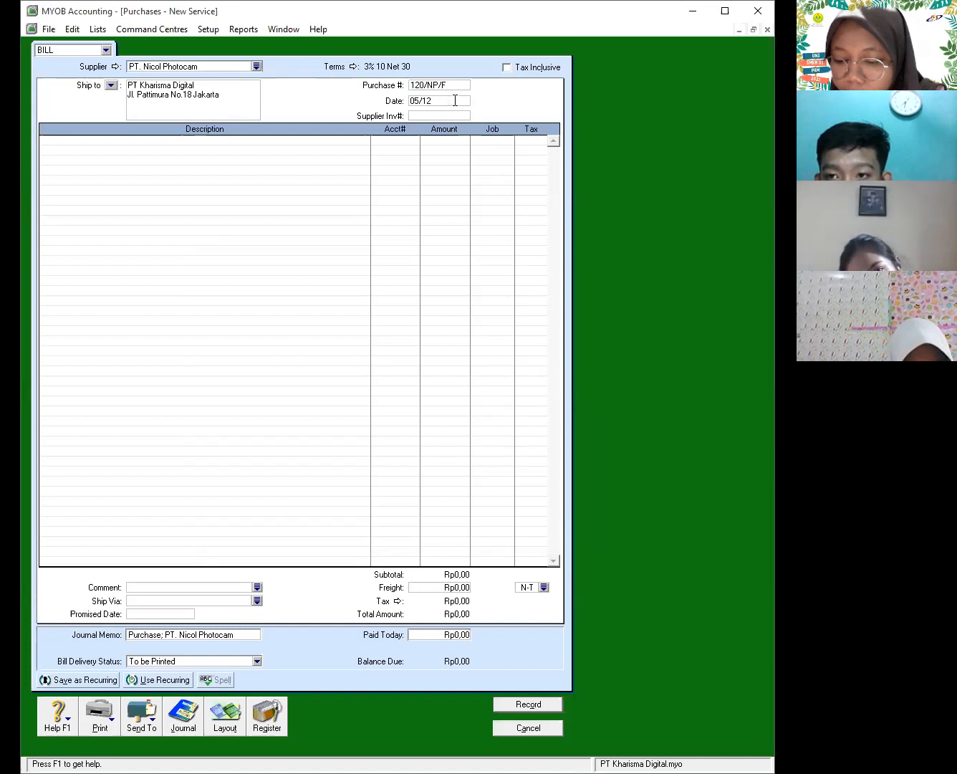
pyautogui.write('/2011')
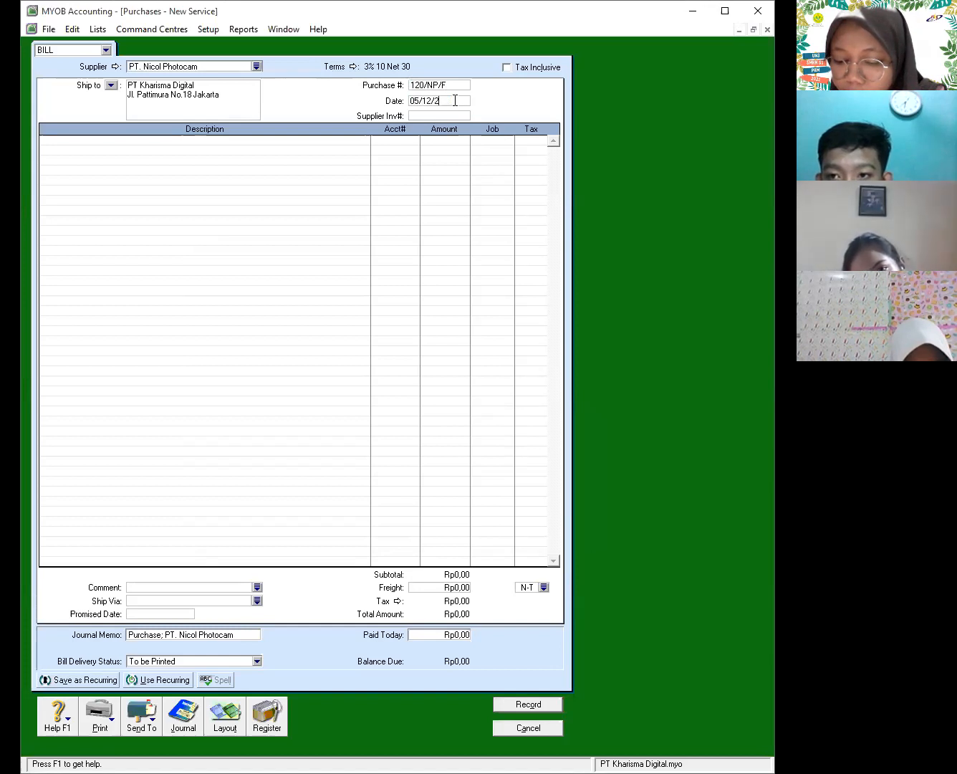
pyautogui.click(449, 86)
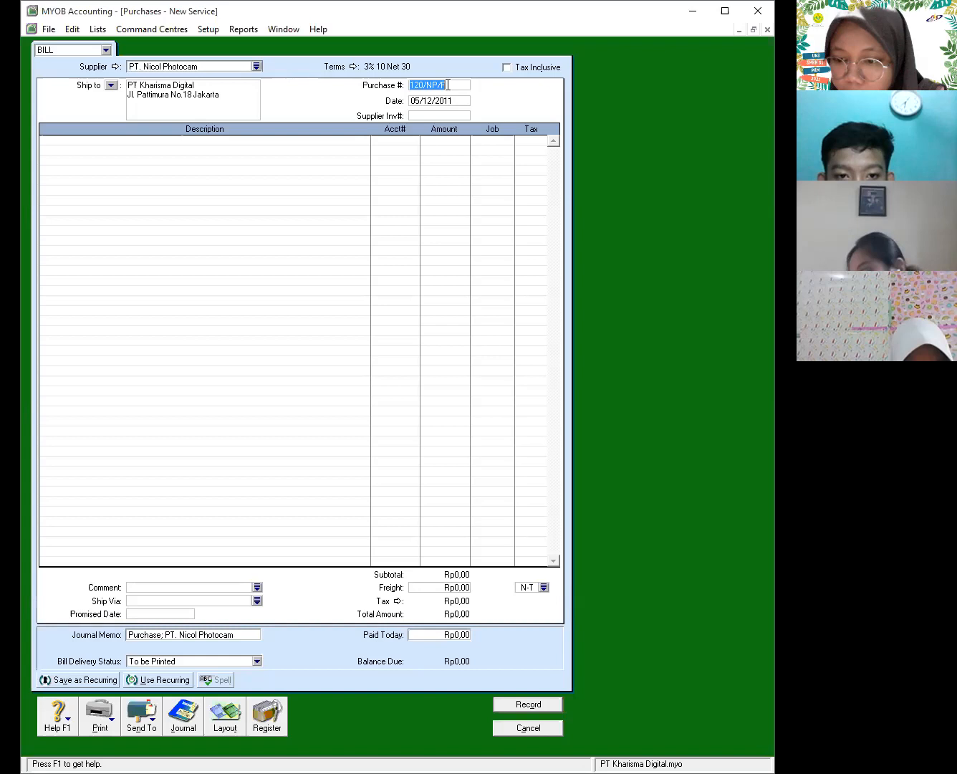
pyautogui.click(448, 85)
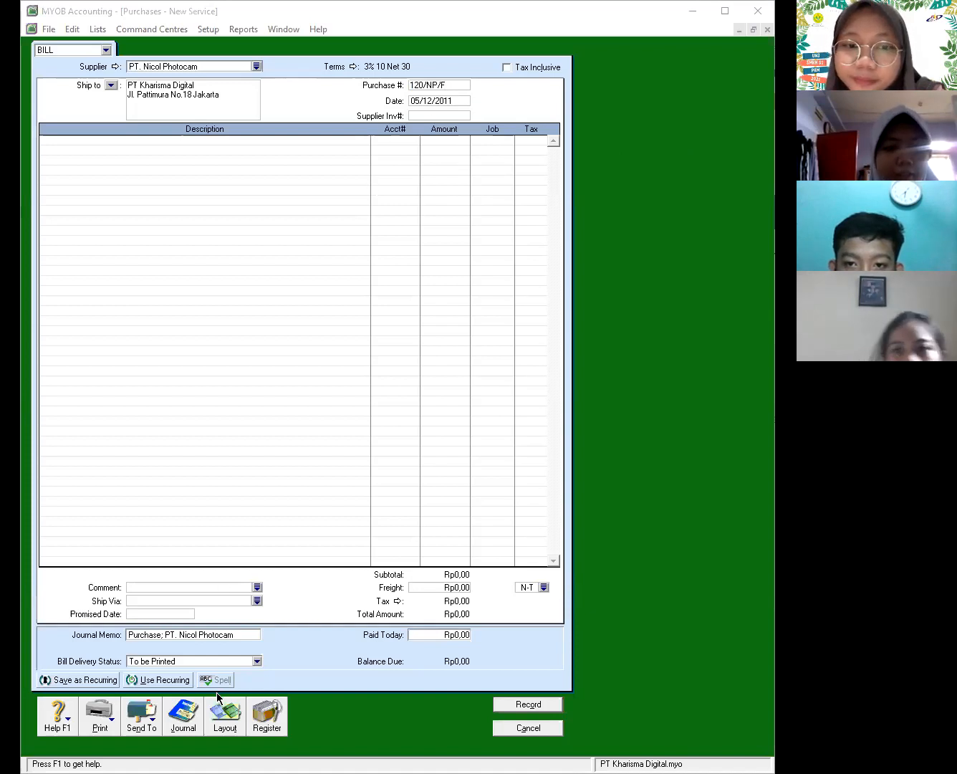
# Switch the purchase form to the Item layout
pyautogui.click(225, 717)
pyautogui.click(271, 384)
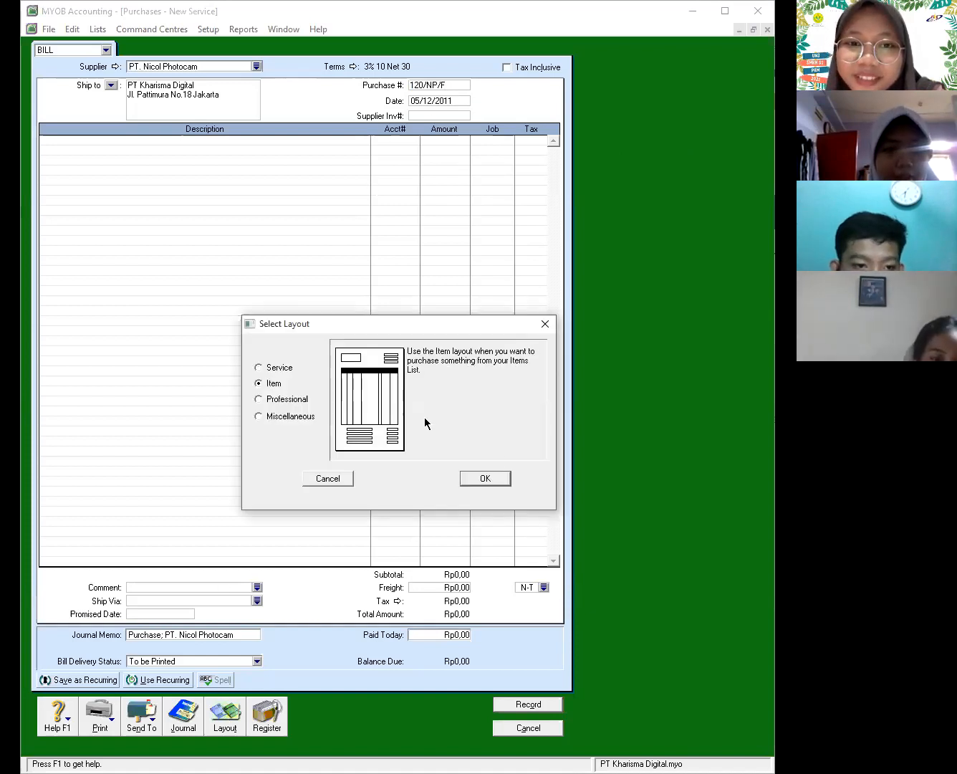
pyautogui.press('Return')
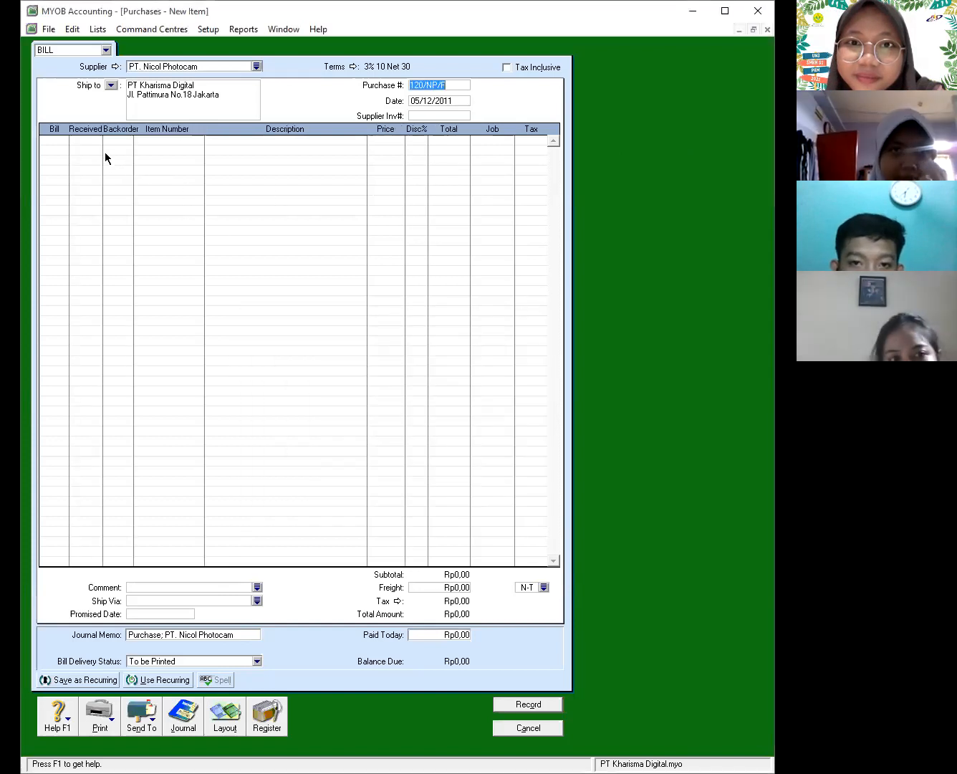
# Enter the first purchase line for 6 units of item Nicol-D700 at a price of 18000000 each
pyautogui.click(64, 140)
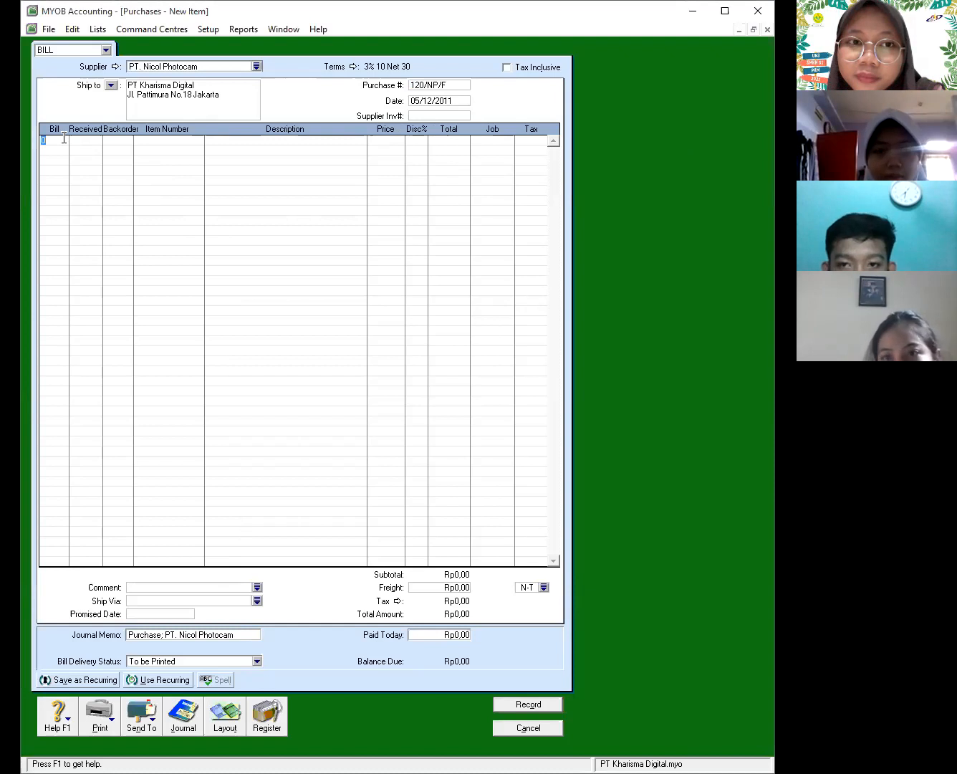
pyautogui.press('Tab')
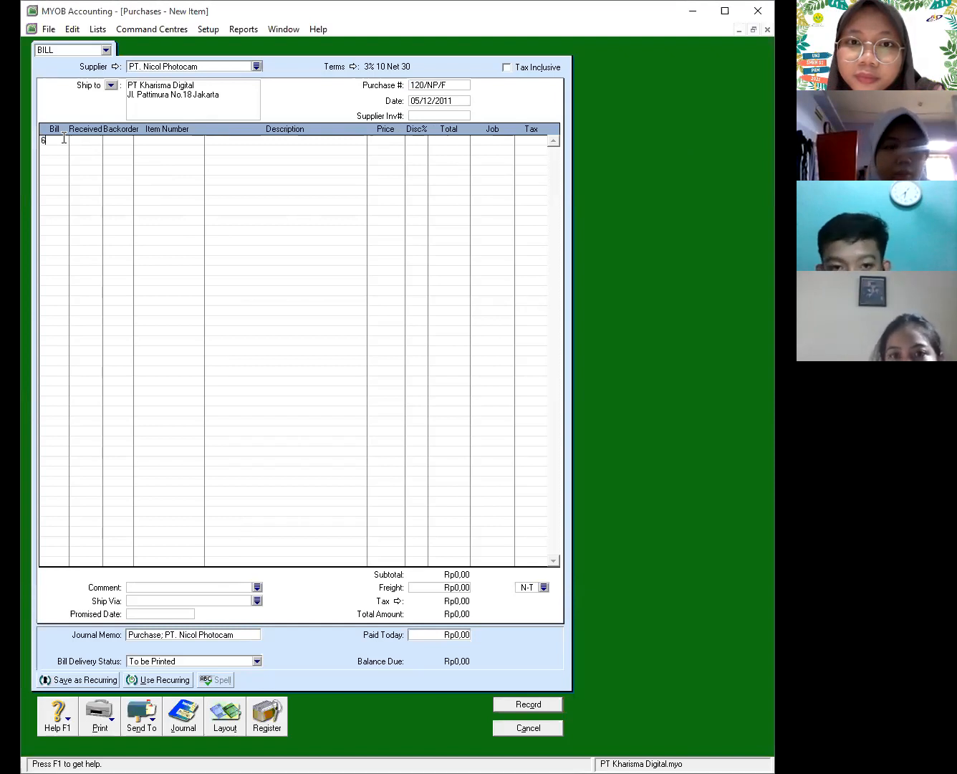
pyautogui.write('6')
pyautogui.press('Tab')
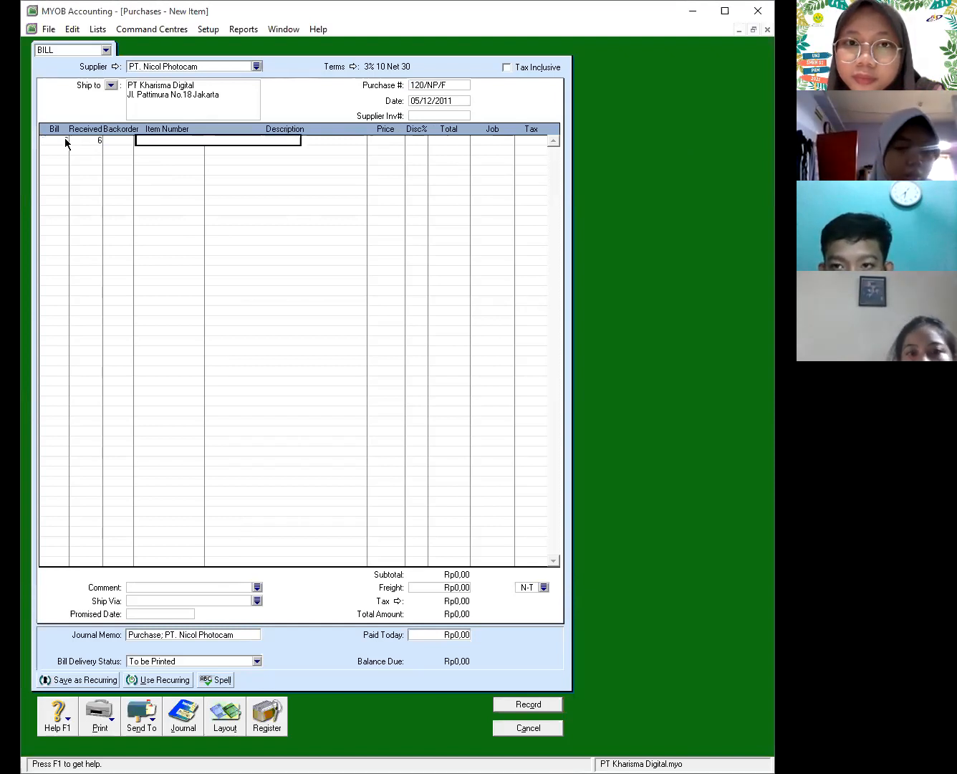
pyautogui.write('Nico')
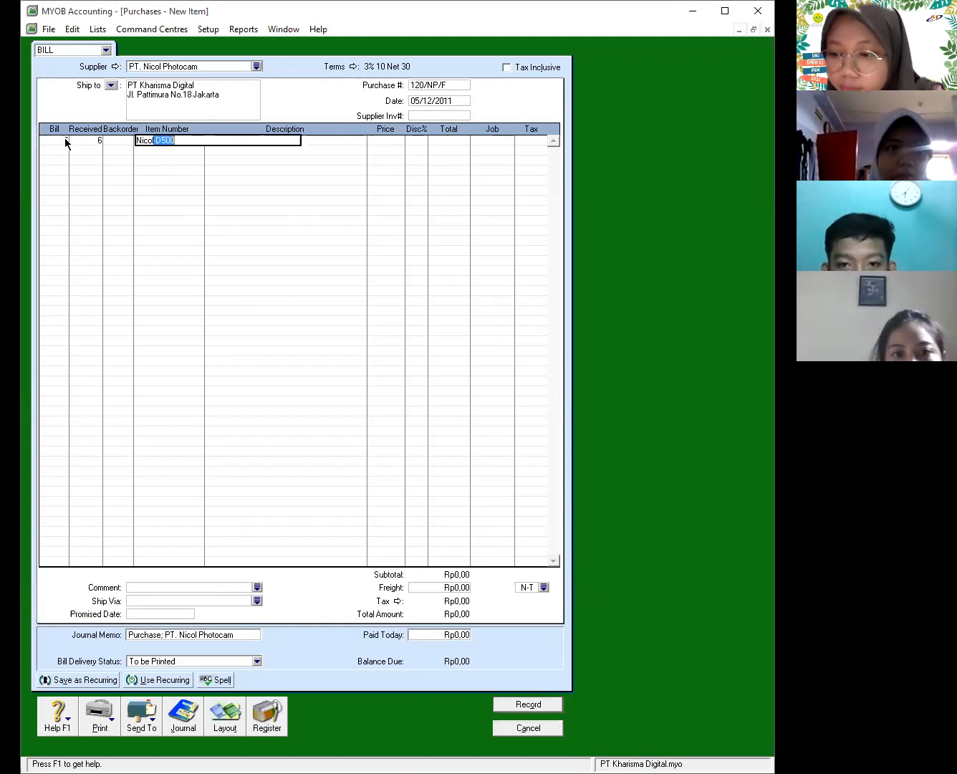
pyautogui.write('l-')
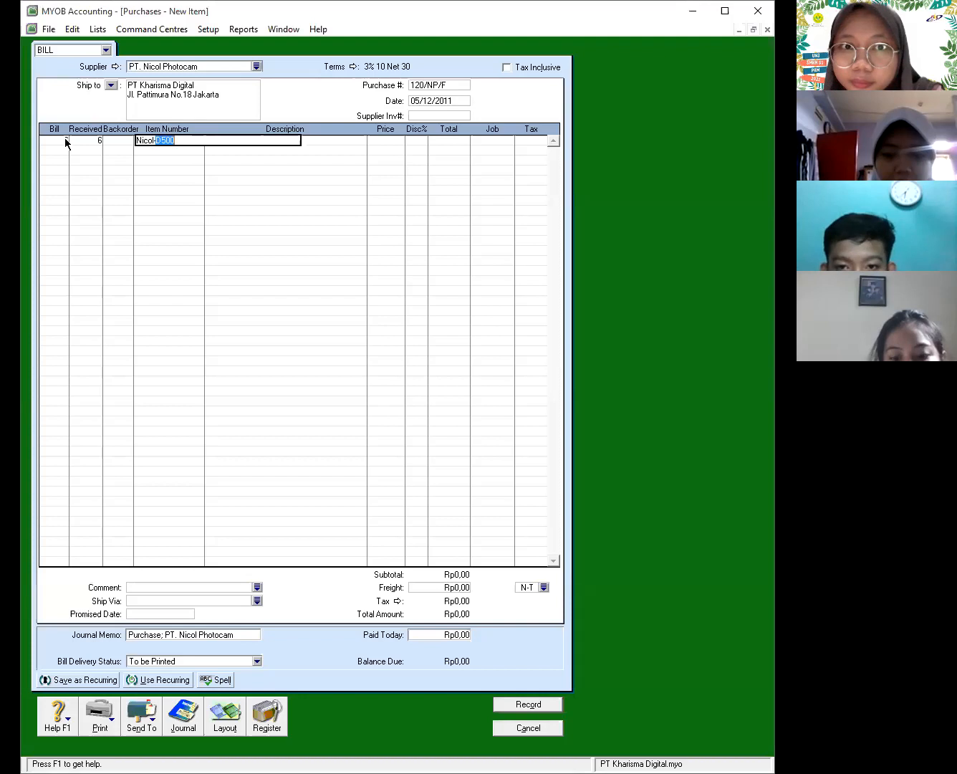
pyautogui.write('D7')
pyautogui.press('Tab')
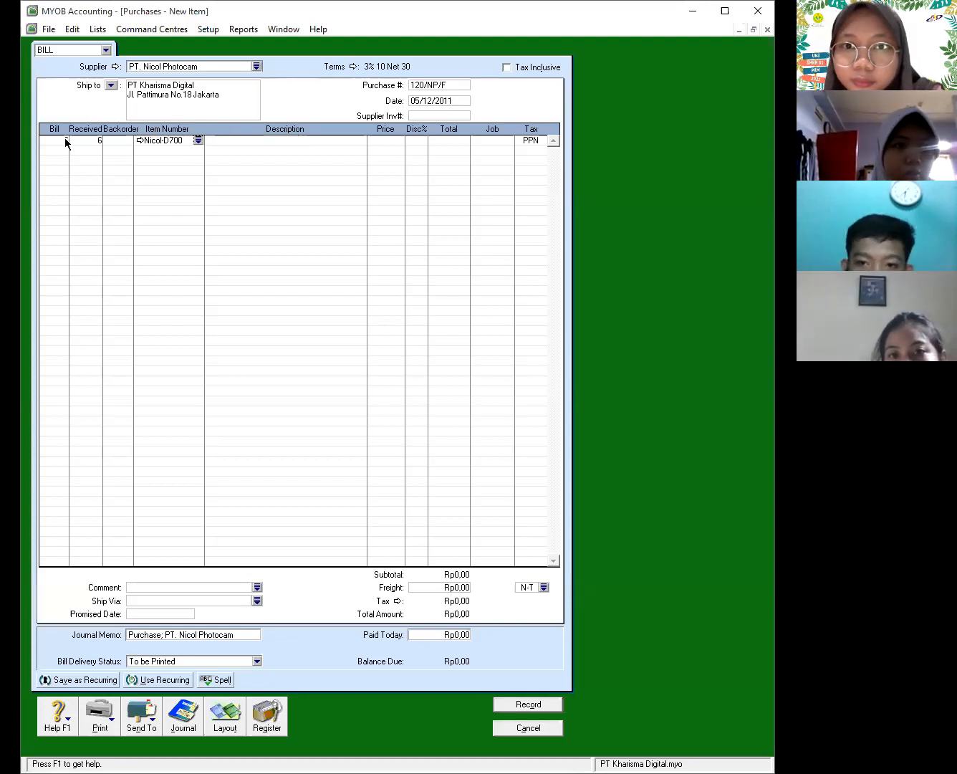
pyautogui.press('Tab')
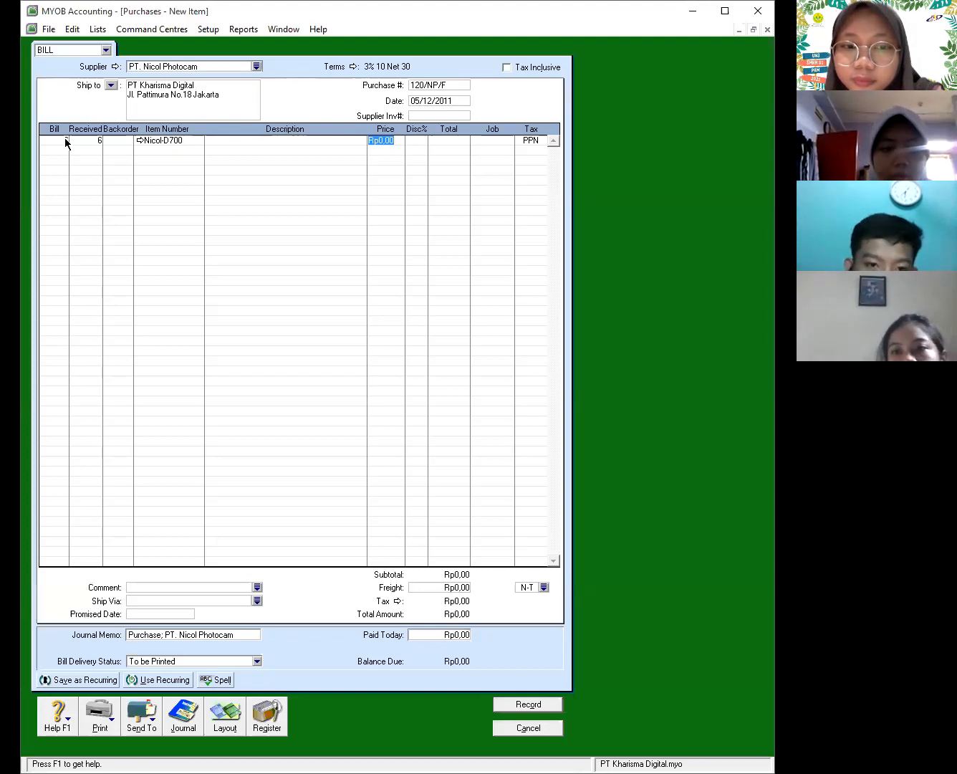
pyautogui.write('18000000')
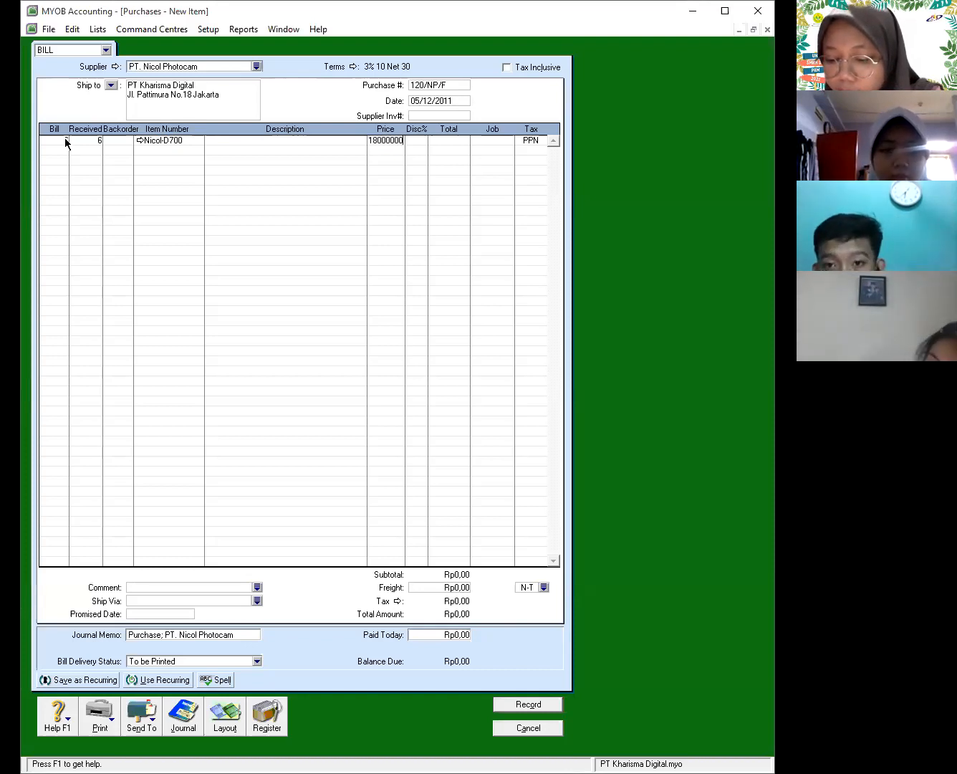
pyautogui.press('Tab')
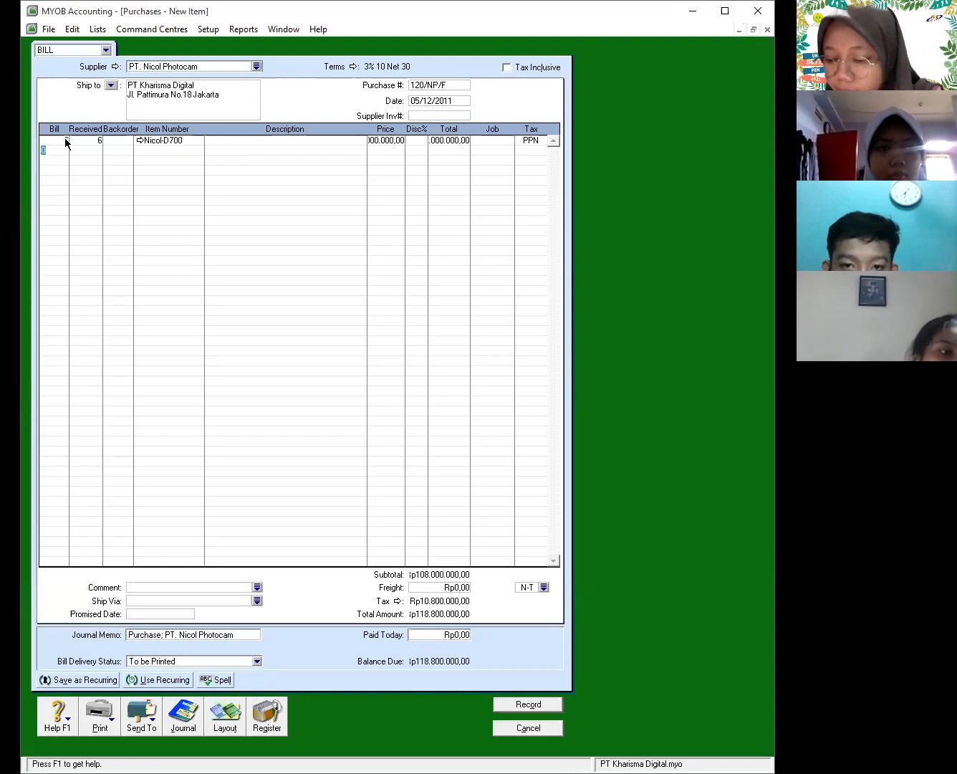
# Add a second purchase line for 10 units of item Nicol-D500 at a price of 7500000 each
pyautogui.write('10')
pyautogui.press('Tab')
pyautogui.press('Tab')
pyautogui.write('Nicol')
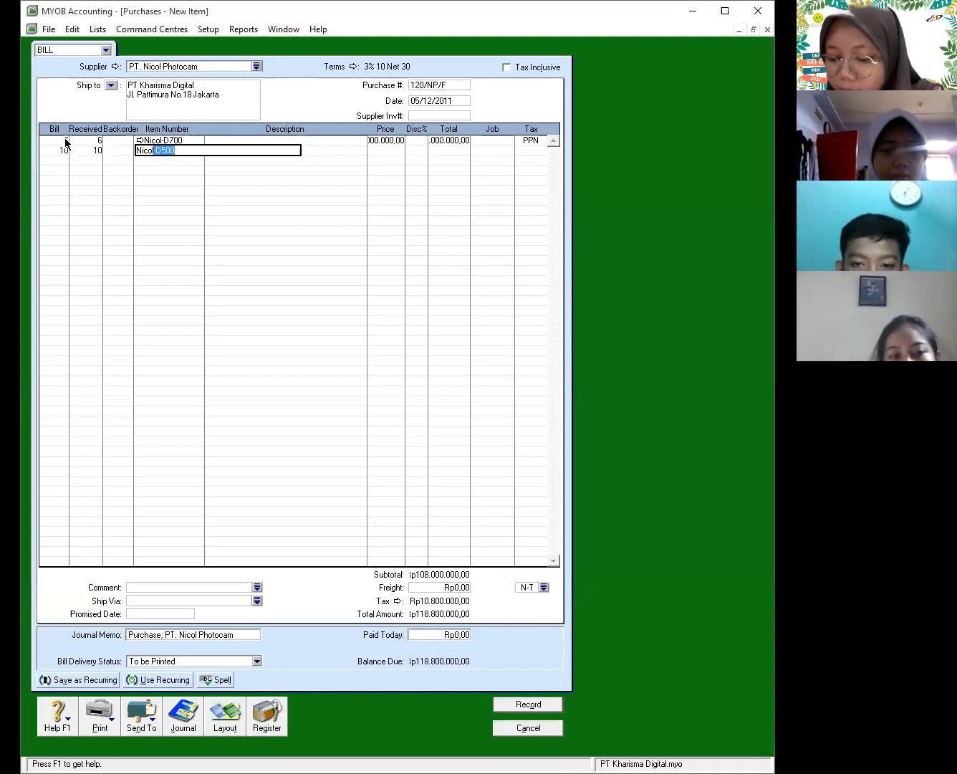
pyautogui.press('Tab')
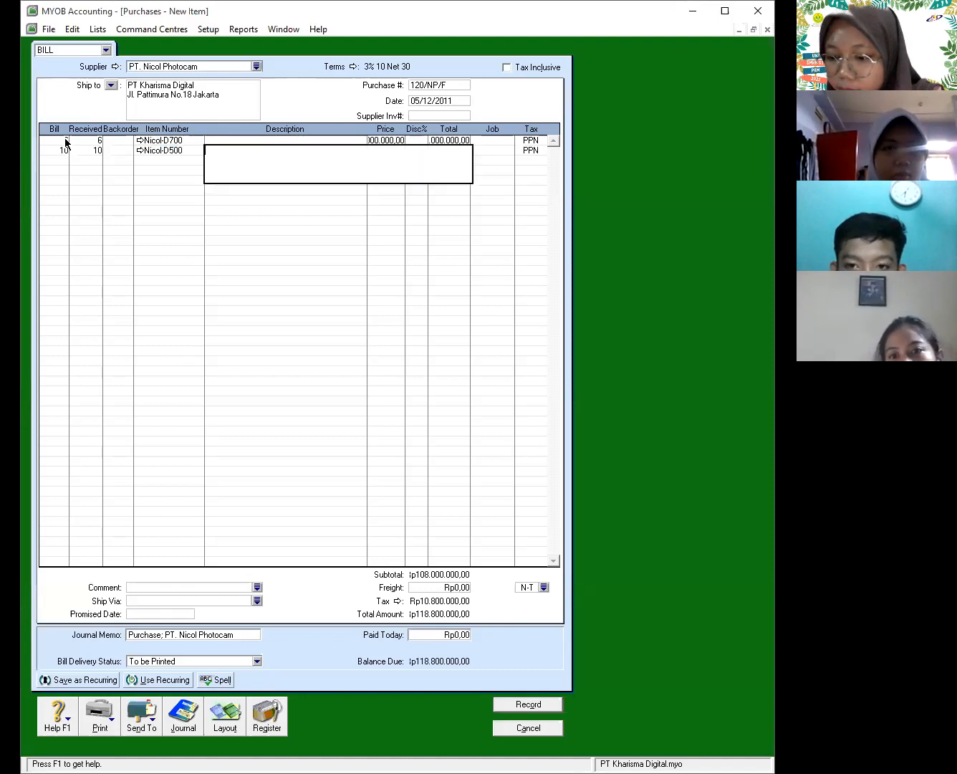
pyautogui.press('Tab')
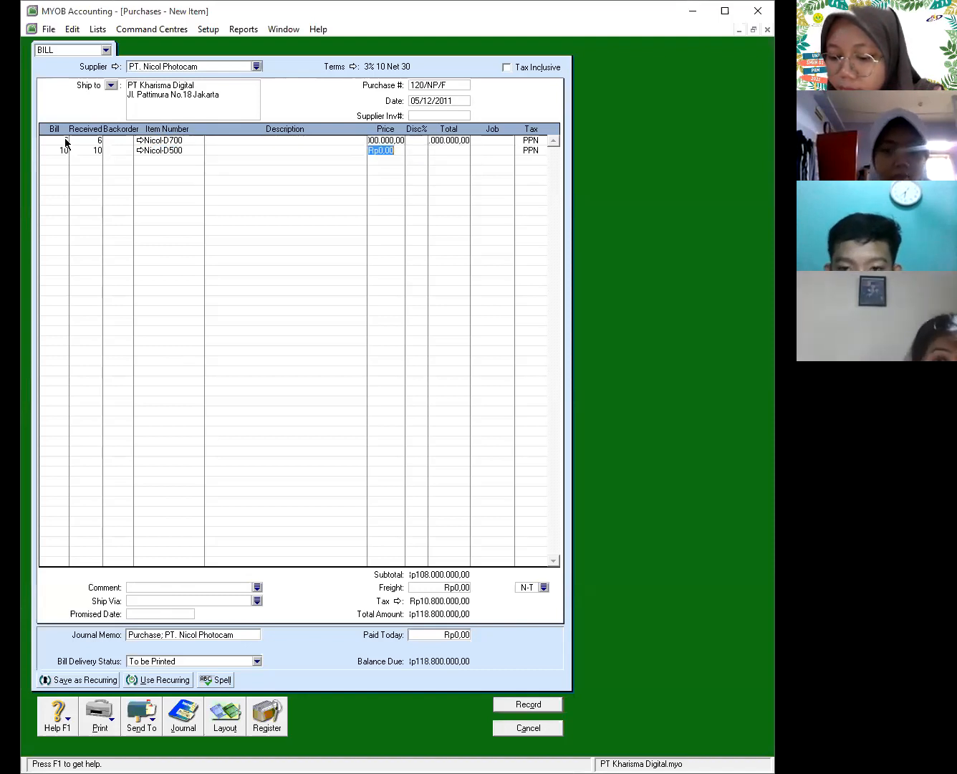
pyautogui.write('7500000')
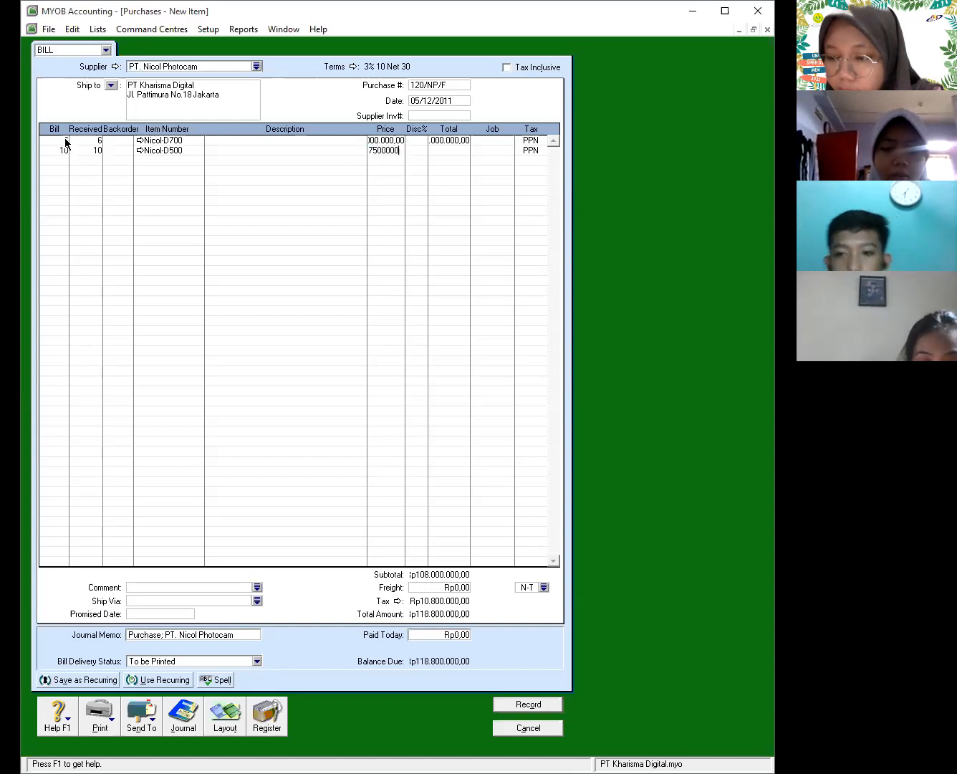
pyautogui.press('Return')
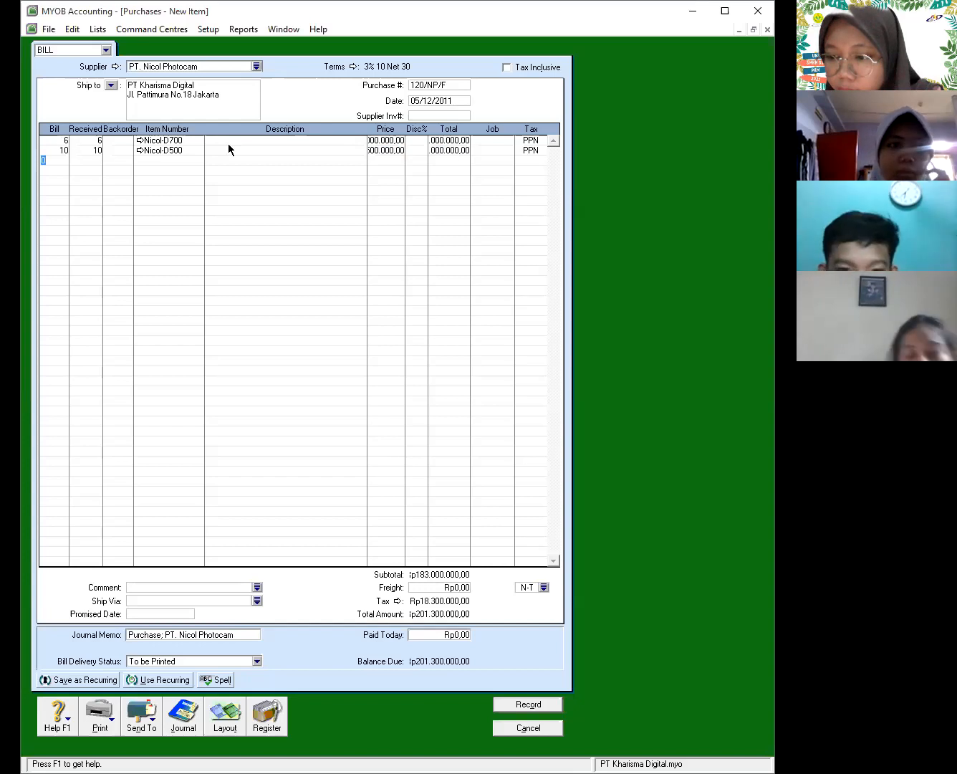
pyautogui.click(462, 143)
pyautogui.click(457, 150)
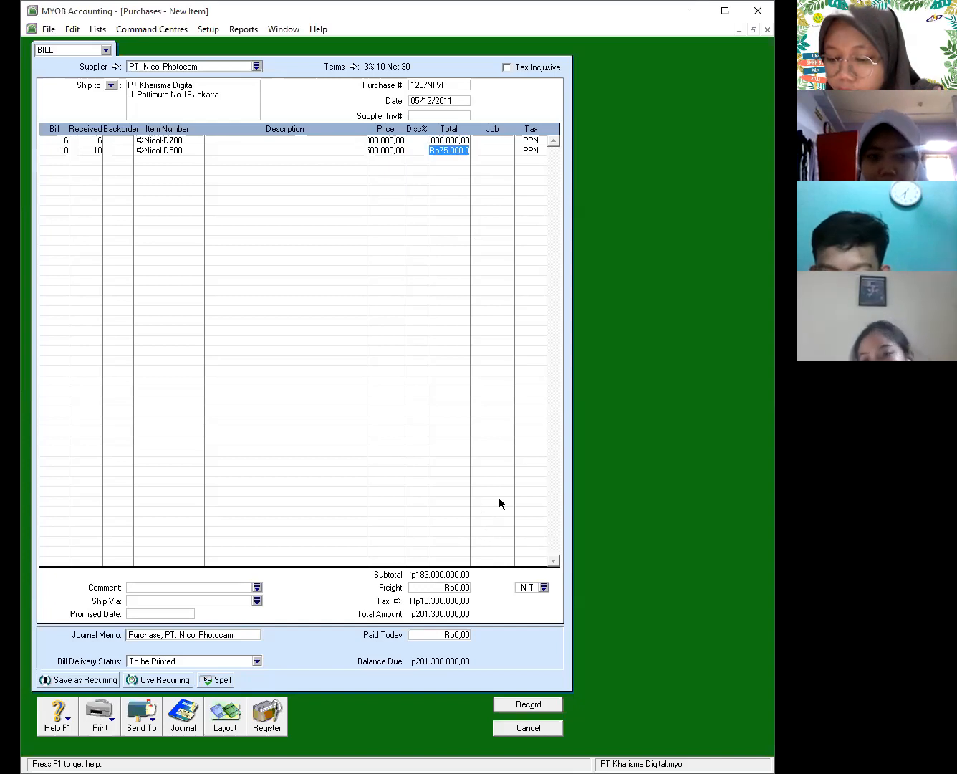
# Set the purchase's freight charge to Rp1.000.000
pyautogui.click(448, 654)
pyautogui.write('1.000.000')
pyautogui.press('Tab')
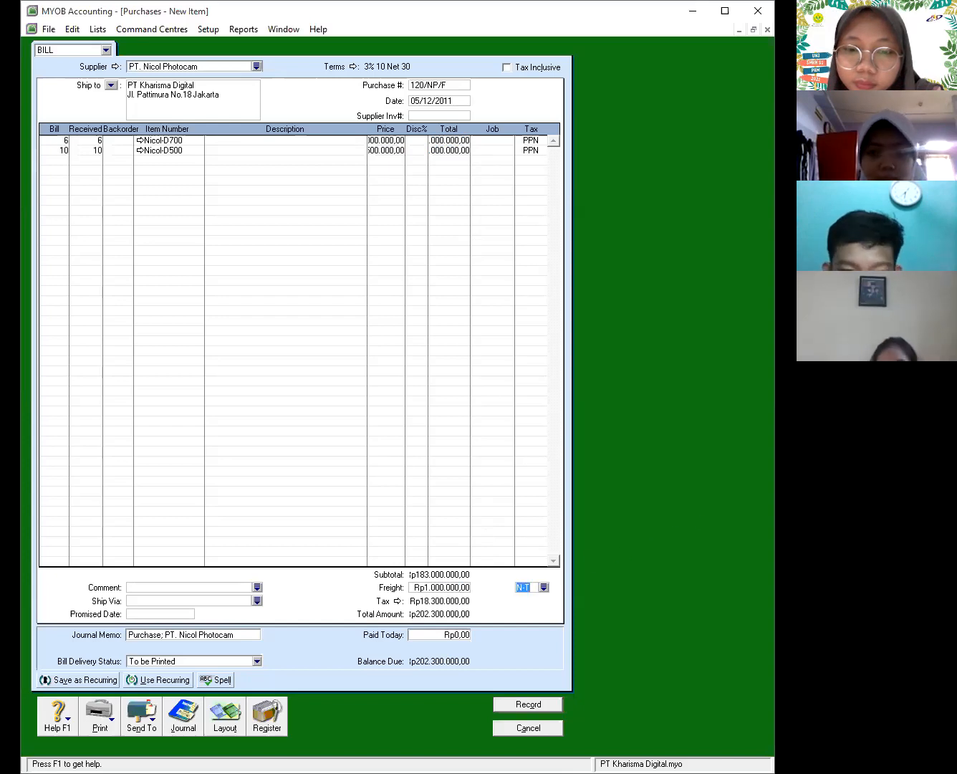
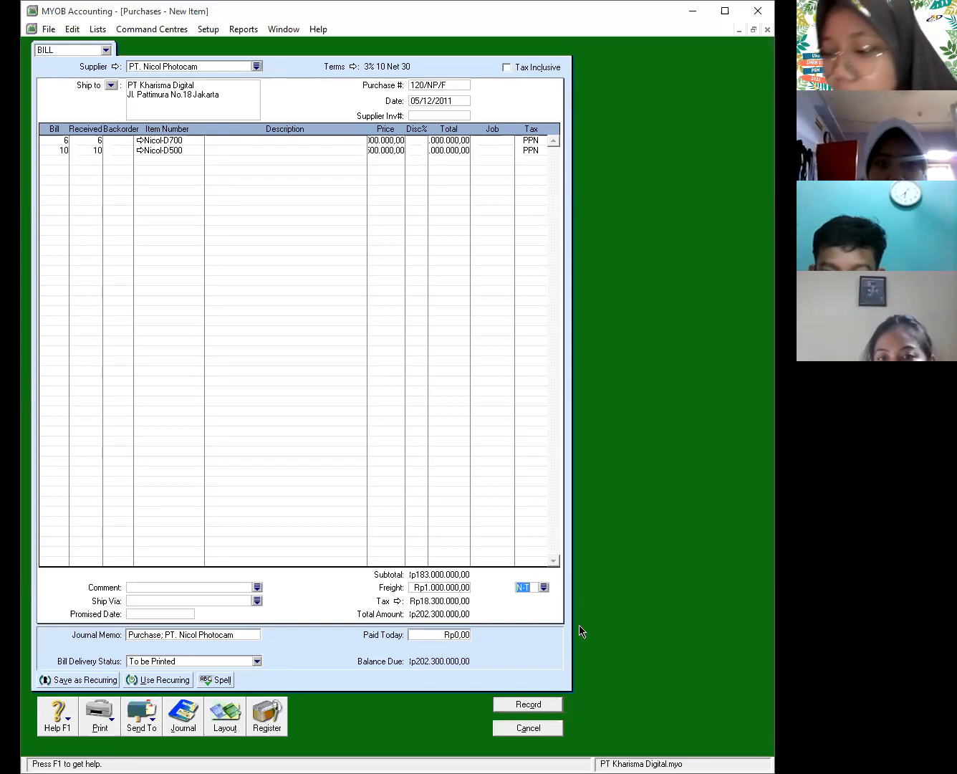
# Change the tax code on the freight charge to PPN
pyautogui.click(543, 588)
pyautogui.click(394, 328)
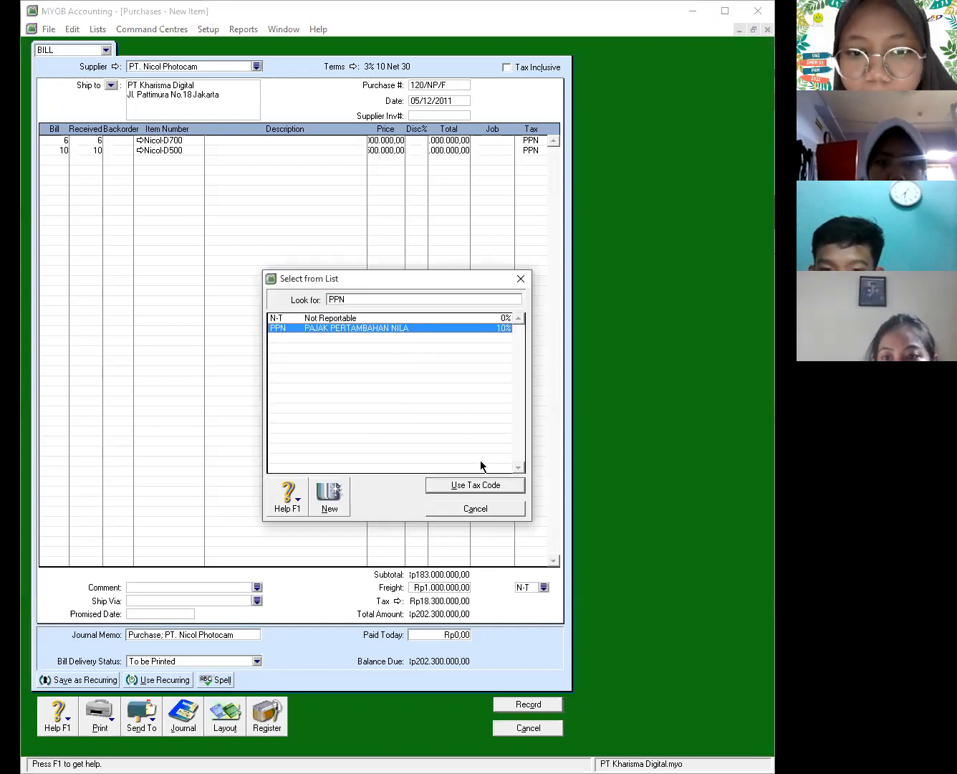
pyautogui.click(485, 486)
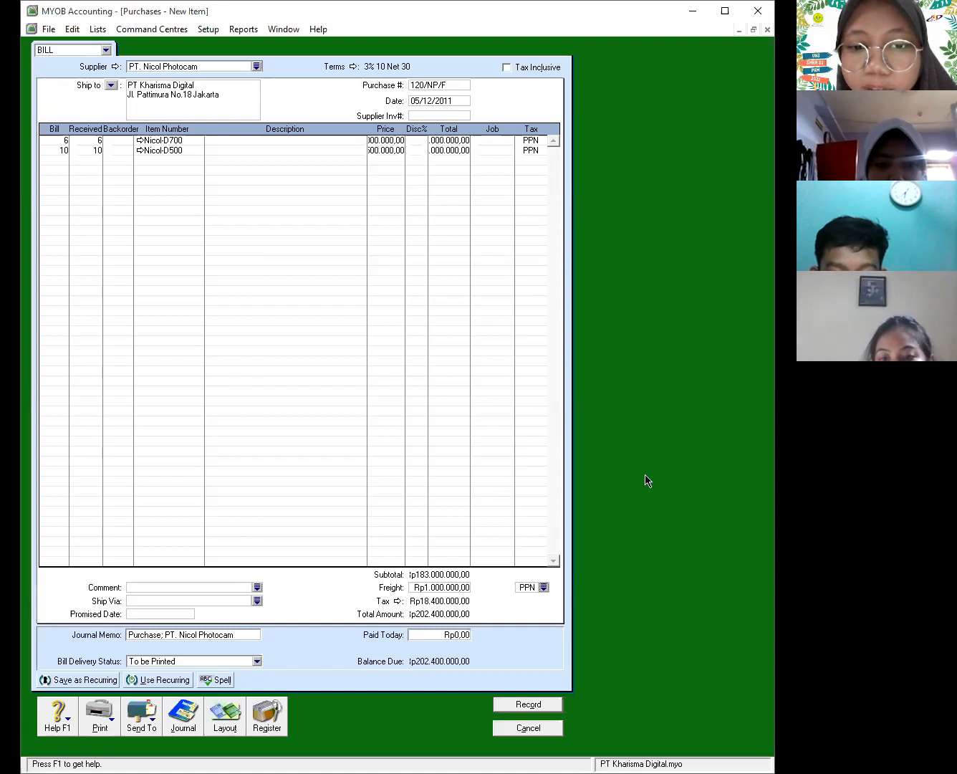
pyautogui.press('Tab')
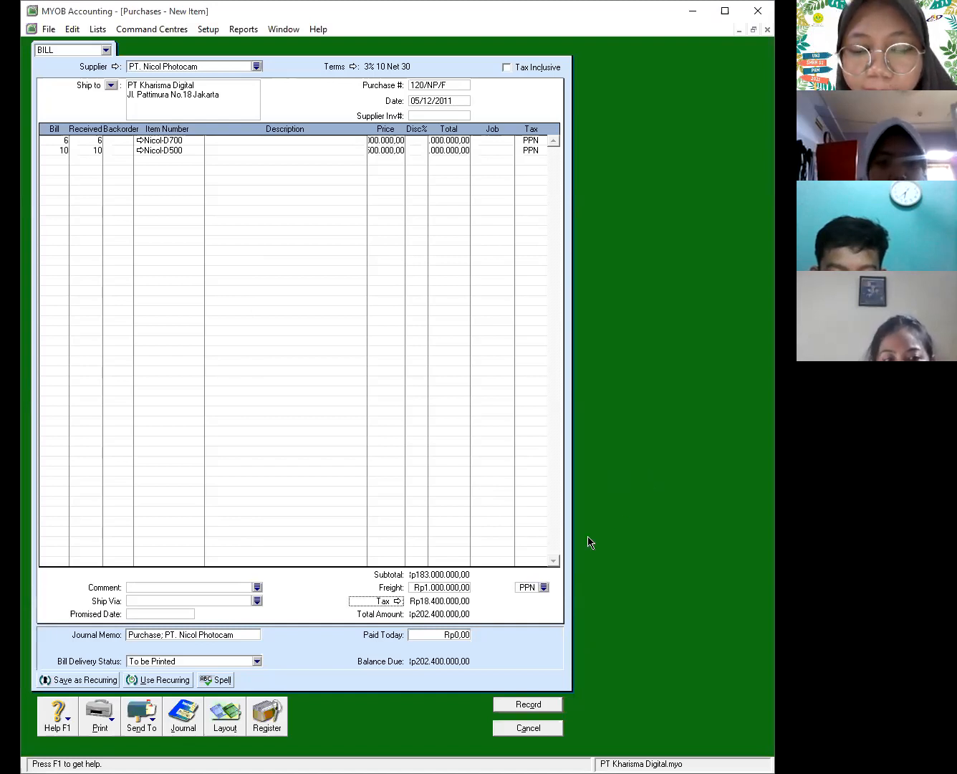
pyautogui.click(452, 589)
pyautogui.press('Tab')
pyautogui.press('Tab')
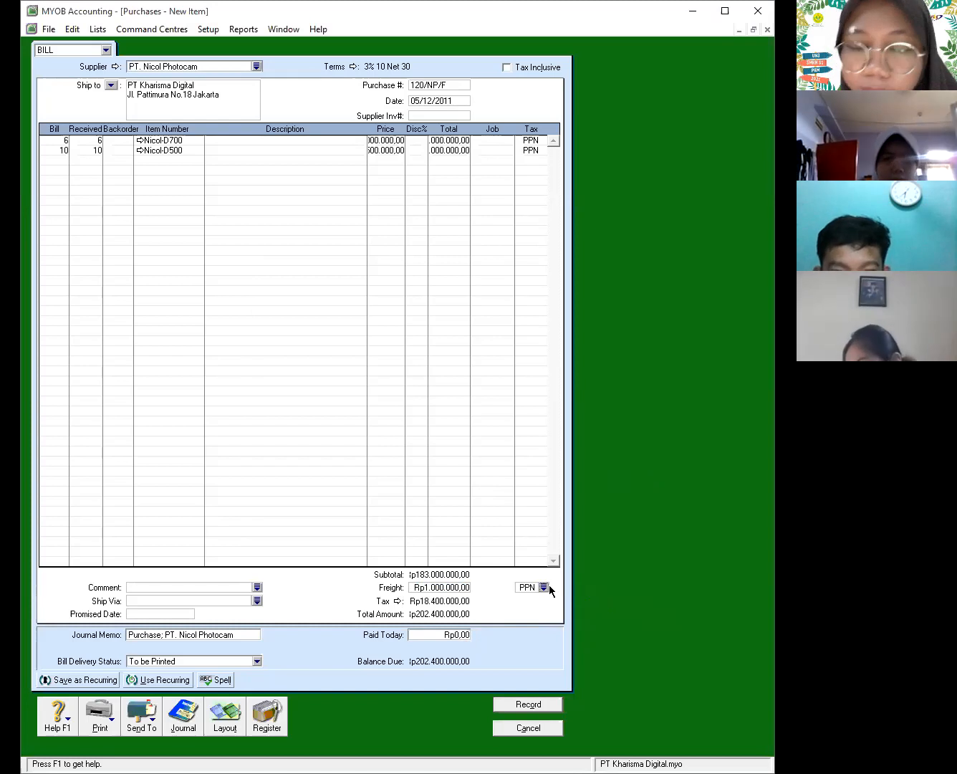
# Review the recap of the purchase's debit and credit journal entries, and close it
pyautogui.hotkey('ctrl', 'r')
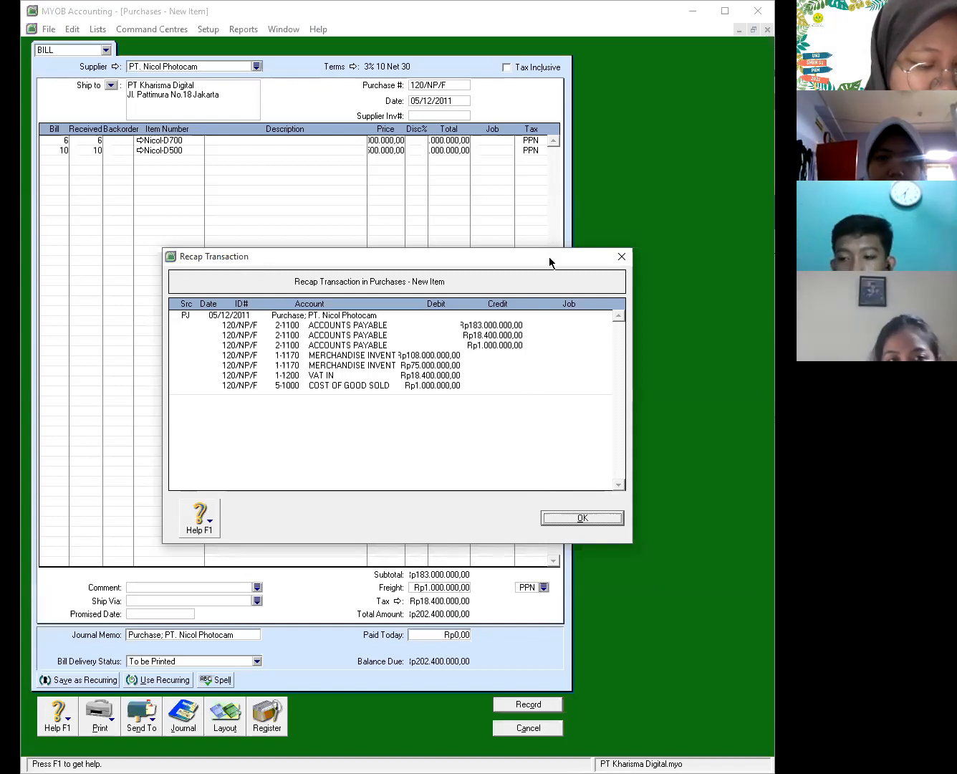
pyautogui.moveTo(548, 256); pyautogui.dragTo(578, 202)
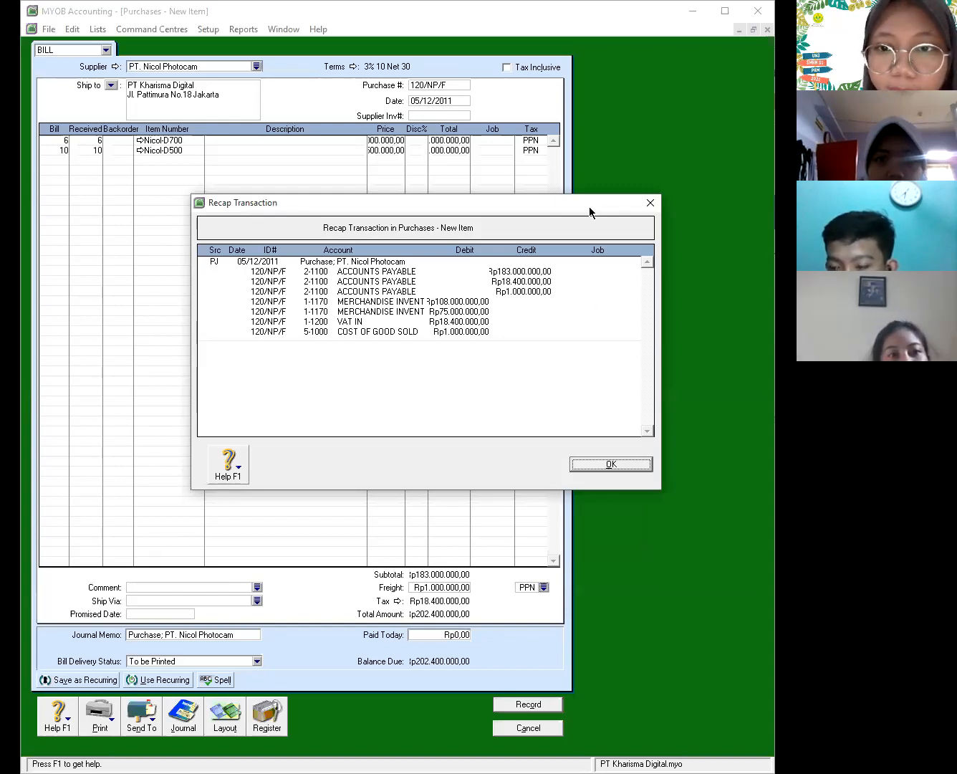
pyautogui.moveTo(590, 209); pyautogui.dragTo(582, 211)
pyautogui.click(608, 466)
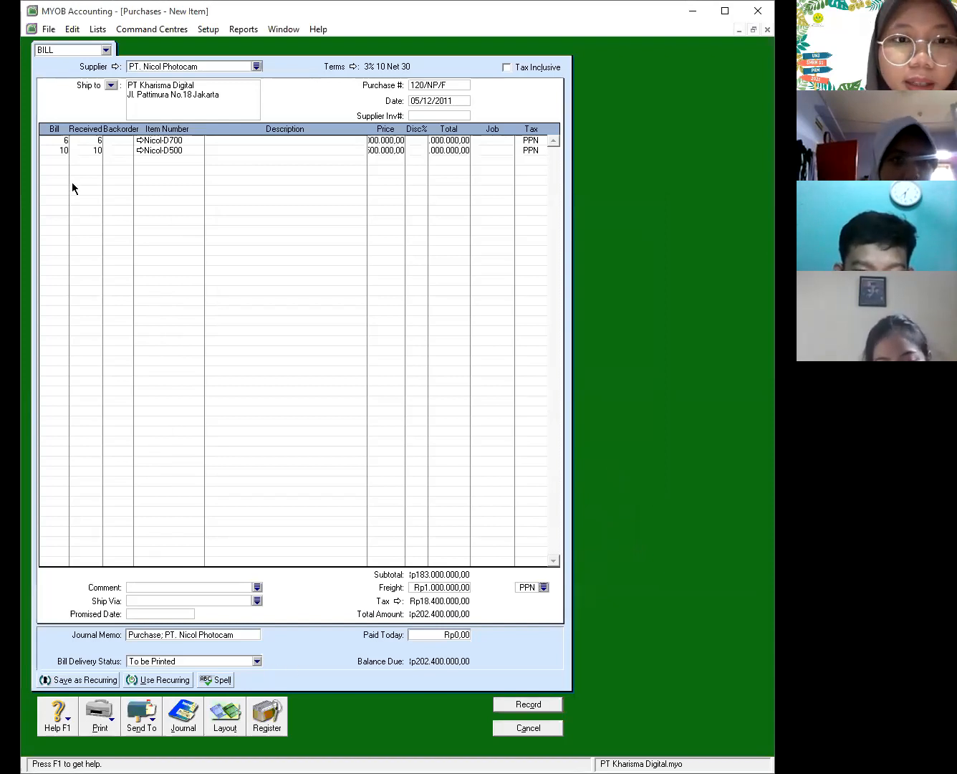
# Add a third purchase line for item Nicol-D700 without a quantity, with a line total of 10800000
pyautogui.click(149, 159)
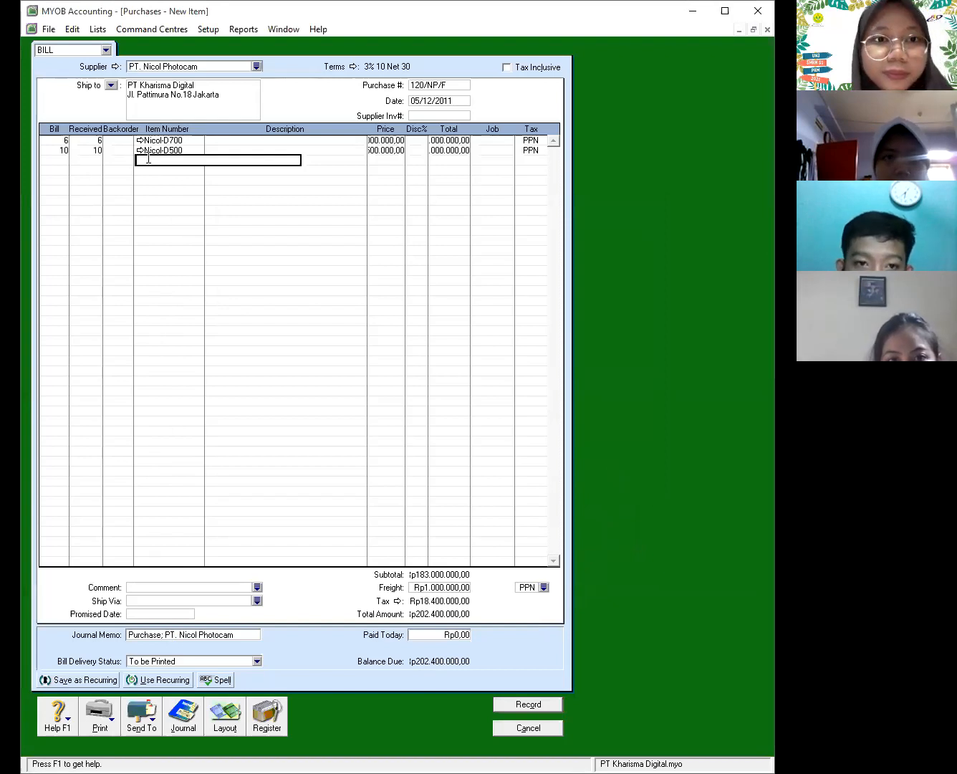
pyautogui.write('Nicol')
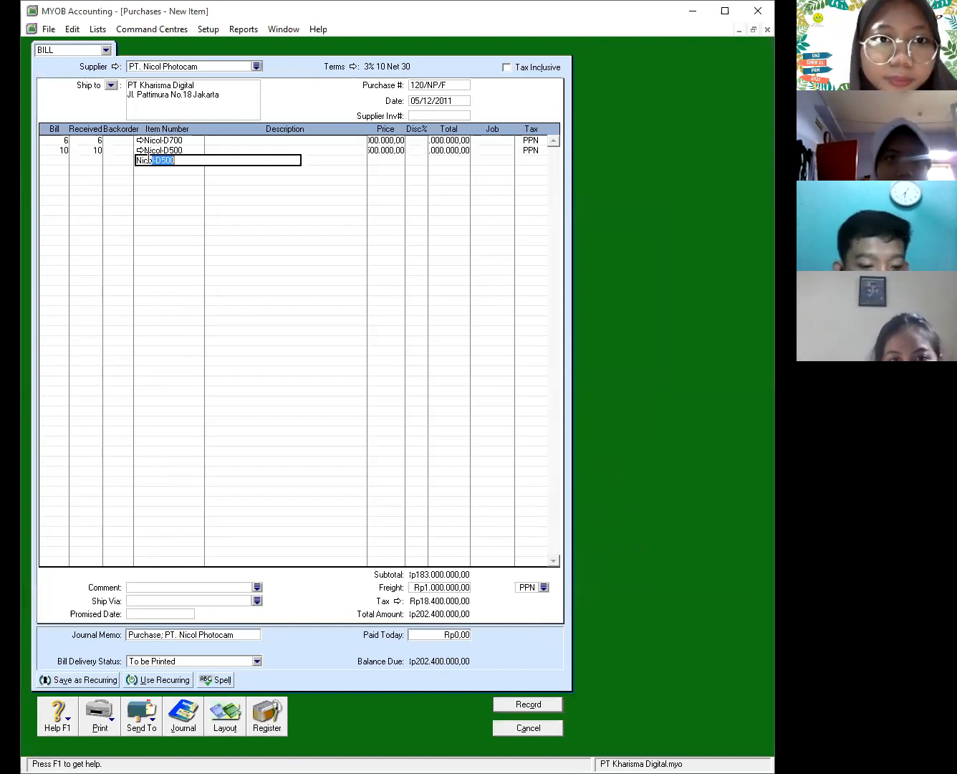
pyautogui.write('-D7')
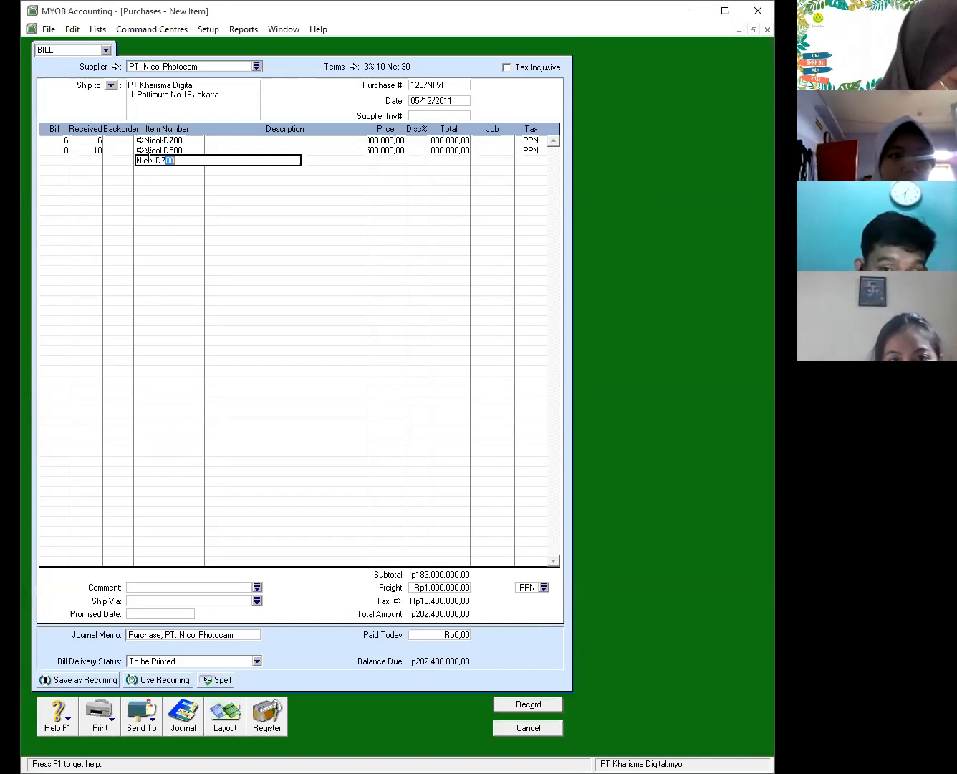
pyautogui.press('Tab')
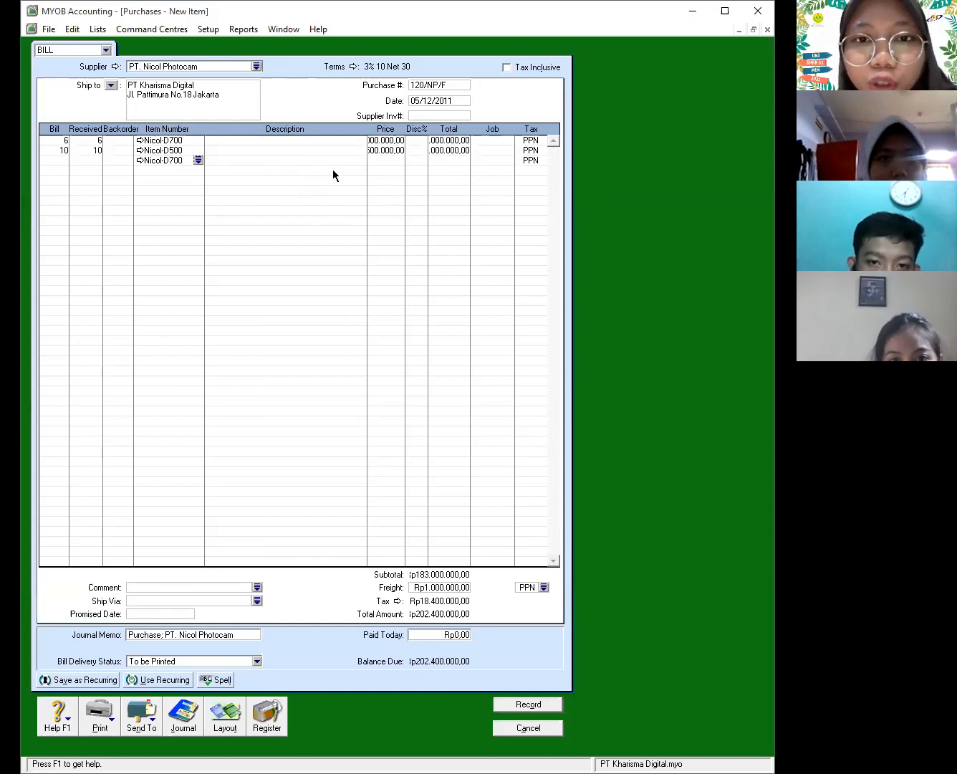
pyautogui.click(437, 160)
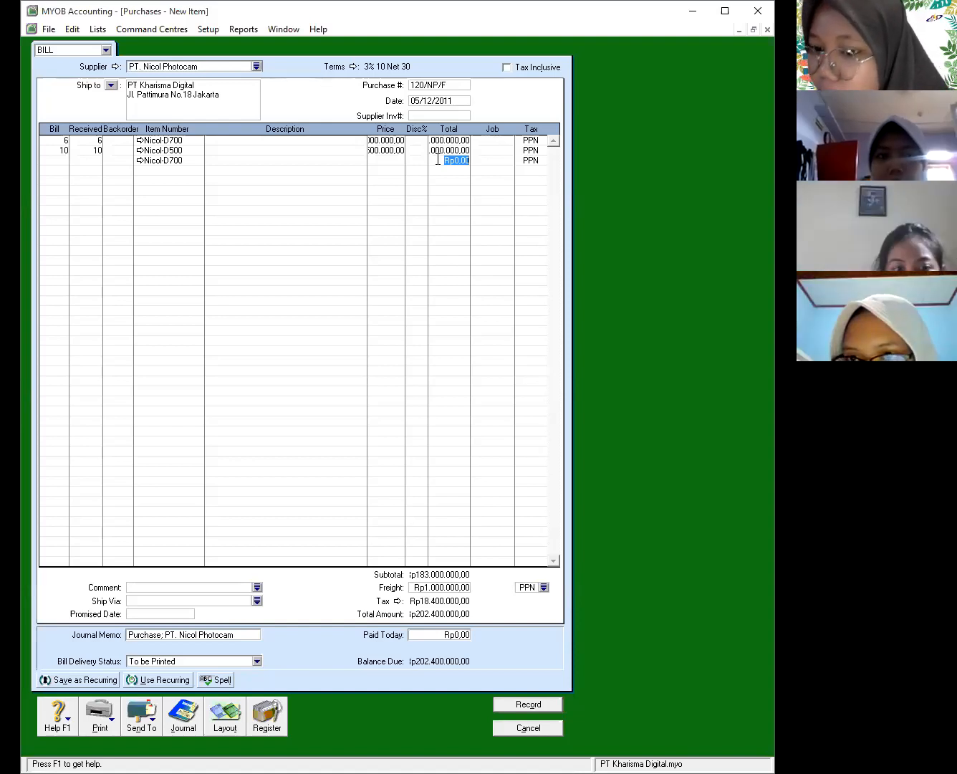
pyautogui.write('105')
pyautogui.write('00')
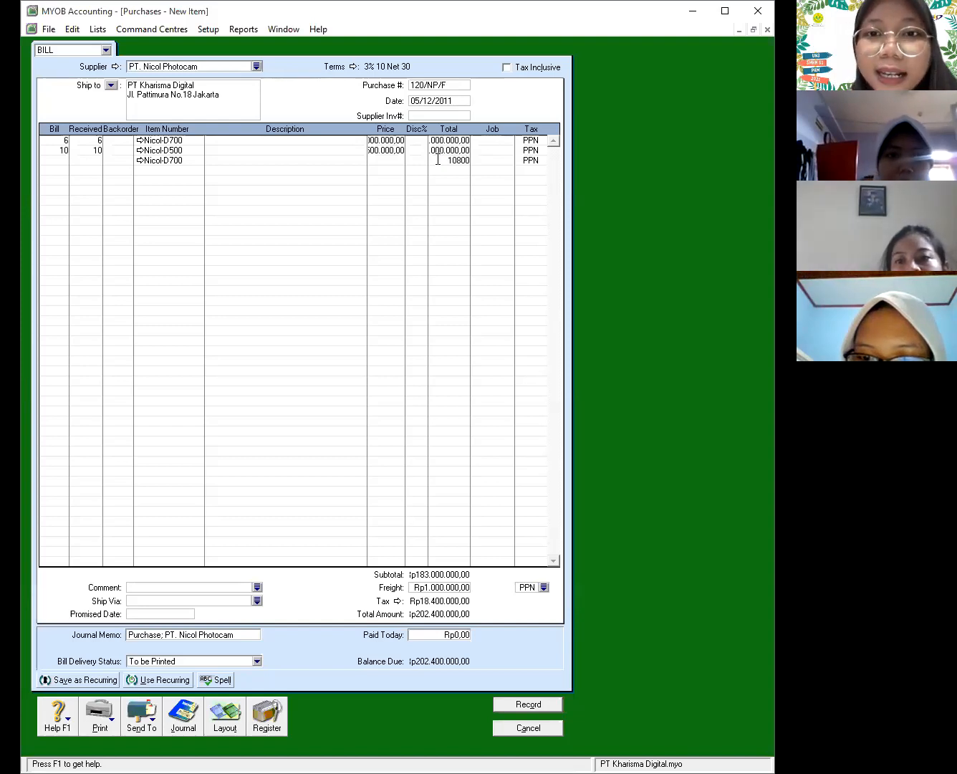
pyautogui.write('00000')
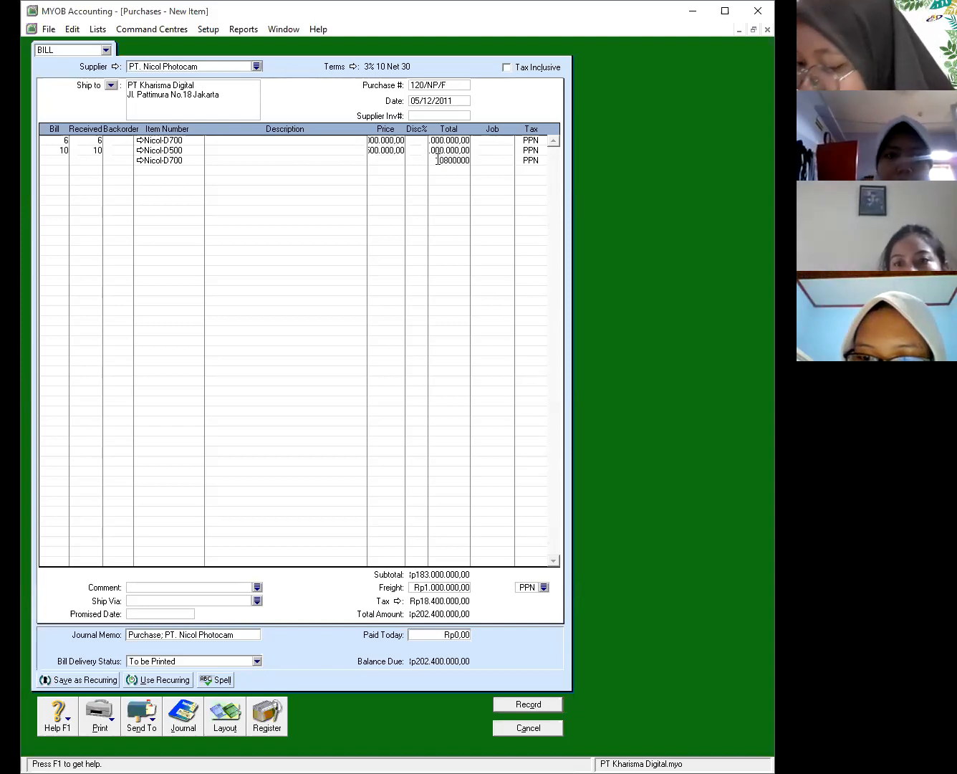
pyautogui.press('Return')
pyautogui.click(437, 160)
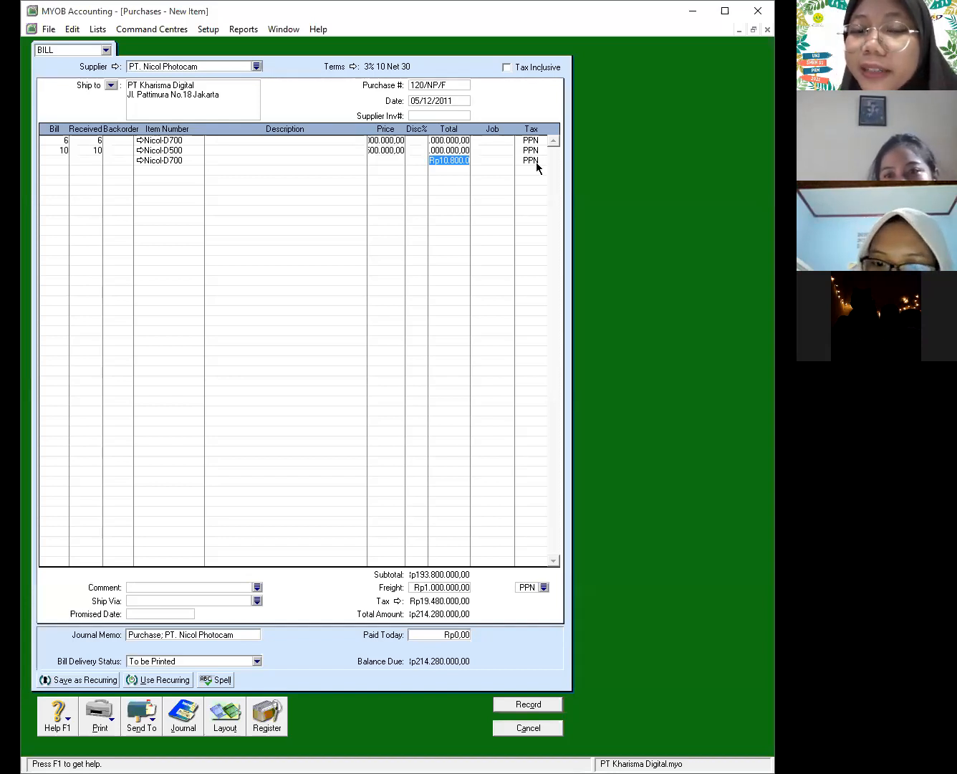
# Change the tax code on the third purchase line, the Nicol-D700 without a quantity, to N-T
pyautogui.click(536, 162)
pyautogui.click(541, 161)
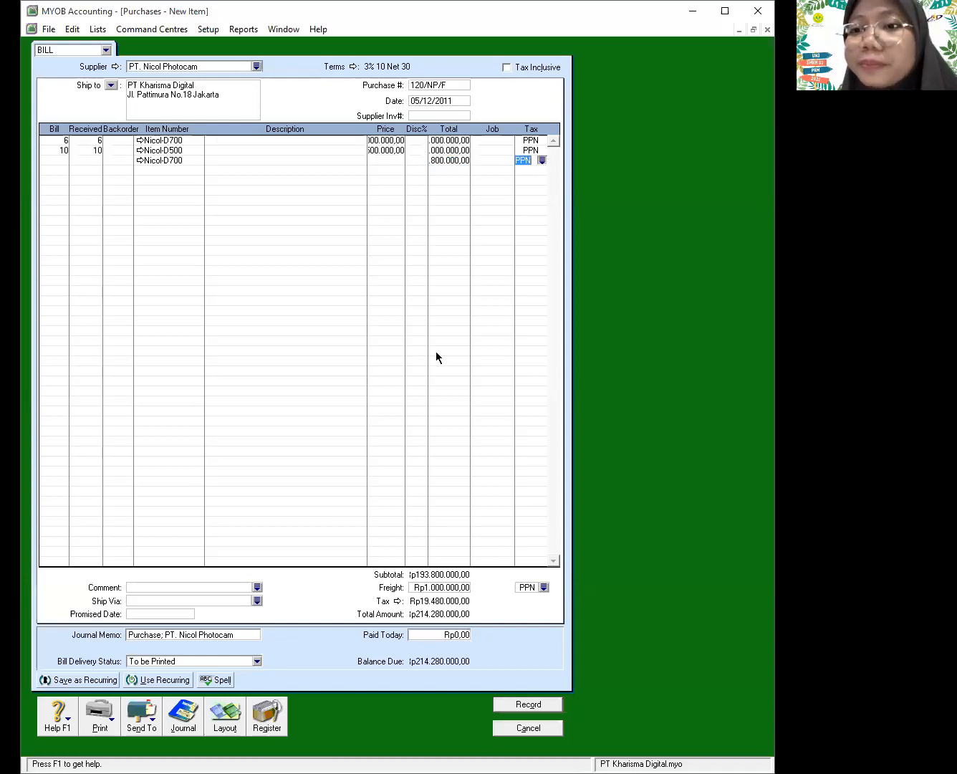
pyautogui.click(393, 319)
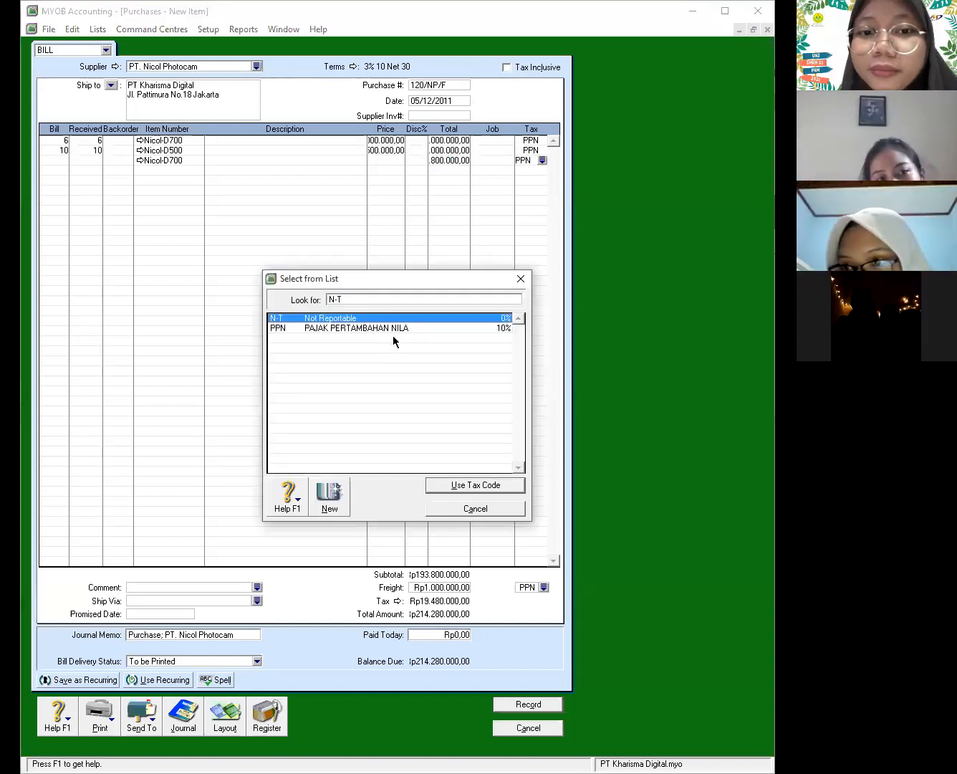
pyautogui.click(444, 487)
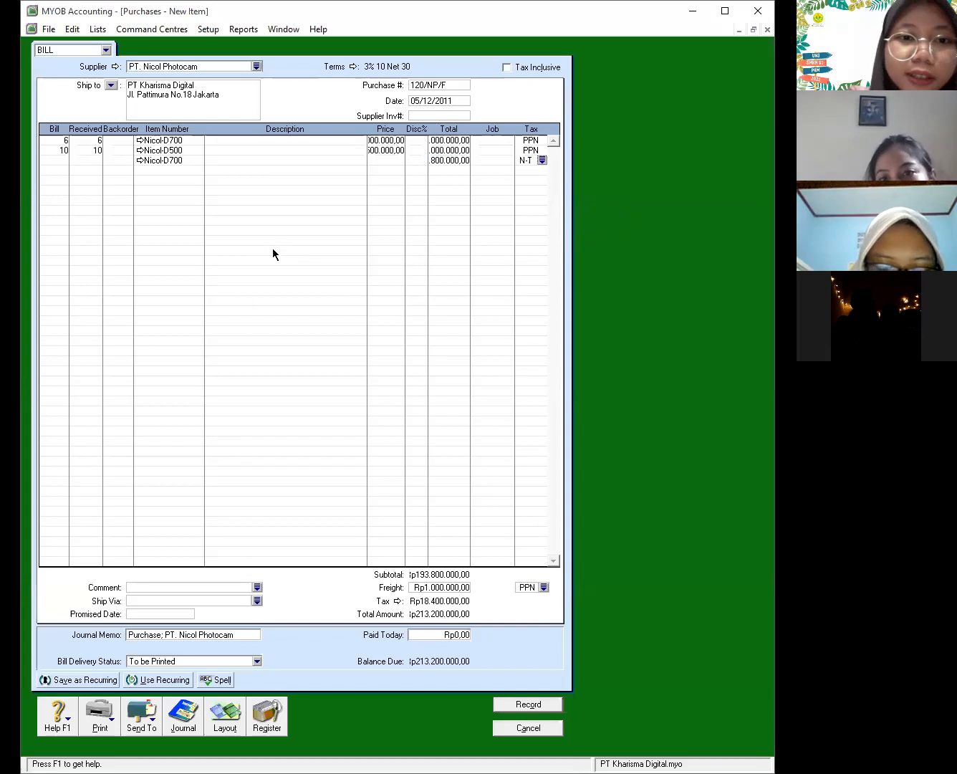
# Add a fourth purchase line for item Nicol-D500 without a quantity, with a line total of 7500000
pyautogui.click(150, 171)
pyautogui.write('Nicol-D500')
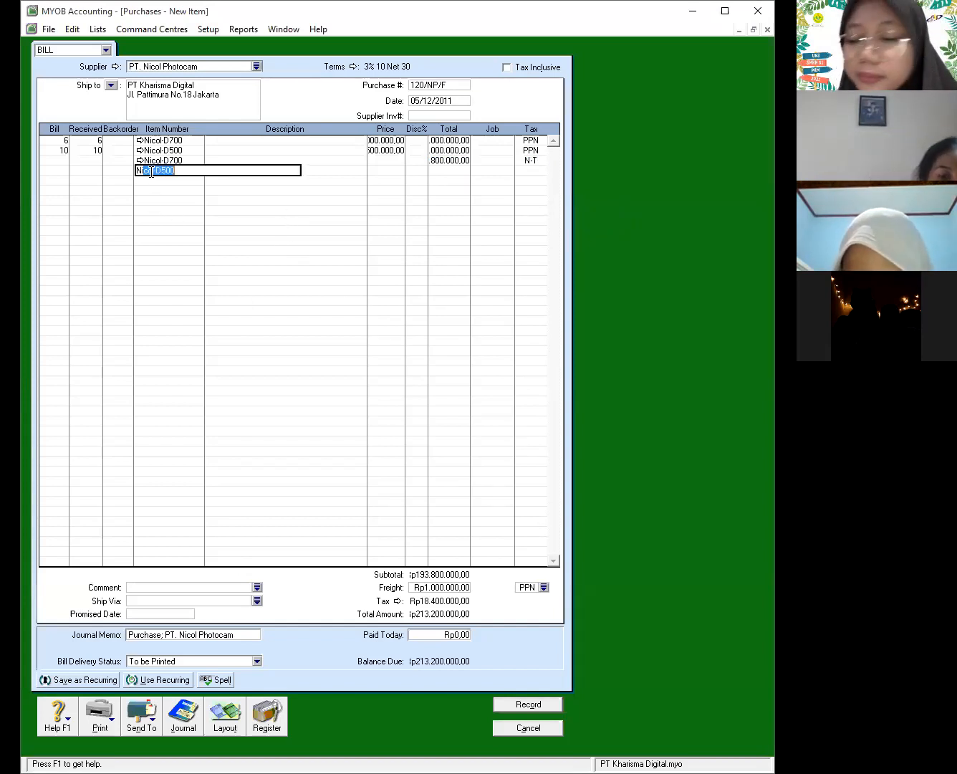
pyautogui.press('Tab')
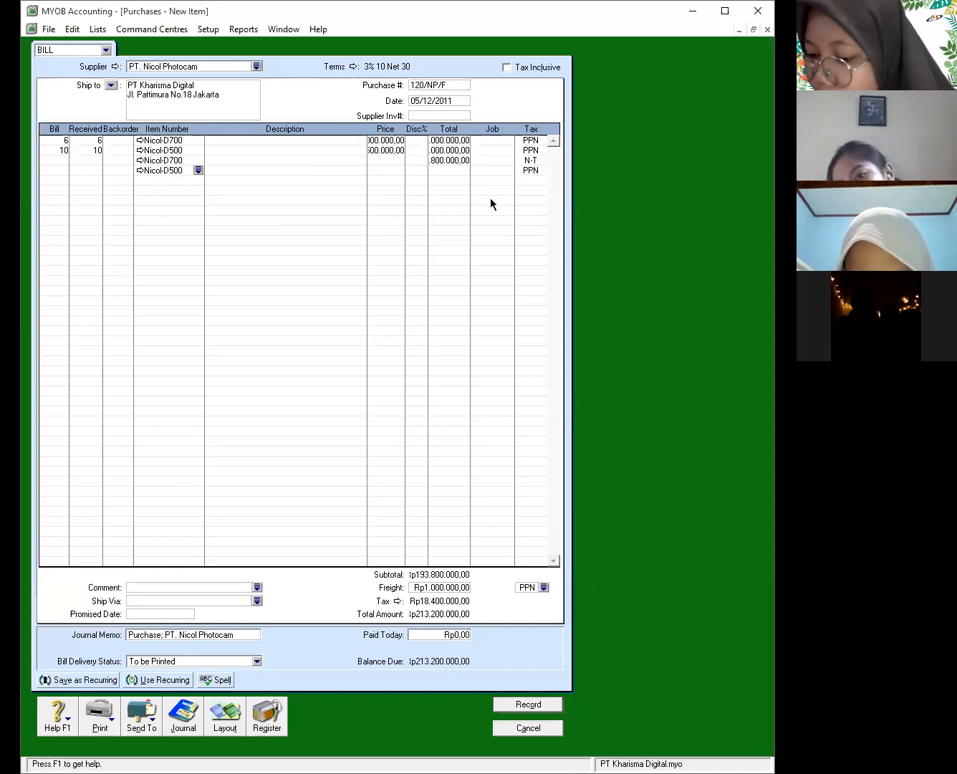
pyautogui.click(451, 170)
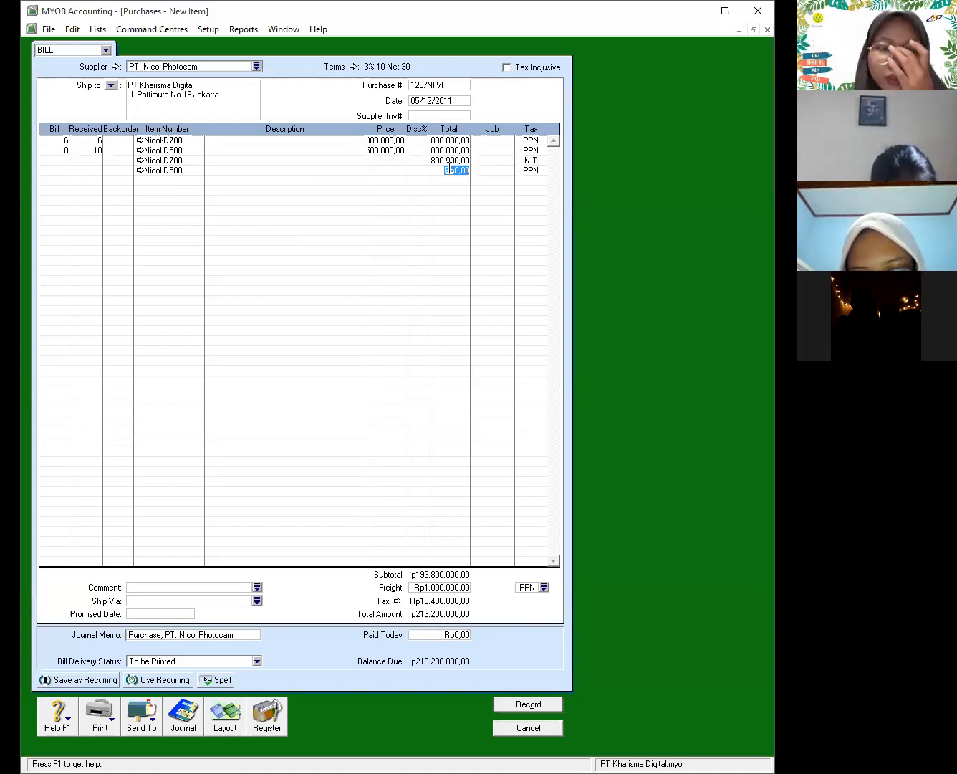
pyautogui.write('750000')
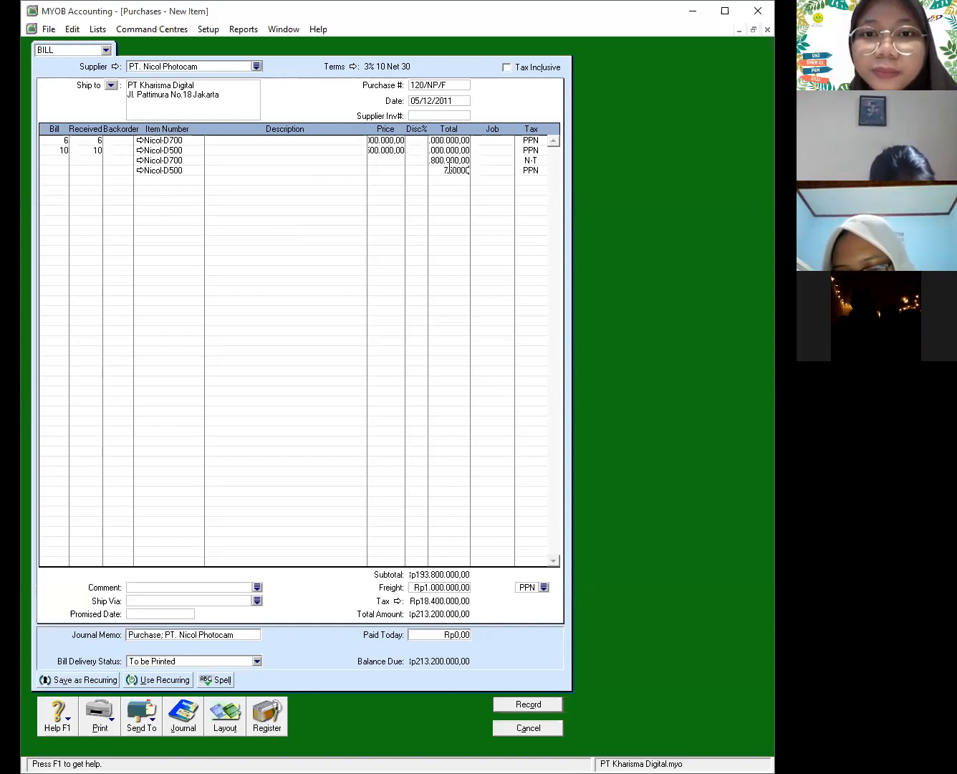
pyautogui.write('0')
pyautogui.press('Tab')
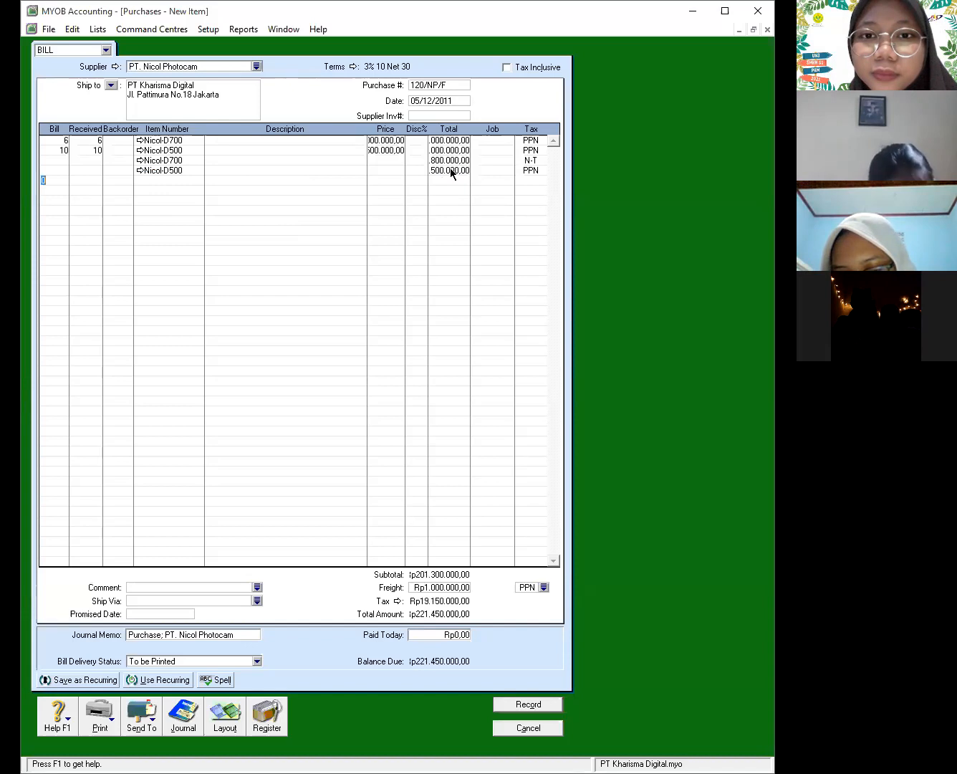
pyautogui.click(451, 172)
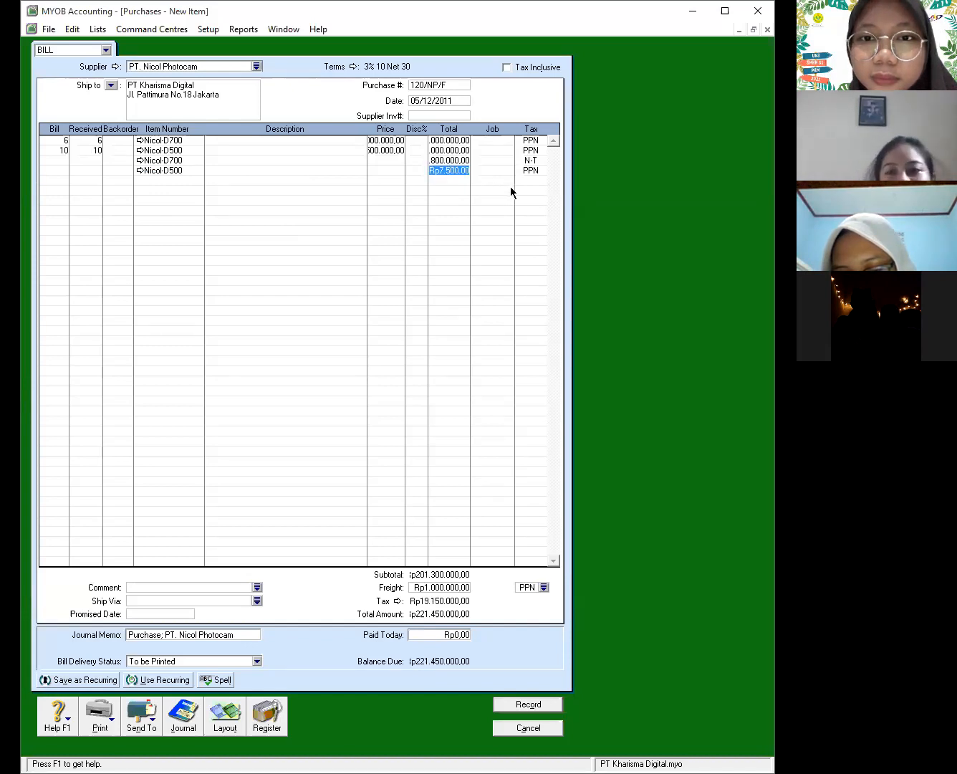
# Change the tax code on the fourth purchase line, the Nicol-D500 without a quantity, to N-T
pyautogui.click(546, 175)
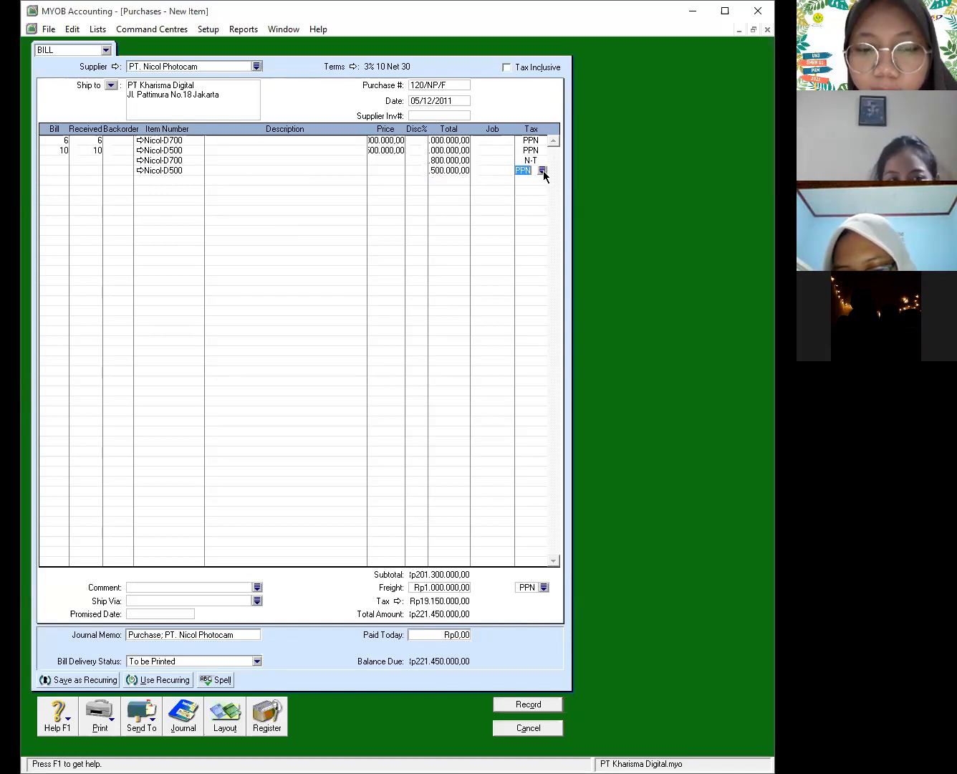
pyautogui.click(543, 171)
pyautogui.click(495, 485)
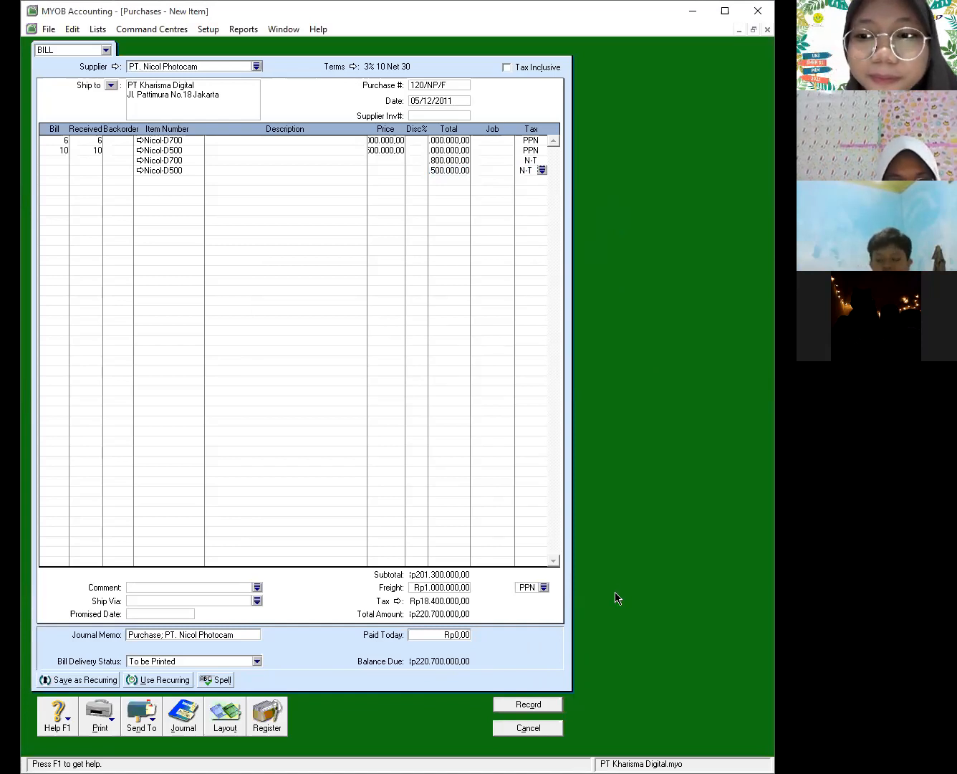
# Check the recap of the purchase's journal entries and record the purchase, declining the suggested tax code change and leaving purchase entry
pyautogui.hotkey('ctrl', 'r')
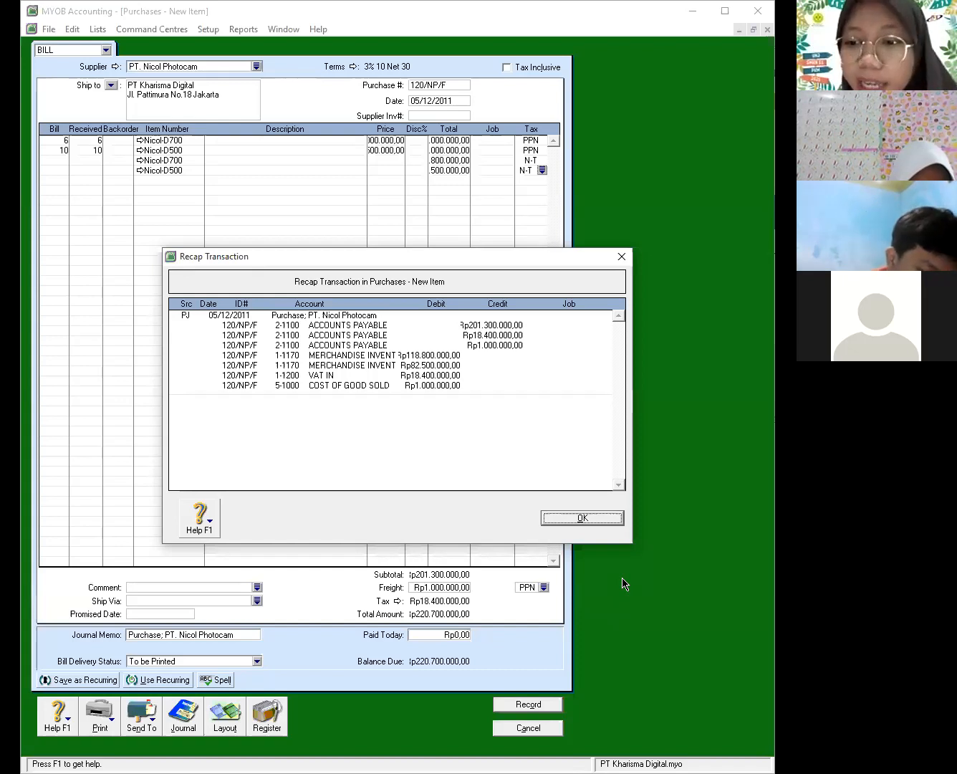
pyautogui.click(597, 517)
pyautogui.click(551, 706)
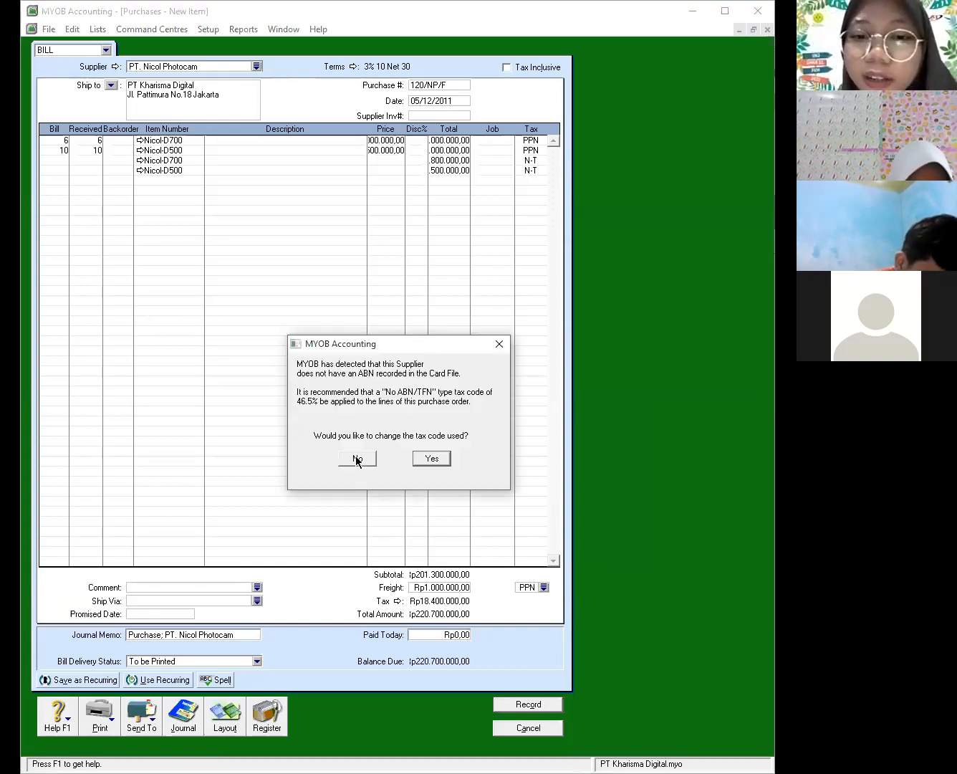
pyautogui.click(358, 460)
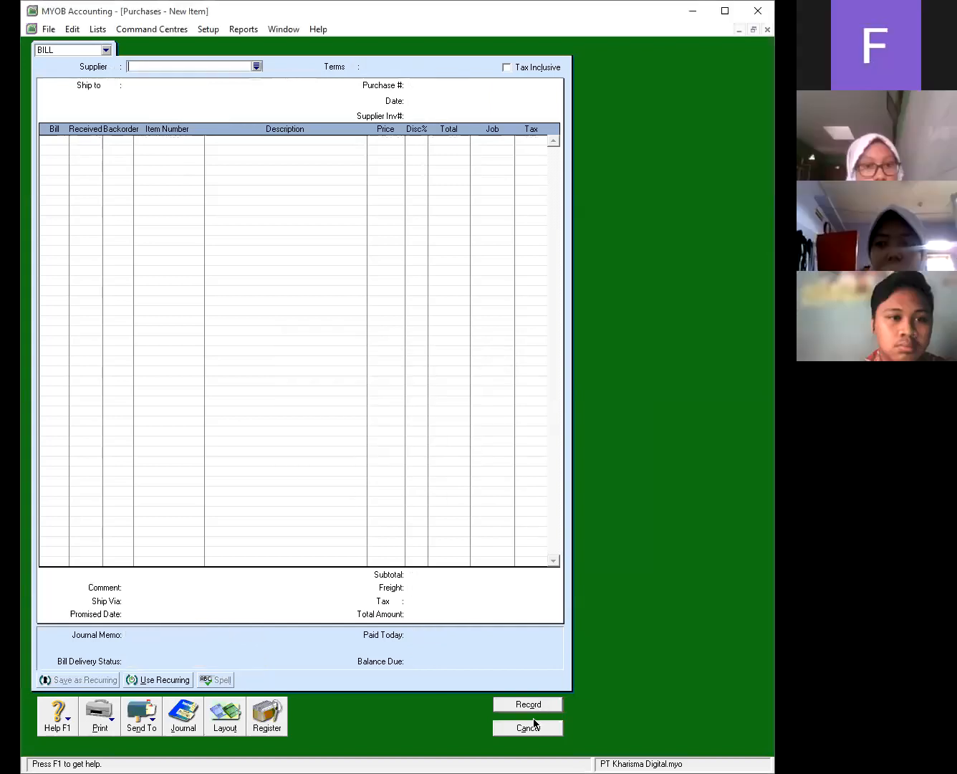
pyautogui.click(527, 727)
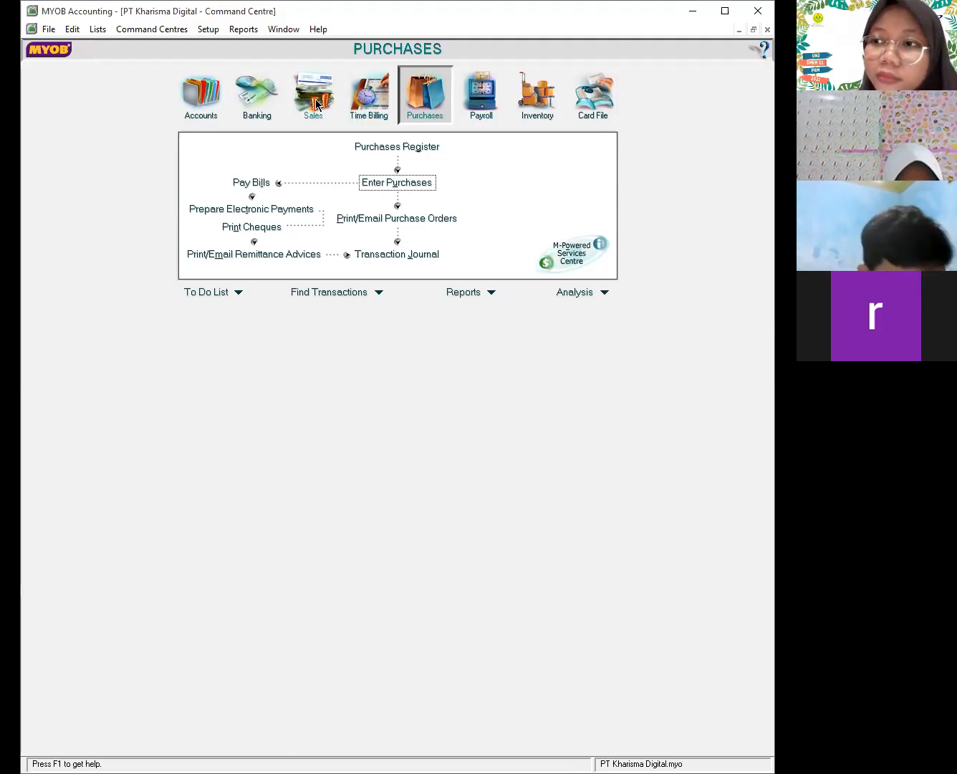
# Start a new item sales invoice for the customer Panorama Foto
pyautogui.click(322, 120)
pyautogui.click(407, 180)
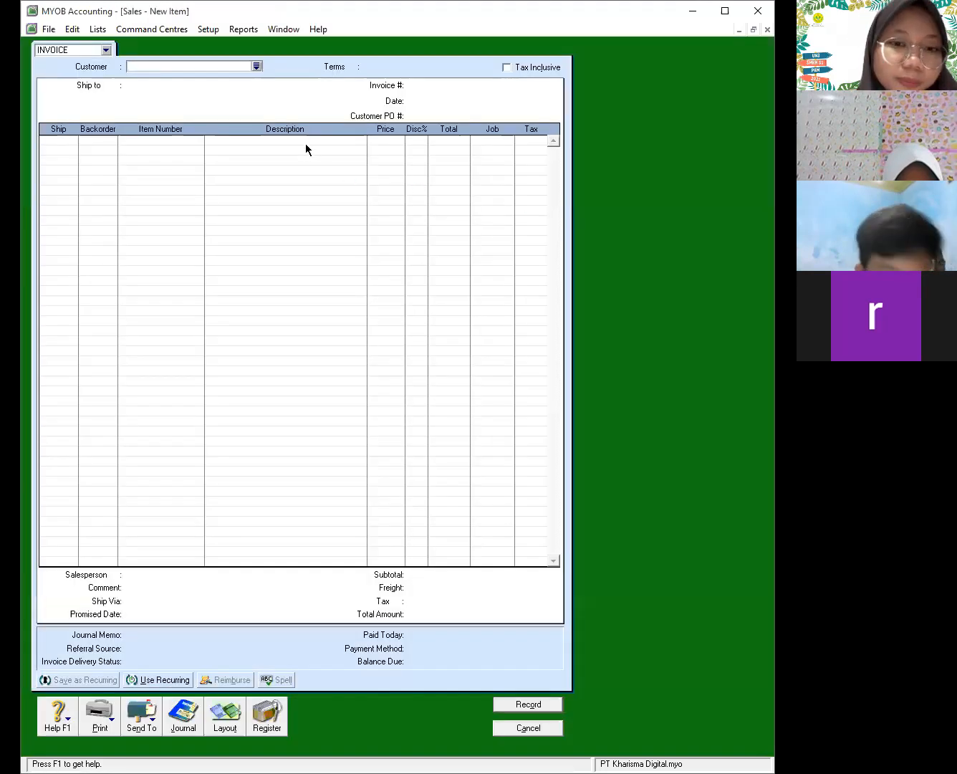
pyautogui.click(257, 67)
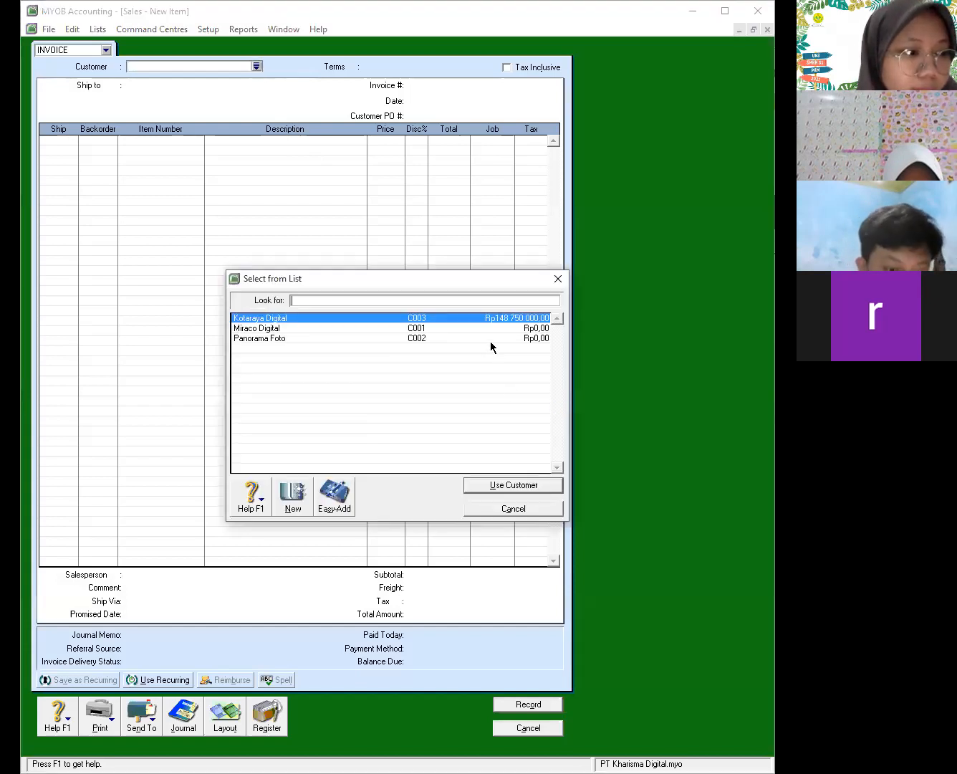
pyautogui.click(491, 339)
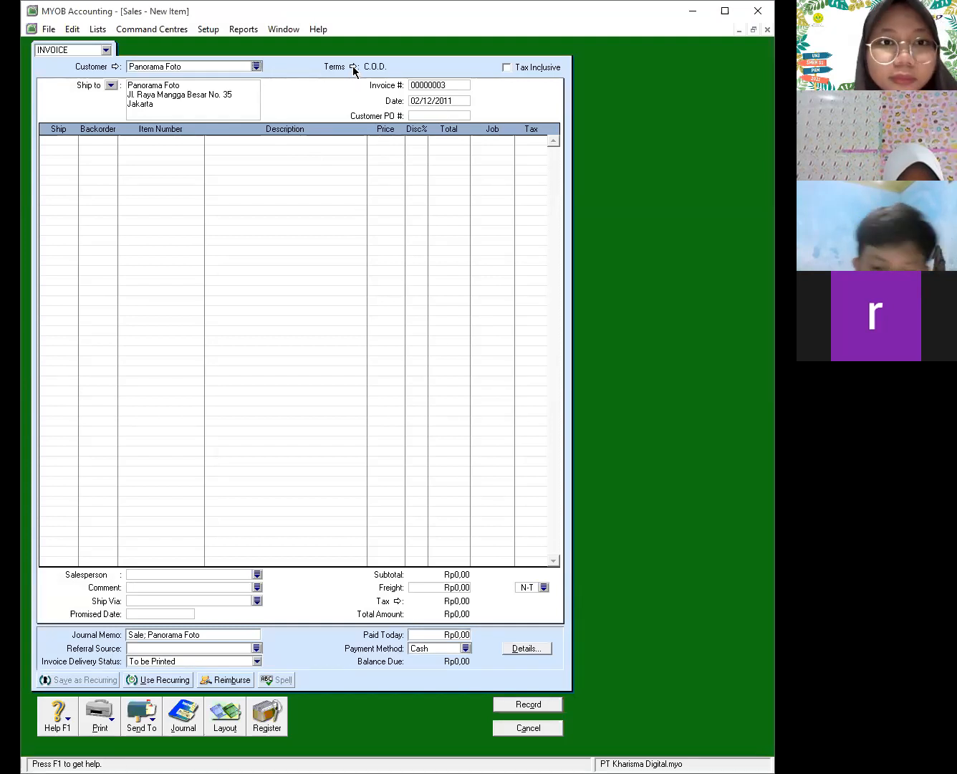
# Set the sales invoice number to 081/FPJ and its date to 06/12/2011
pyautogui.click(440, 85)
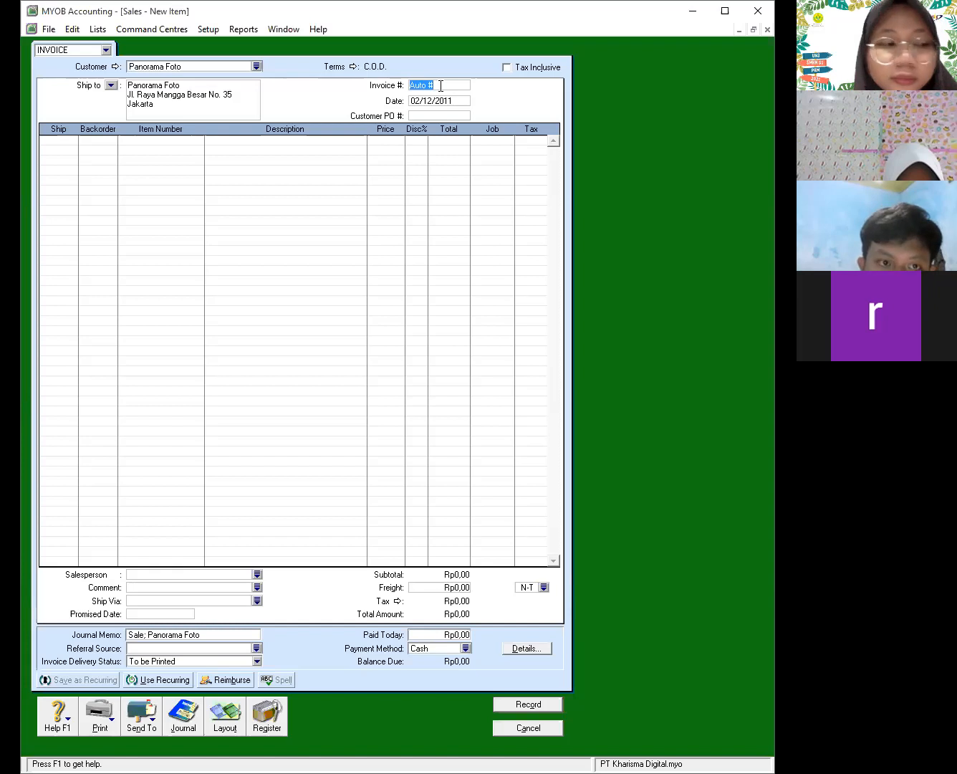
pyautogui.write('081/')
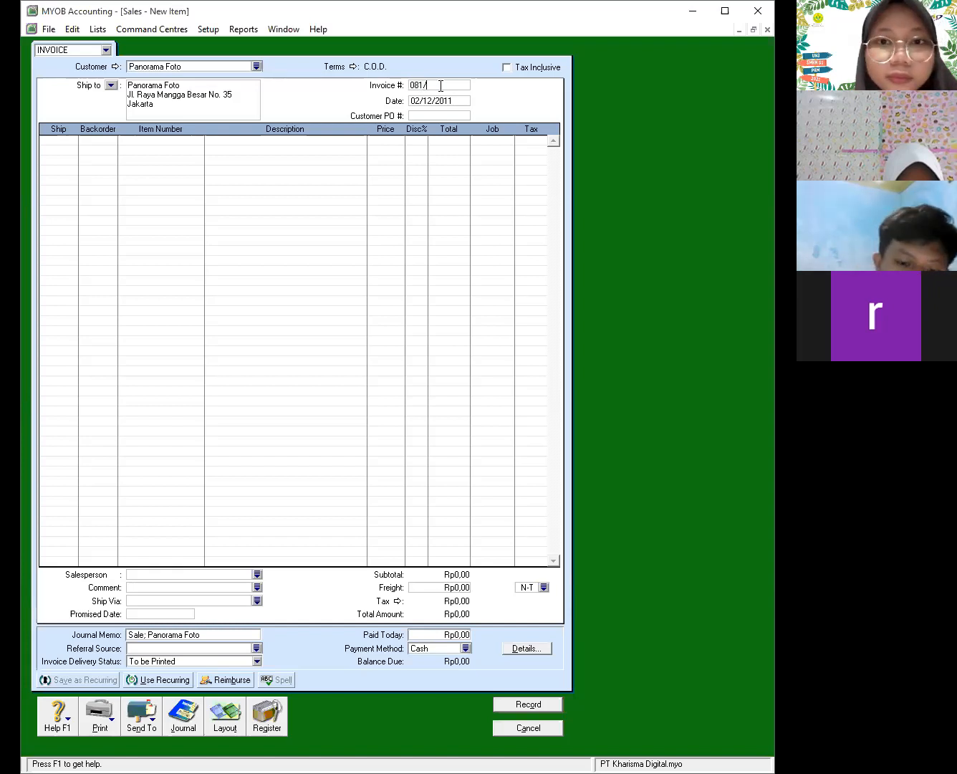
pyautogui.write('FPJ')
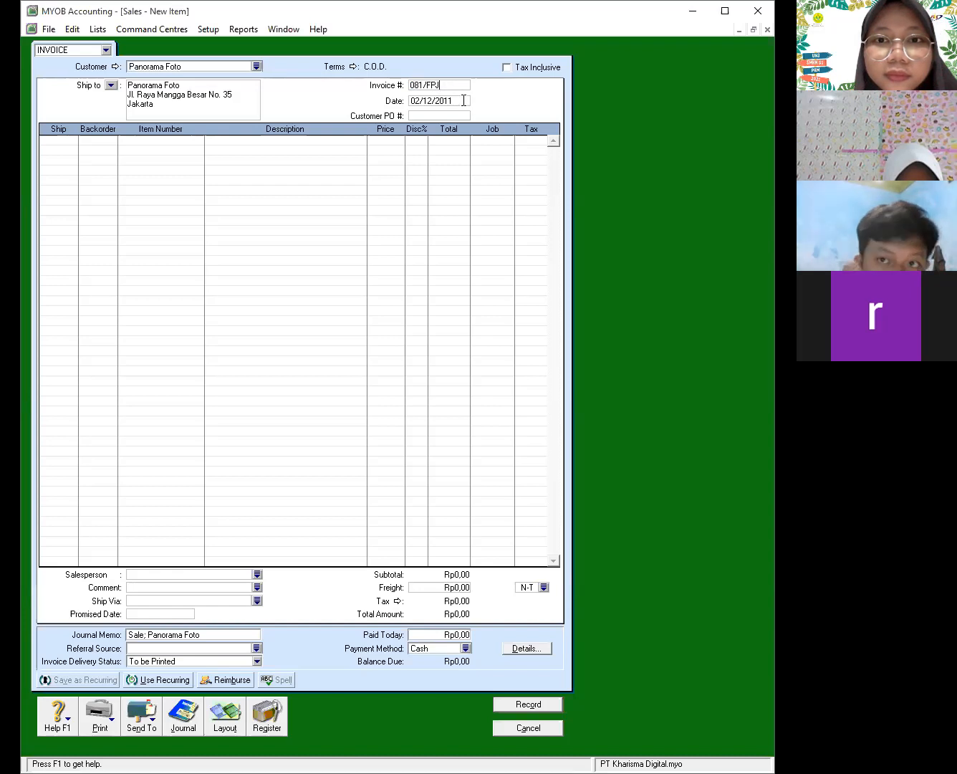
pyautogui.click(464, 100)
pyautogui.write('0')
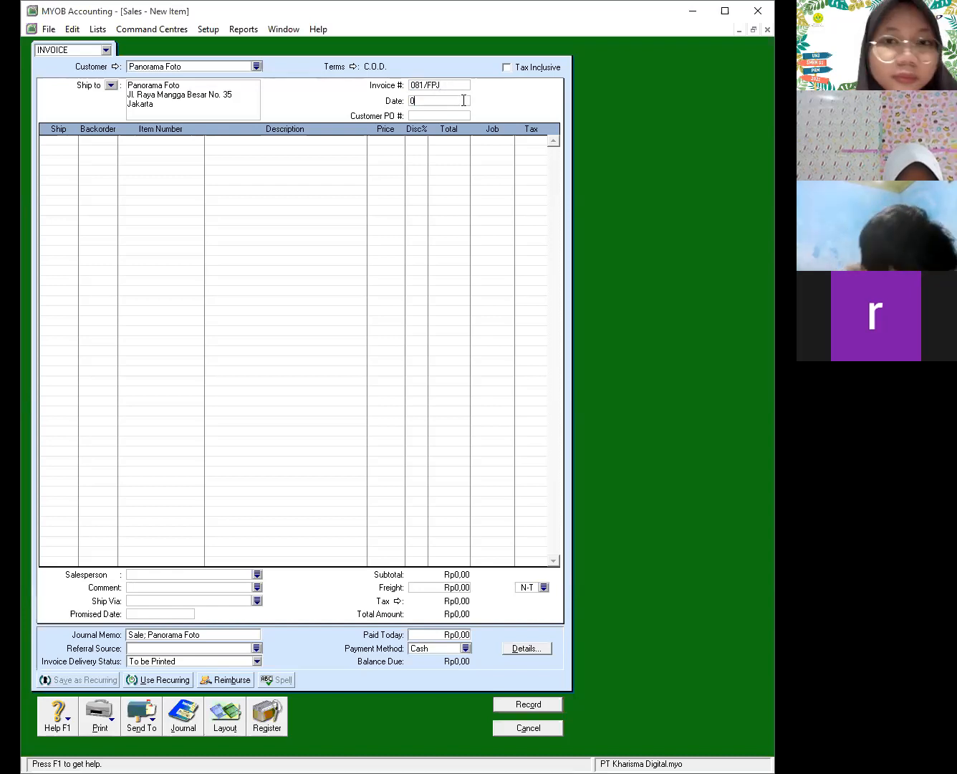
pyautogui.write('6/12/2011')
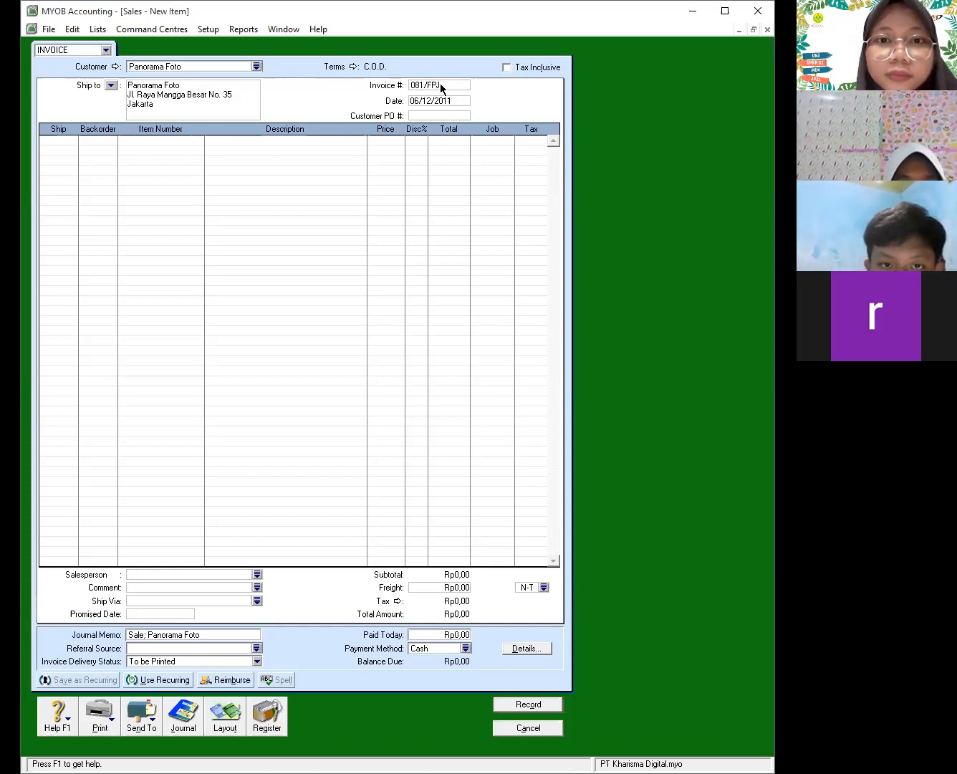
# Set the invoice's credit terms to In a Given # of Days with 10 discount days, 30 balance due days and a 2% early payment discount
pyautogui.click(354, 67)
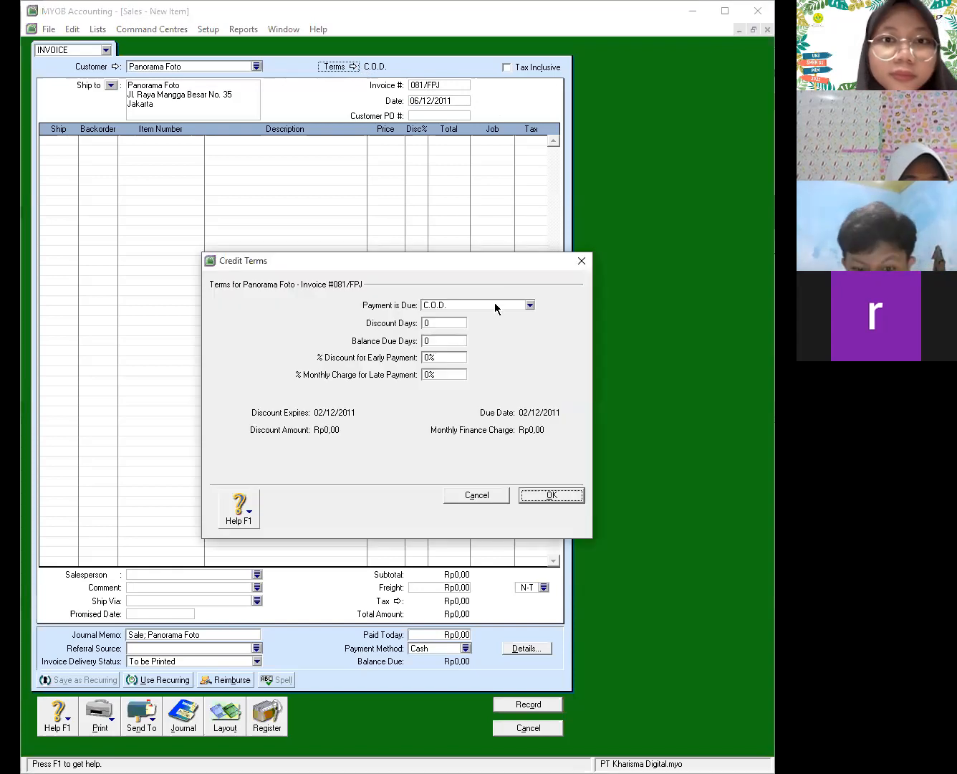
pyautogui.click(530, 305)
pyautogui.click(521, 337)
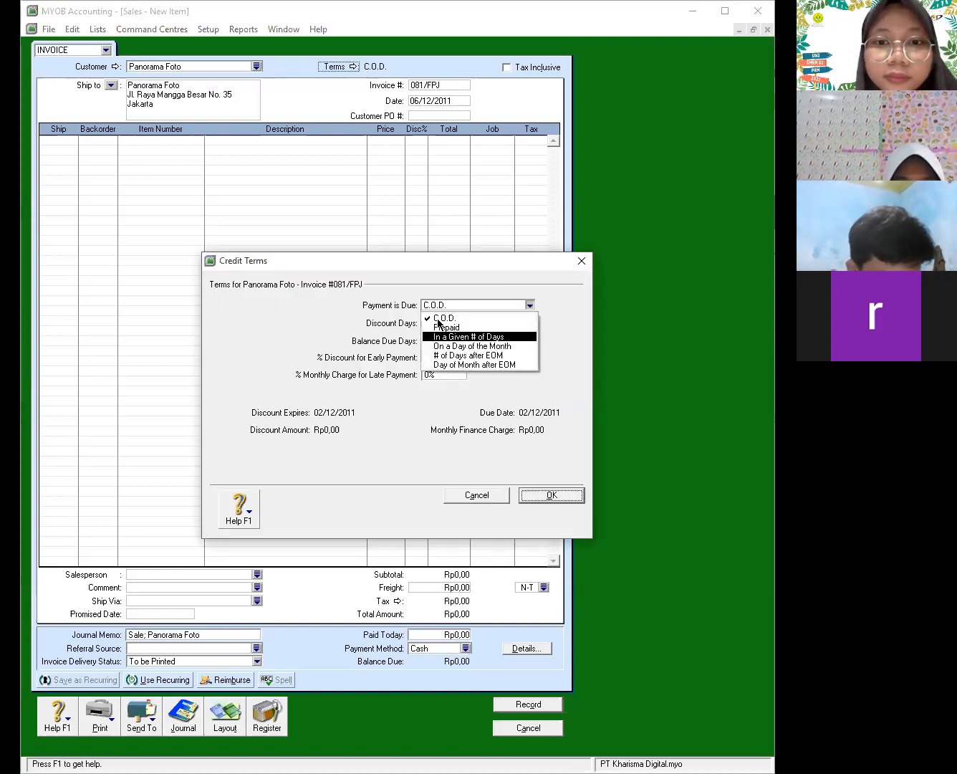
pyautogui.click(438, 323)
pyautogui.write('10')
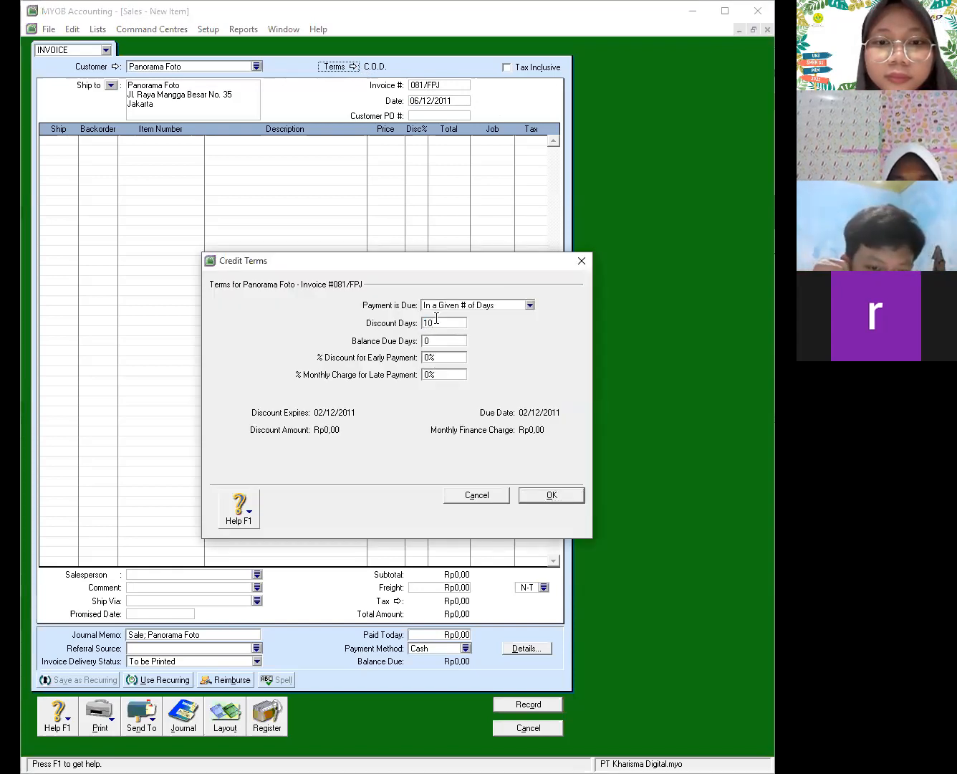
pyautogui.press('Tab')
pyautogui.write('30')
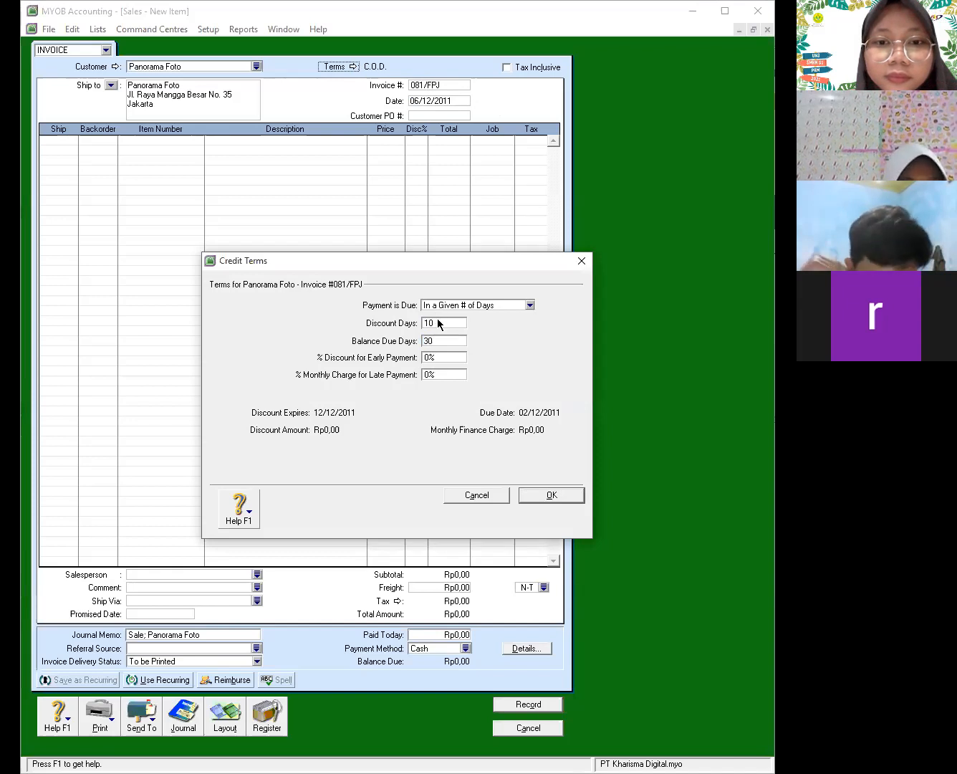
pyautogui.click(427, 355)
pyautogui.click(430, 357)
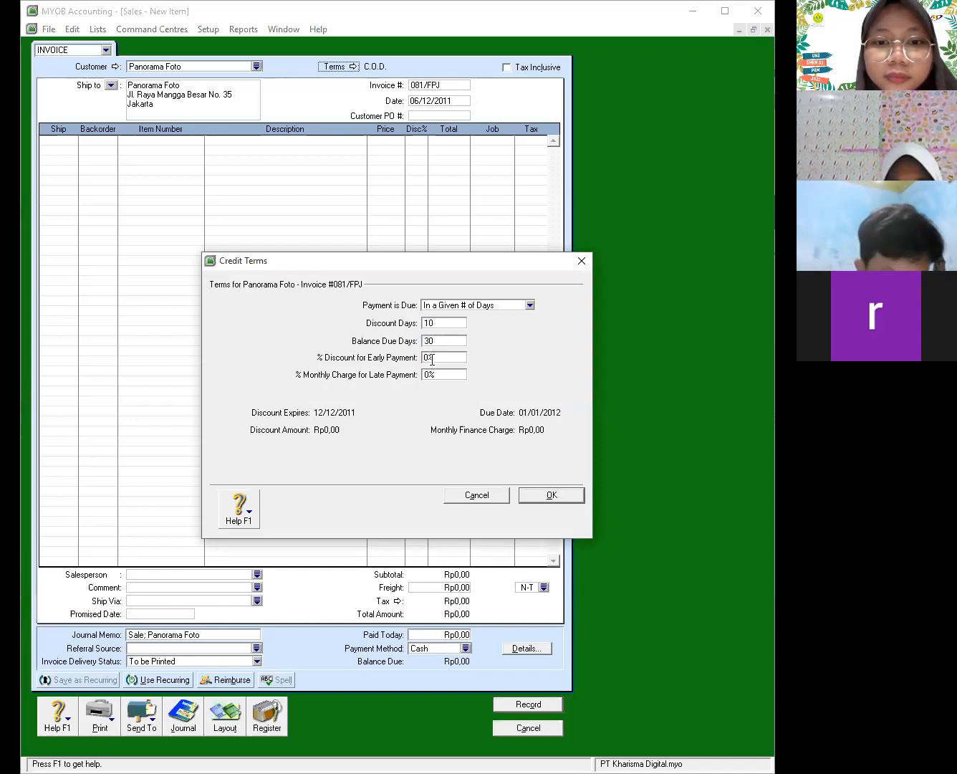
pyautogui.press('BackSpace')
pyautogui.write('2')
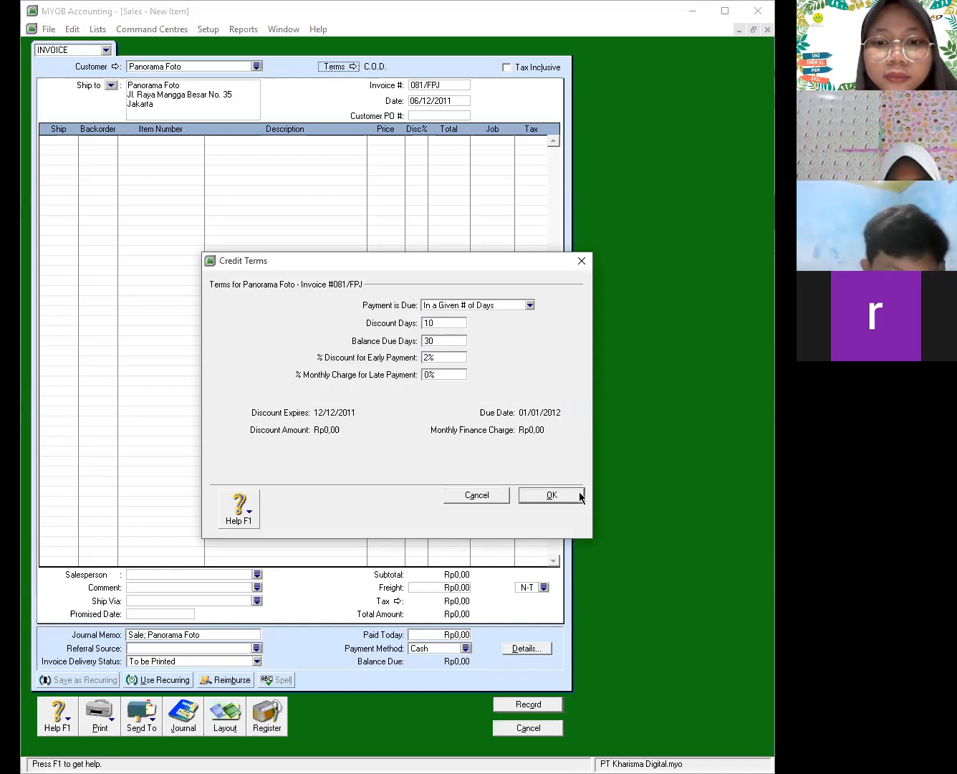
pyautogui.click(551, 495)
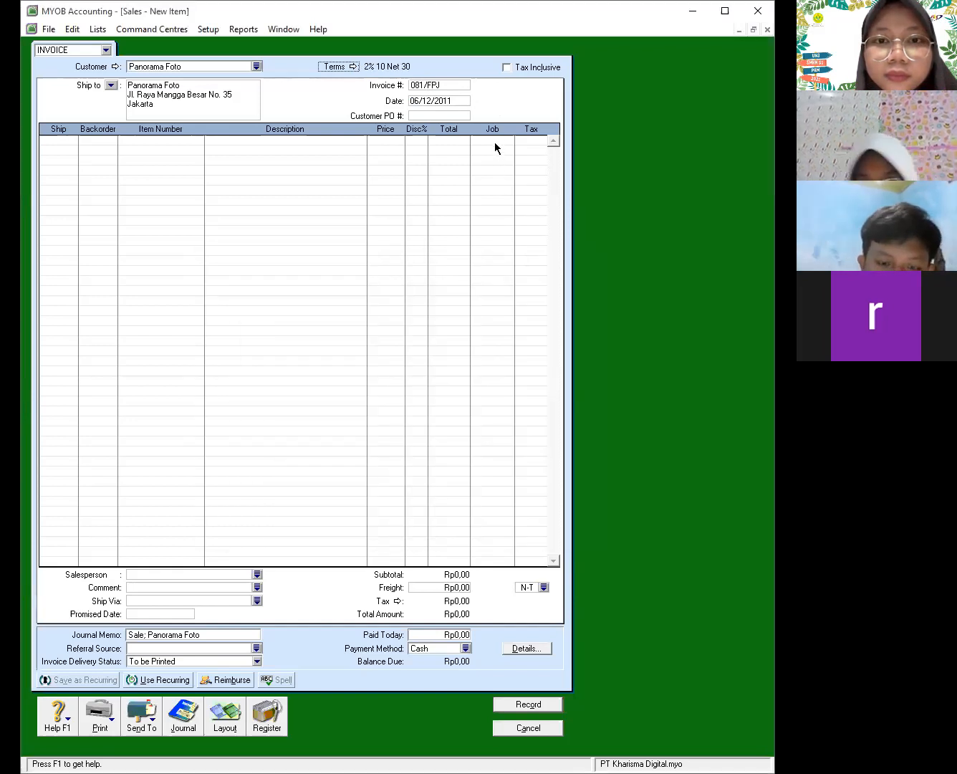
# Enter the first sales line: 3 units of item Nicol-D700 at a price of 21500000
pyautogui.click(62, 142)
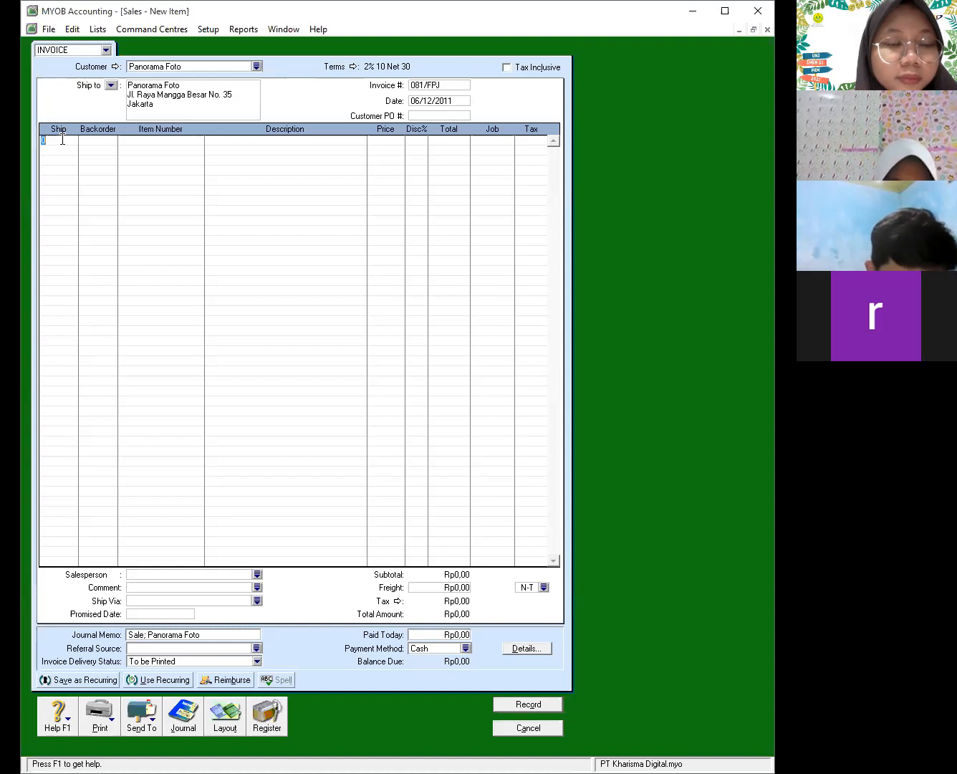
pyautogui.write('3')
pyautogui.press('Tab')
pyautogui.write('Nicol-')
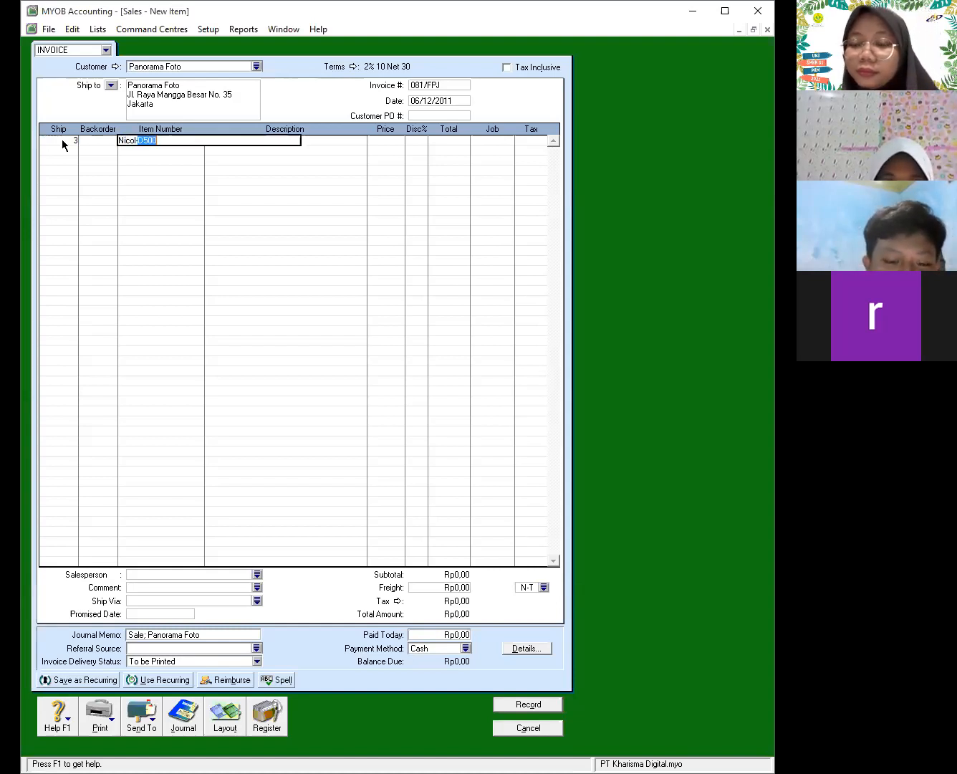
pyautogui.write('D700')
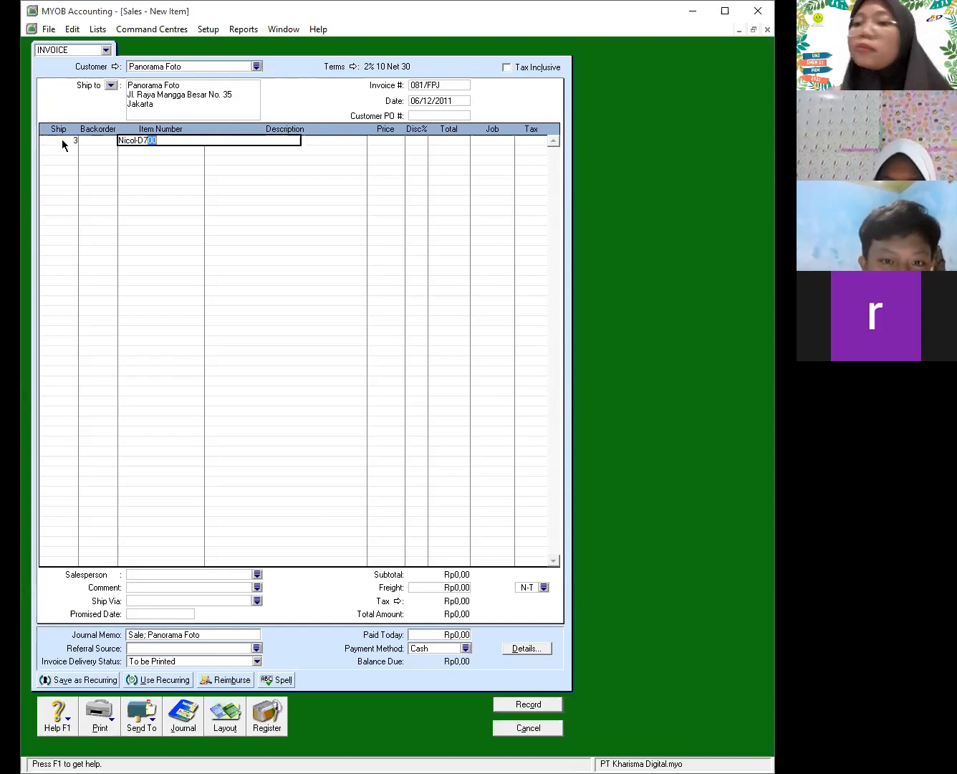
pyautogui.press('Tab')
pyautogui.press('Tab')
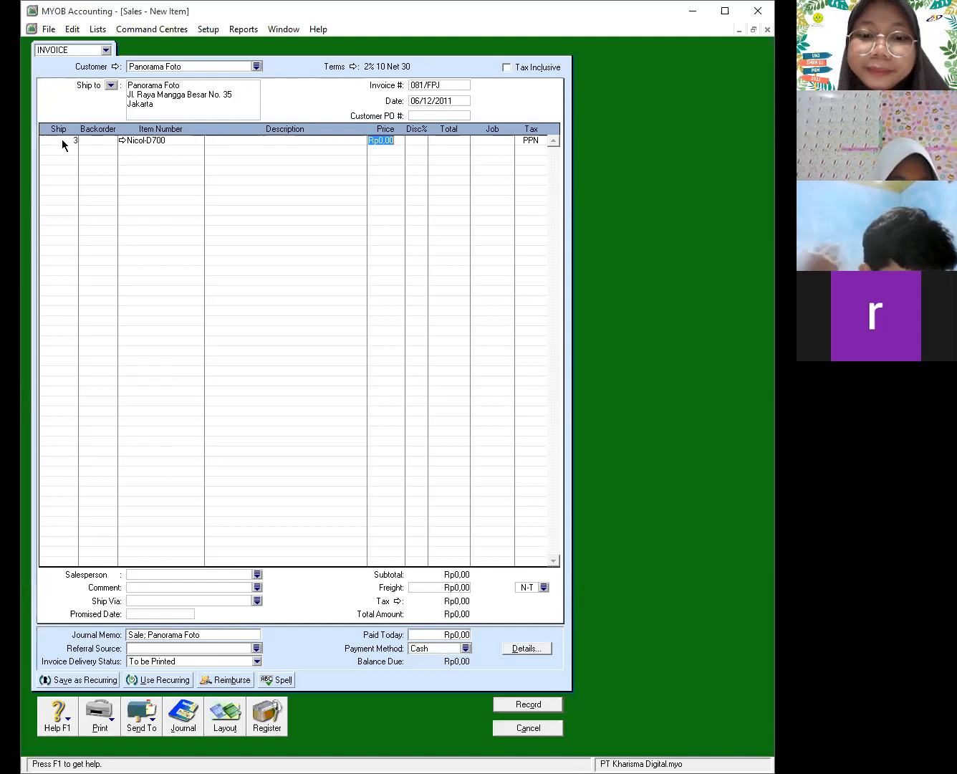
pyautogui.write('21500000')
pyautogui.press('Return')
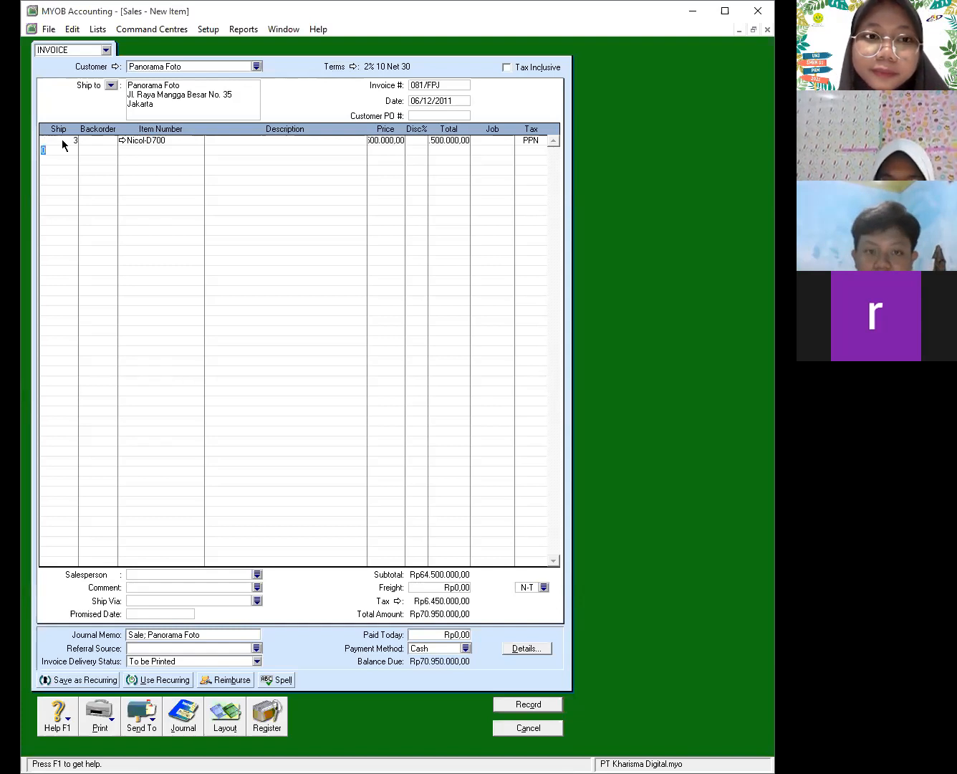
# Enter the second sales line: 3 units of item Nicol-D600 at a price of 23800000
pyautogui.write('3')
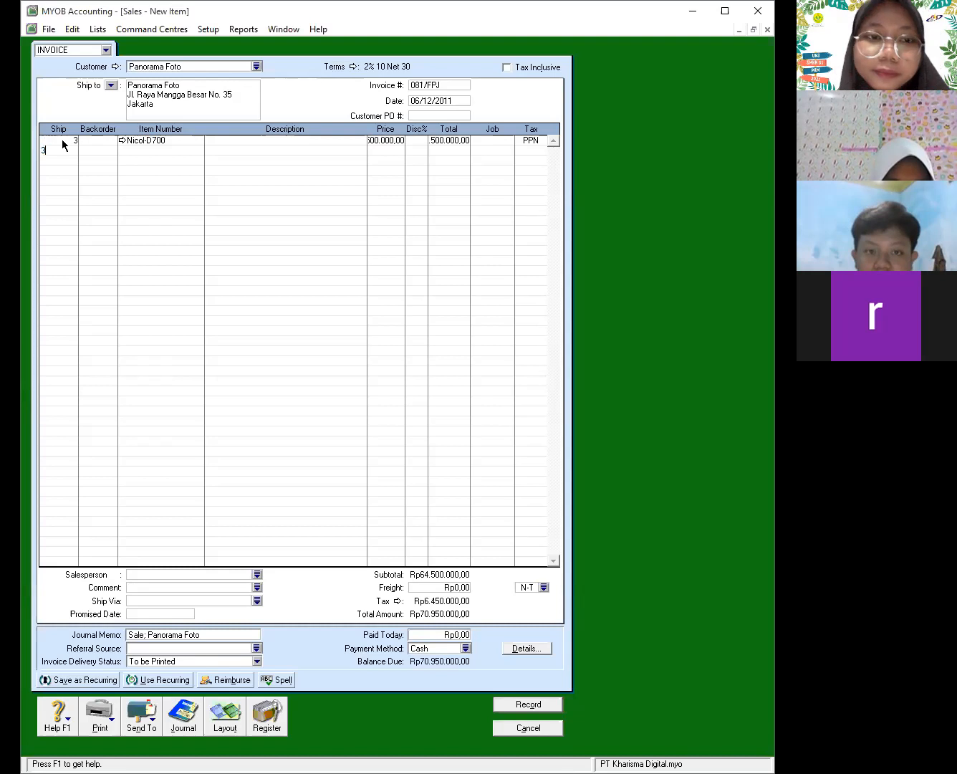
pyautogui.press('Tab')
pyautogui.write('Noi')
pyautogui.press('BackSpace')
pyautogui.press('BackSpace')
pyautogui.write('ico')
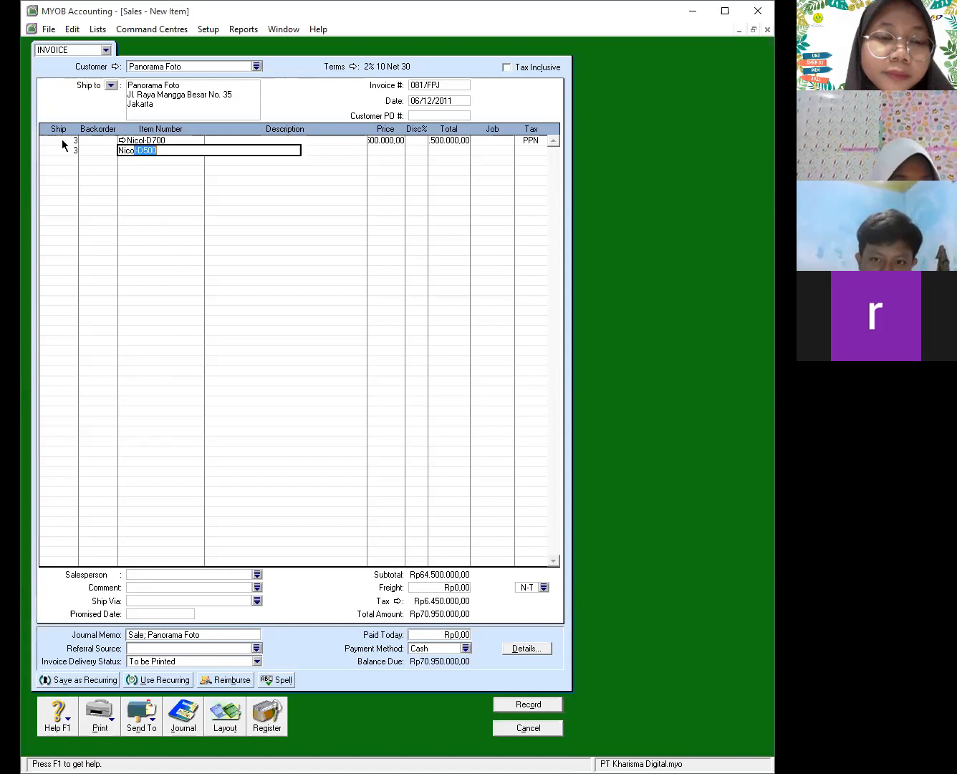
pyautogui.write('l-D6')
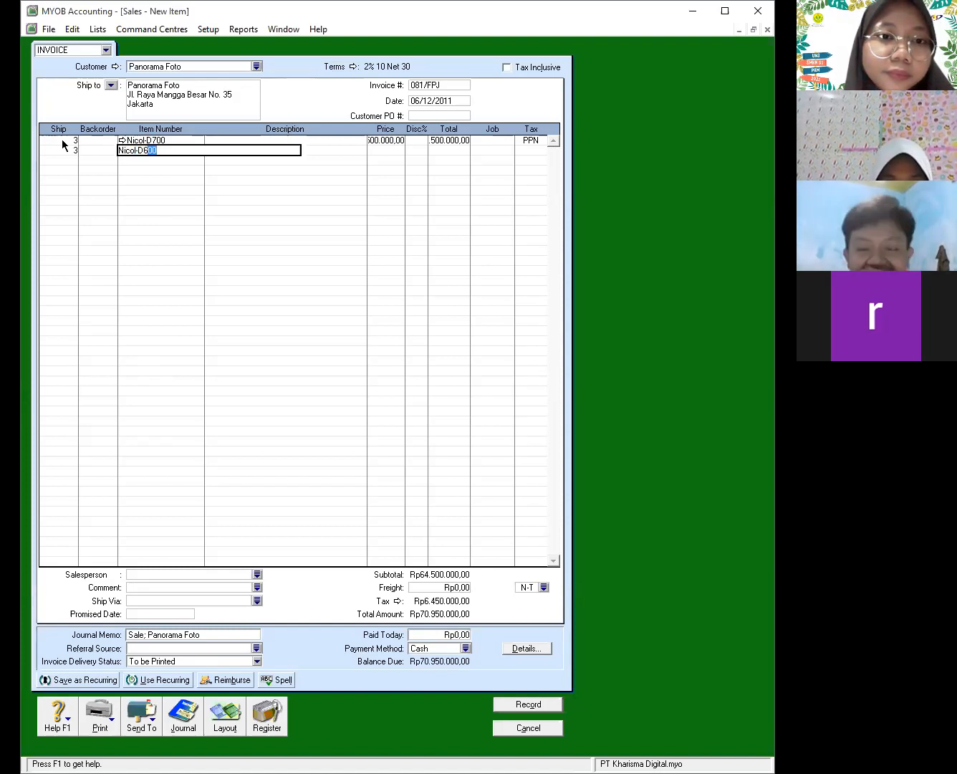
pyautogui.press('Tab')
pyautogui.press('Tab')
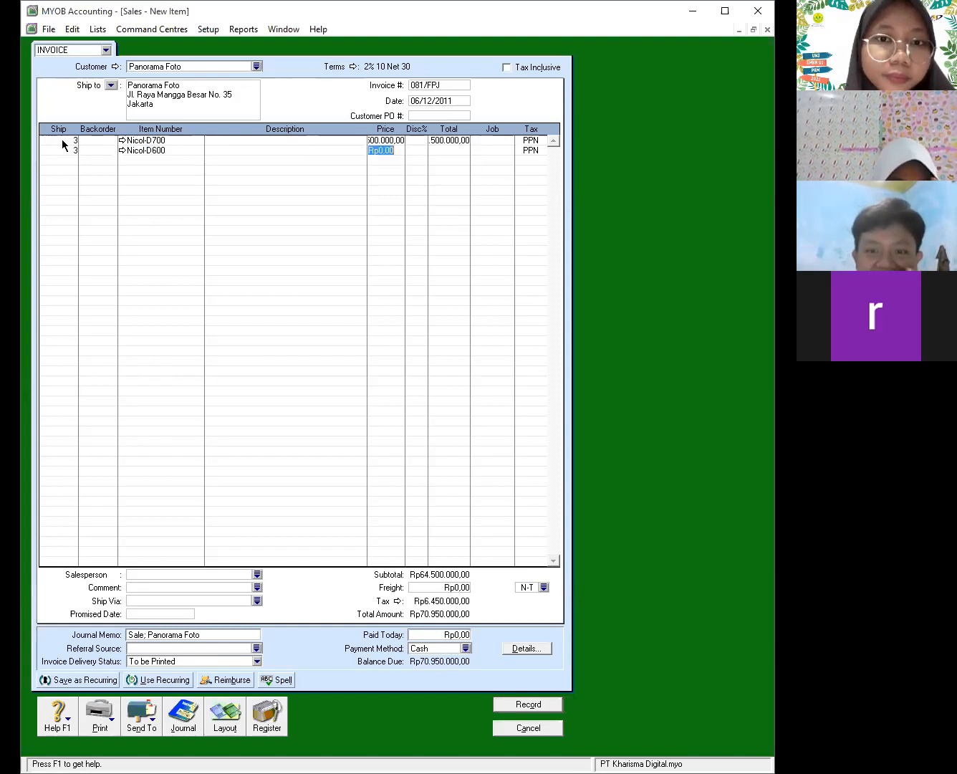
pyautogui.write('23')
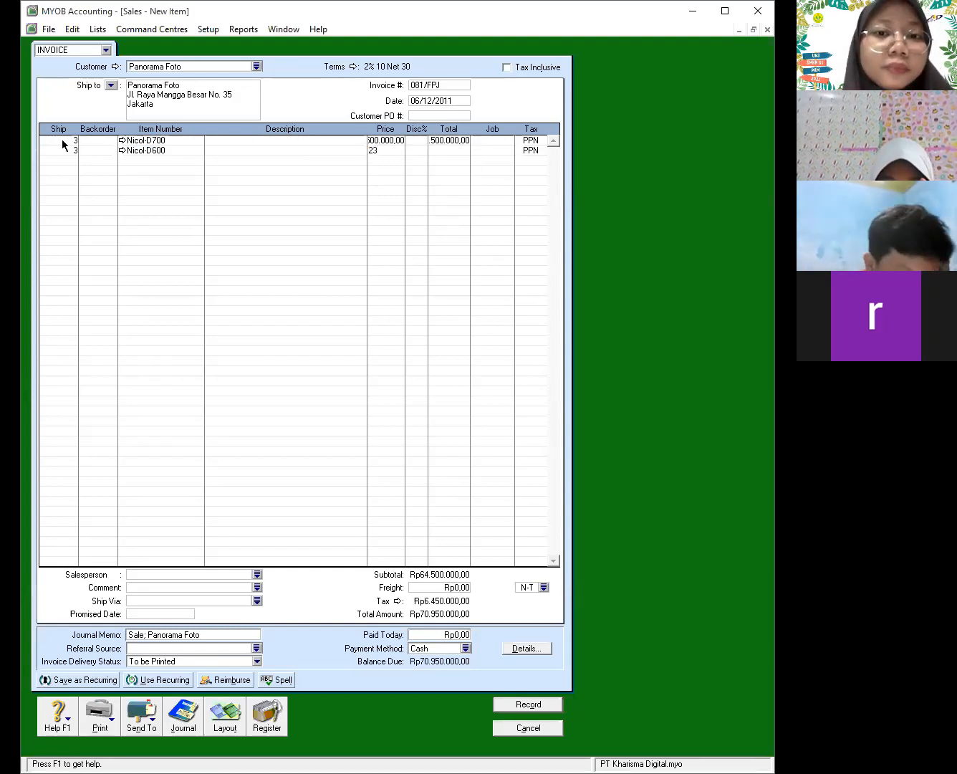
pyautogui.write('800')
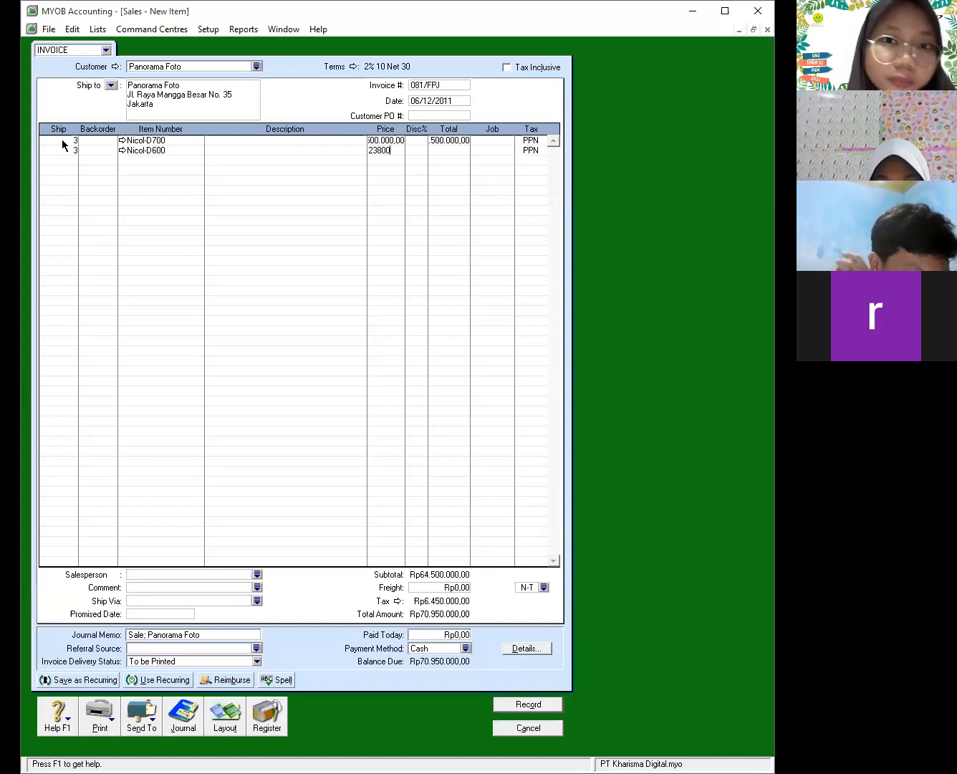
pyautogui.write('000')
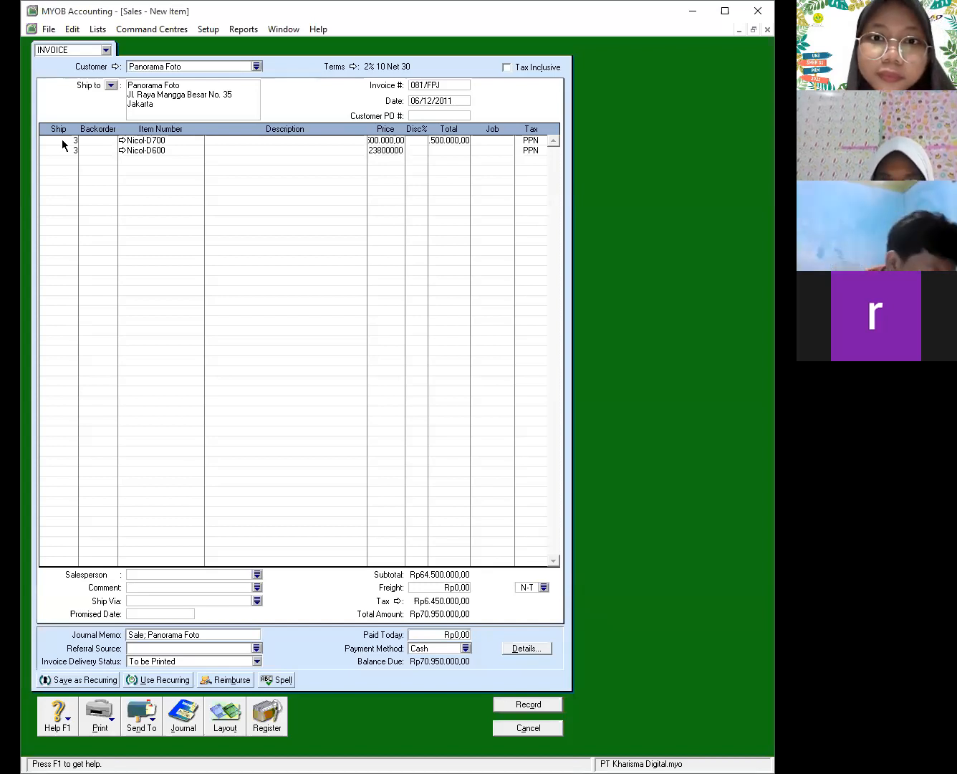
pyautogui.press('Return')
# Check the line totals and the recap of the sale's journal entries, and record the sale, leaving sales entry
pyautogui.click(459, 142)
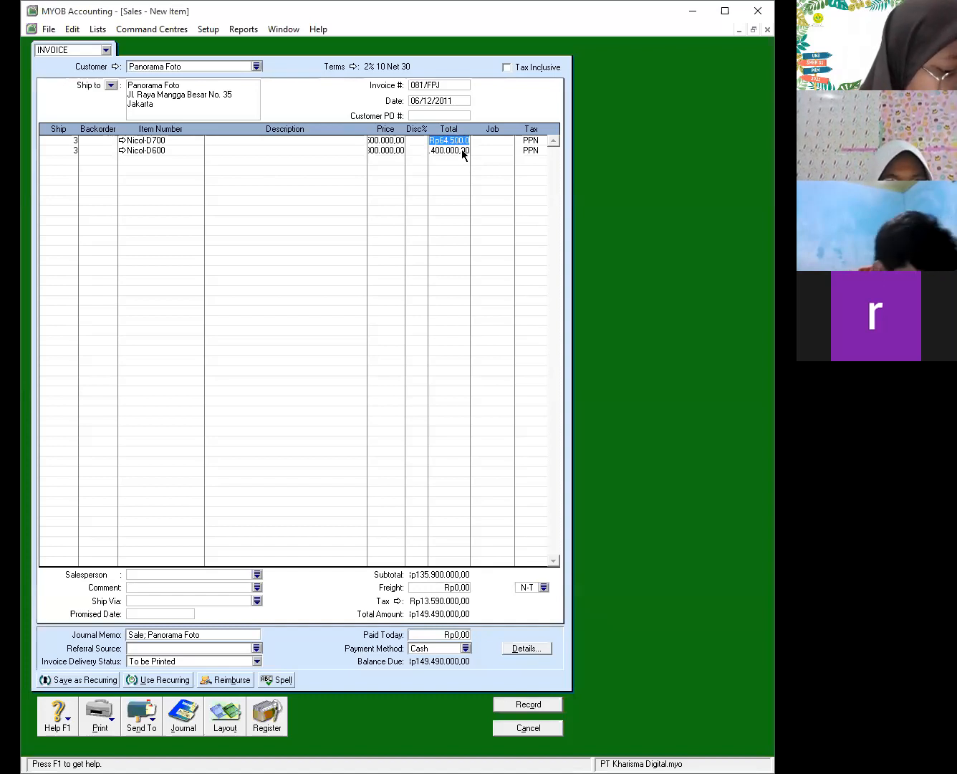
pyautogui.click(462, 150)
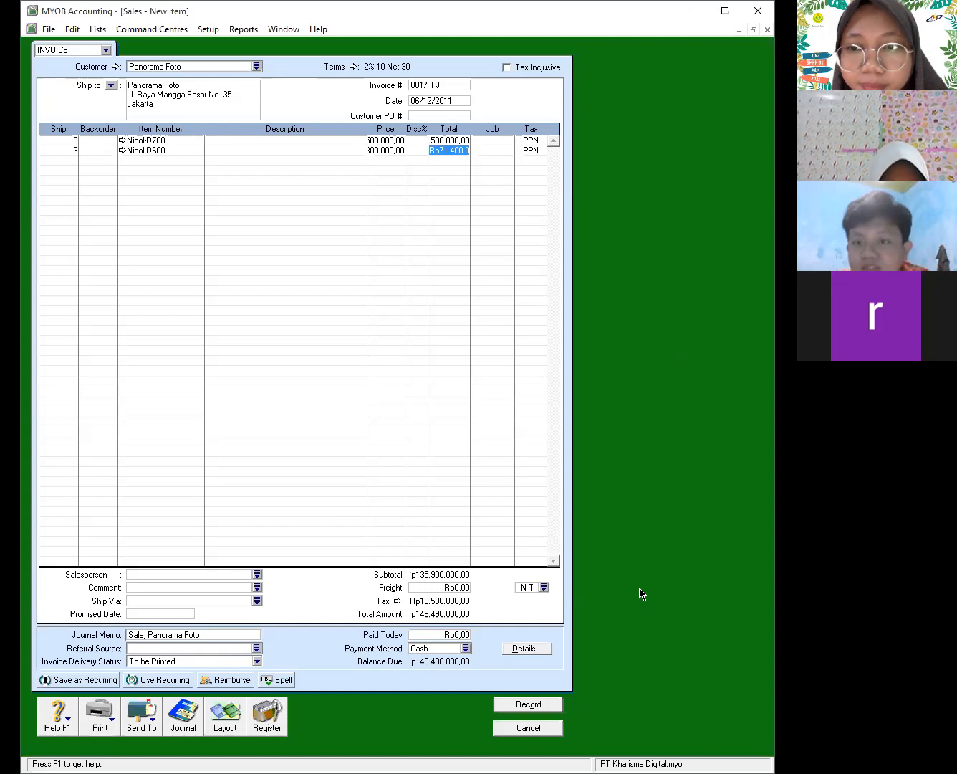
pyautogui.hotkey('ctrl', 'r')
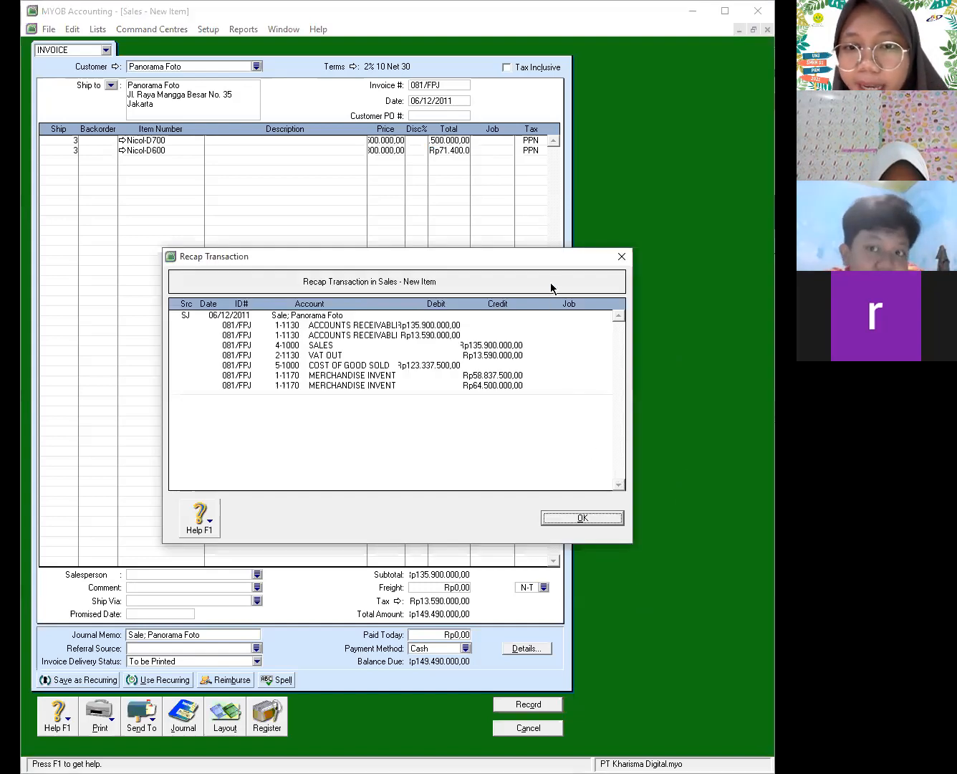
pyautogui.moveTo(547, 263); pyautogui.dragTo(543, 233)
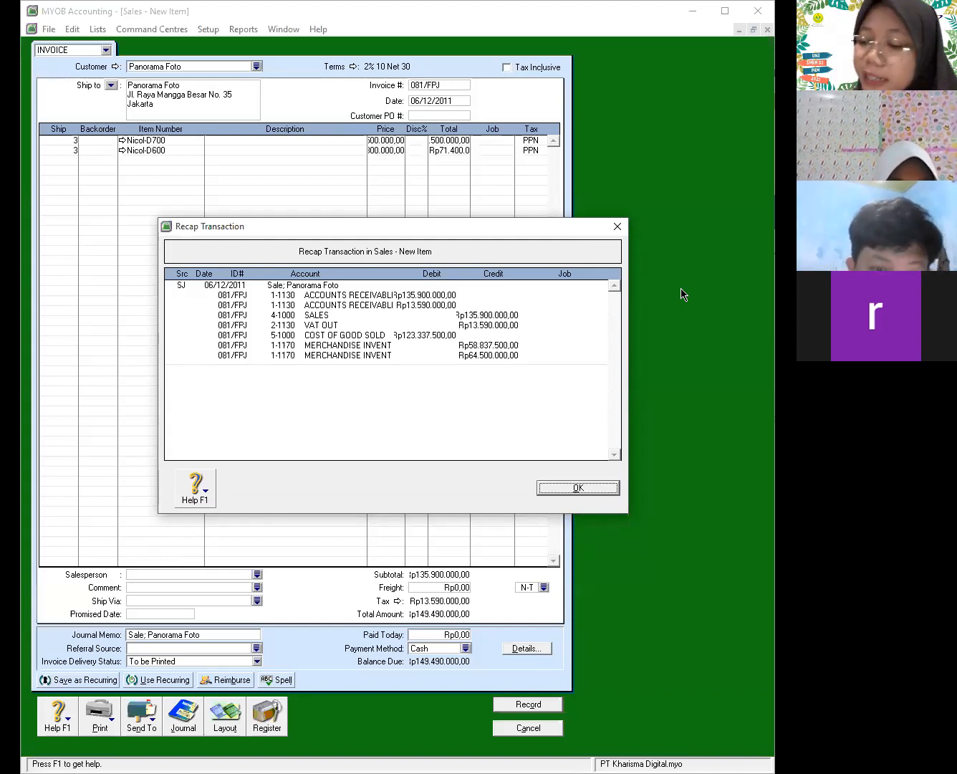
pyautogui.click(615, 488)
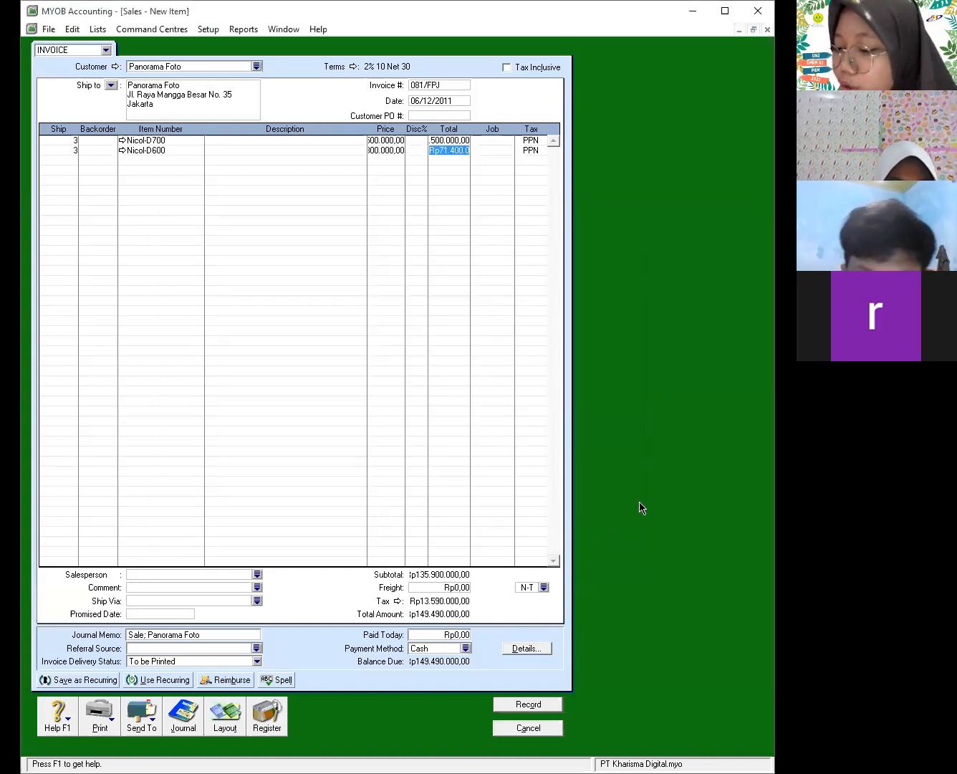
pyautogui.click(542, 706)
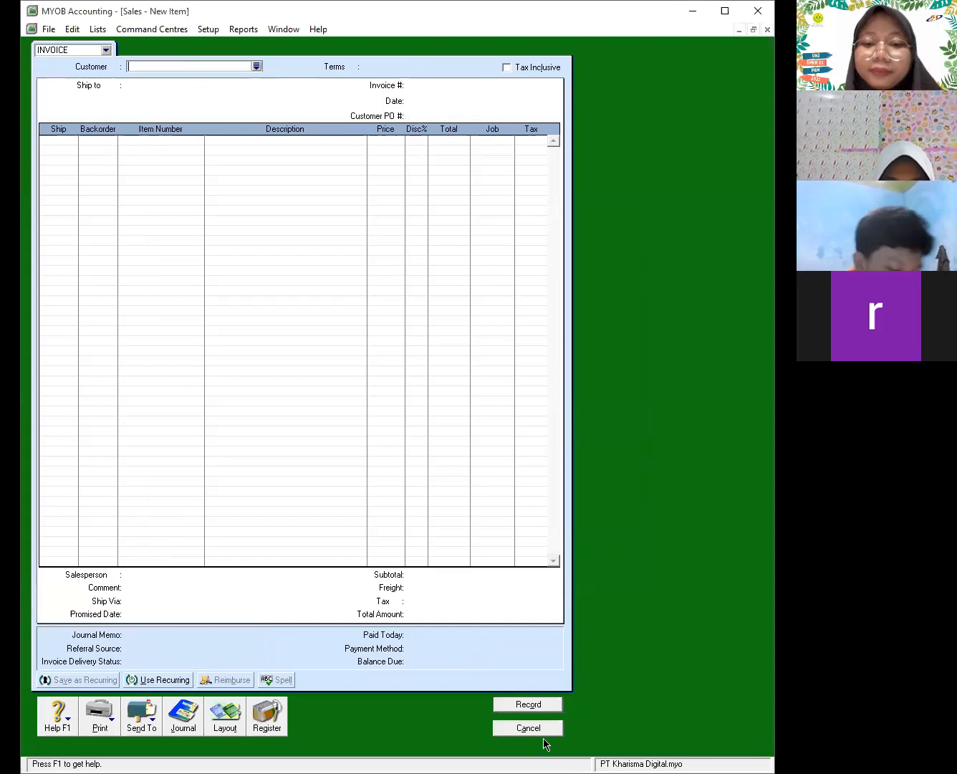
pyautogui.click(541, 727)
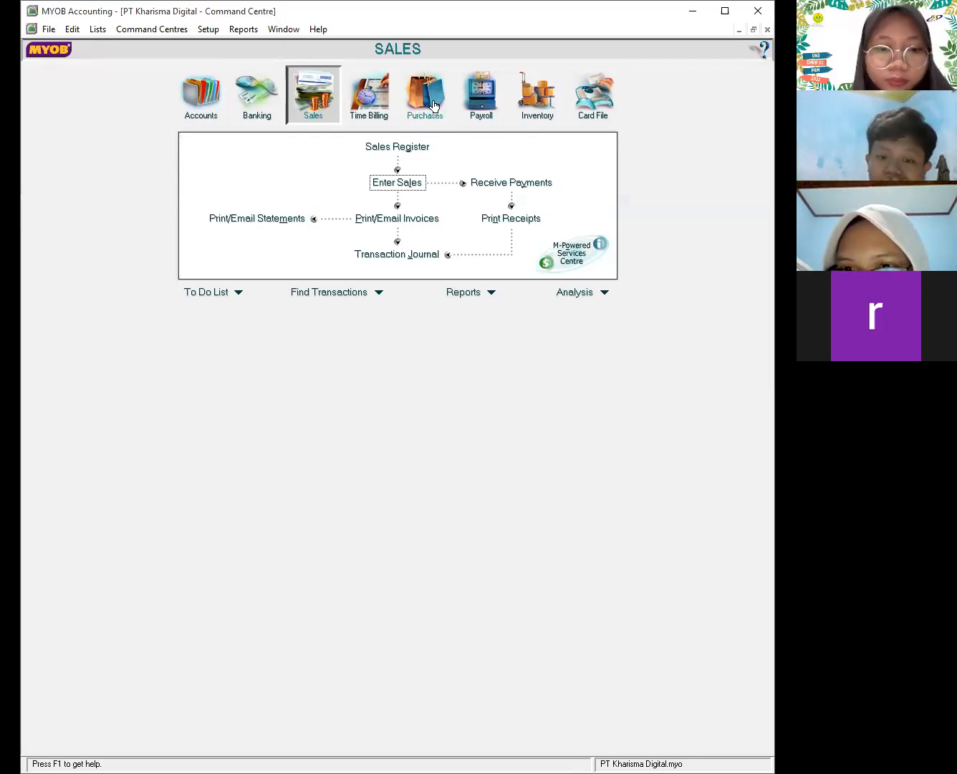
# Start a new item purchase bill for the supplier PT. Nicol Photocam
pyautogui.click(433, 105)
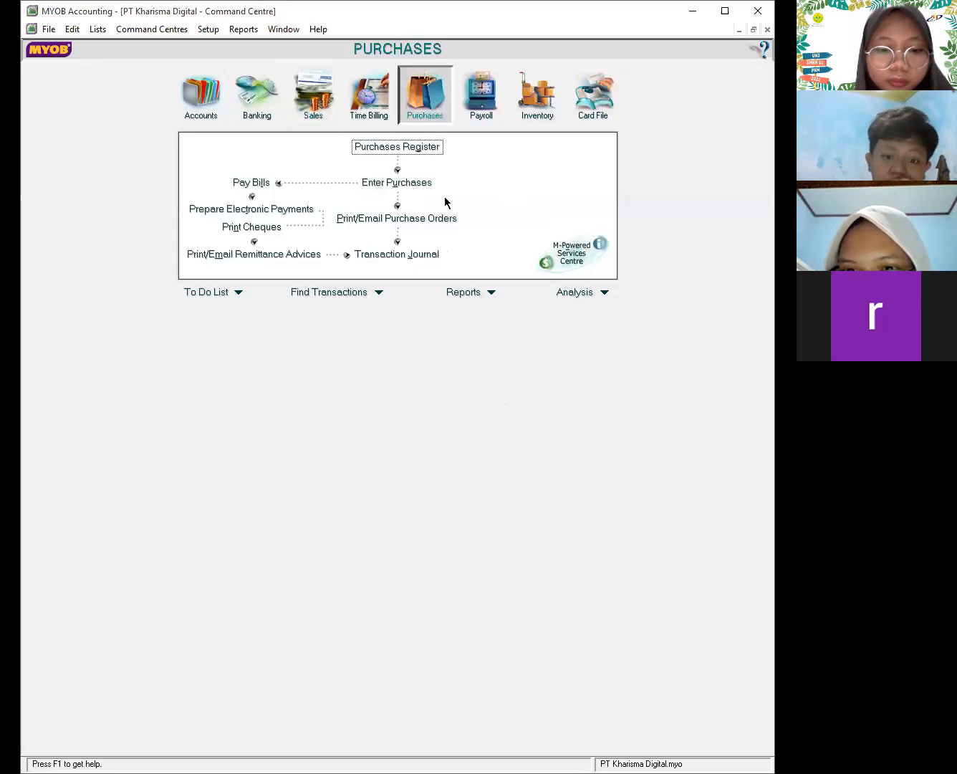
pyautogui.click(421, 183)
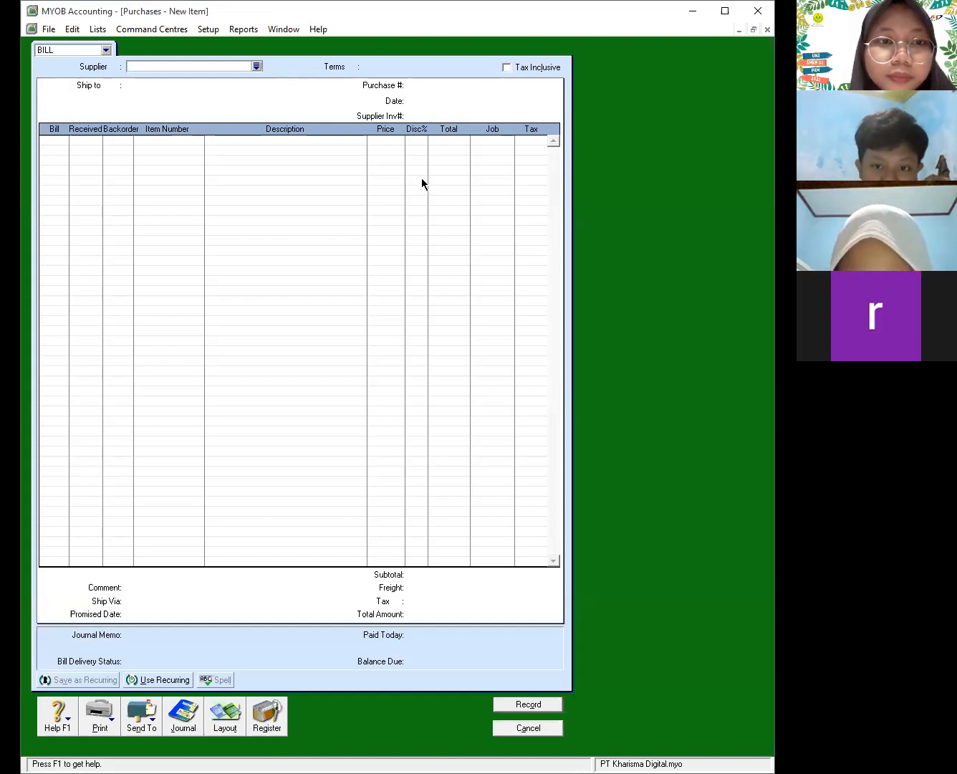
pyautogui.click(255, 66)
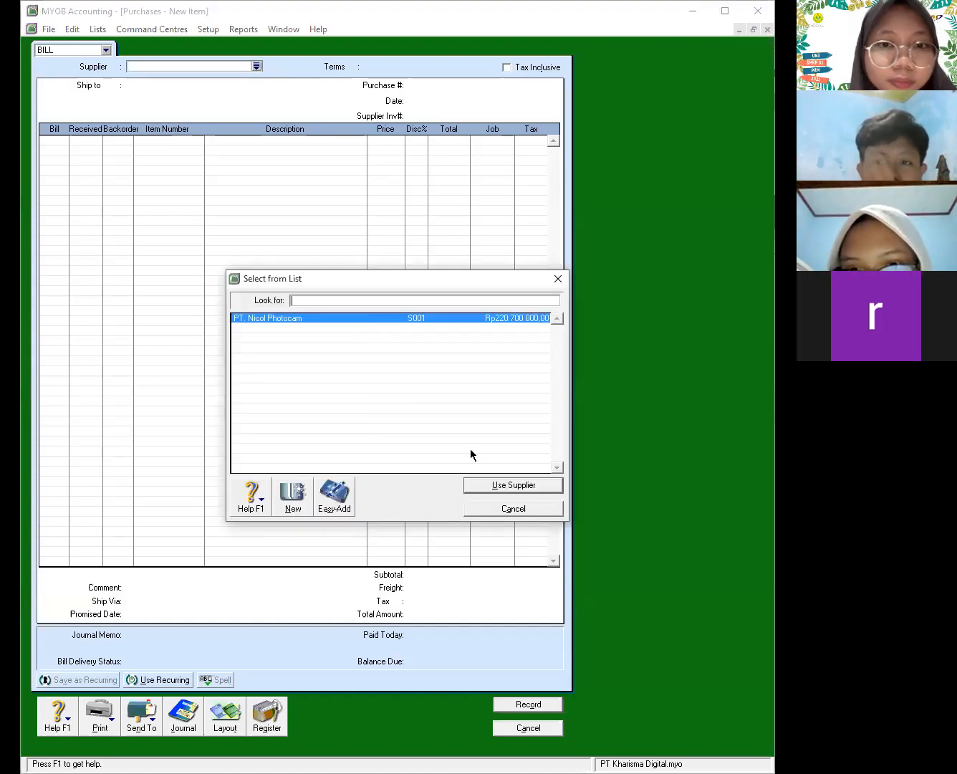
pyautogui.click(490, 485)
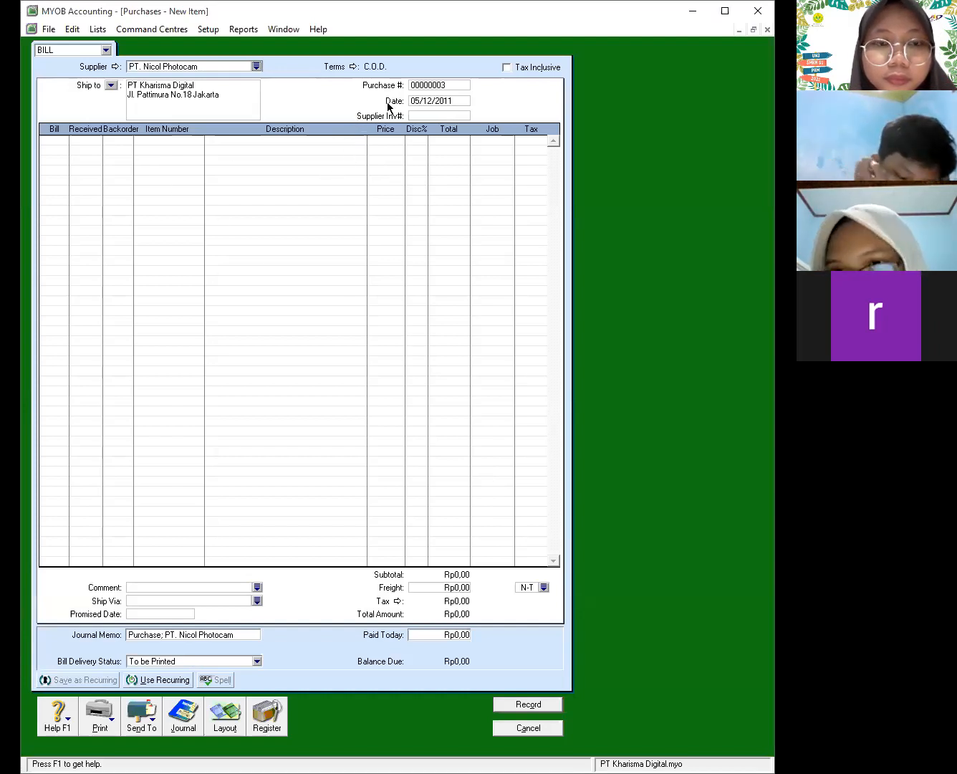
# Set the purchase number to 001/BM and the bill's date to 06/12/2011, and go to the first item line
pyautogui.click(462, 84)
pyautogui.write('0')
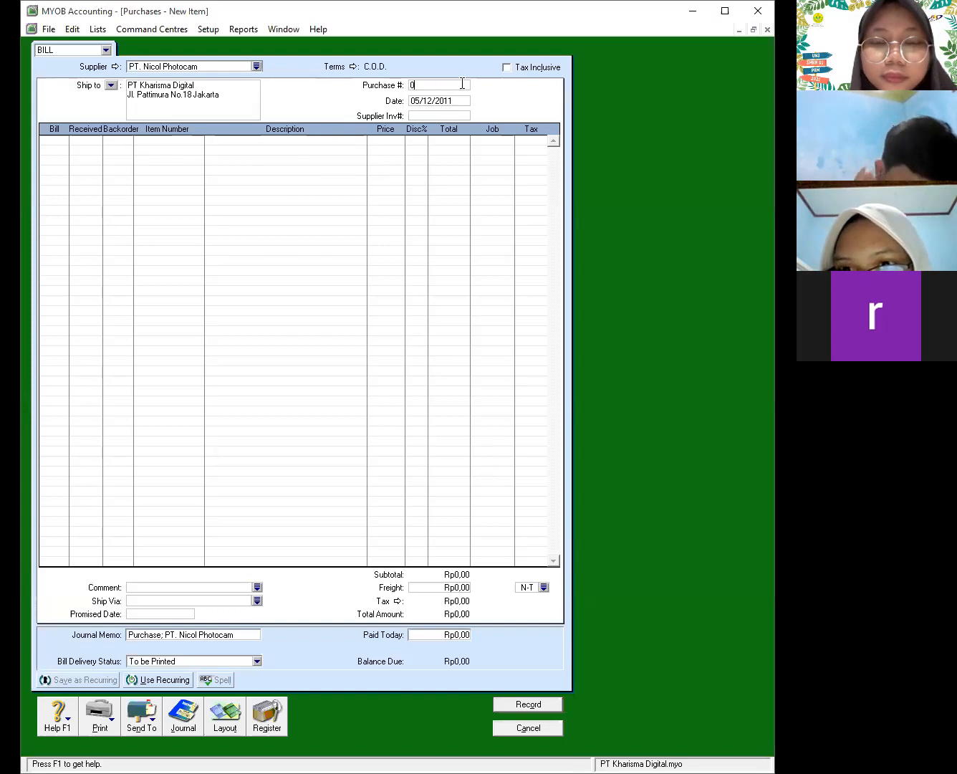
pyautogui.write('01/BM')
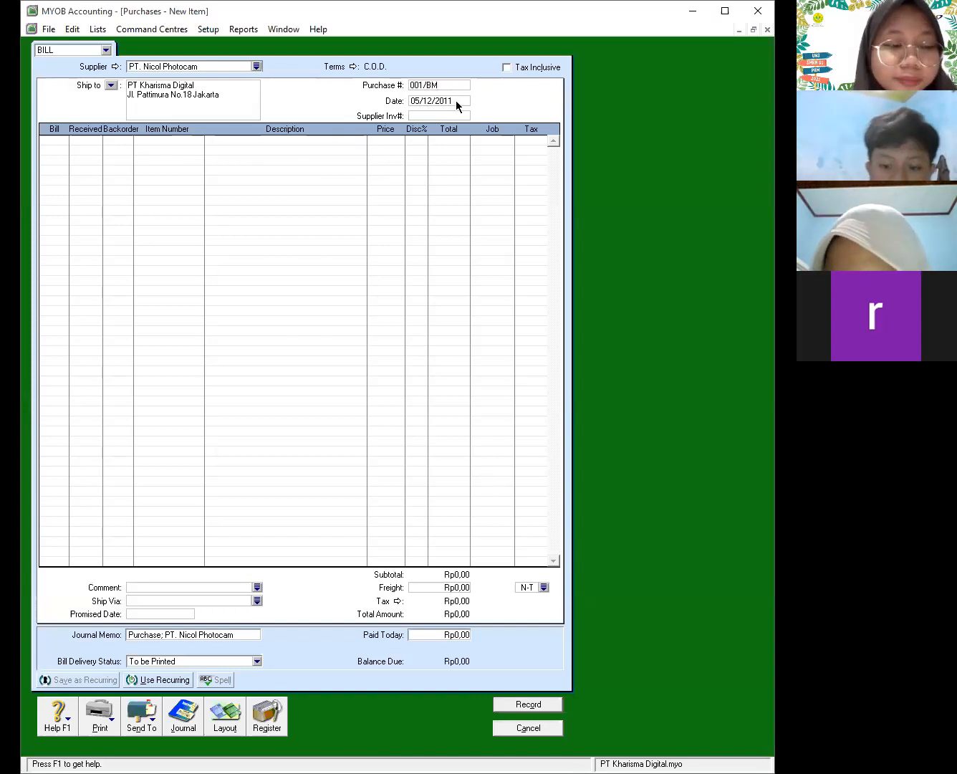
pyautogui.click(417, 100)
pyautogui.click(417, 100)
pyautogui.press('BackSpace')
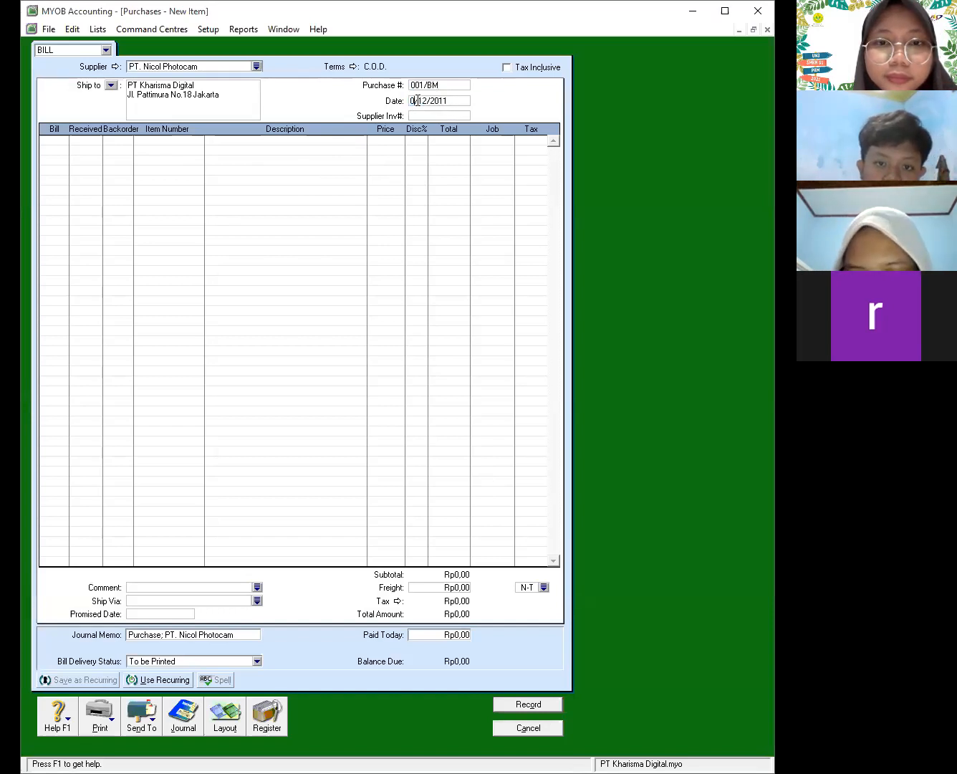
pyautogui.write('6')
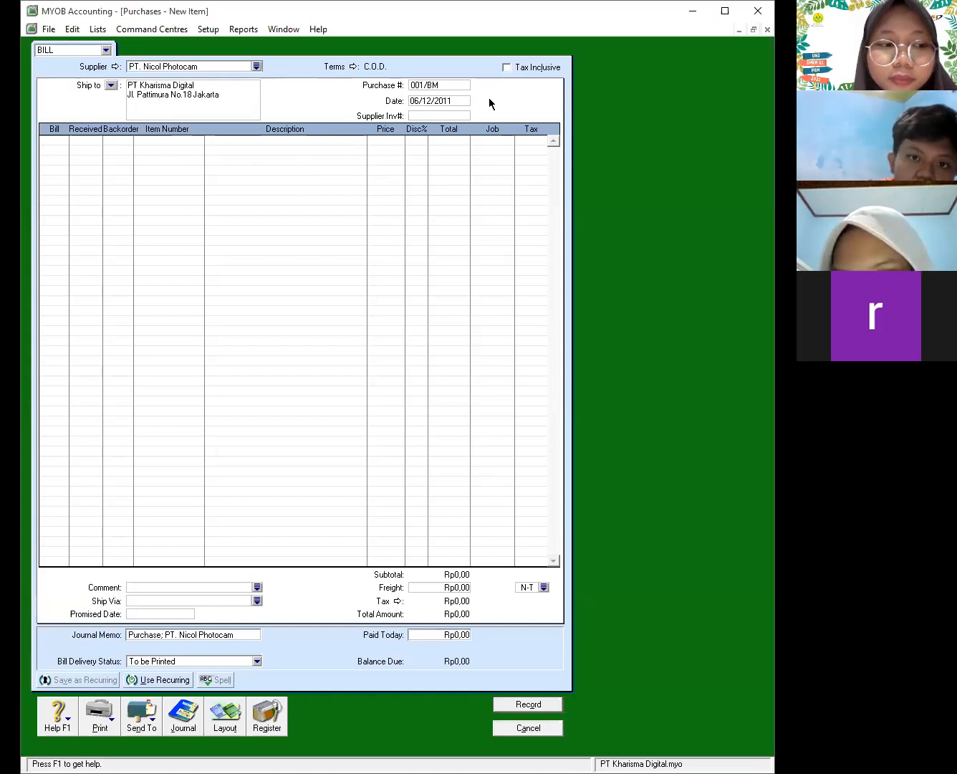
pyautogui.click(54, 140)
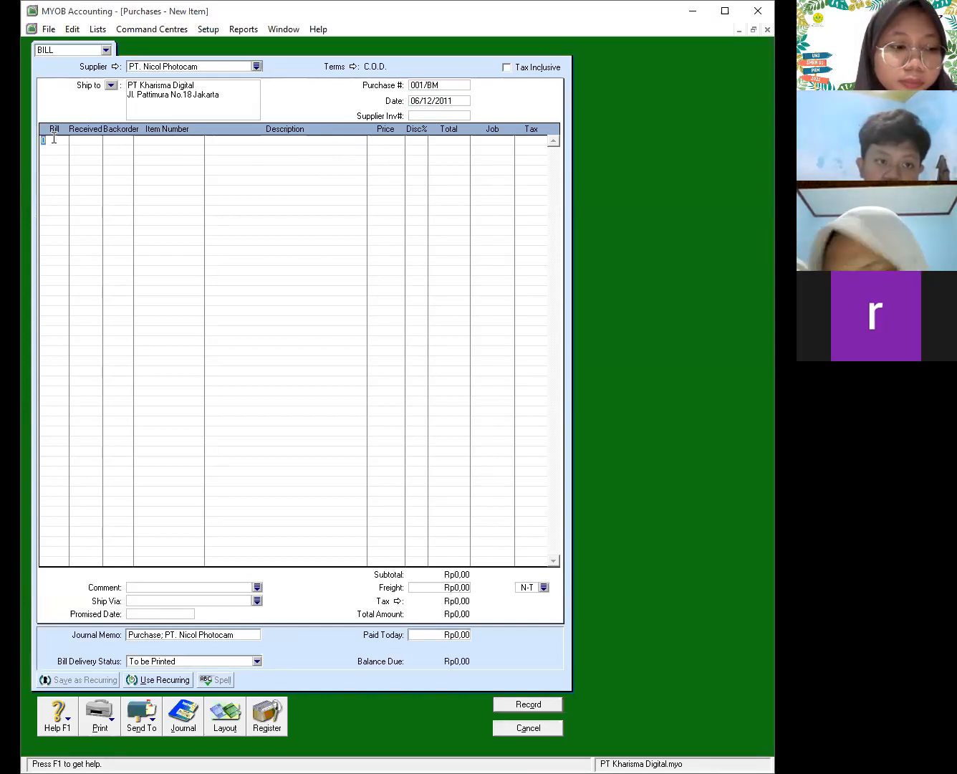
# Enter the first bill line as a return of -1 unit of item Nicol-D700 at a price of 18000000
pyautogui.write('1')
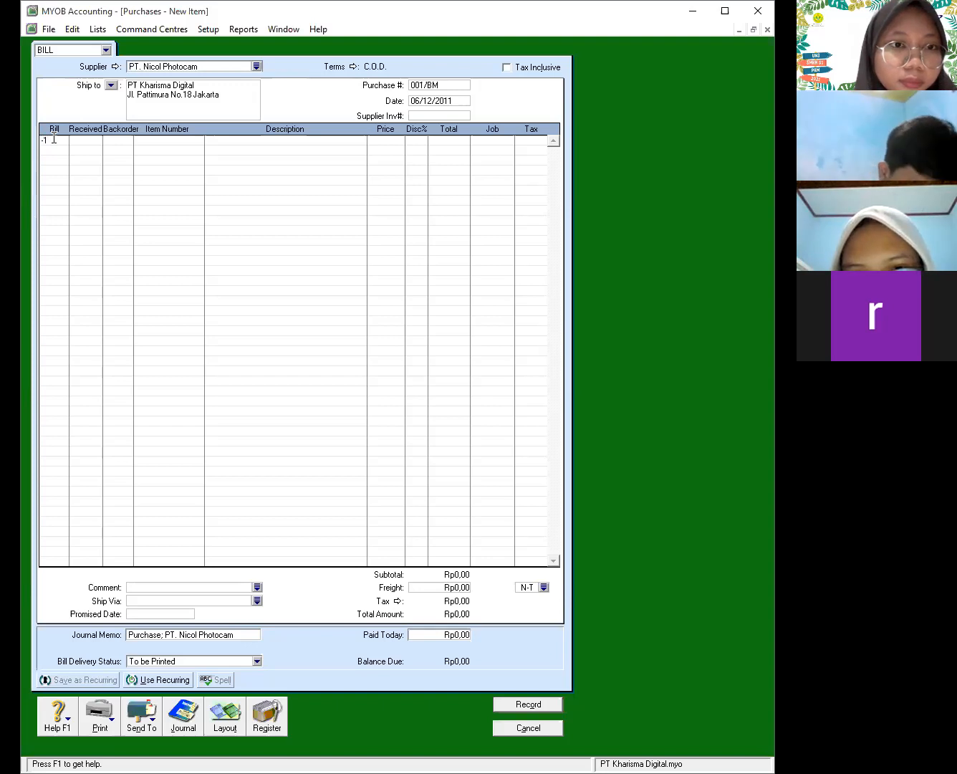
pyautogui.press('Tab')
pyautogui.press('Tab')
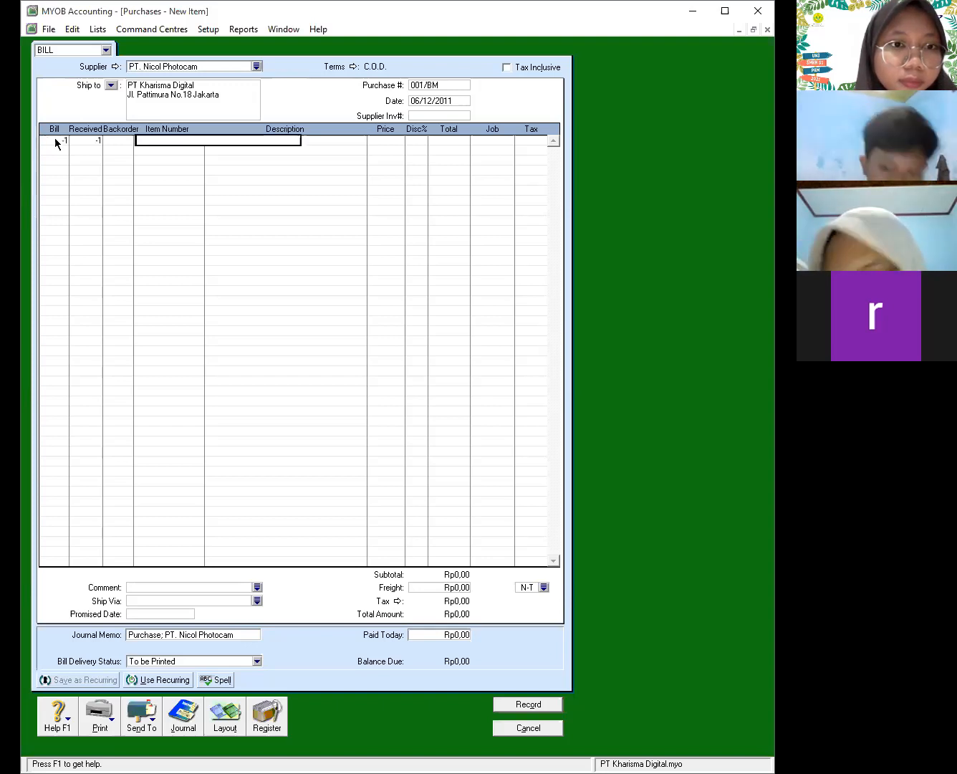
pyautogui.write('Nico')
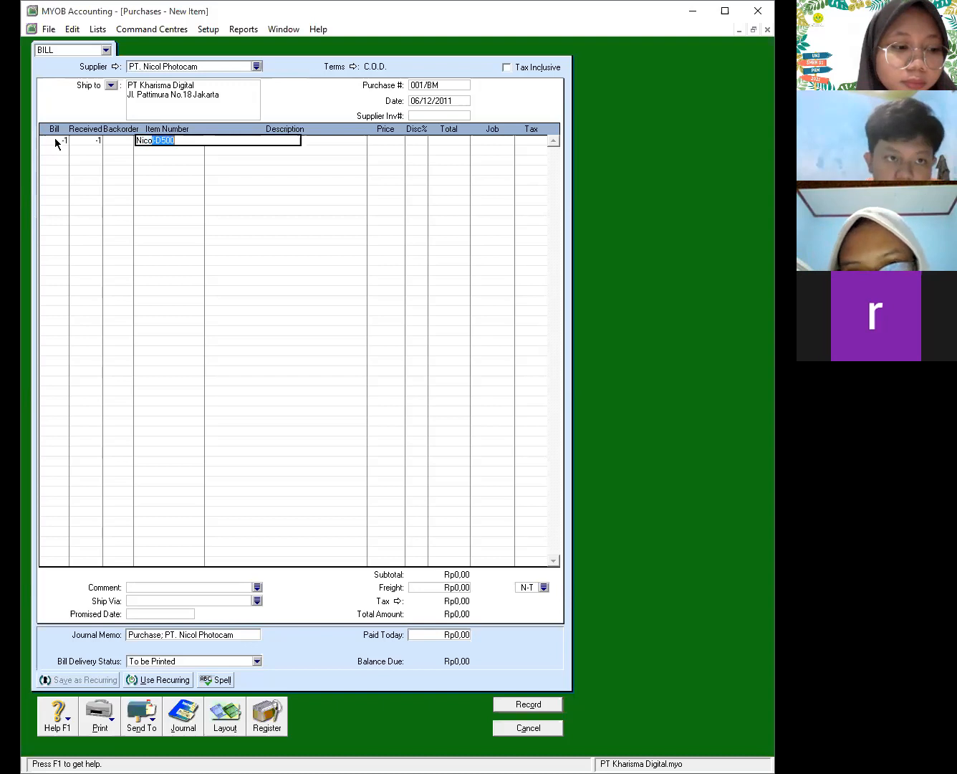
pyautogui.write('l-D7')
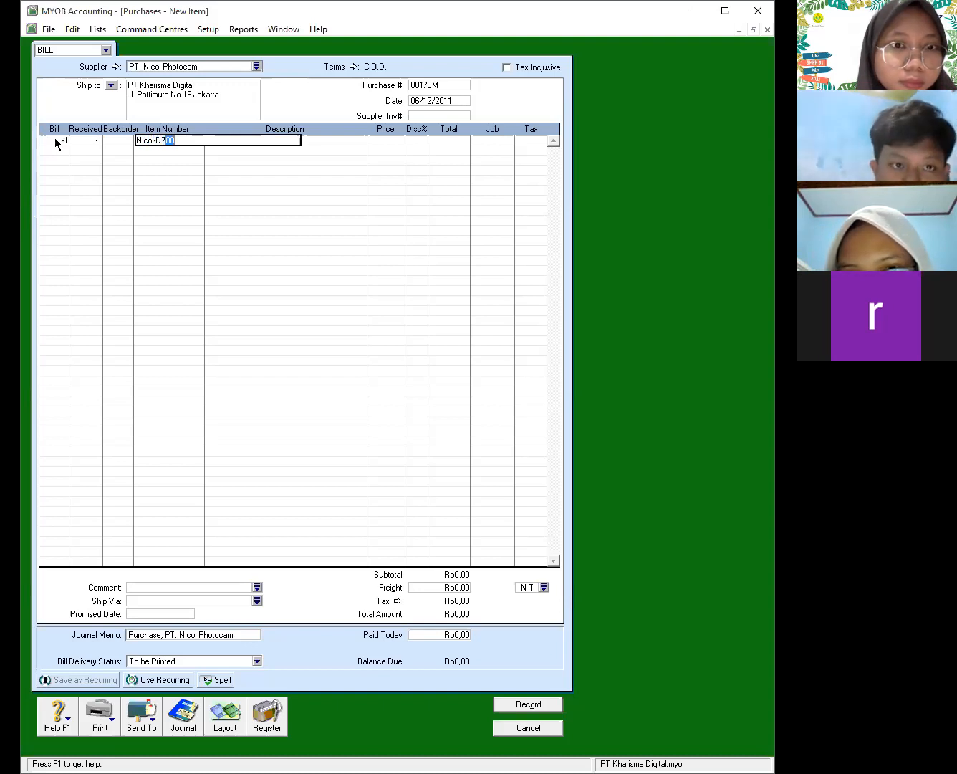
pyautogui.press('Tab')
pyautogui.press('Tab')
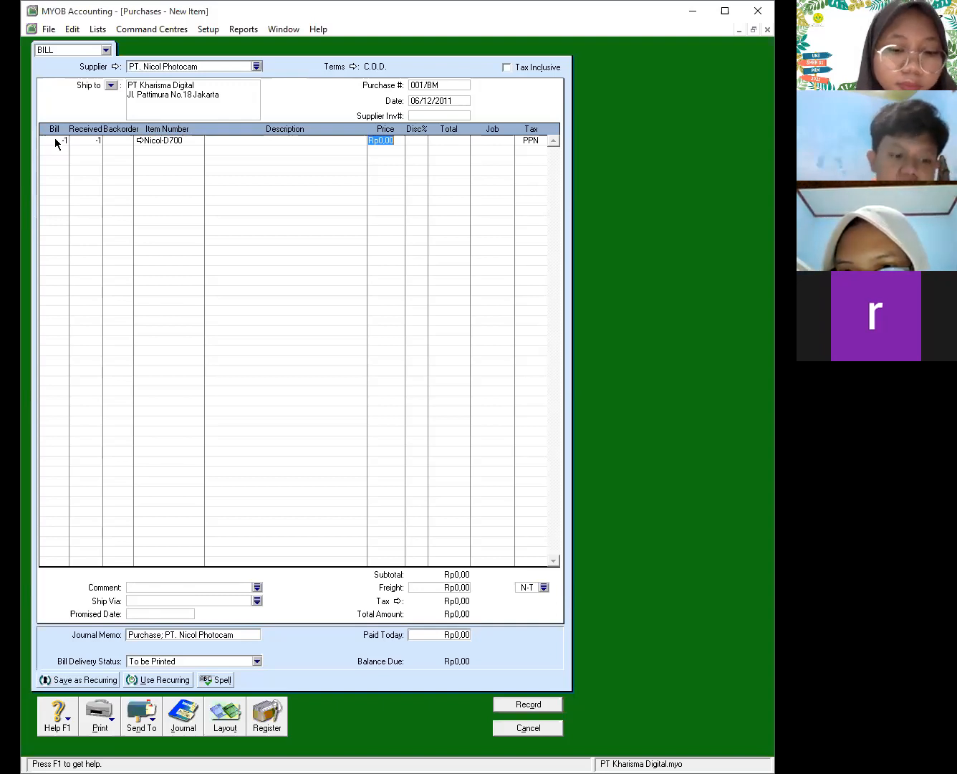
pyautogui.write('18000000')
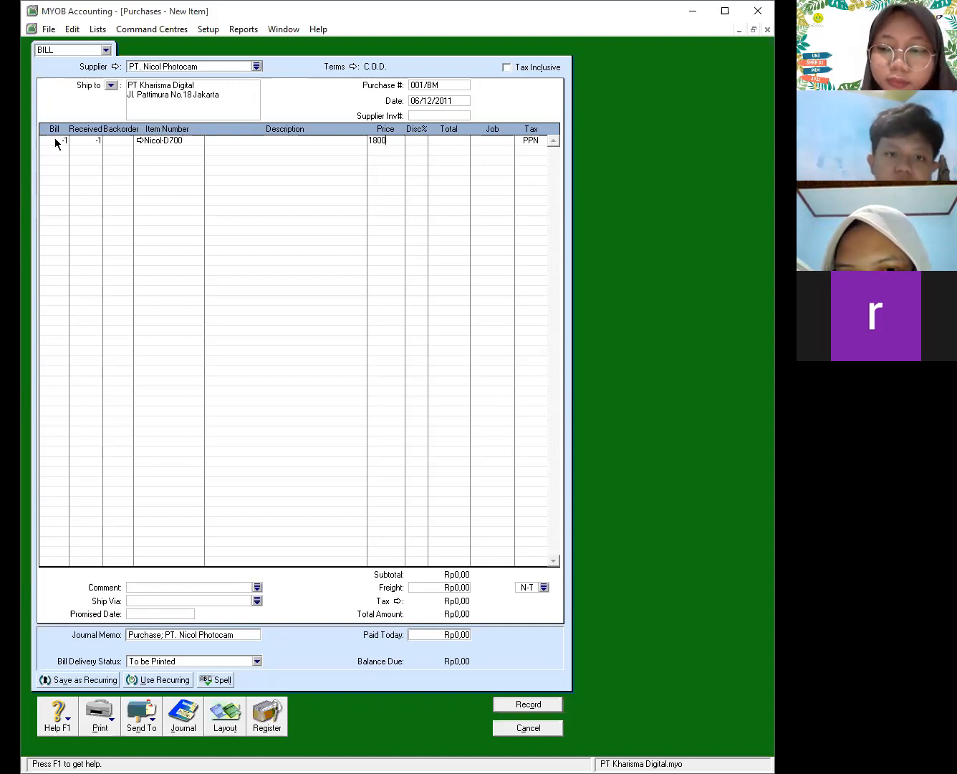
pyautogui.press('Return')
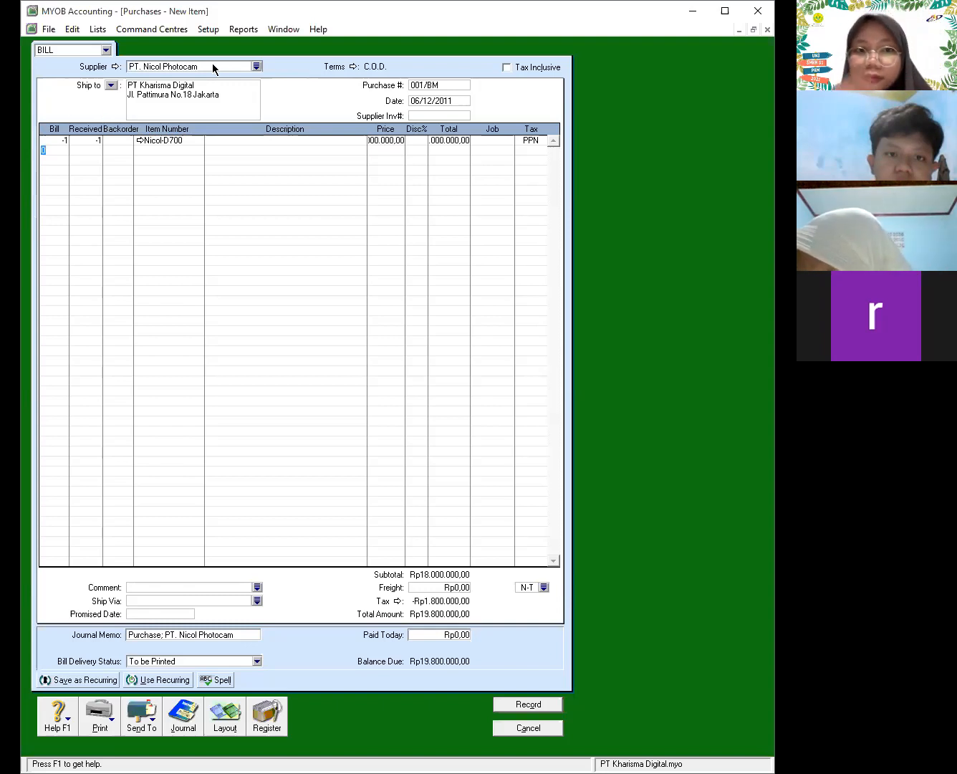
# Check the return line's total and the item information for Nicol-D700, and return to the bill
pyautogui.click(445, 142)
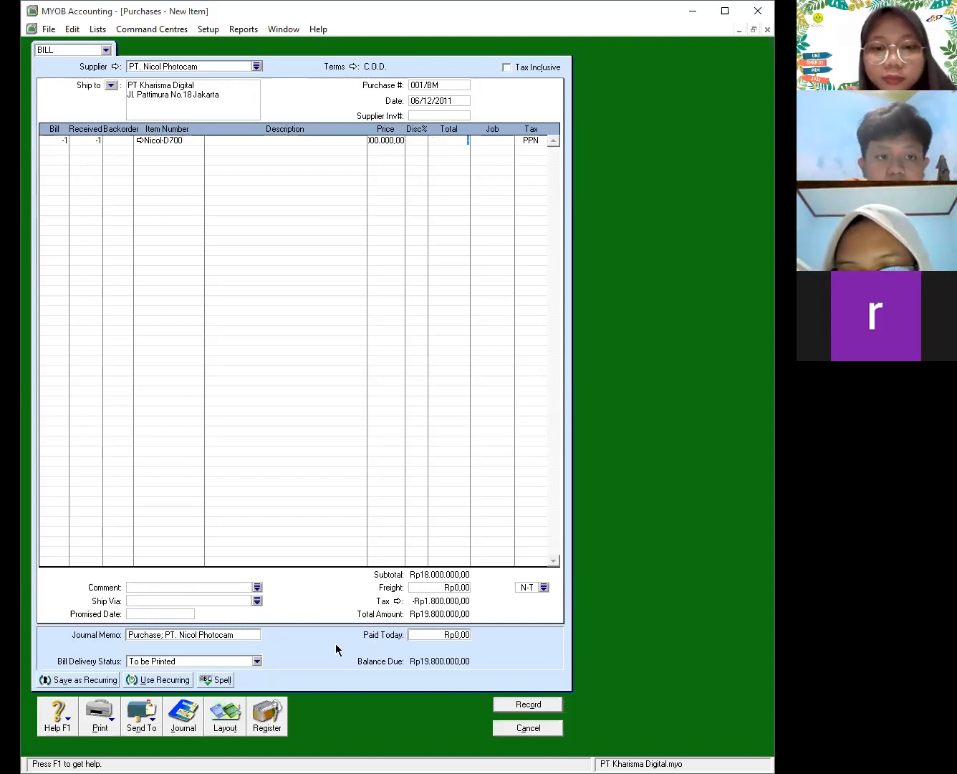
pyautogui.click(153, 145)
pyautogui.click(140, 140)
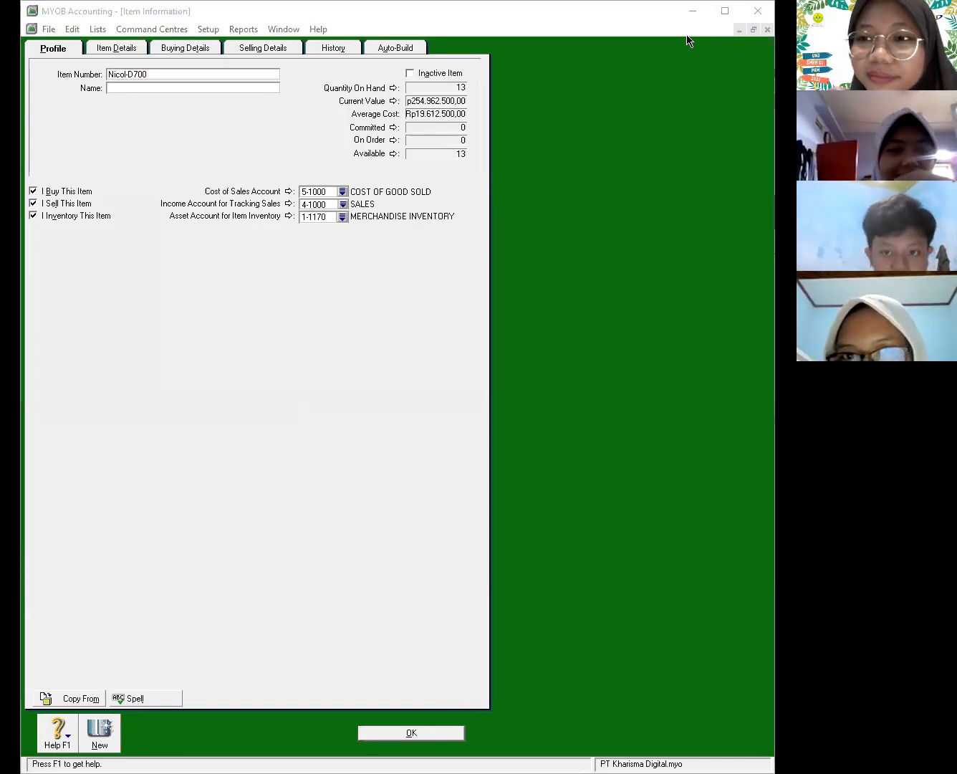
pyautogui.click(434, 736)
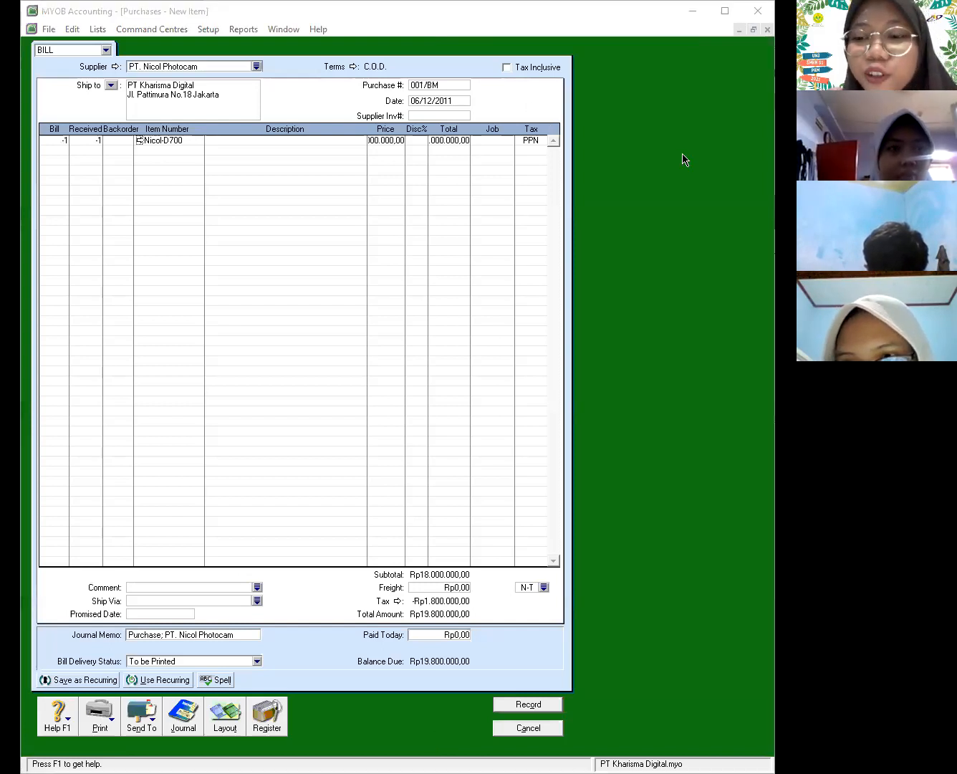
pyautogui.click(351, 206)
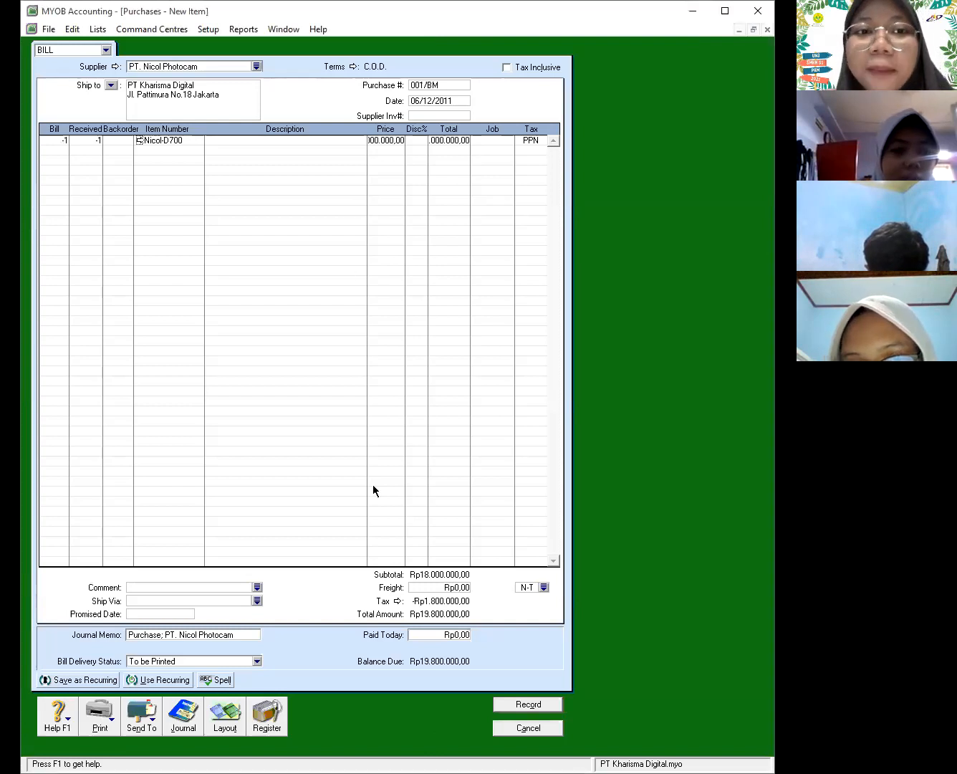
# Add a second bill line for item Nicol-D700 without a quantity and with a line total of -1800000
pyautogui.click(154, 153)
pyautogui.write('Nic')
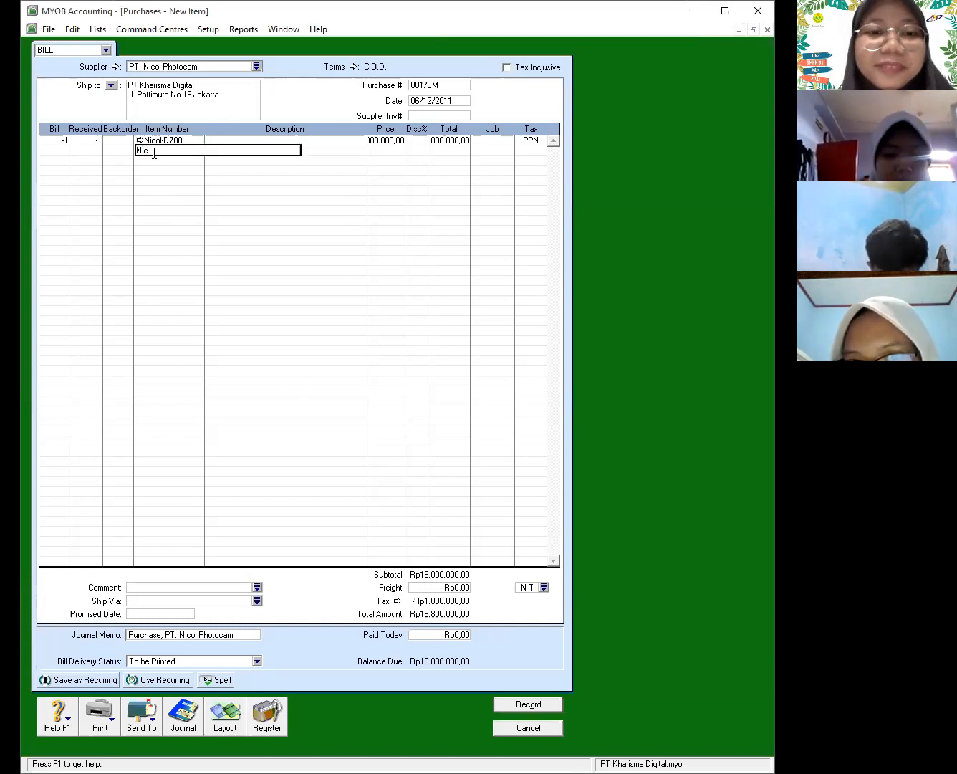
pyautogui.write('ol-D700')
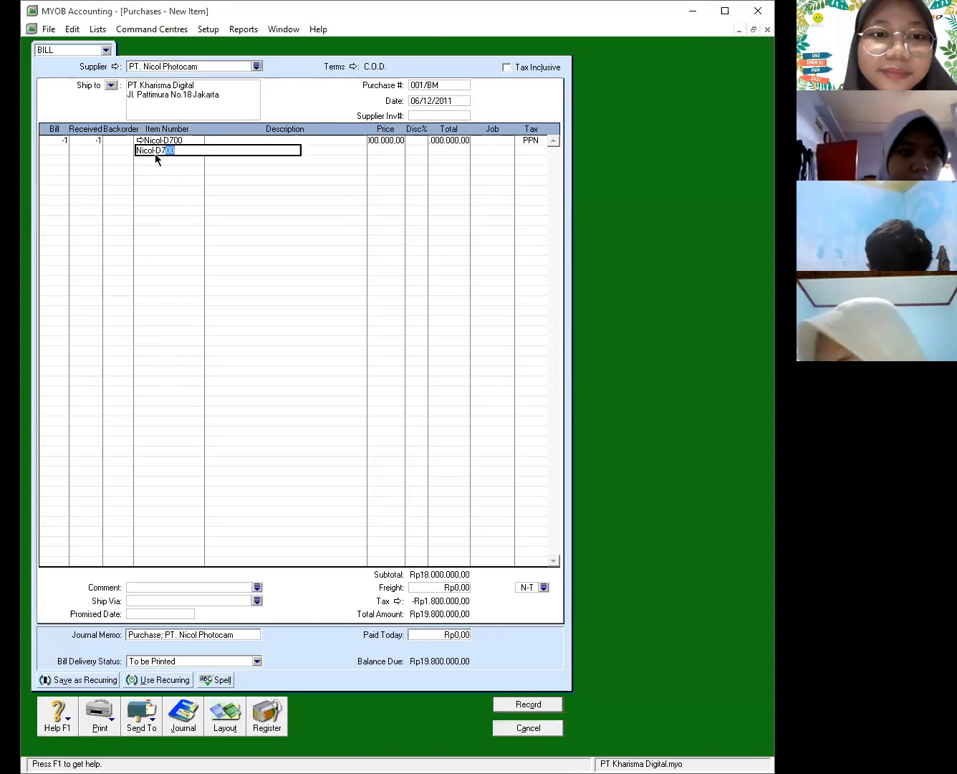
pyautogui.press('Tab')
pyautogui.press('Tab')
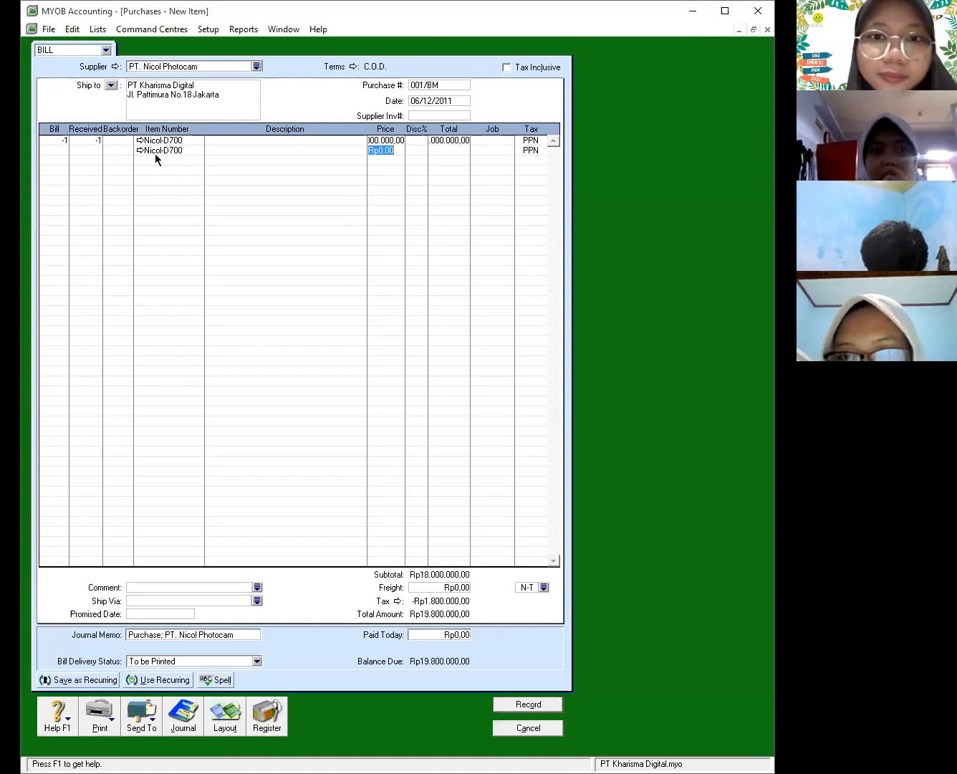
pyautogui.click(452, 154)
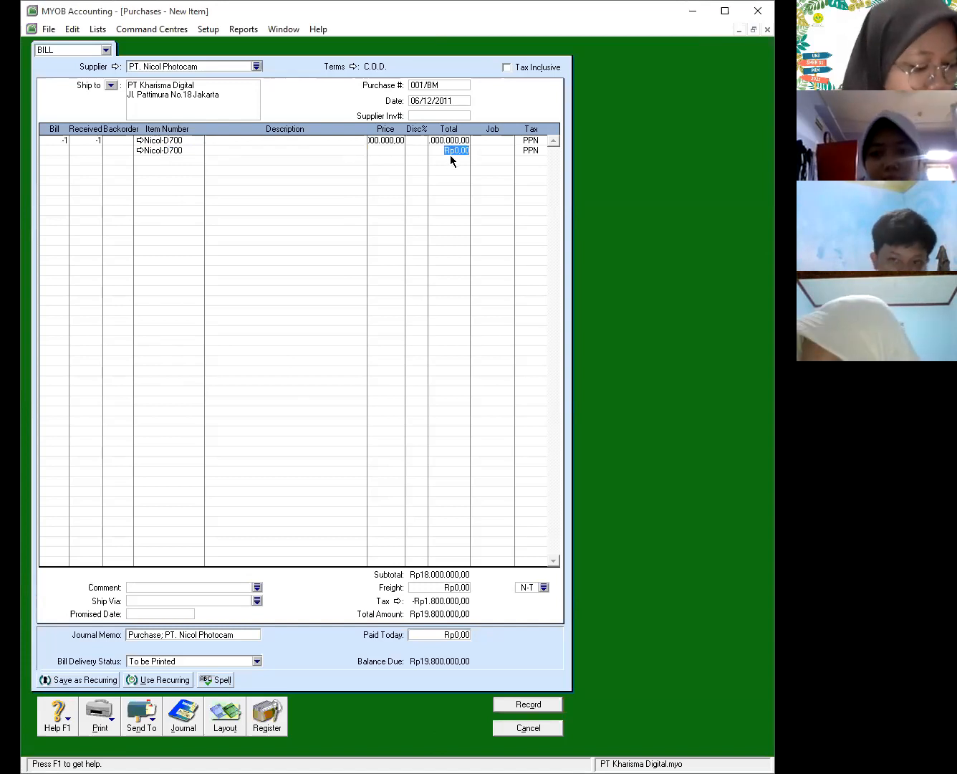
pyautogui.write('-')
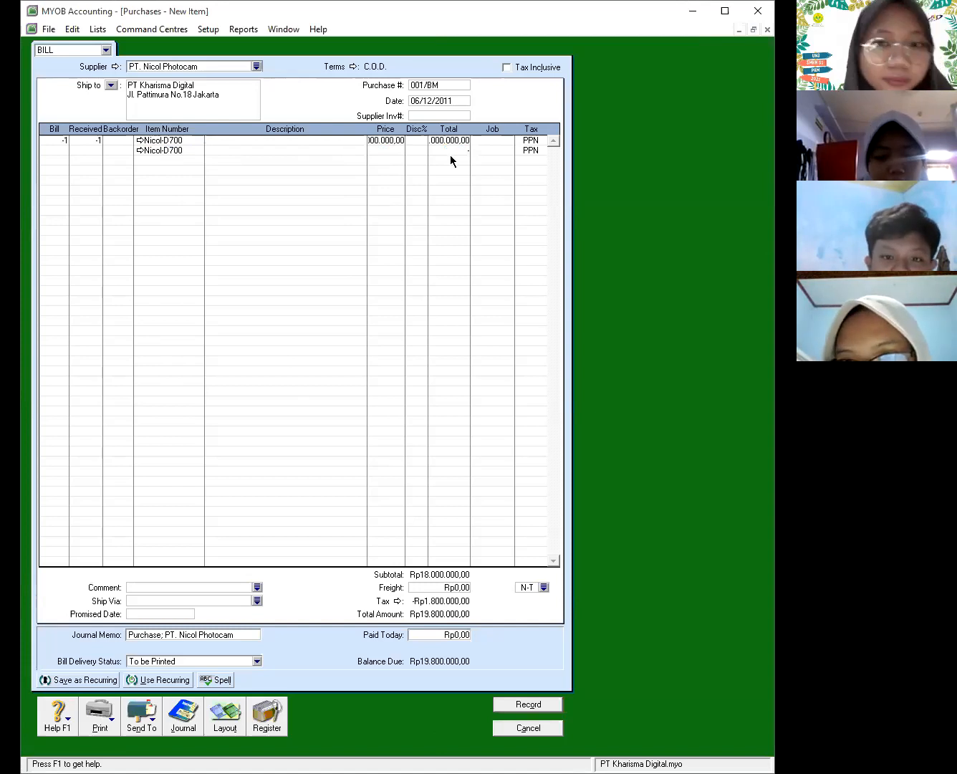
pyautogui.write('1800000')
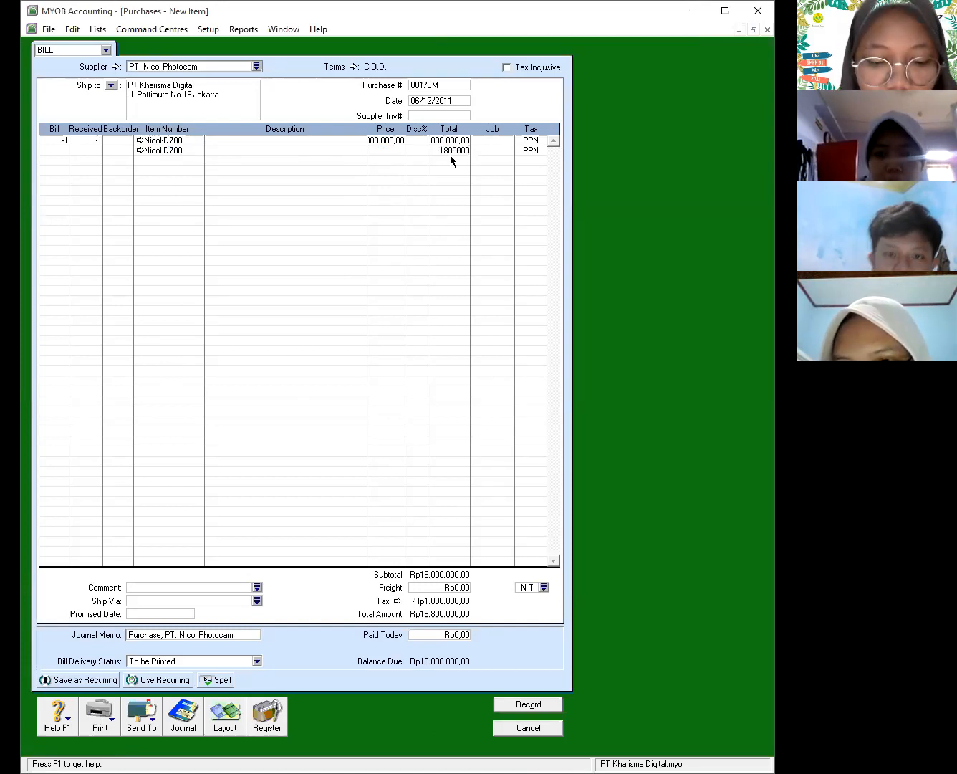
pyautogui.press('Return')
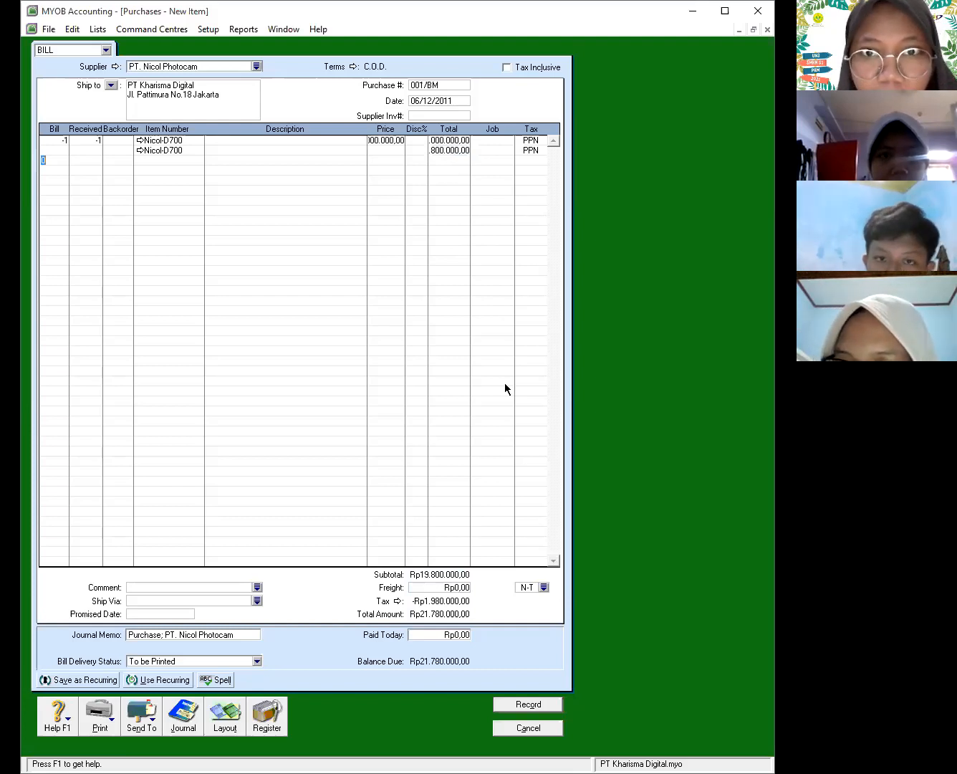
# Set the second line's tax code to N-T (Not Reportable) and record the purchase return
pyautogui.click(538, 150)
pyautogui.click(542, 149)
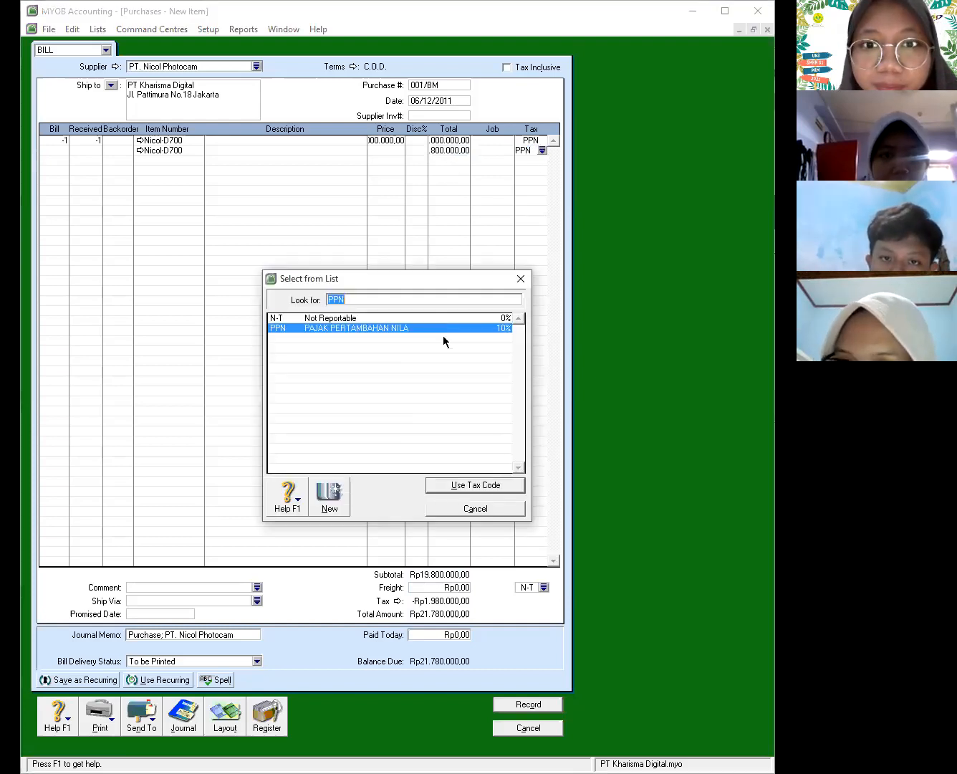
pyautogui.click(445, 318)
pyautogui.click(505, 485)
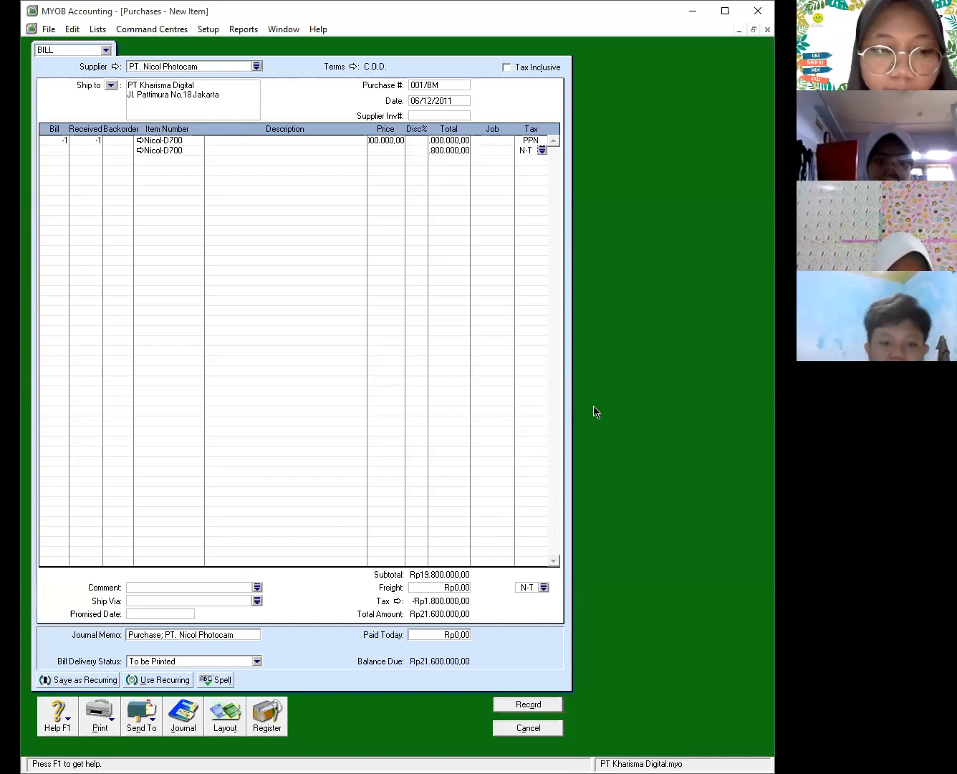
pyautogui.click(552, 708)
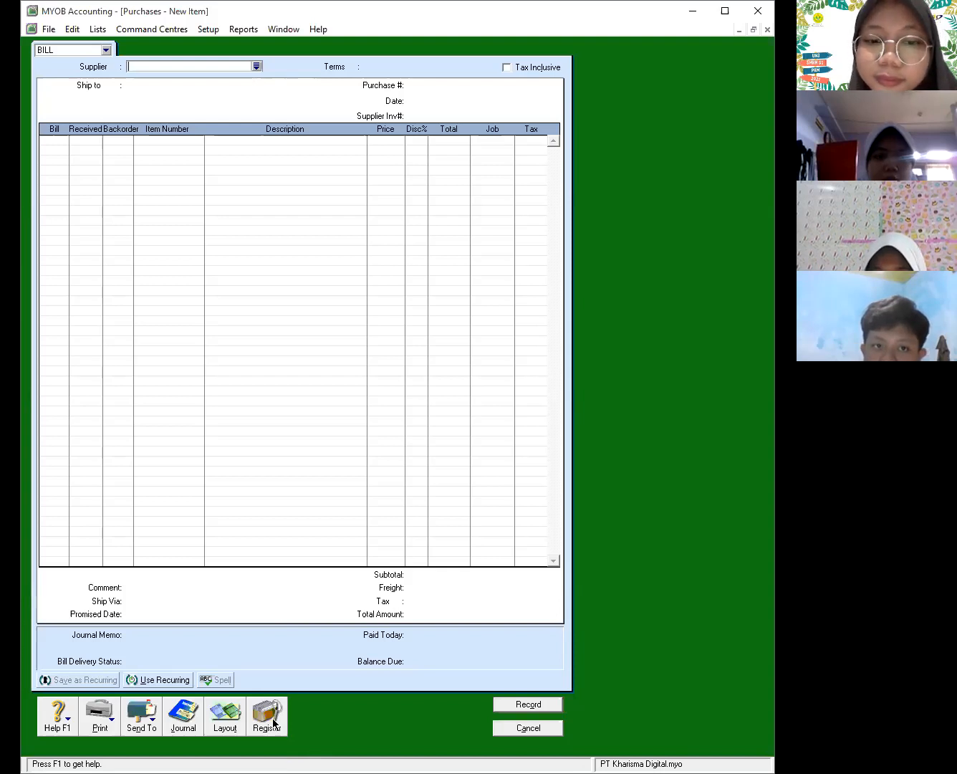
# View all suppliers' purchases dated from 01/12/2011 in the Purchases Register
pyautogui.click(273, 722)
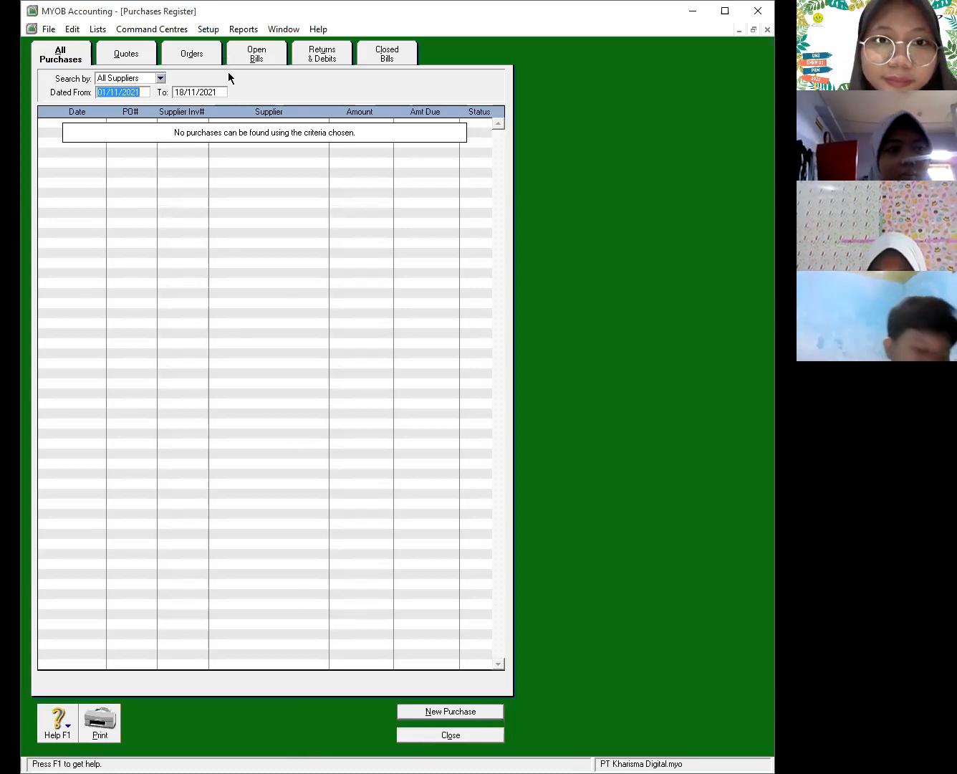
pyautogui.write('01/120')
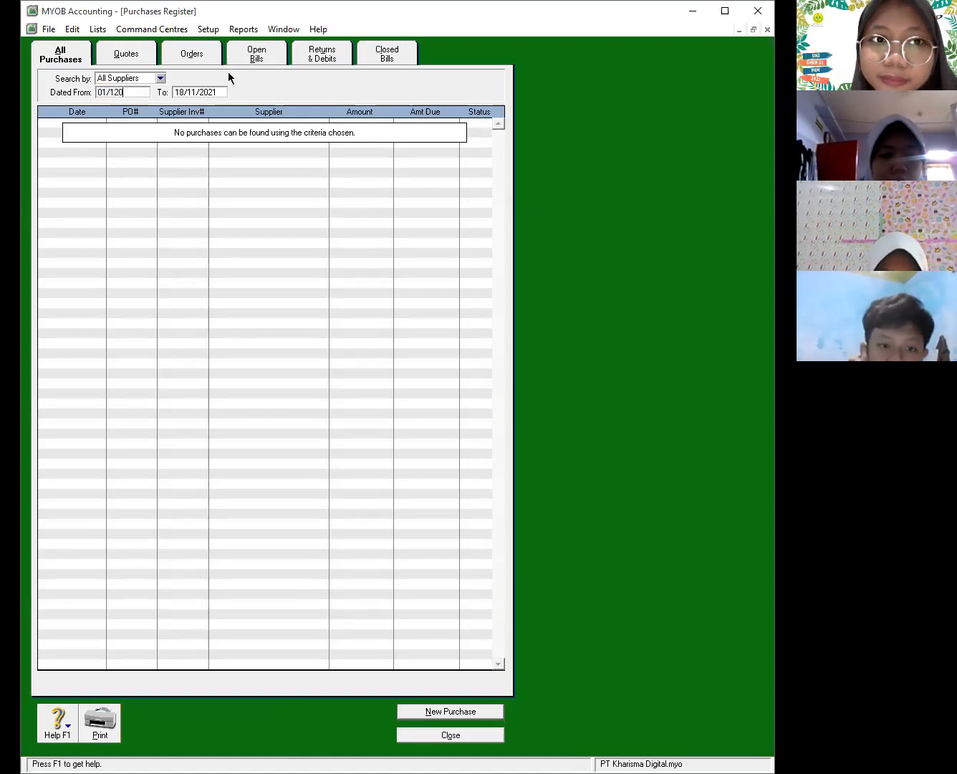
pyautogui.press('BackSpace')
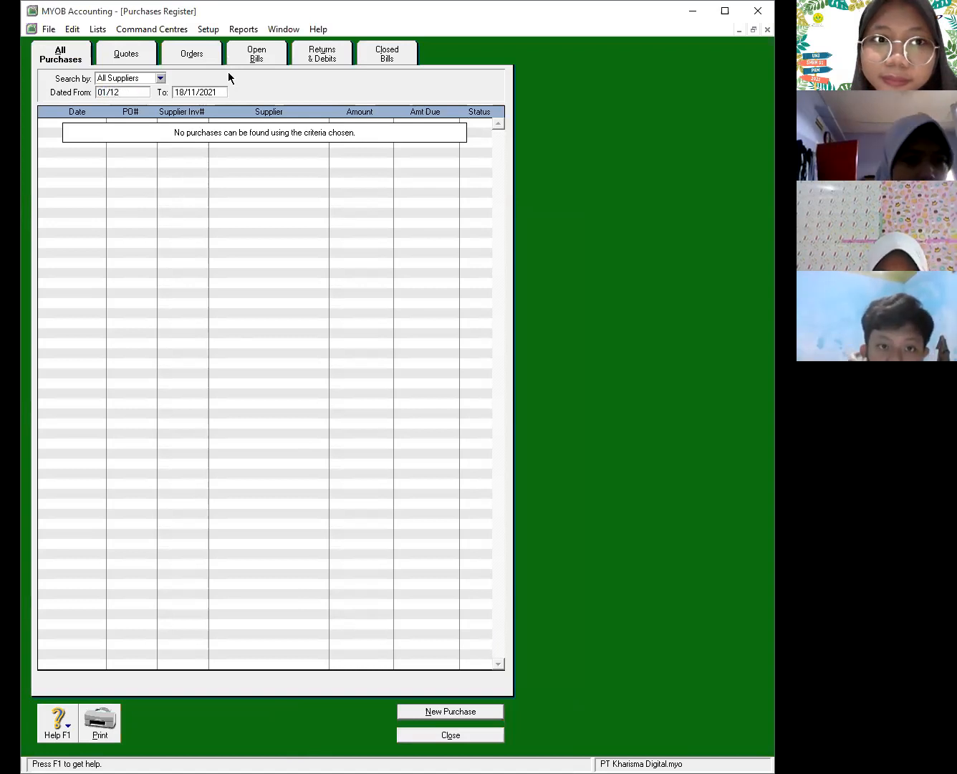
pyautogui.write('/2011')
pyautogui.press('Tab')
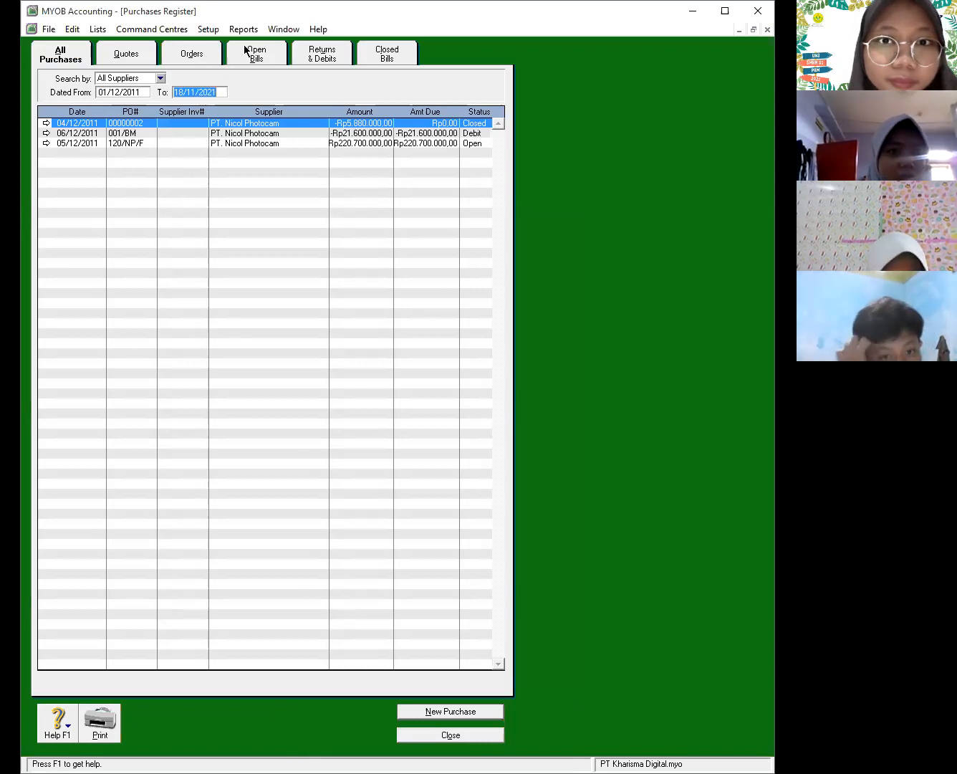
# Start applying the supplier debit 001/BM to a purchase, with the settlement's ID set to 001/BM and its date to 06/12/2011
pyautogui.click(319, 57)
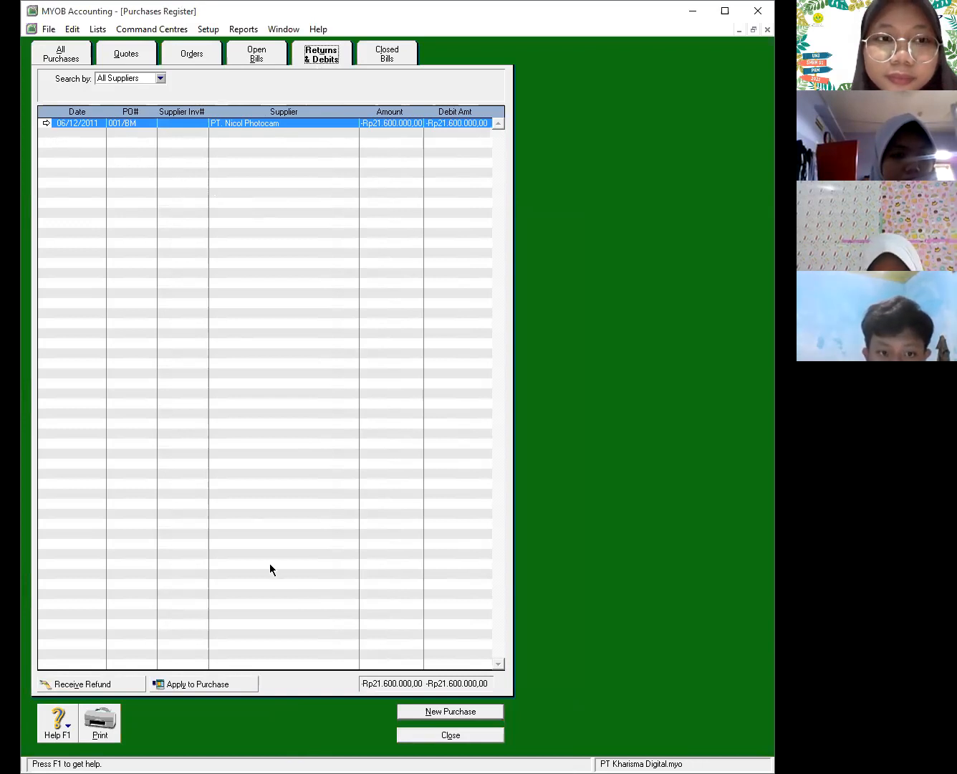
pyautogui.click(228, 684)
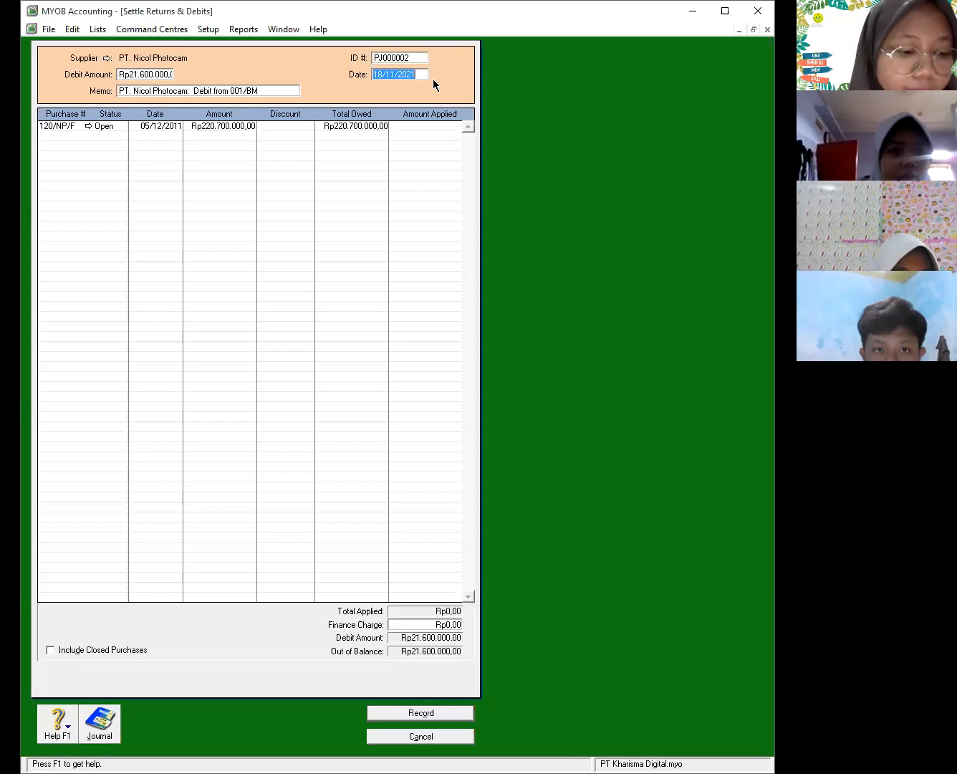
pyautogui.click(421, 58)
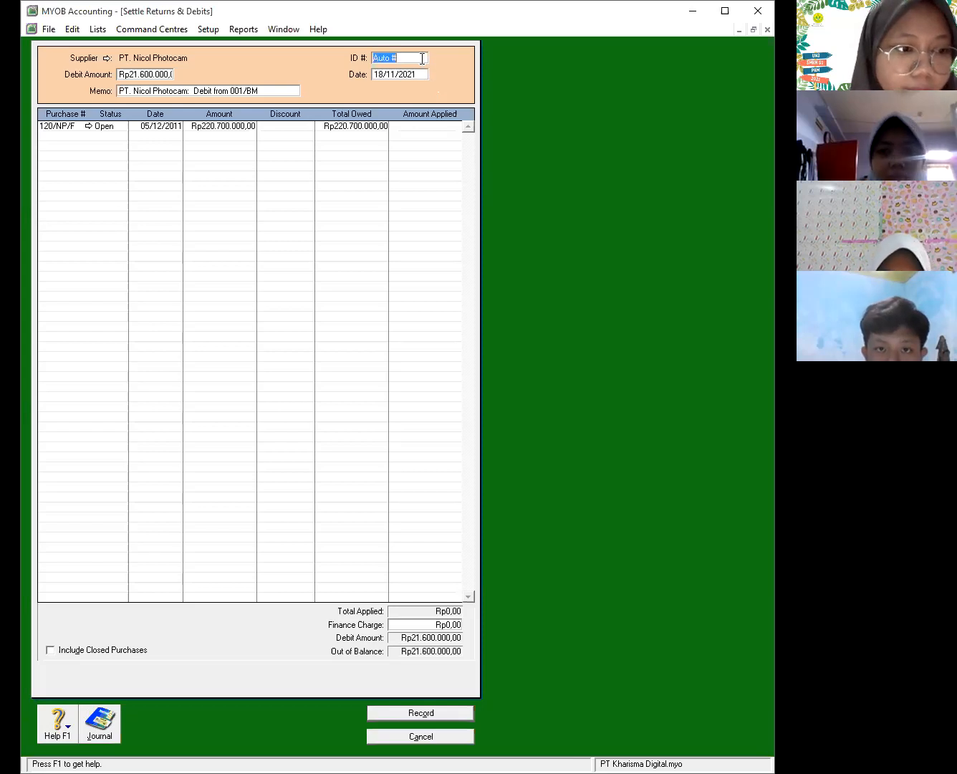
pyautogui.write('001/BM')
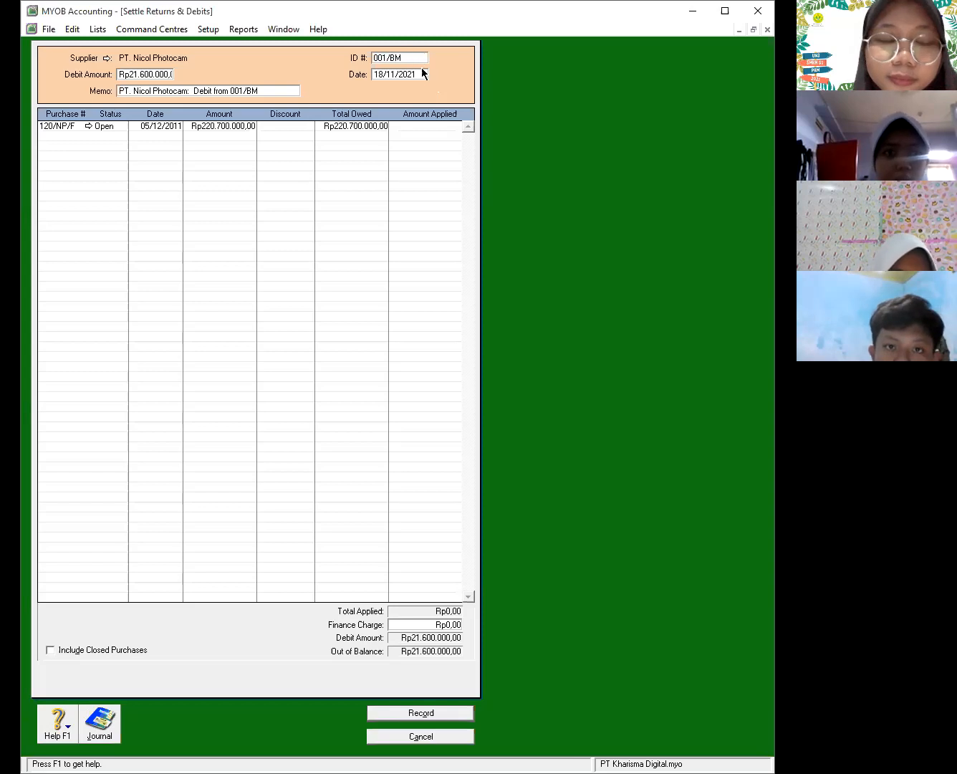
pyautogui.click(421, 72)
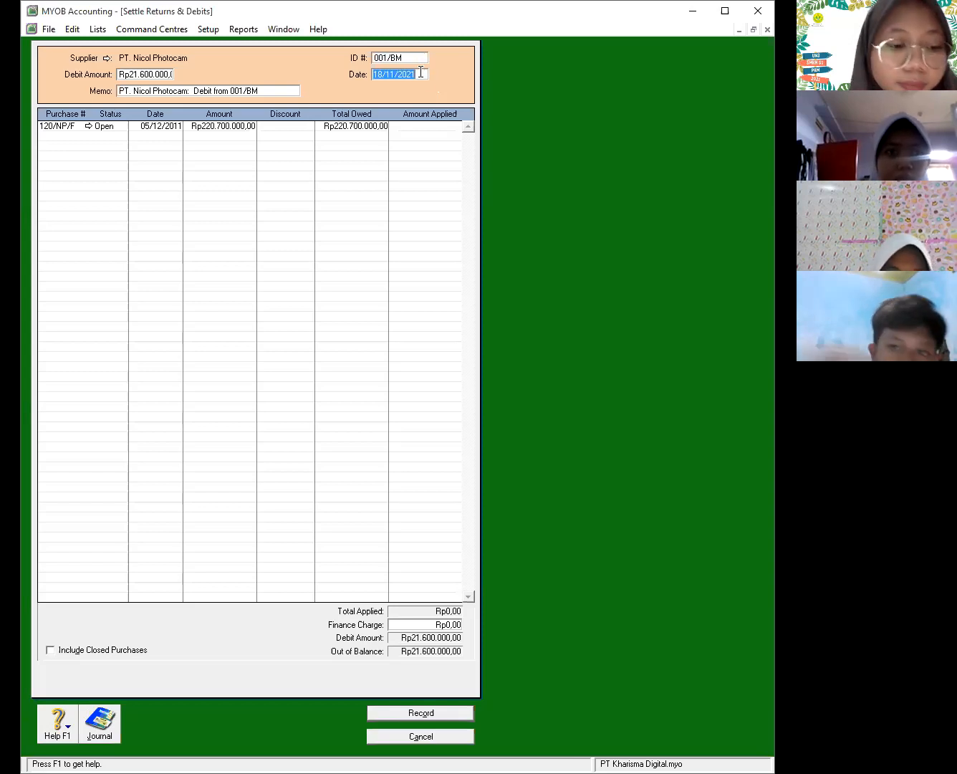
pyautogui.write('0')
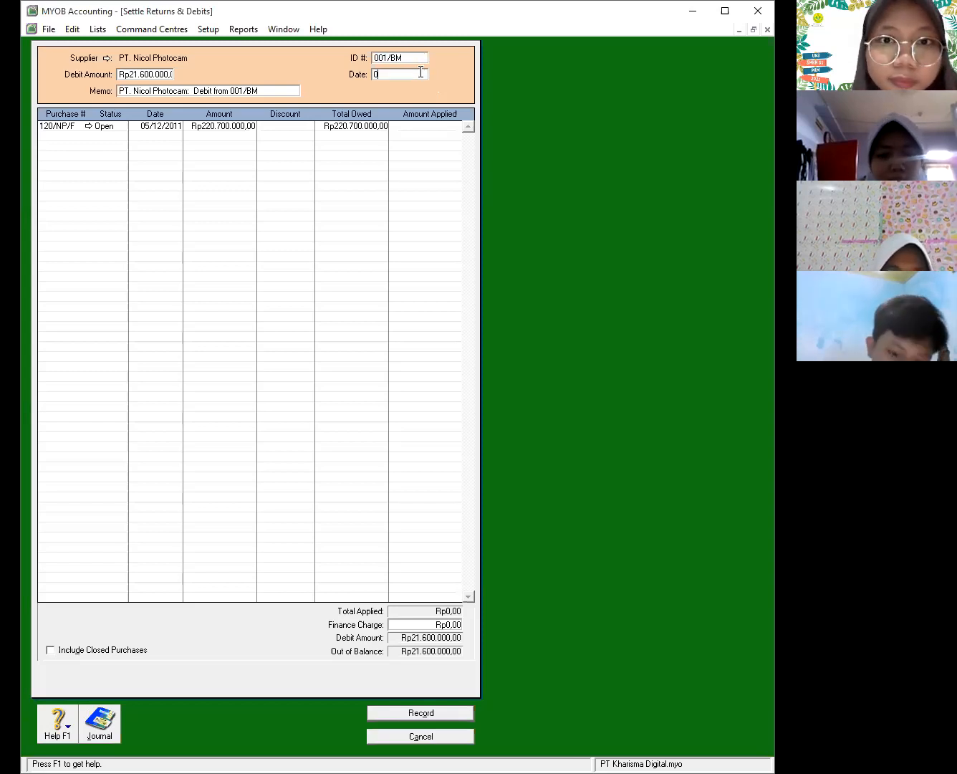
pyautogui.write('6/12/2011')
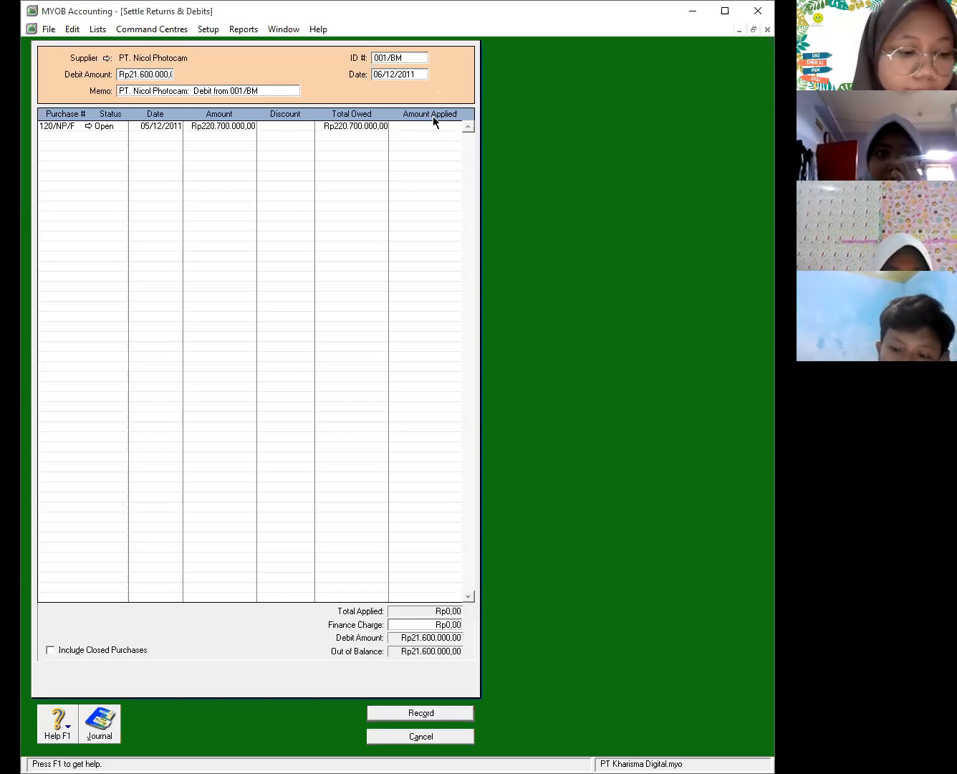
# Apply the Rp21.600.000 debit to purchase 120/NP/F, check the journal recap, and record the settlement, leaving the register and purchase entry
pyautogui.click(411, 124)
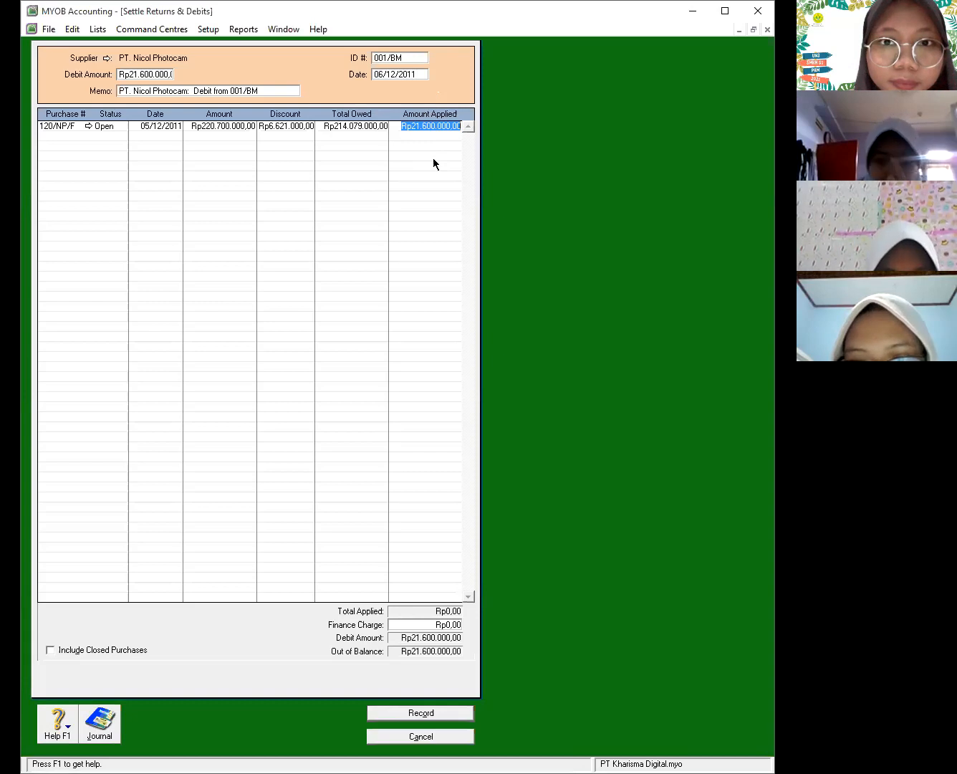
pyautogui.press('Tab')
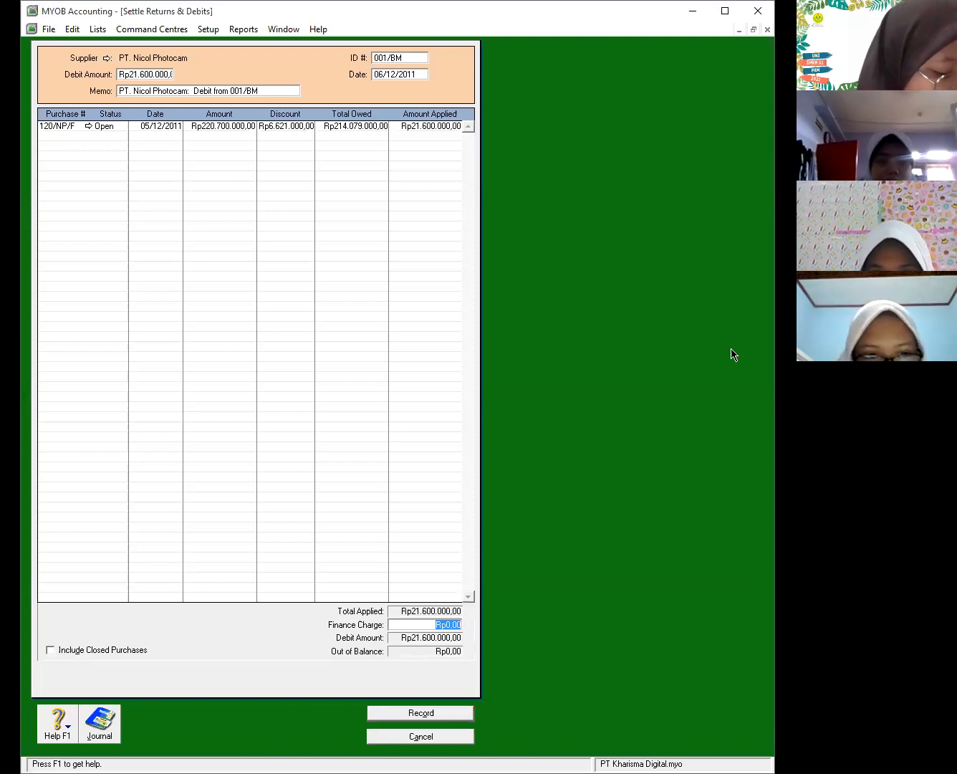
pyautogui.hotkey('ctrl', 'r')
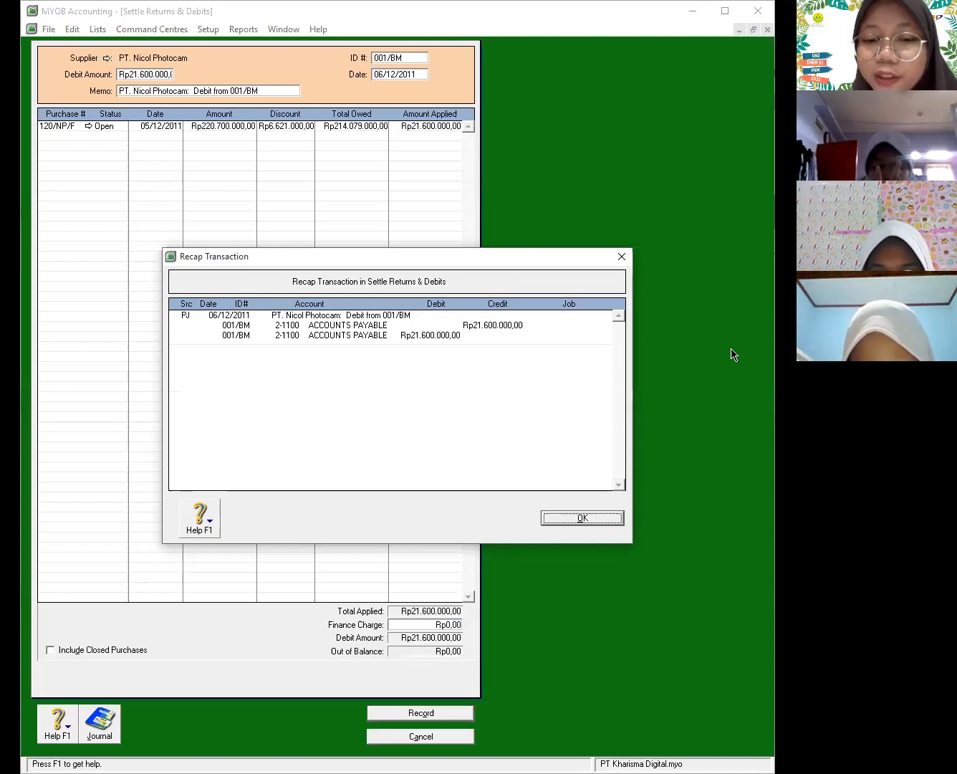
pyautogui.click(622, 513)
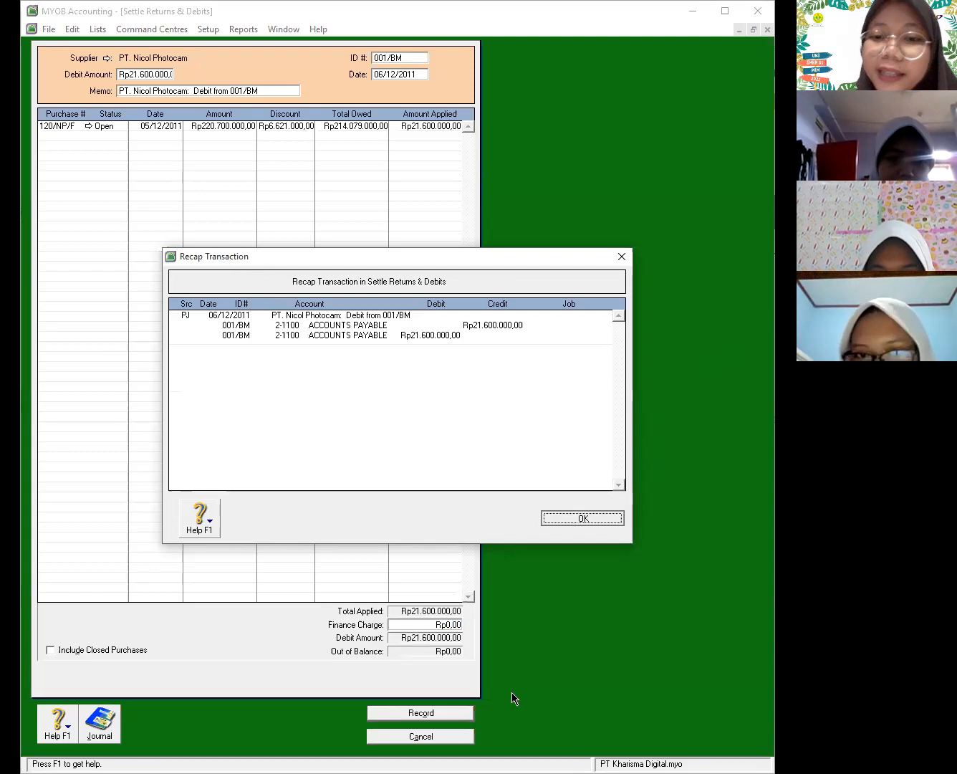
pyautogui.click(437, 710)
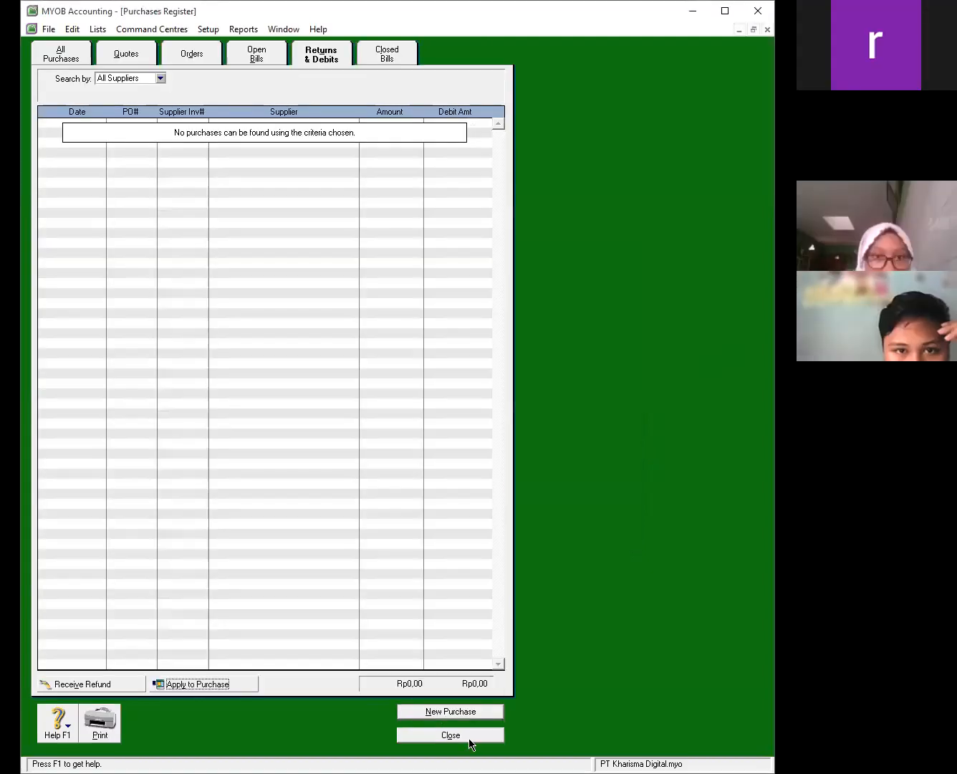
pyautogui.click(466, 738)
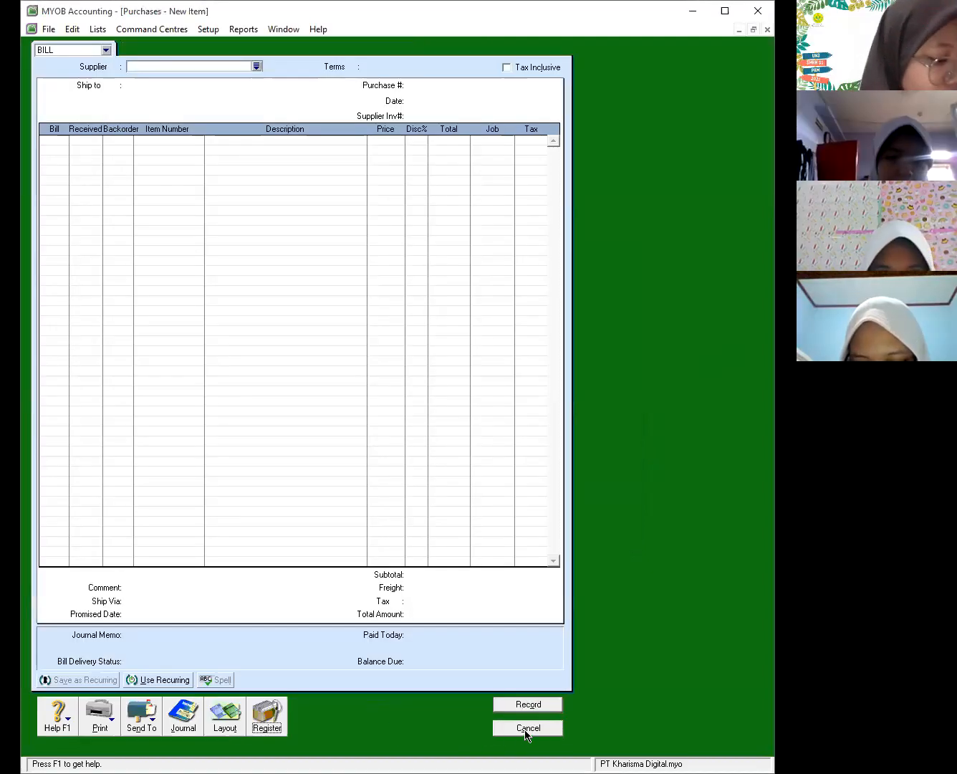
pyautogui.click(525, 729)
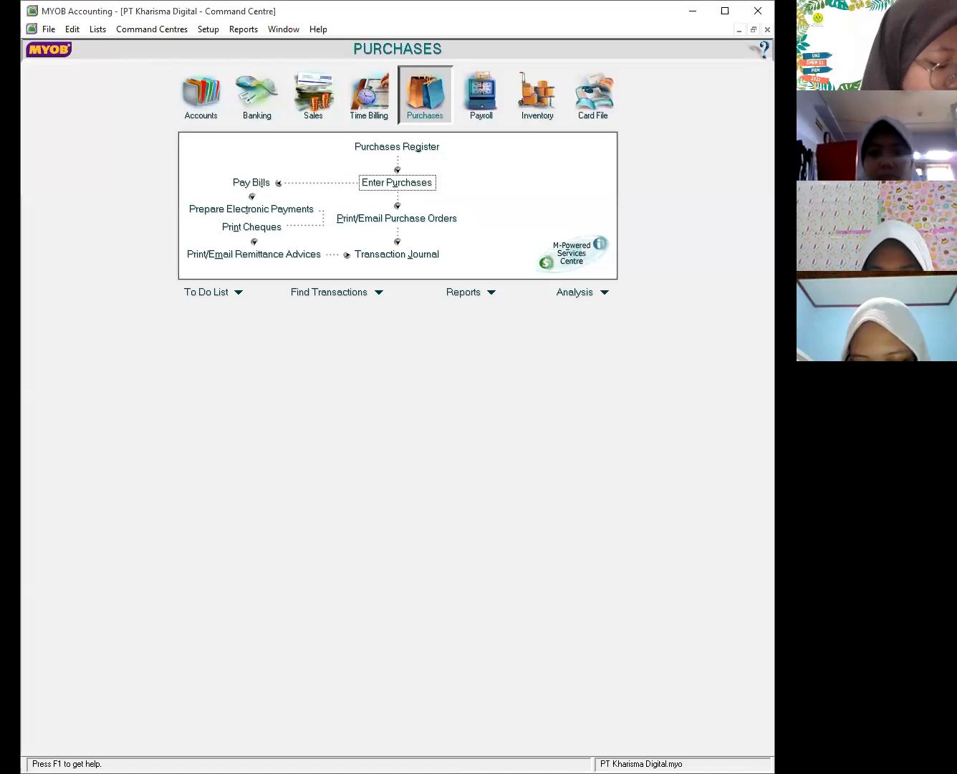